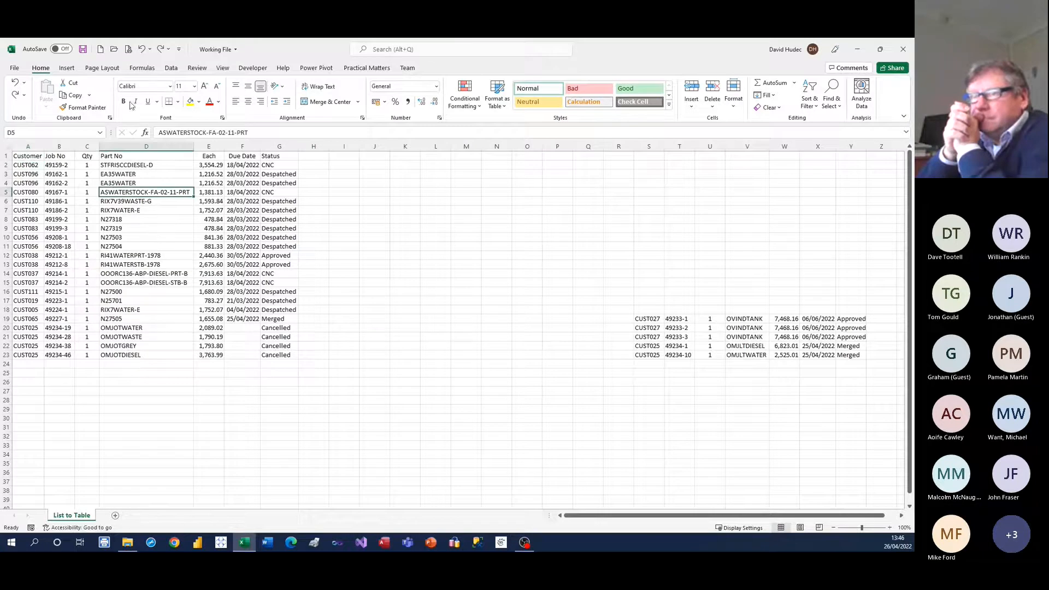
Convert the job list in A1:G23 into a table whose first row holds the headers
click(65, 69)
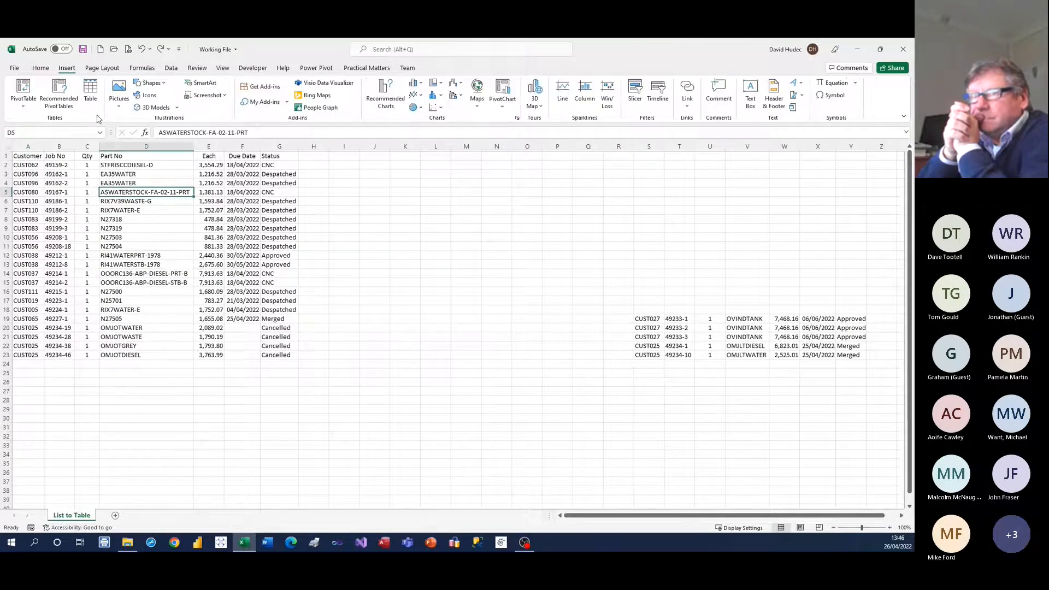
click(91, 92)
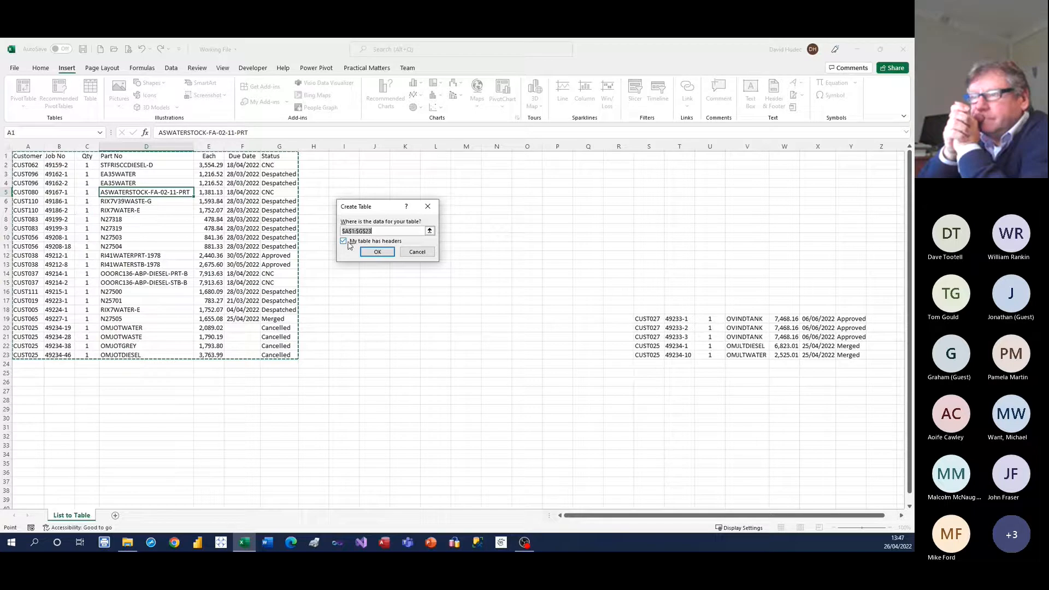
click(376, 252)
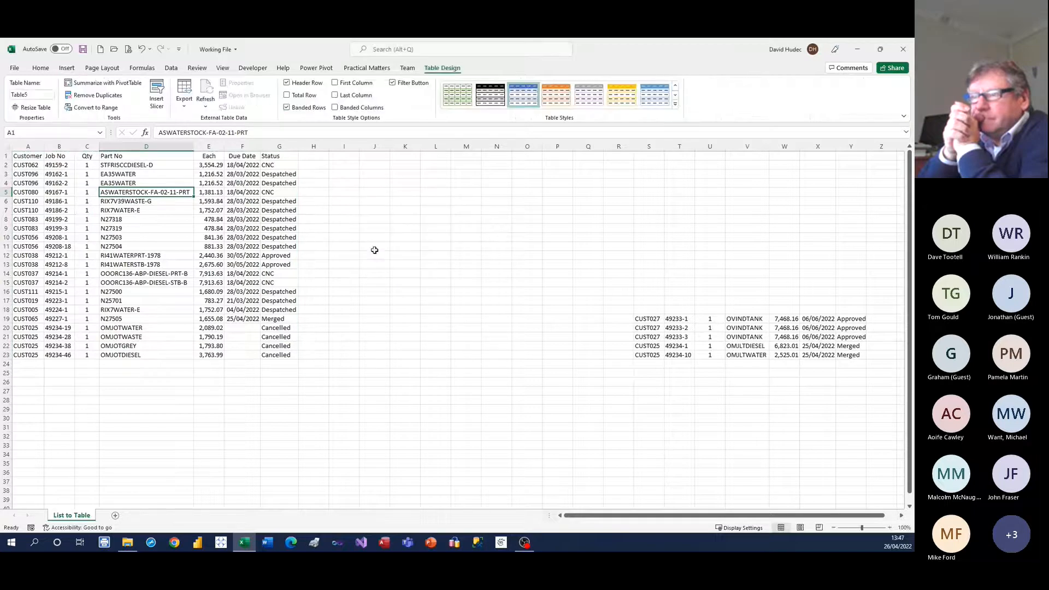
click(250, 248)
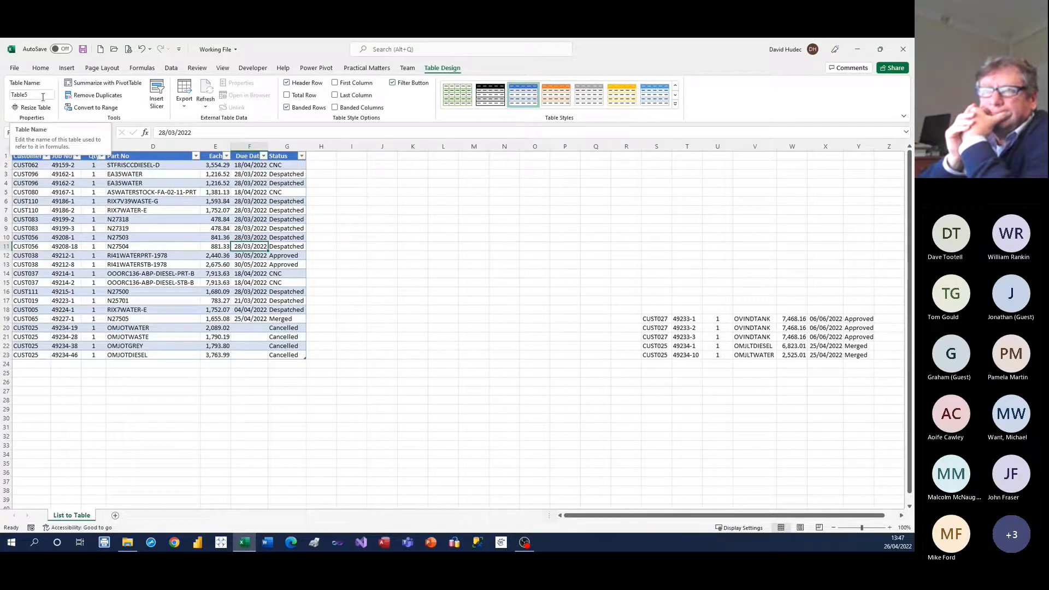
Preview the available styles for the job table without applying one
click(134, 228)
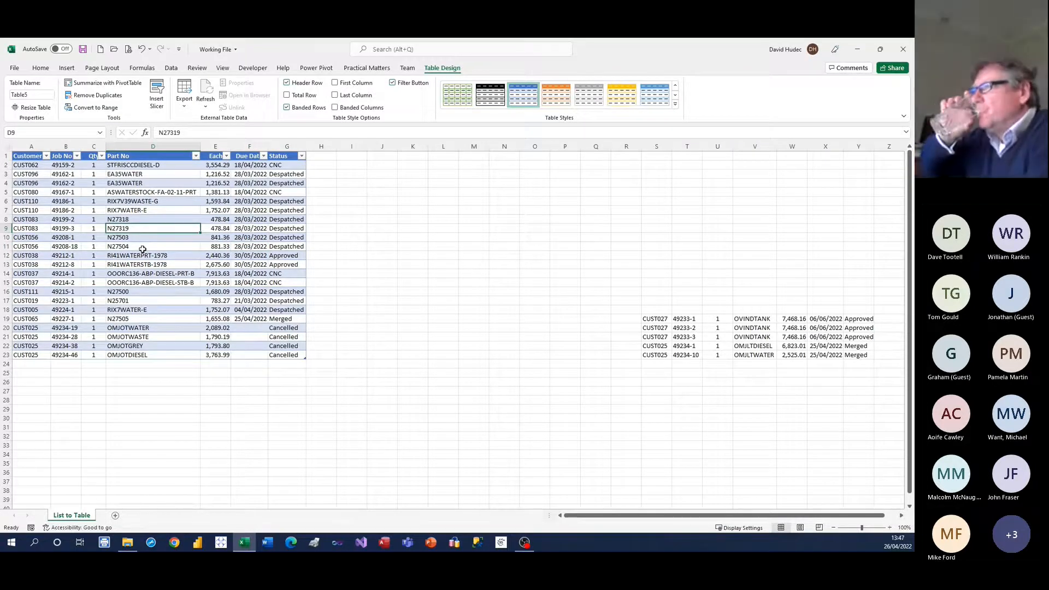
click(674, 106)
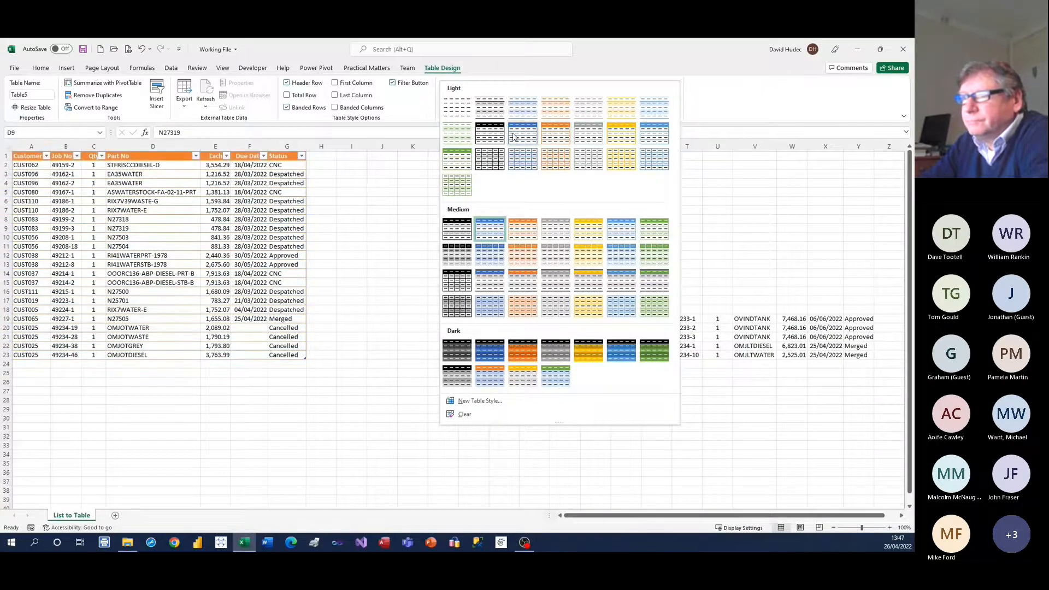
click(335, 215)
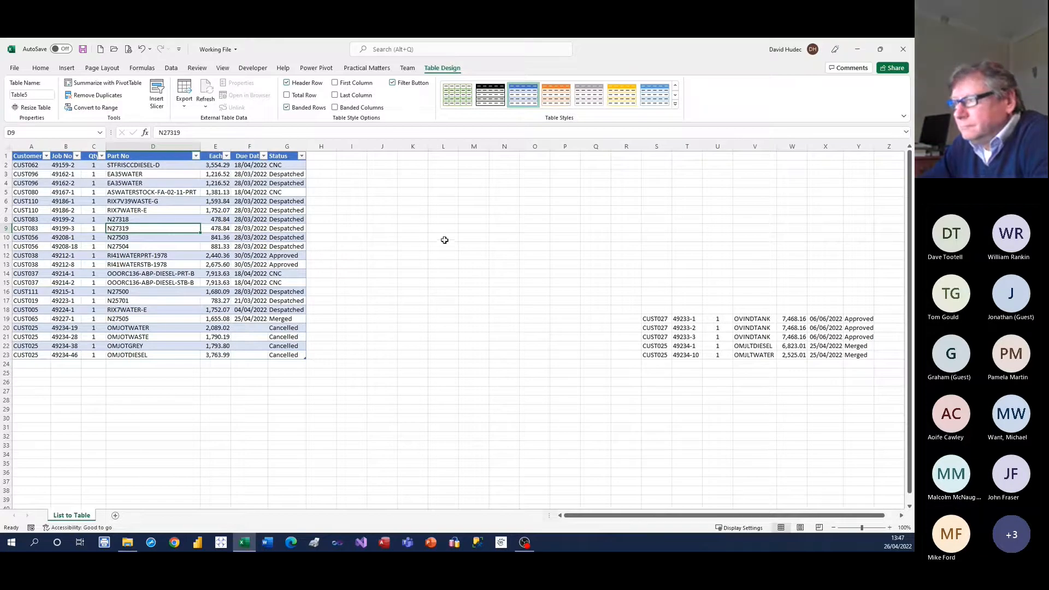
Move the five detached job records in S19:Y23 to directly beneath the table's last row, starting at A24
drag(671, 315, 857, 355)
drag(658, 317, 18, 362)
click(175, 300)
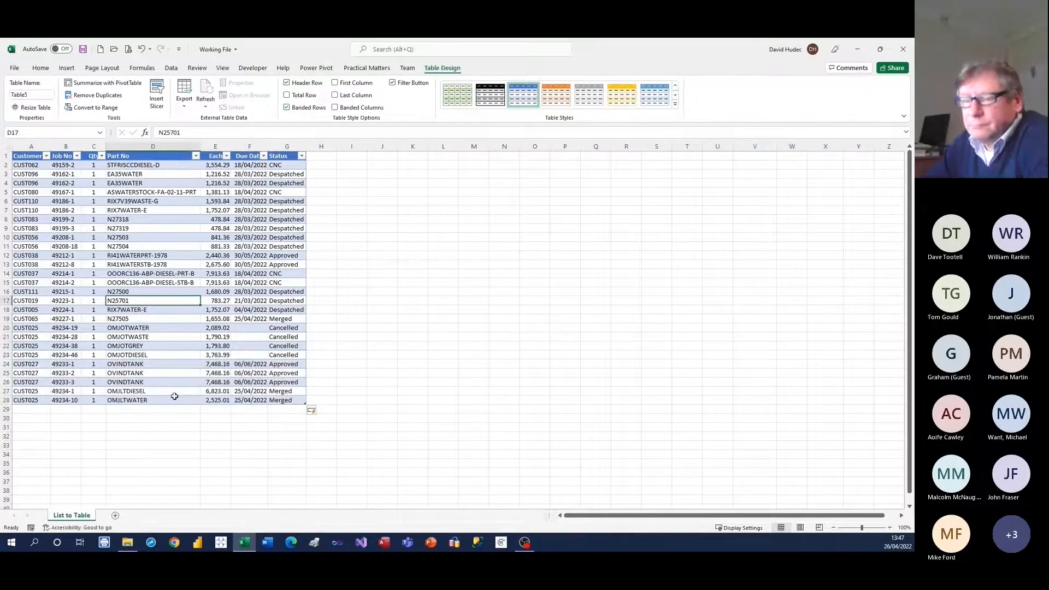
Check the table's data range in the Resize Table dialog without changing it
click(166, 365)
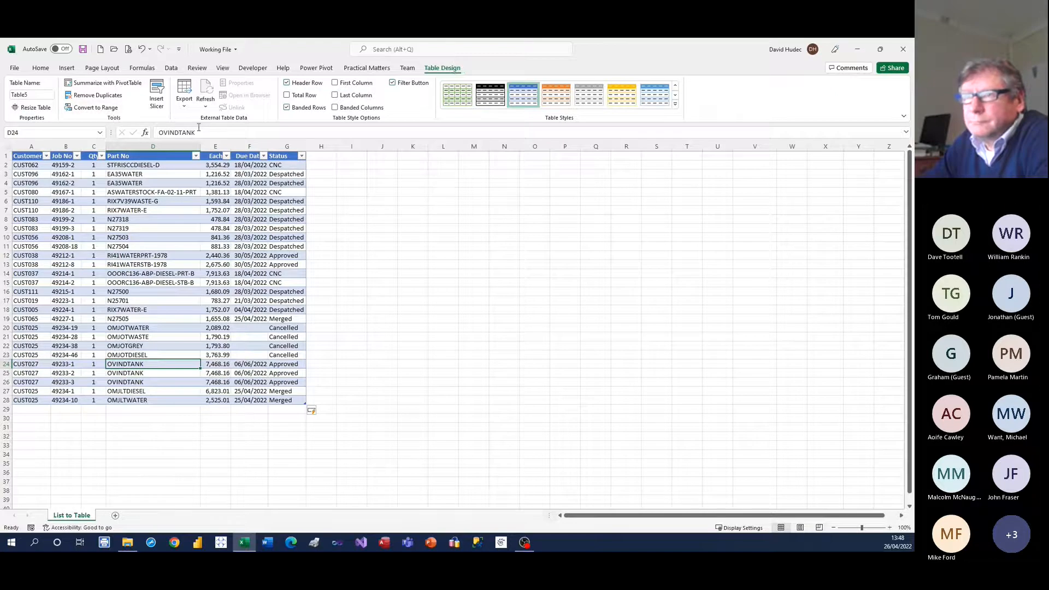
click(36, 107)
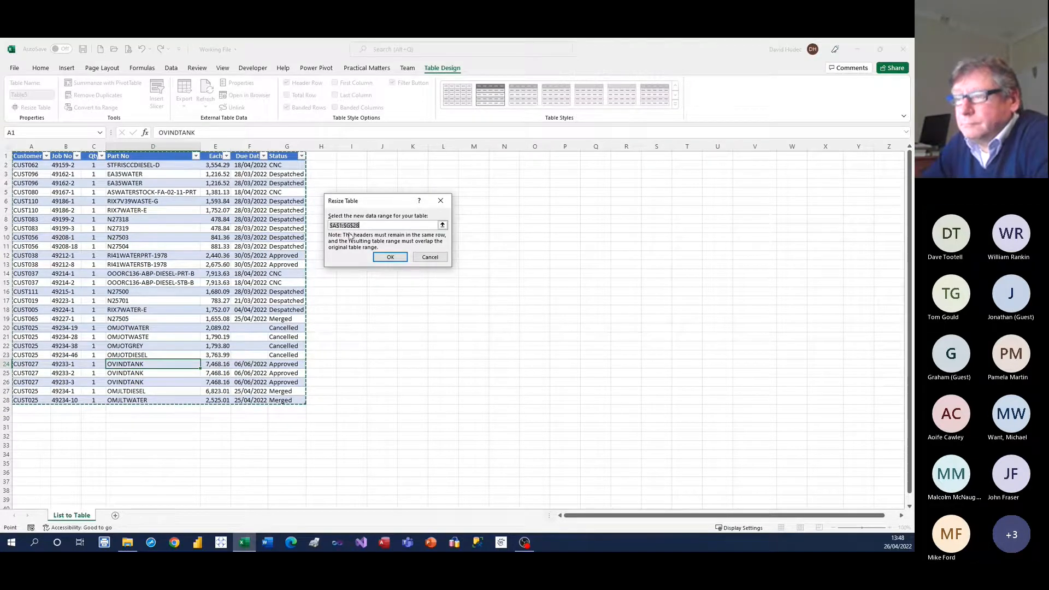
click(430, 257)
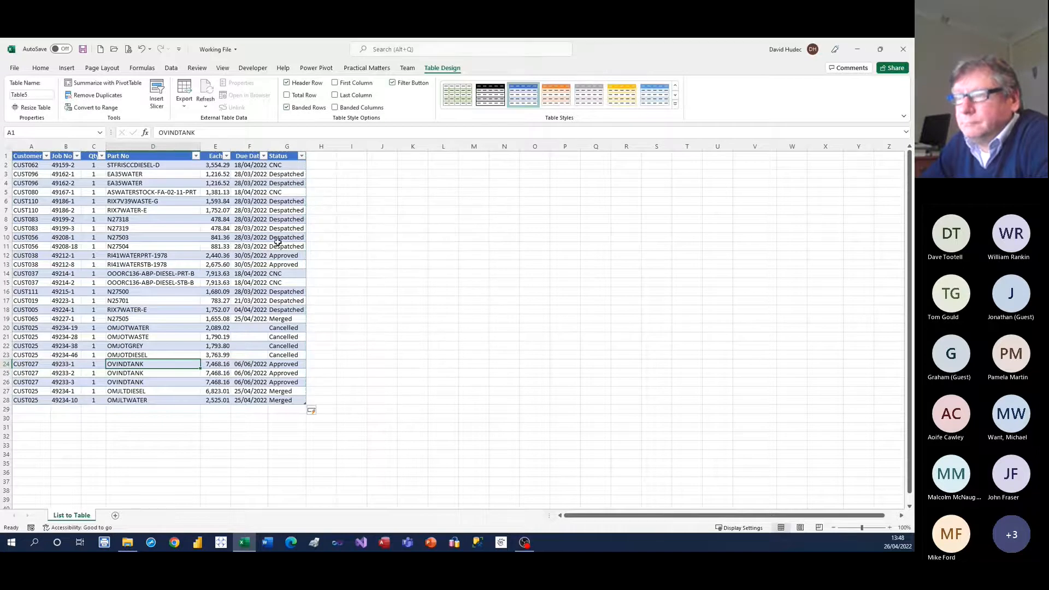
Examine the table's headings while scrolling through its rows, and inspect the Qty and Each values of the first record
click(296, 239)
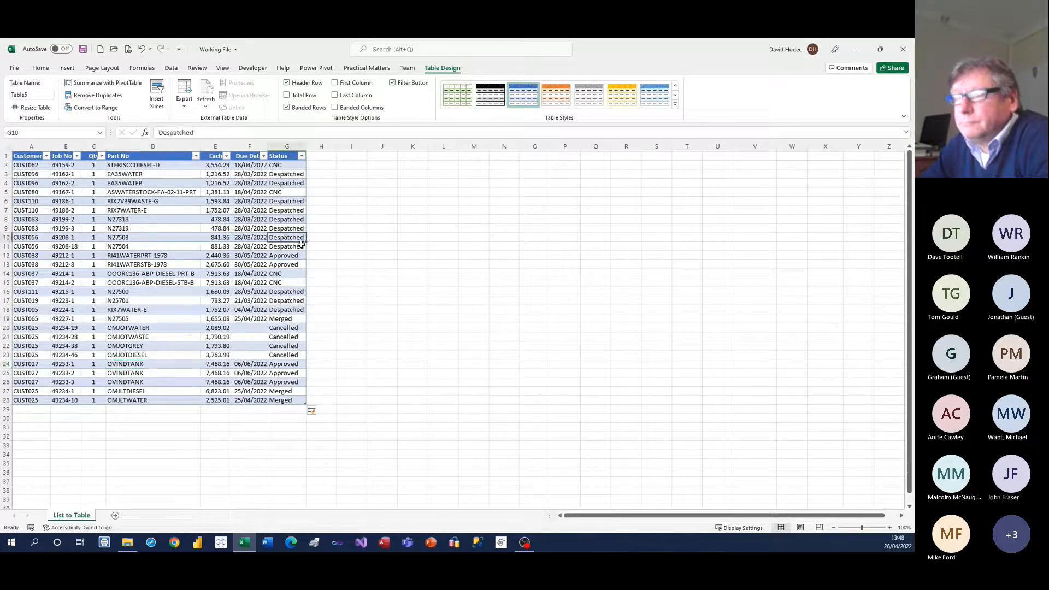
click(218, 237)
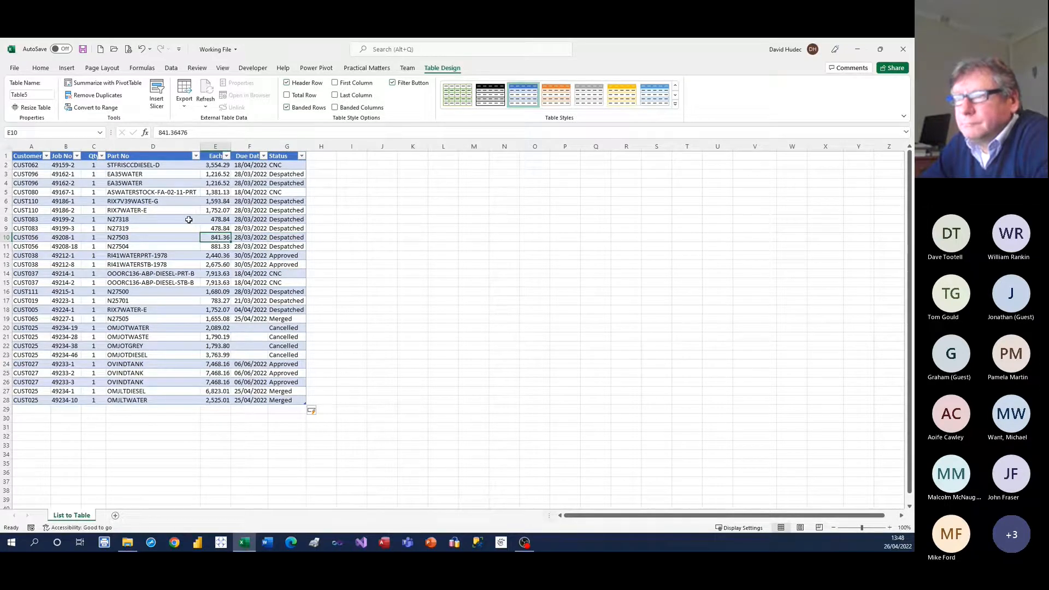
scroll(188, 219, down, 4)
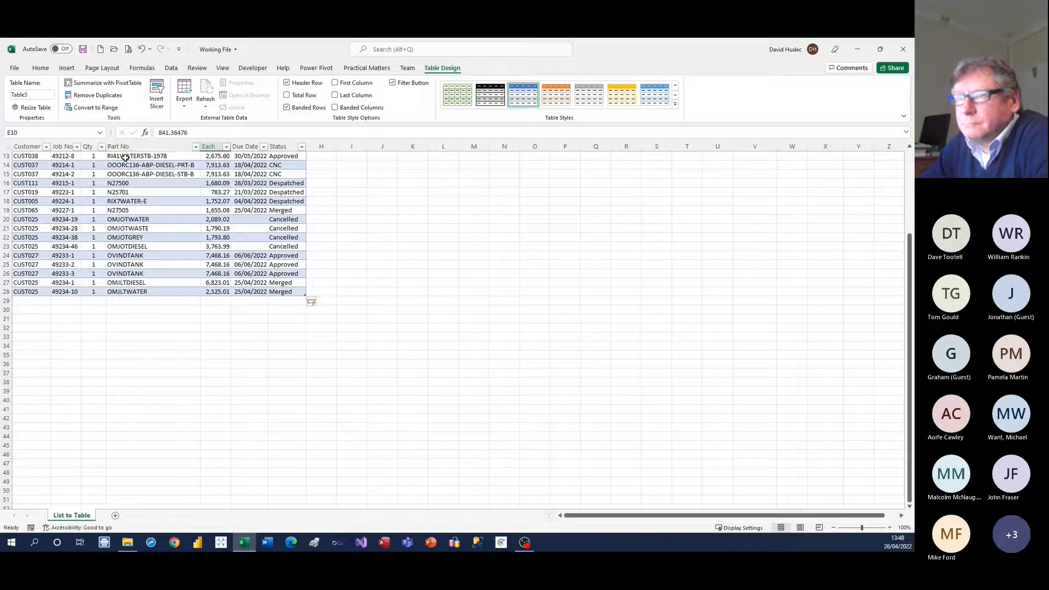
scroll(155, 216, up, 4)
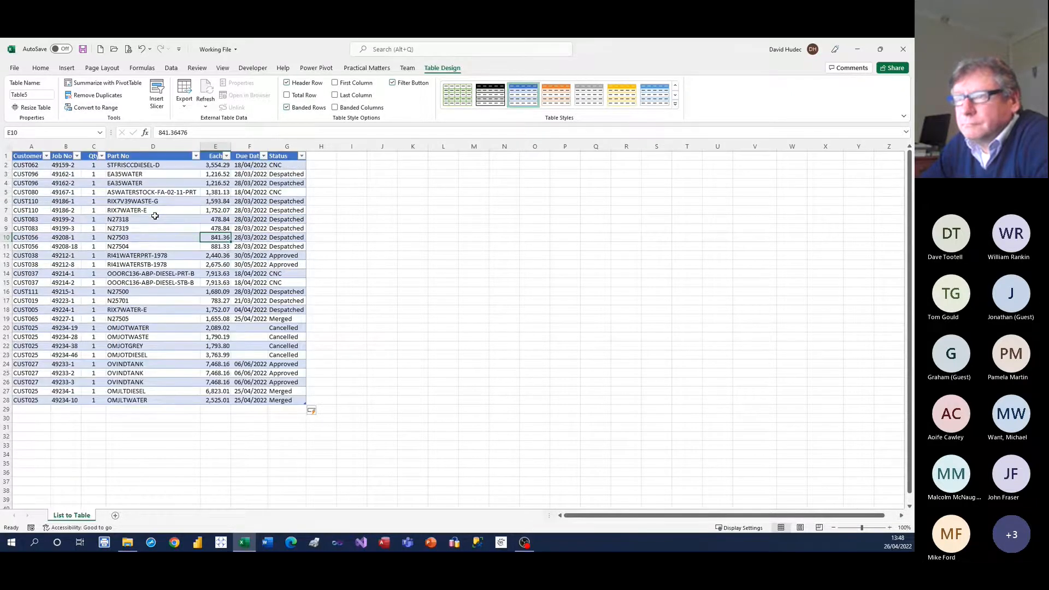
scroll(155, 216, down, 6)
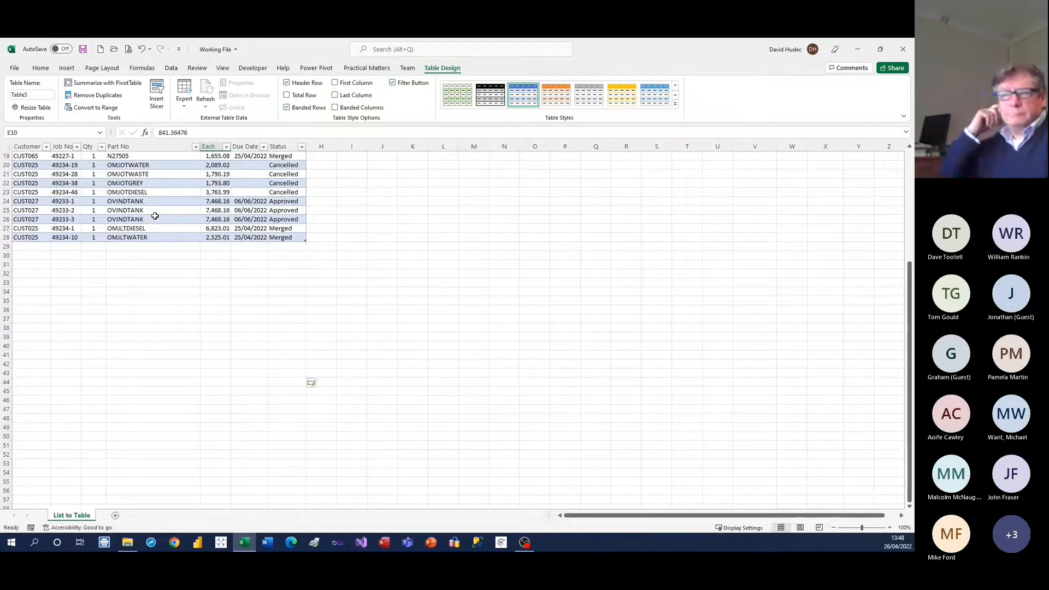
scroll(155, 216, up, 6)
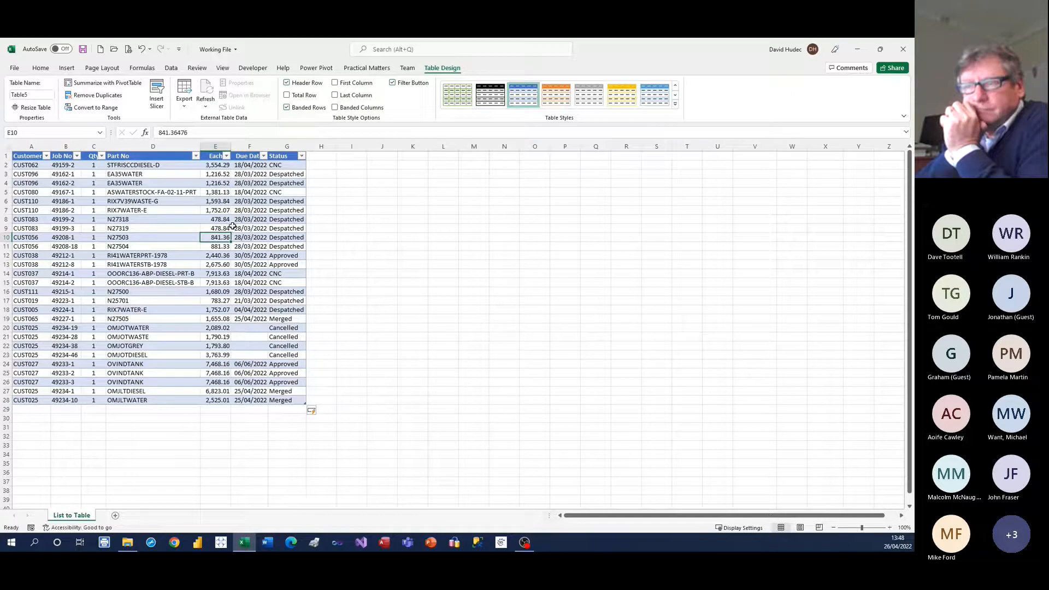
click(94, 166)
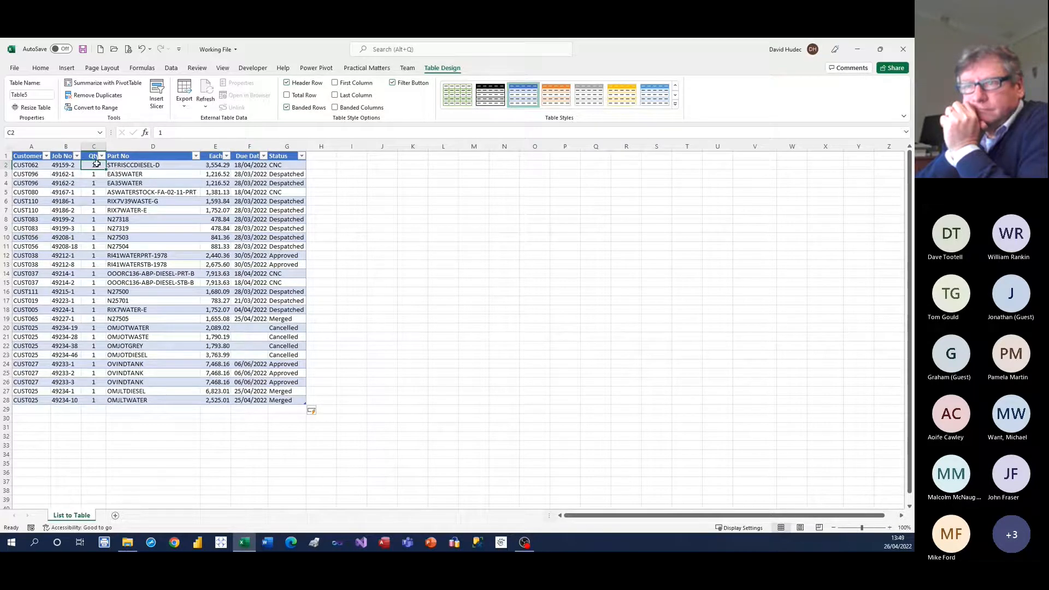
click(205, 166)
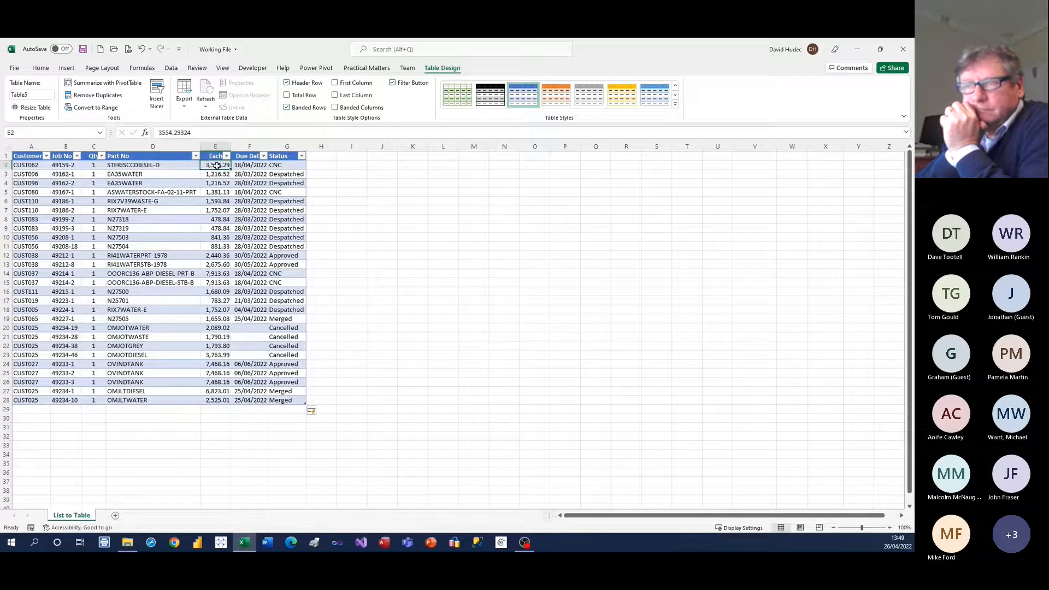
click(92, 165)
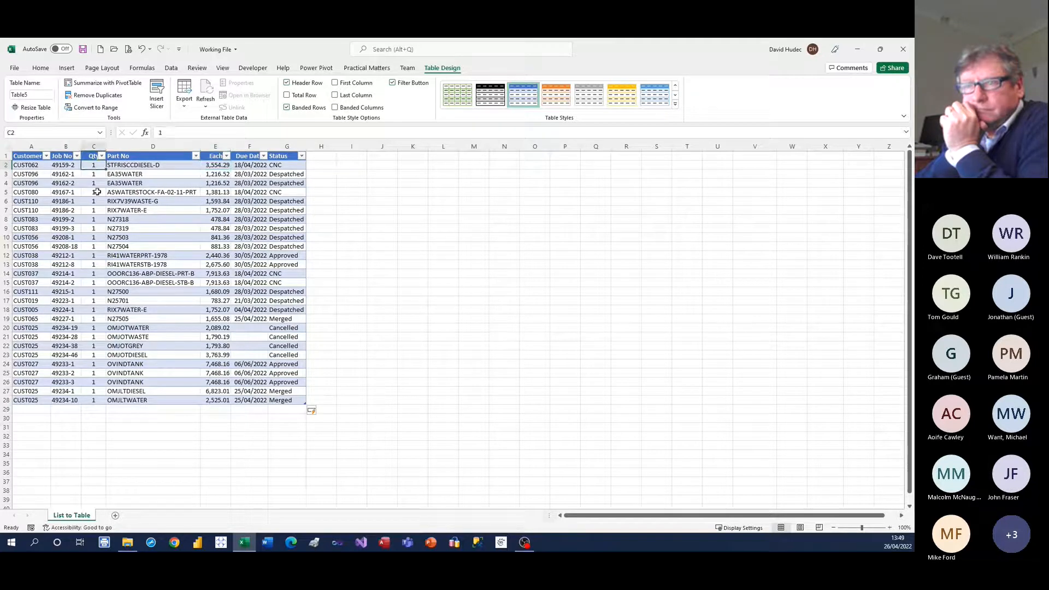
click(217, 165)
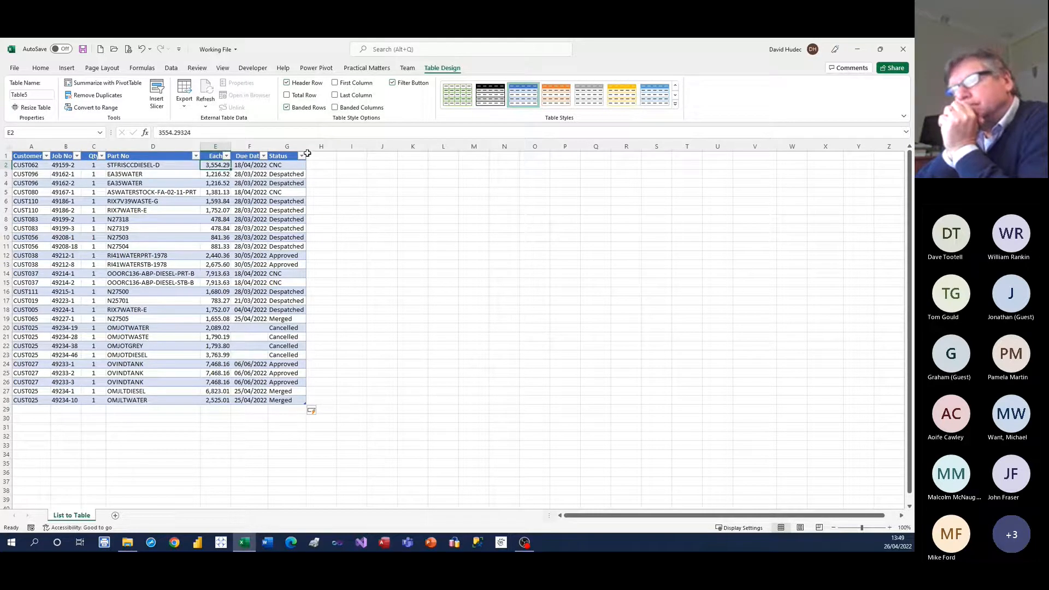
Add a table column headed Value directly after the Status column
click(326, 157)
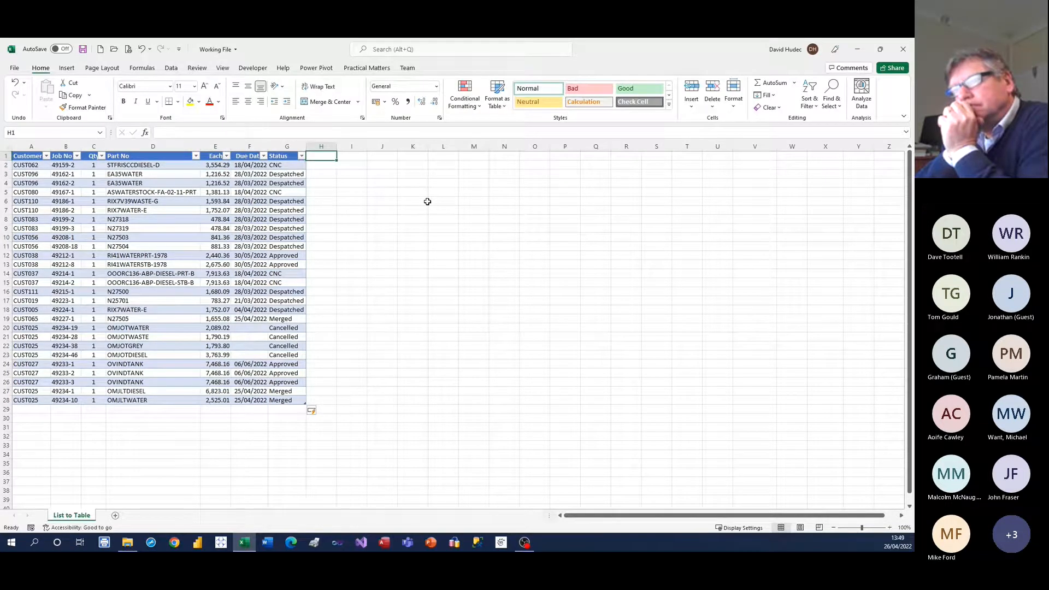
text(Value)
key(Return)
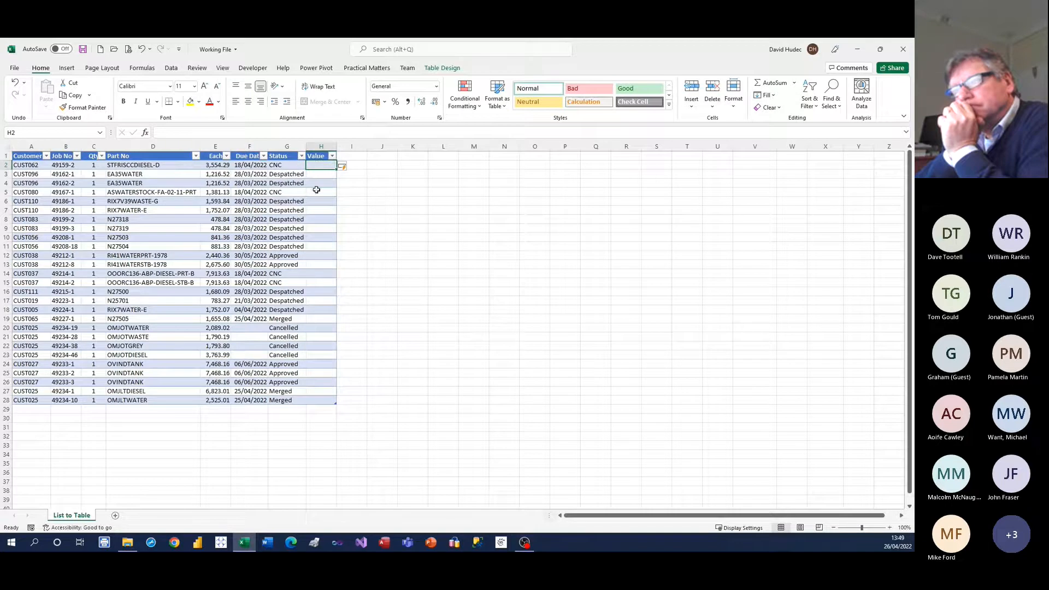
text(=)
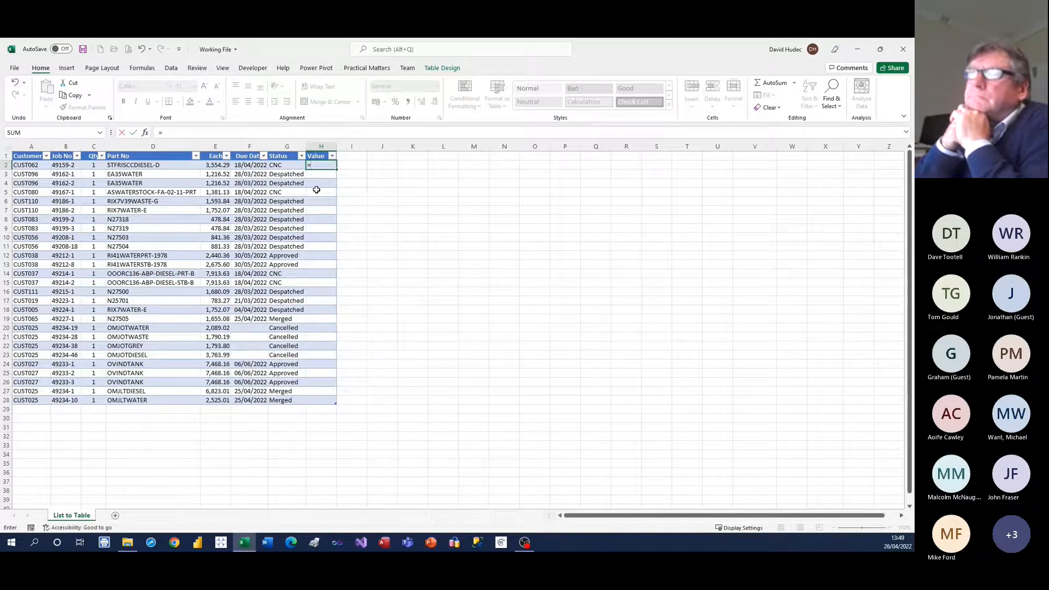
text([)
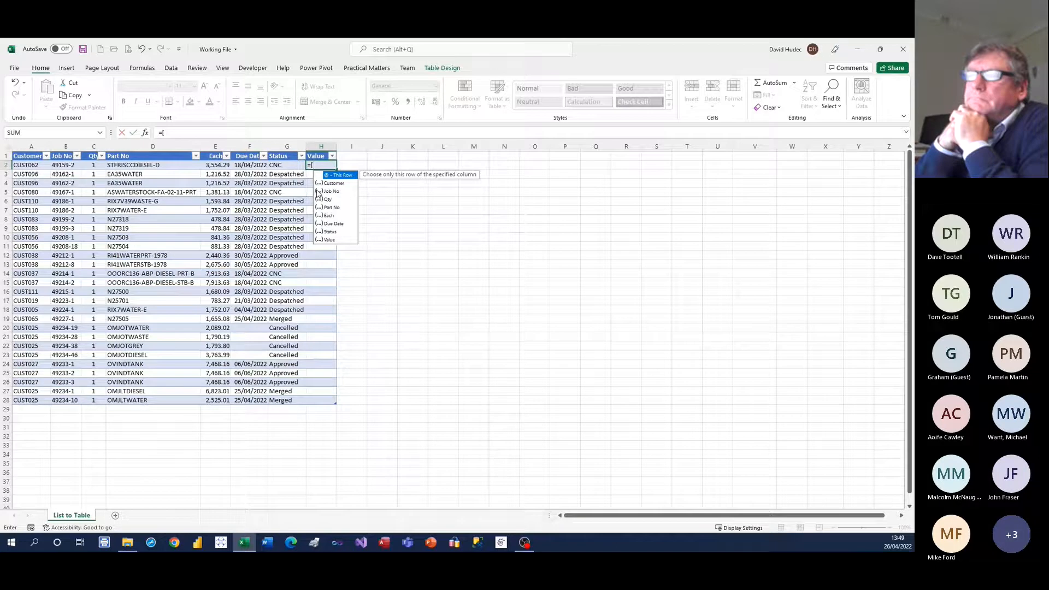
text(@)
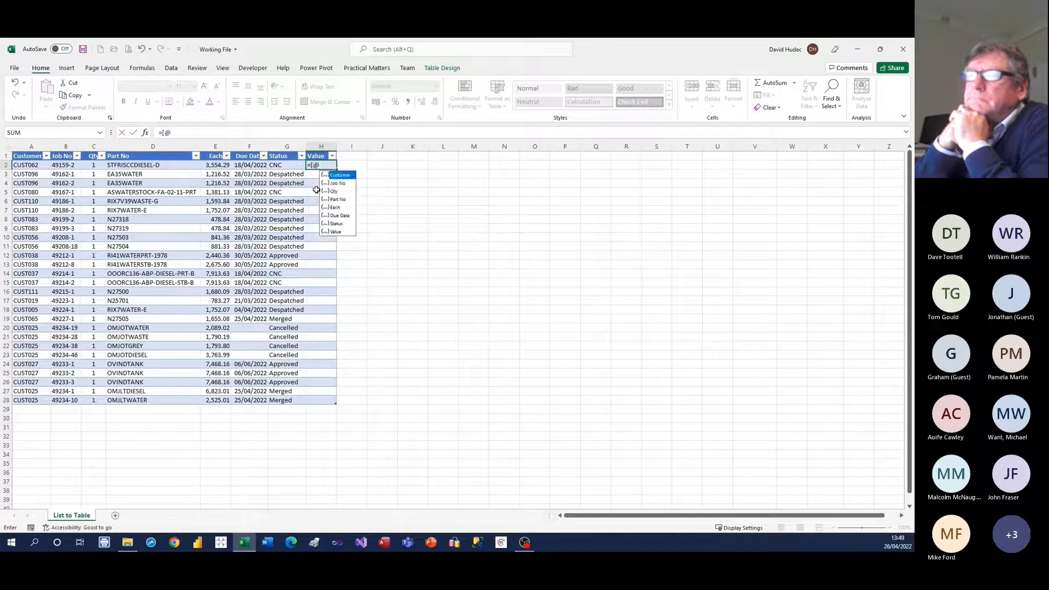
key(Down)
key(Down)
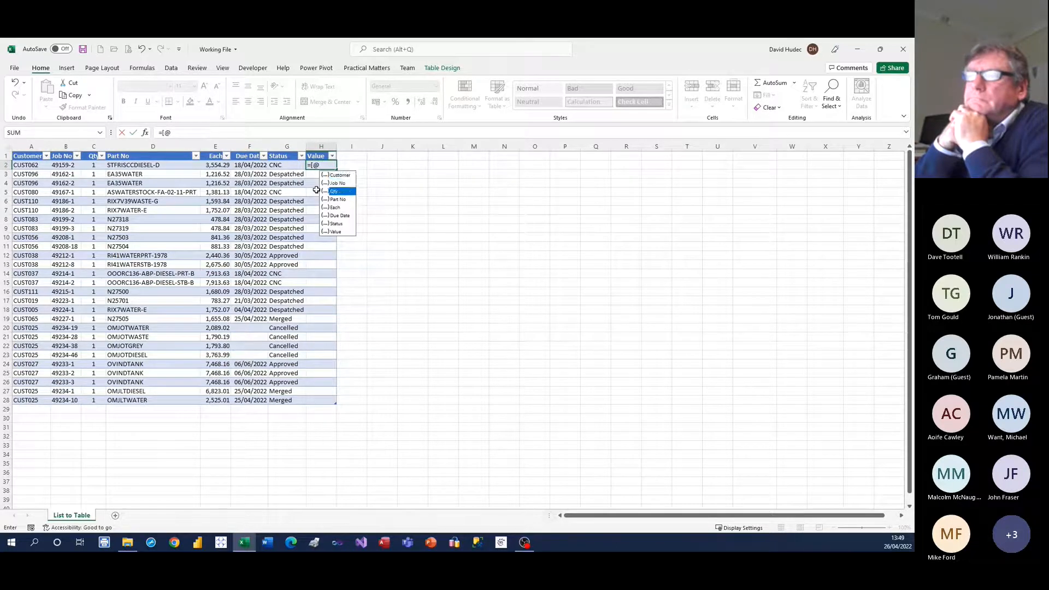
key(Tab)
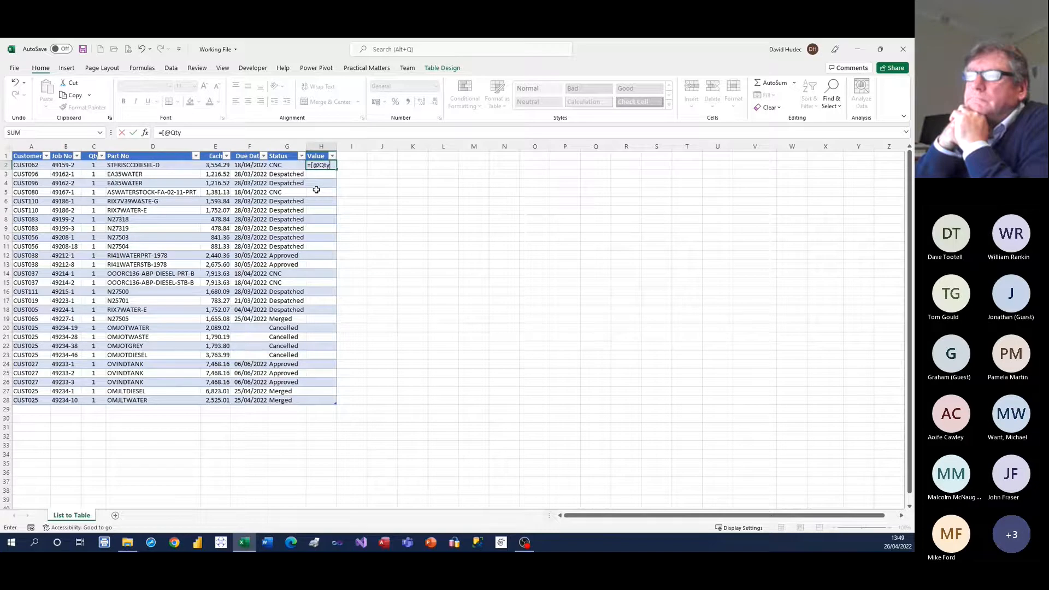
text(])
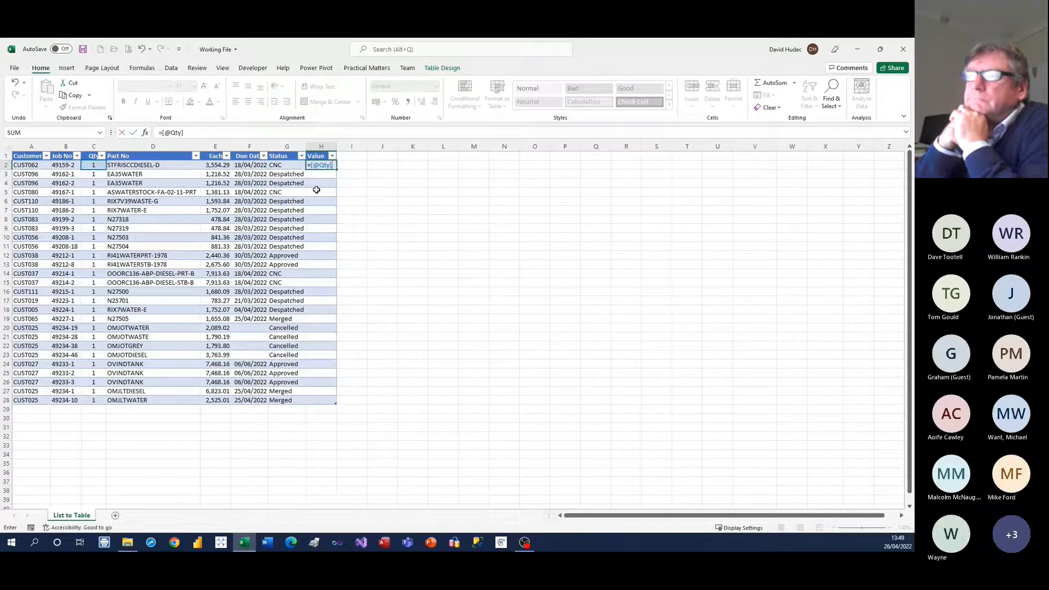
text(*[@)
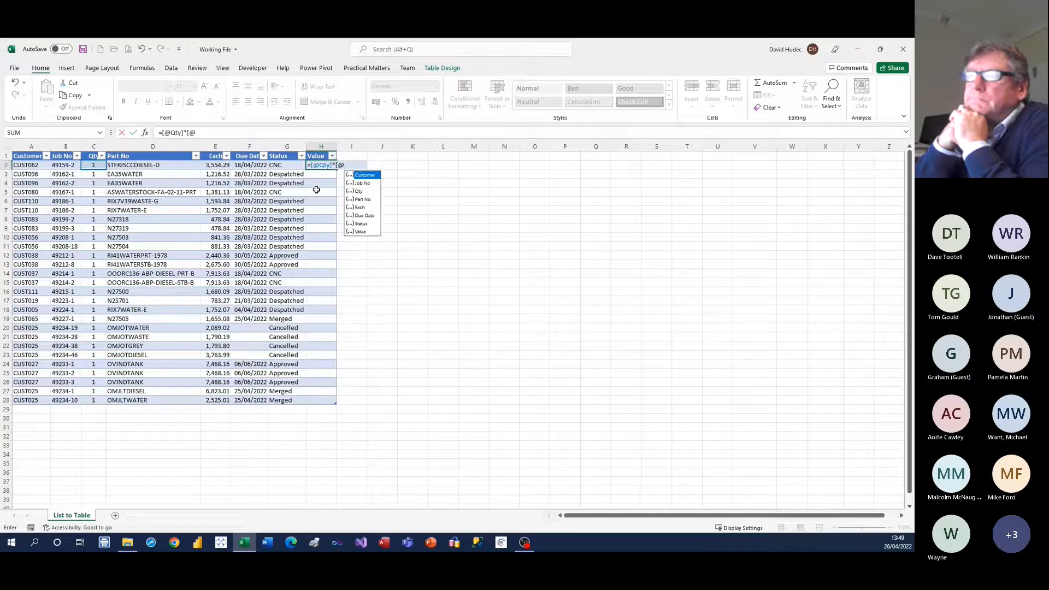
key(Down)
key(Down)
key(Down)
key(Down)
key(Tab)
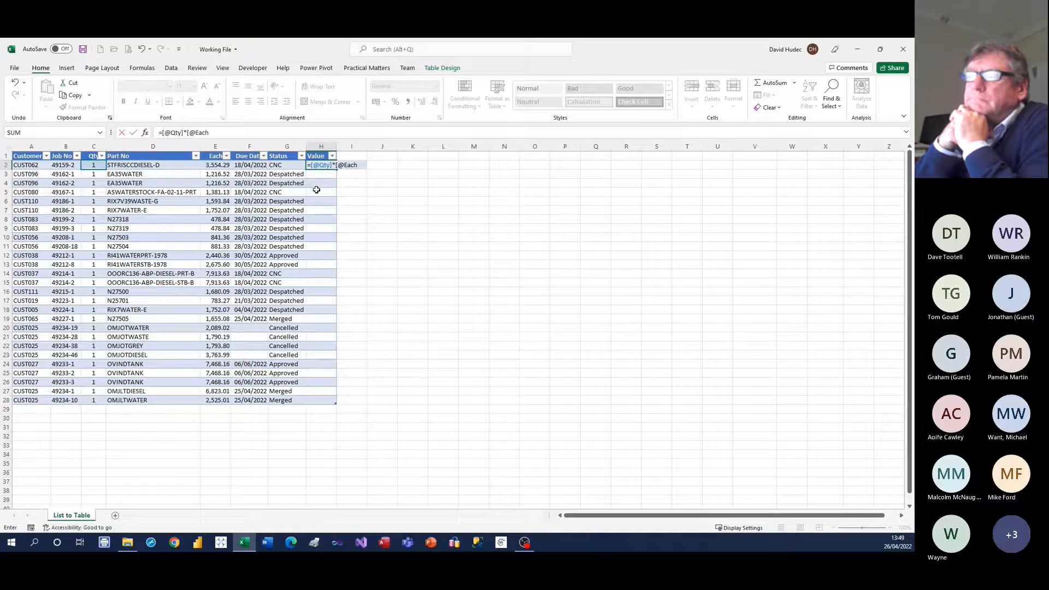
text(])
key(Return)
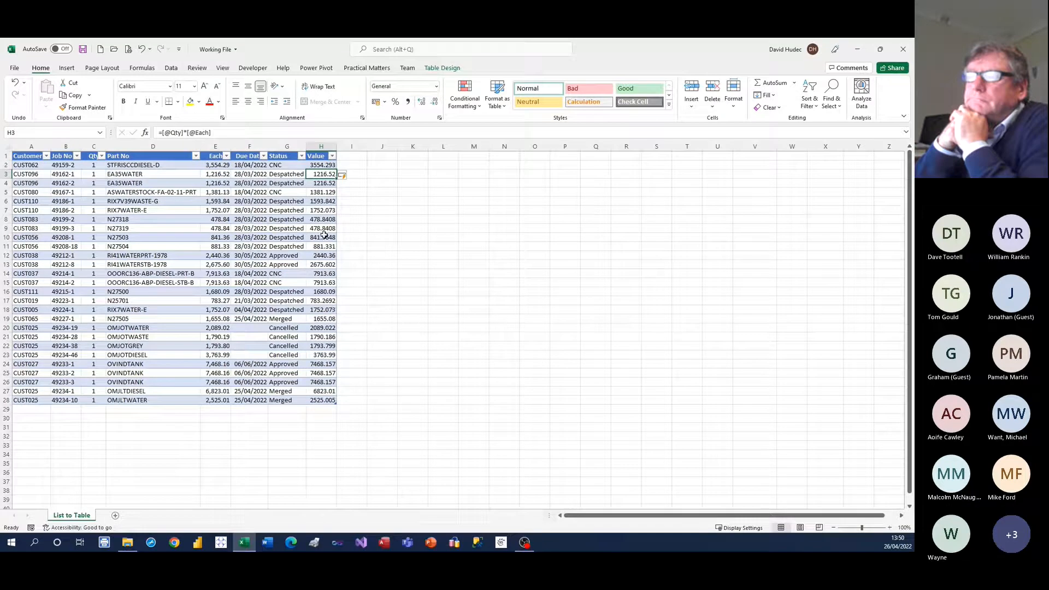
Format the whole Value column as numbers with a thousands separator and two decimal places
click(325, 165)
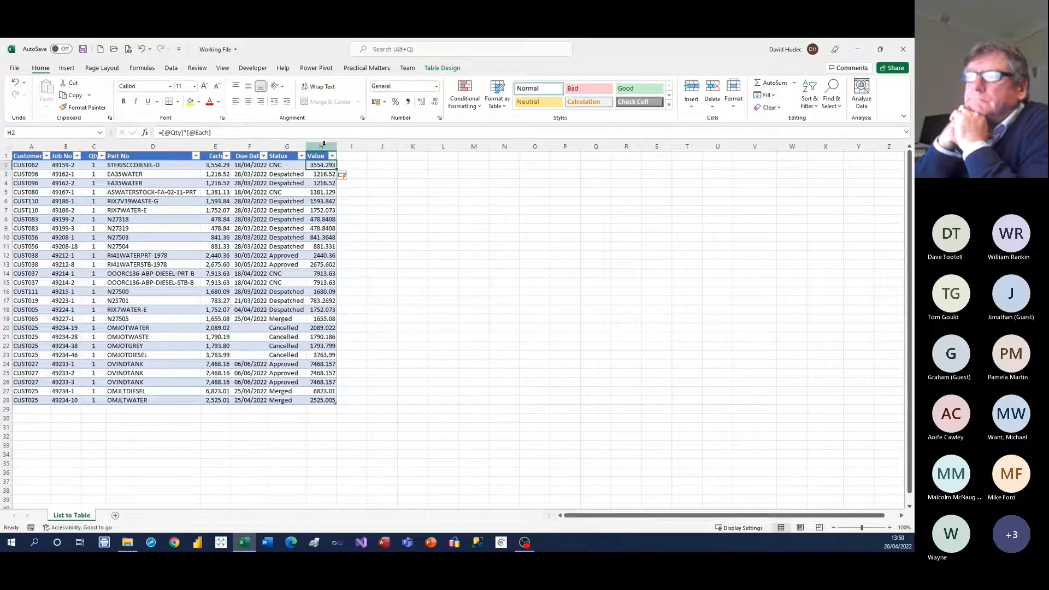
click(323, 146)
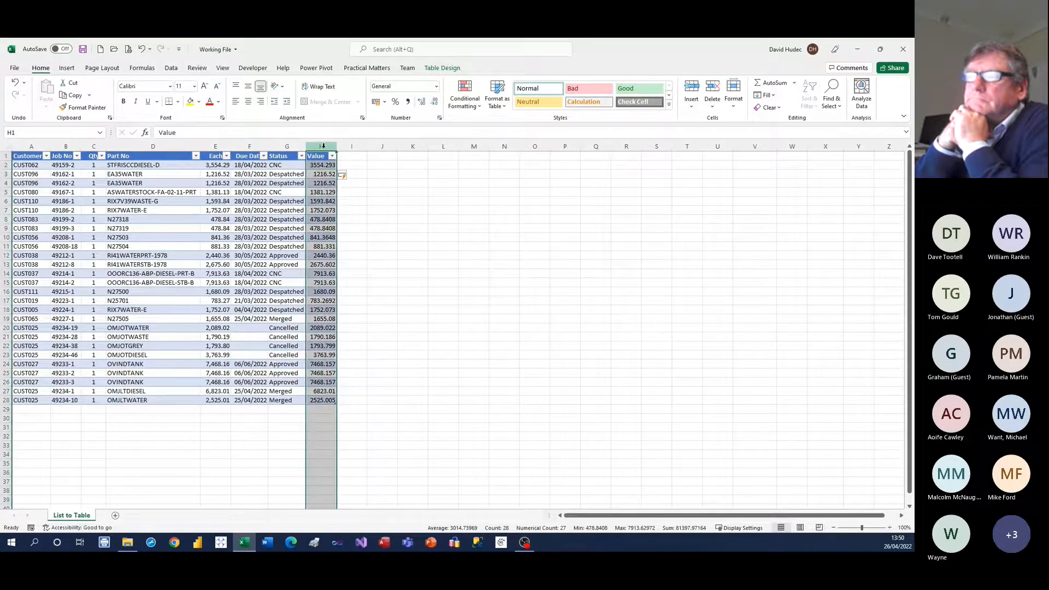
key(ctrl+shift+1)
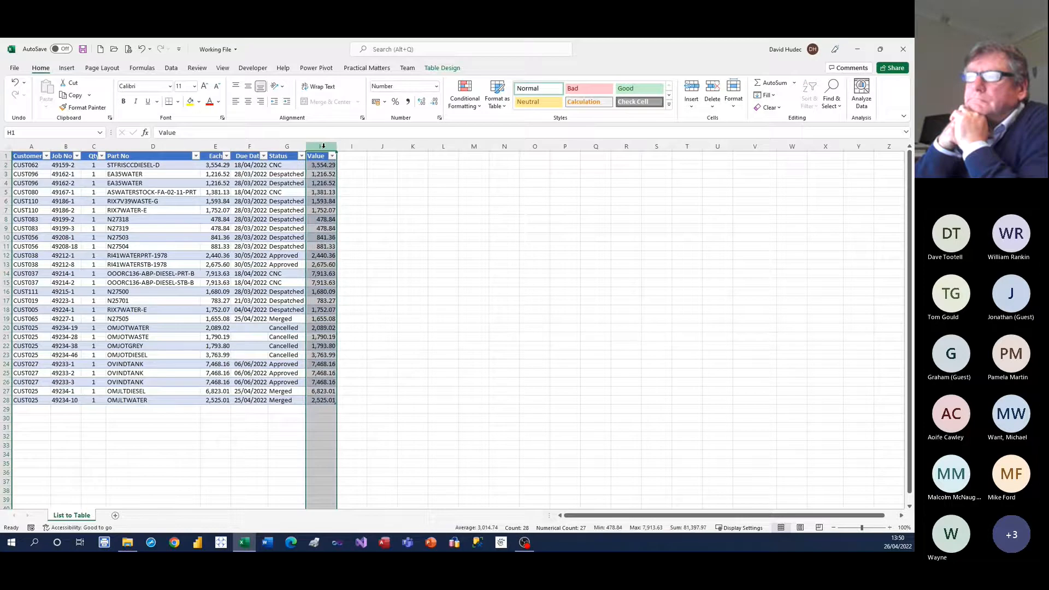
Add a total row to the table, with Sum as the summary function for the Value column
click(324, 184)
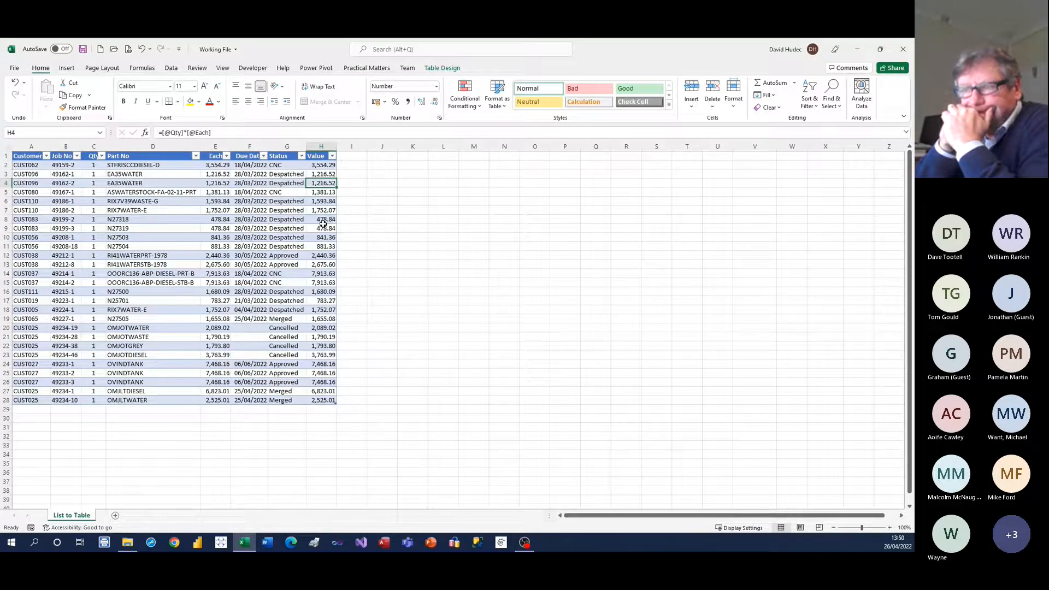
click(443, 70)
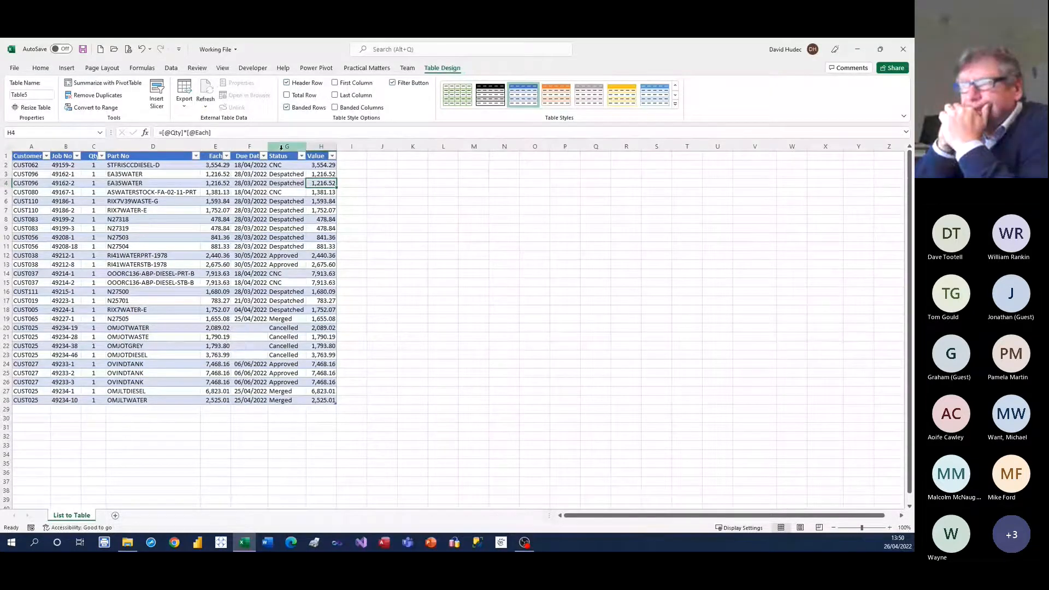
click(287, 96)
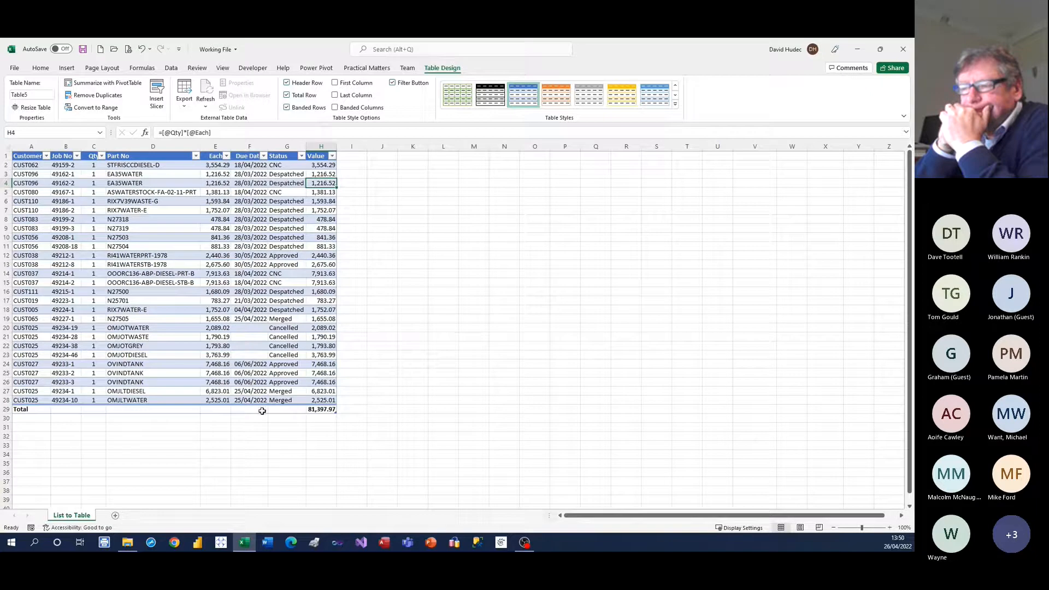
click(313, 409)
click(341, 409)
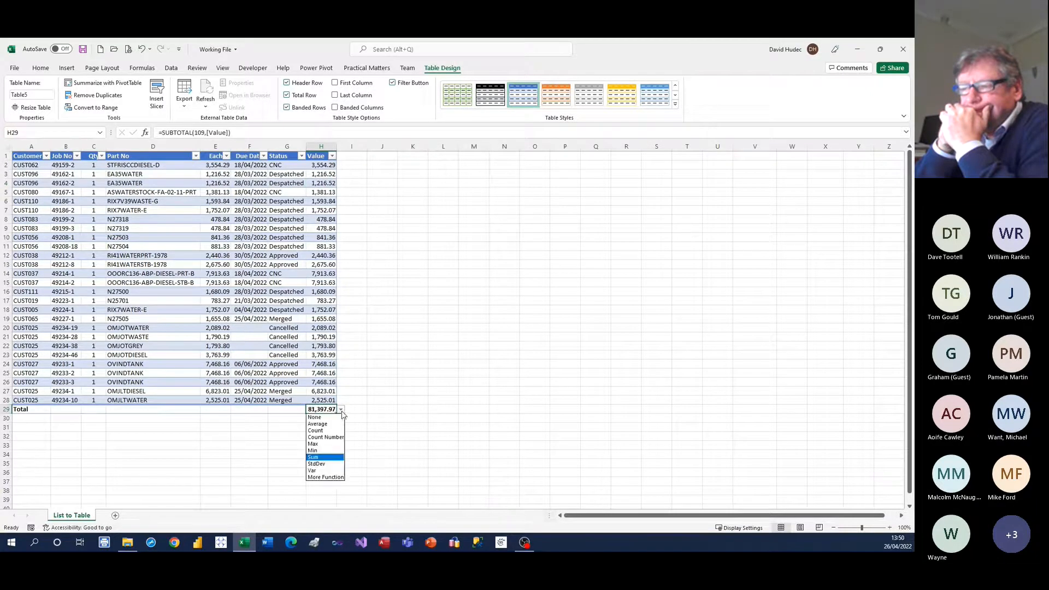
click(319, 458)
Set the Status column's cell in the total row to Count
click(294, 409)
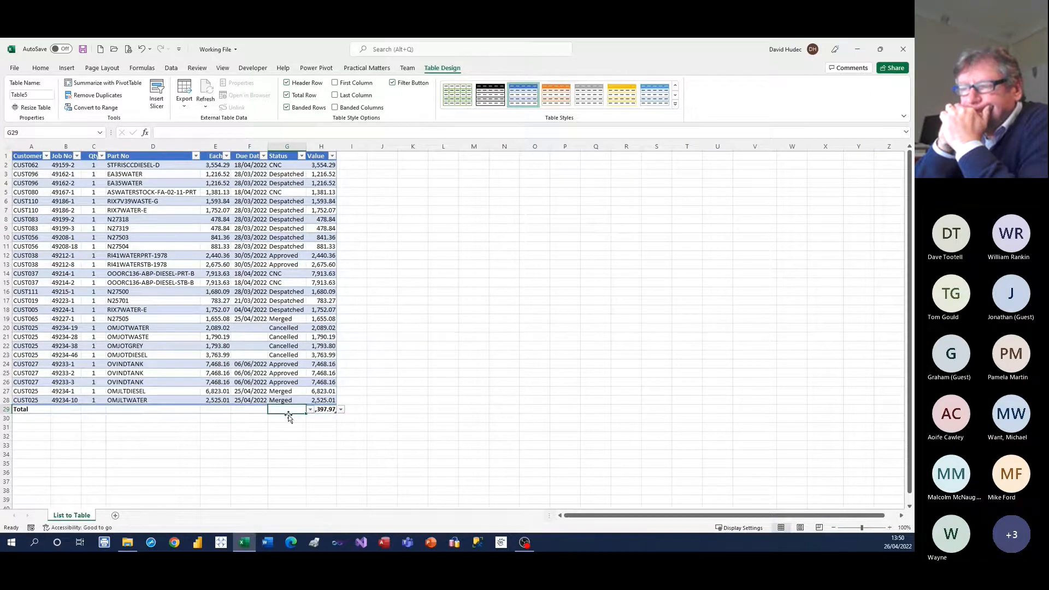
click(310, 410)
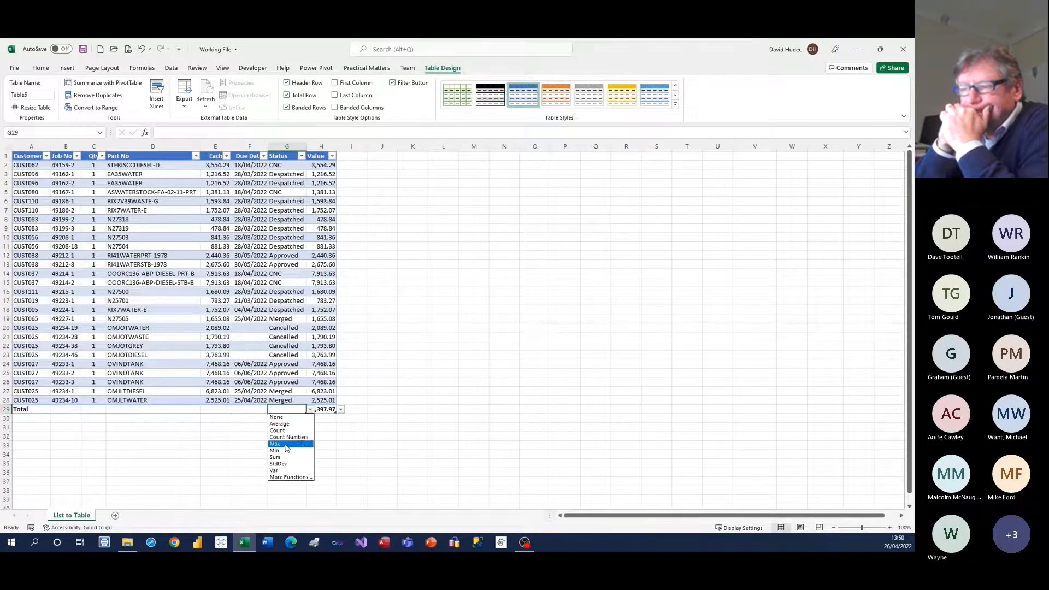
key(Escape)
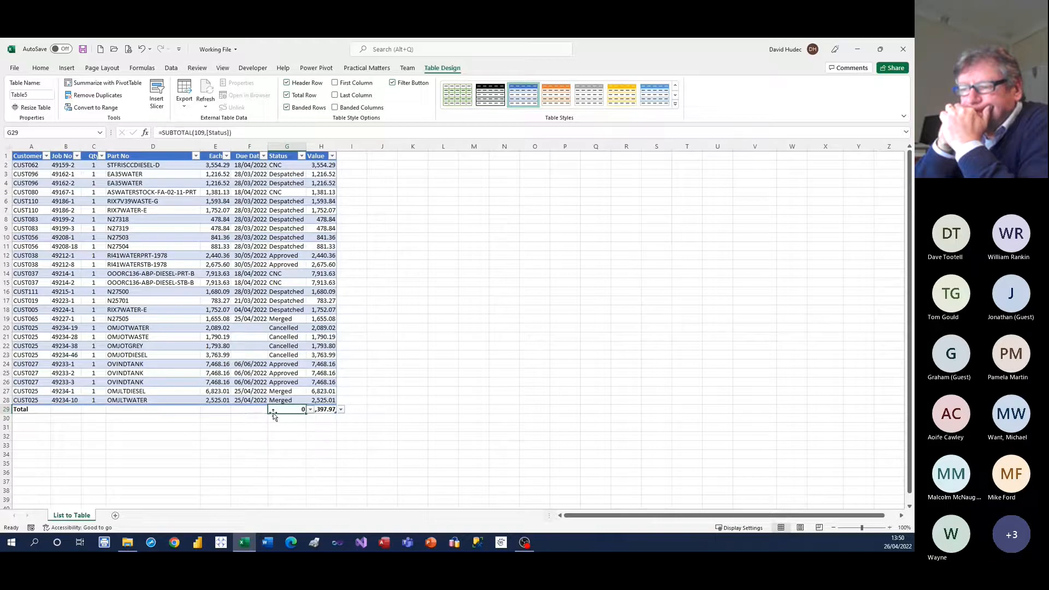
click(310, 410)
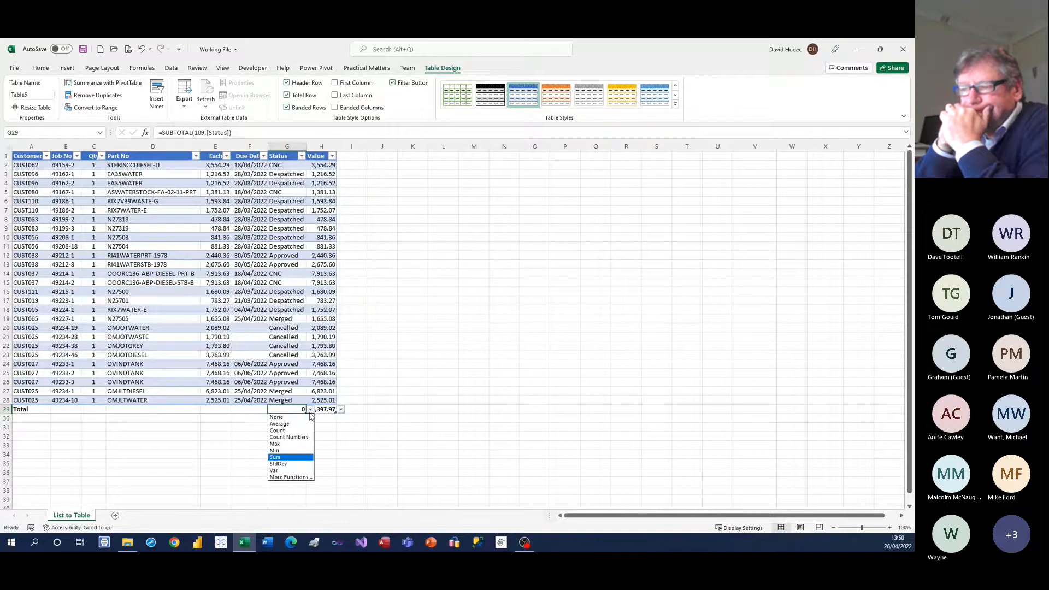
click(292, 432)
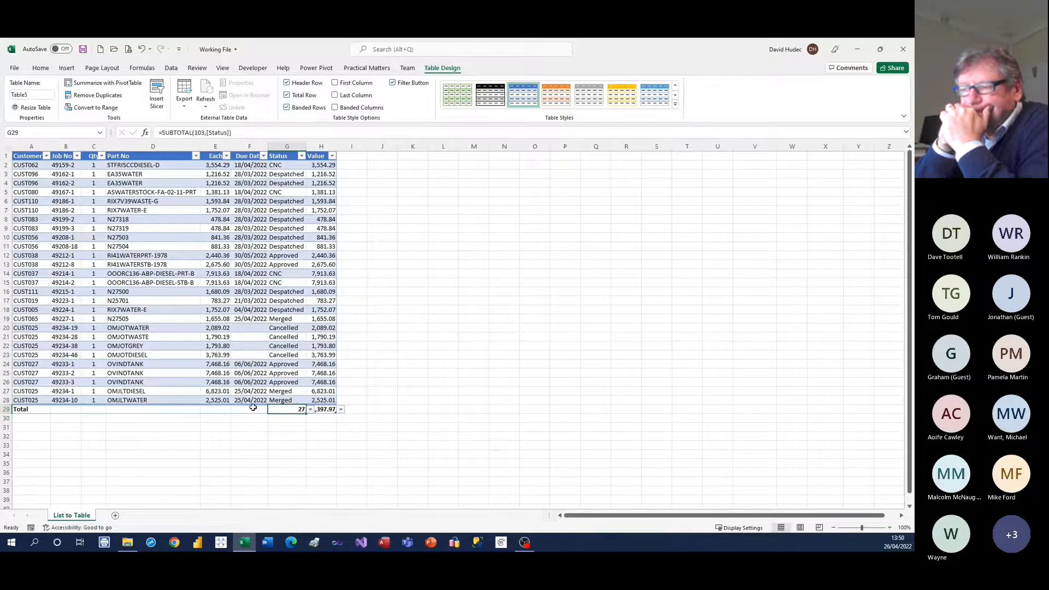
Set the Each column's cell in the total row to Sum
click(216, 409)
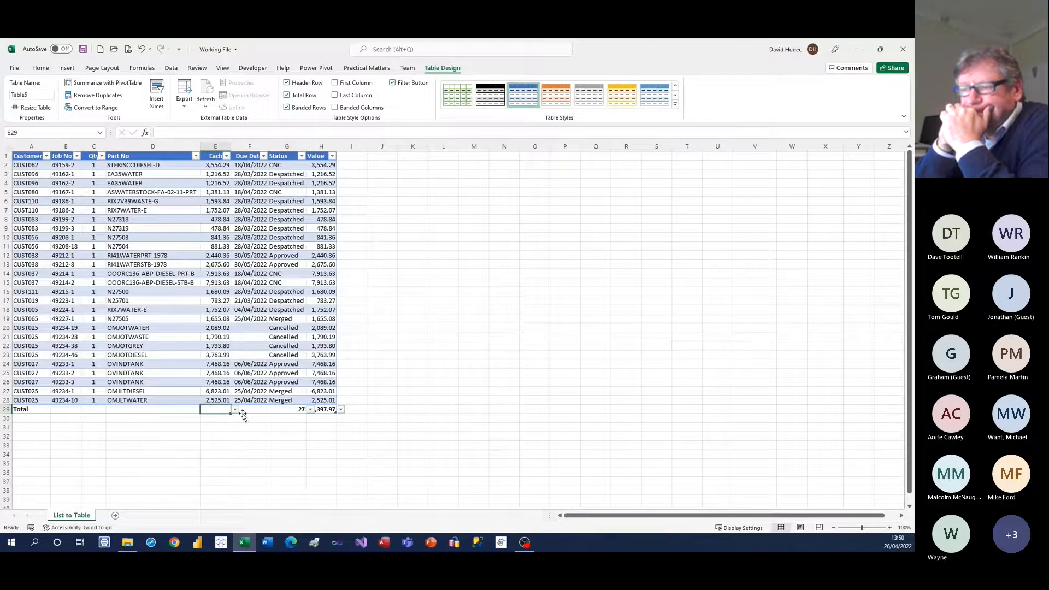
click(235, 410)
click(224, 413)
click(235, 409)
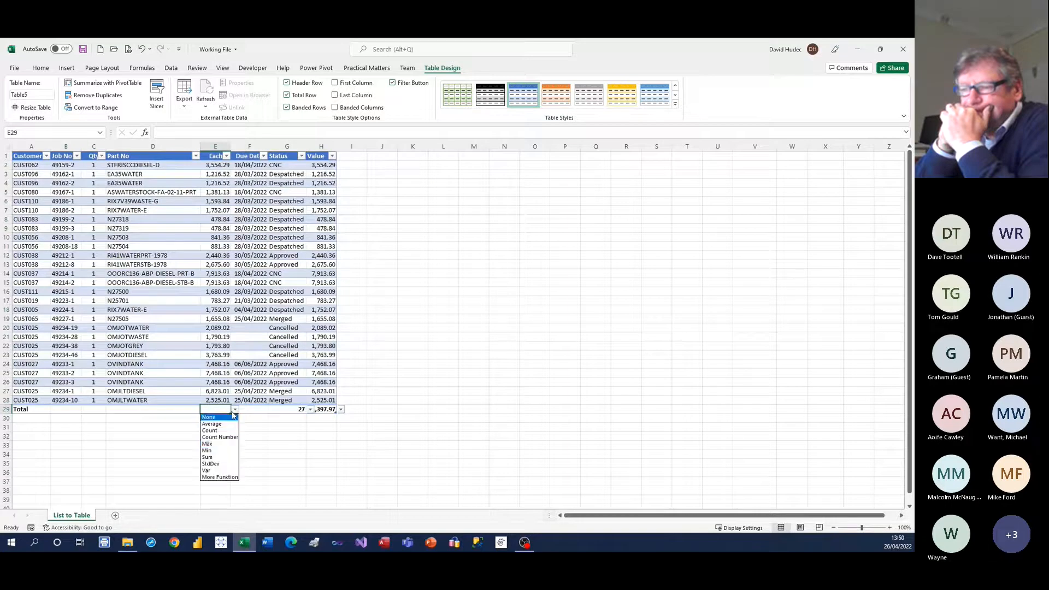
click(217, 417)
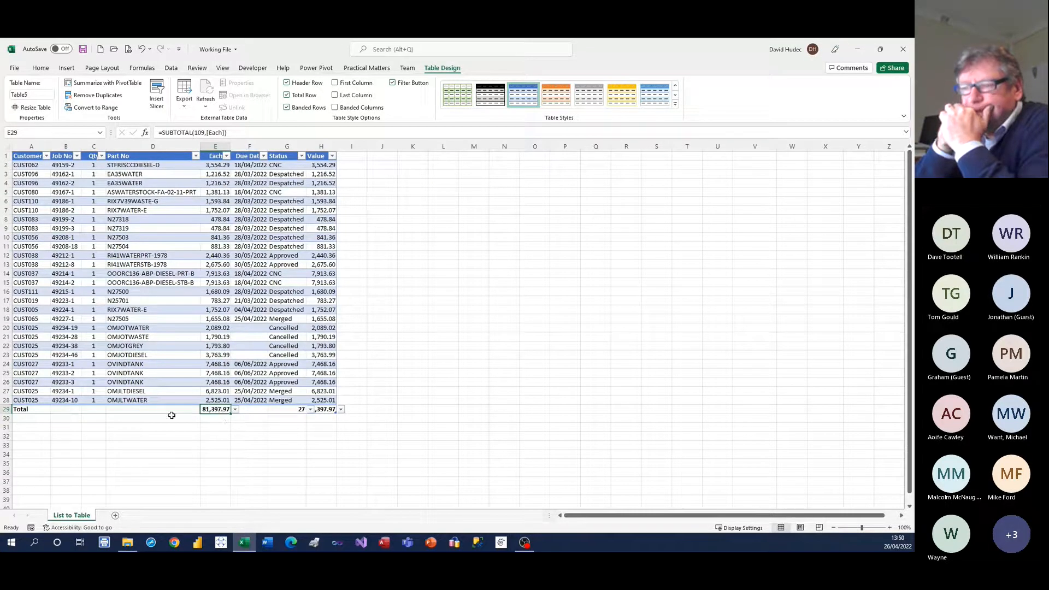
Set the Qty column's cell in the total row to Count
click(95, 410)
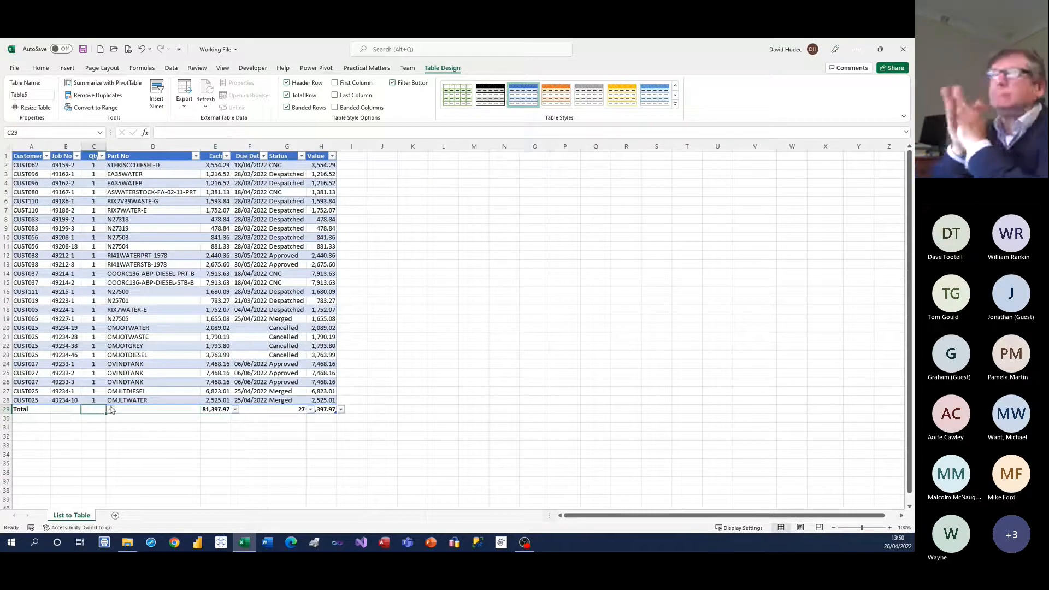
click(110, 409)
click(106, 431)
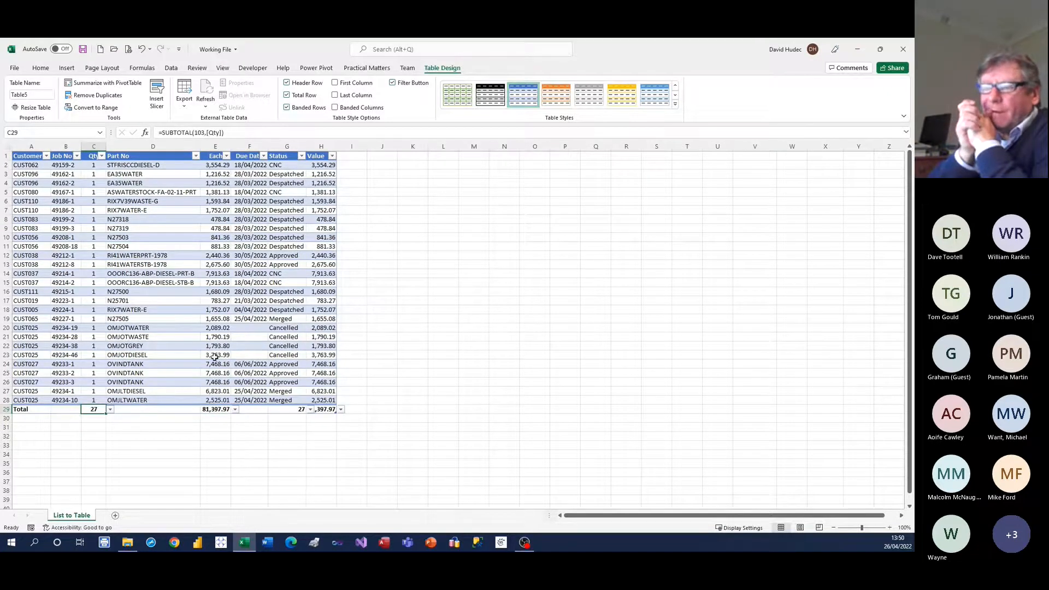
scroll(231, 332, down, 4)
scroll(232, 332, up, 4)
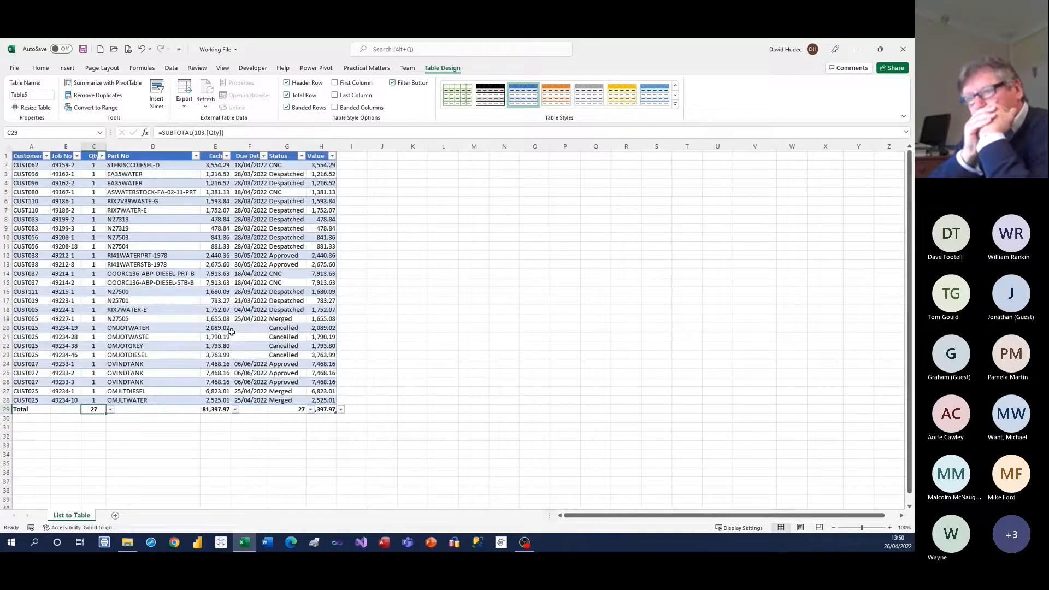
Enter the formula =Table5[Customer] in J2, outside the table, to list the whole Customer column
click(387, 166)
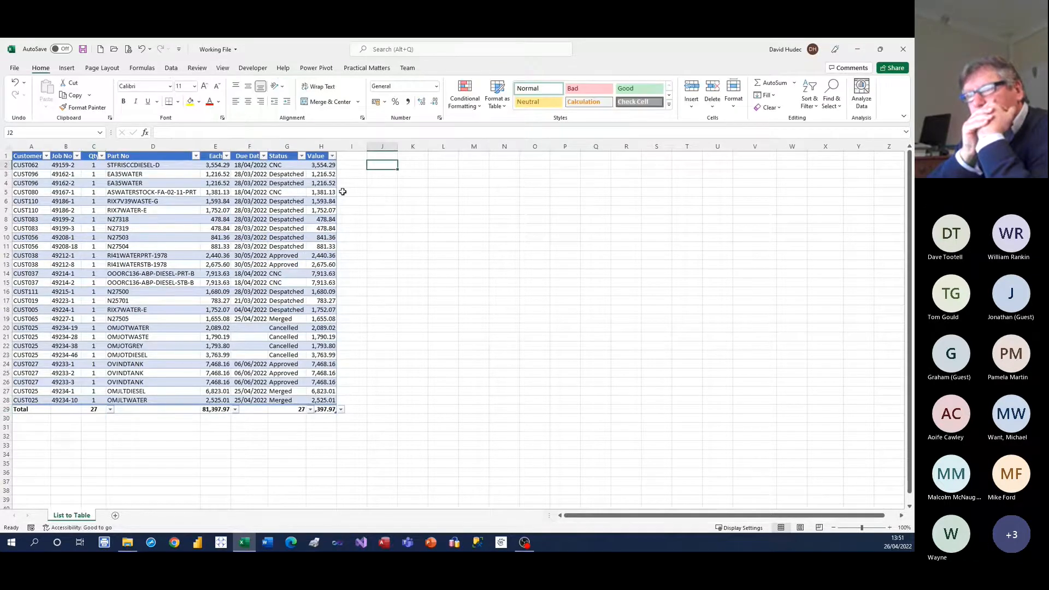
click(282, 175)
key(Right)
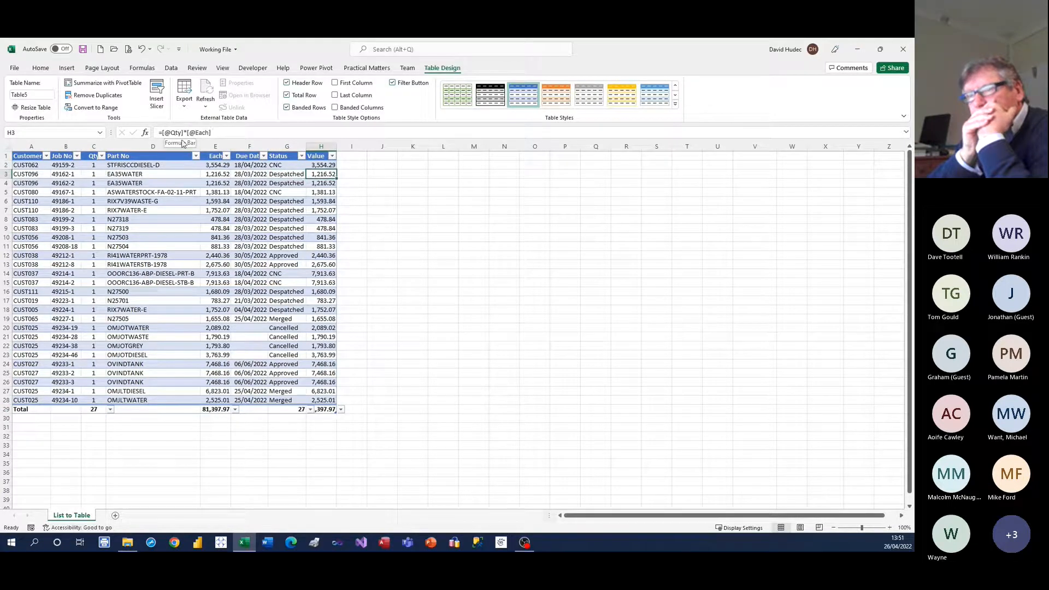
click(386, 167)
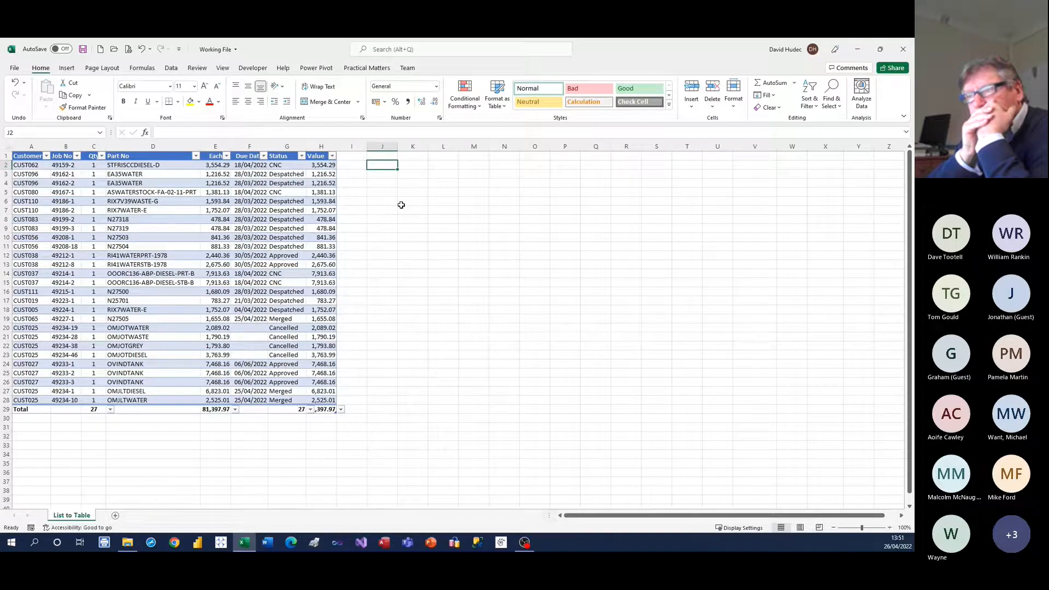
text(=)
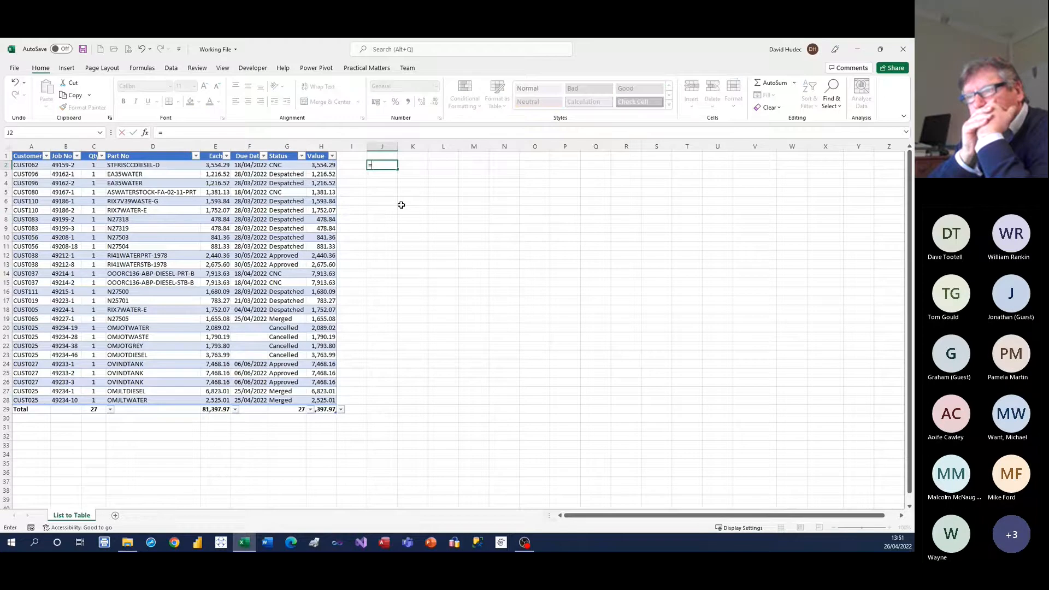
text(tab)
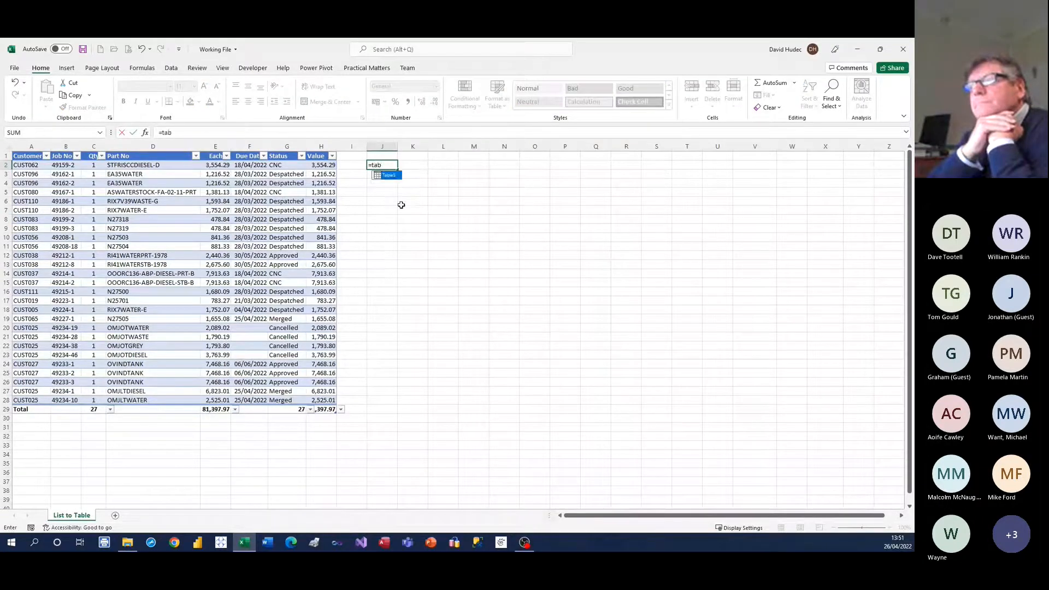
key(Tab)
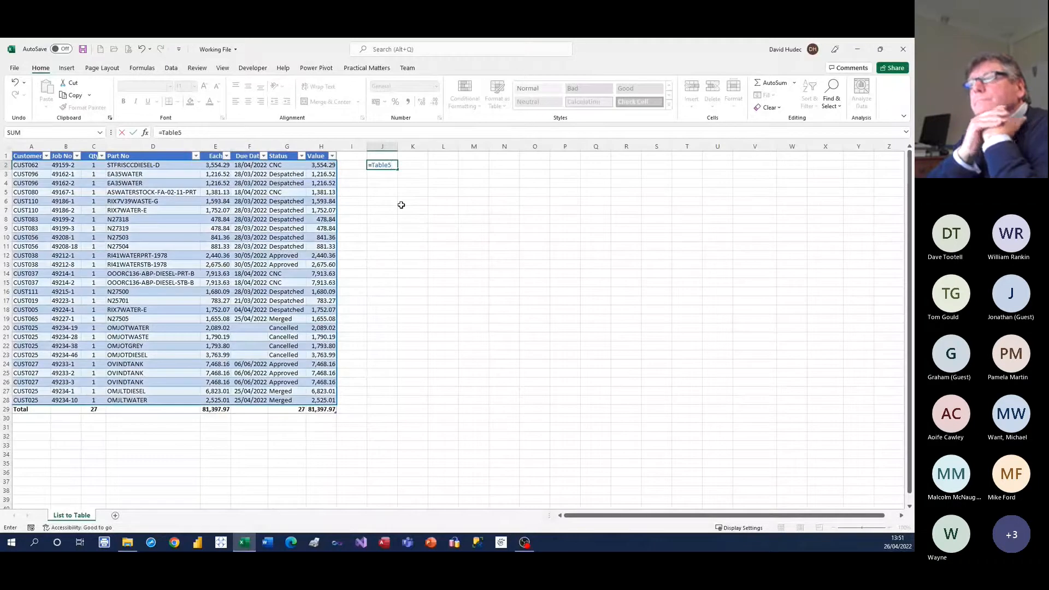
text([)
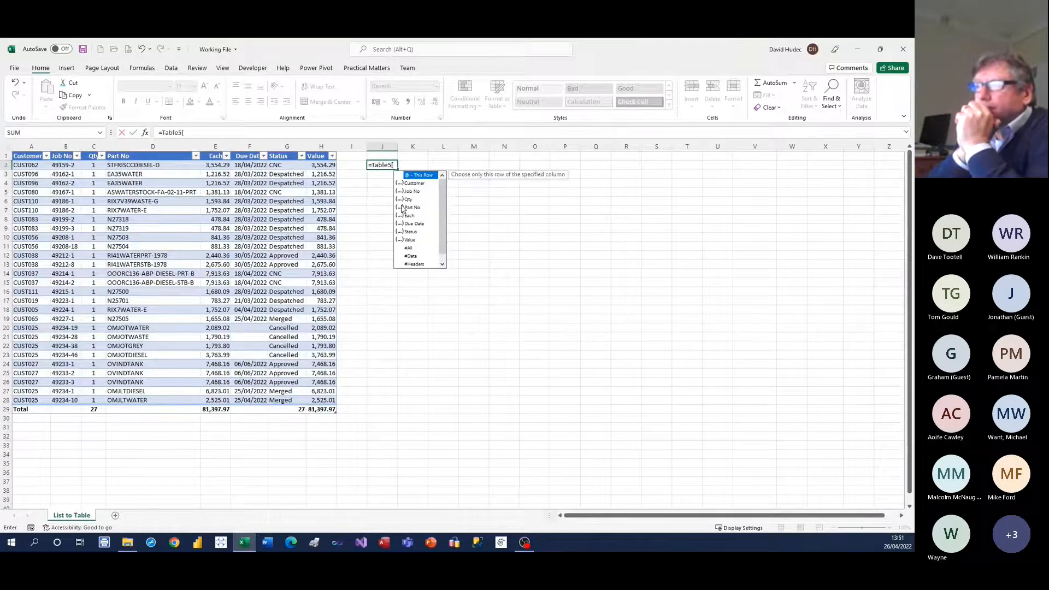
key(Down)
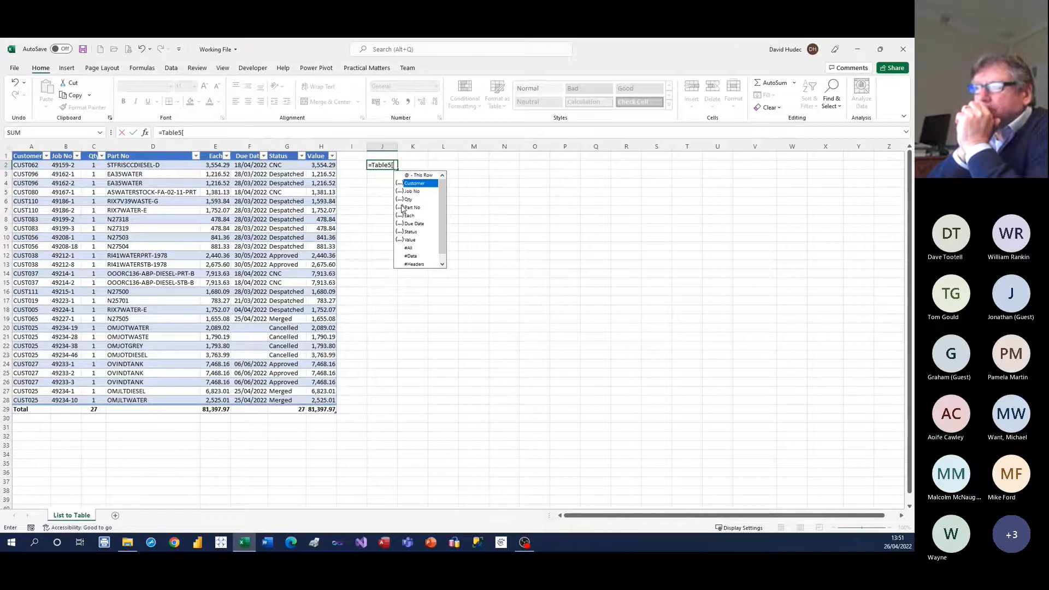
key(Tab)
text(])
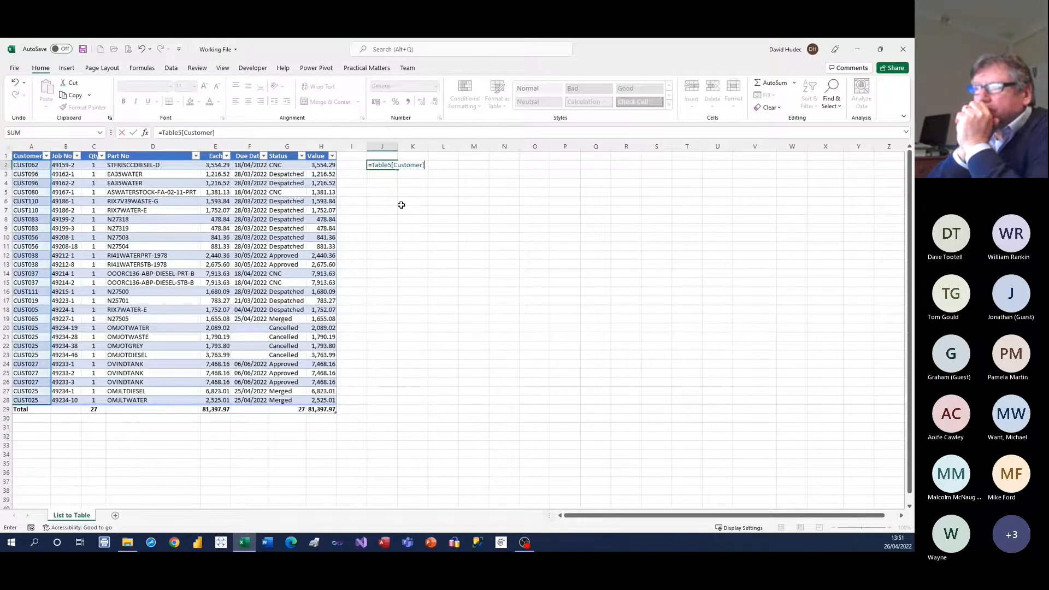
key(Return)
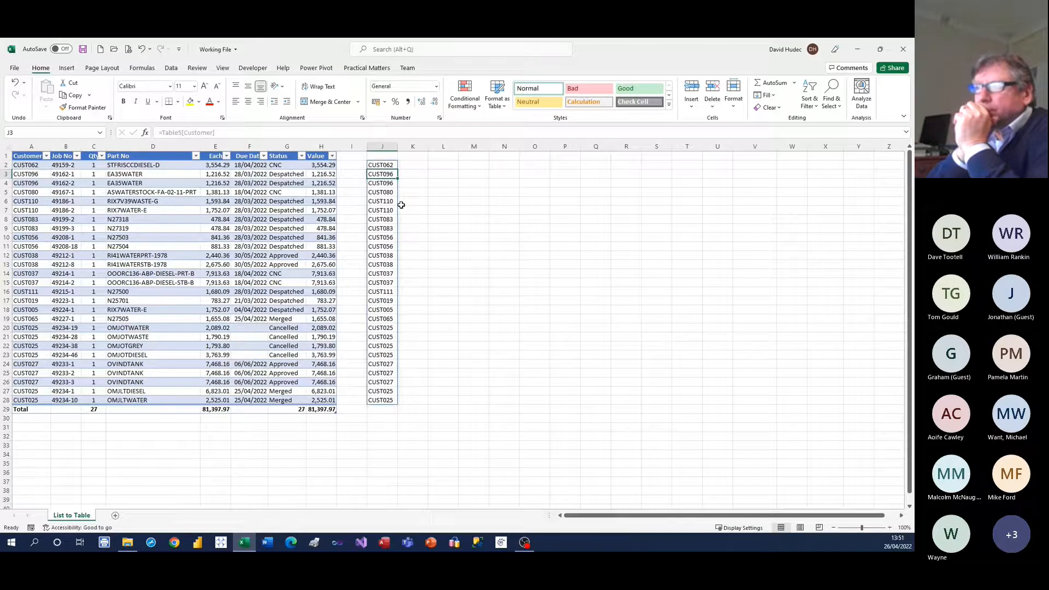
Fill the table column formula from J2 across through O2 to list the Job No to Due Date columns
click(385, 165)
drag(398, 170, 427, 168)
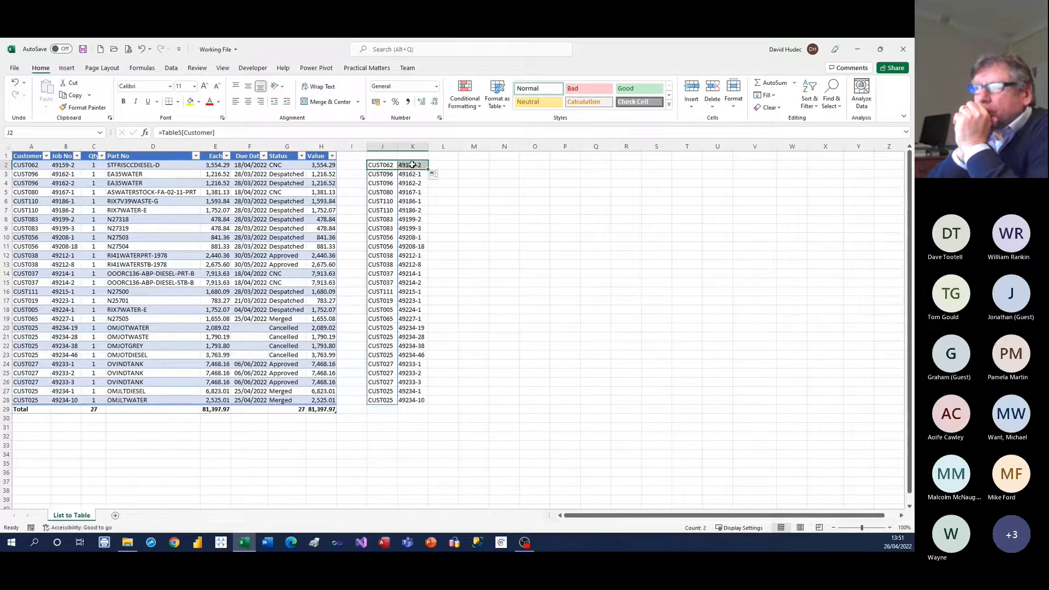
click(411, 163)
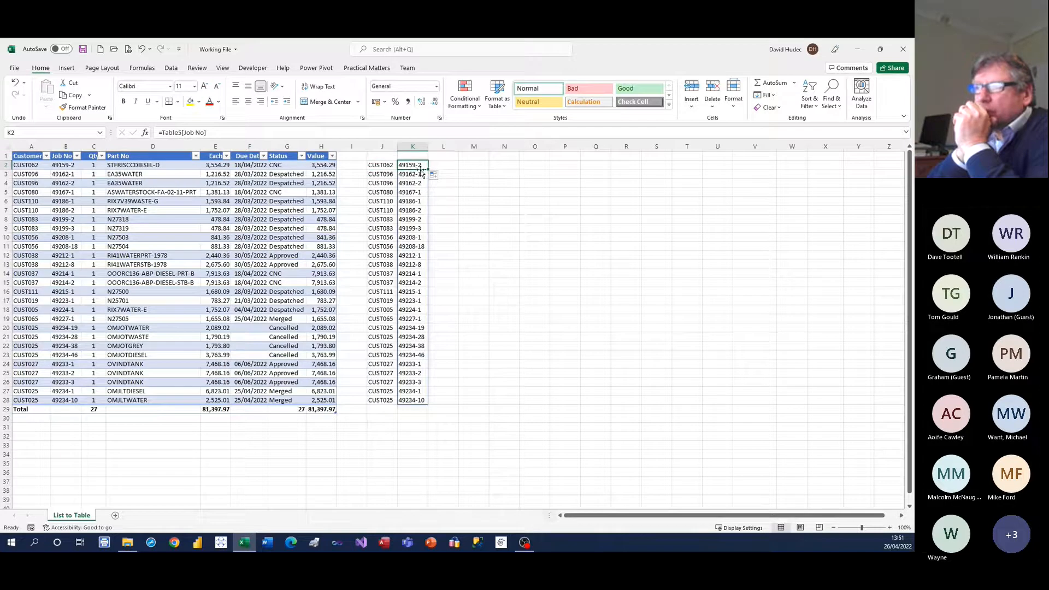
drag(429, 169, 546, 167)
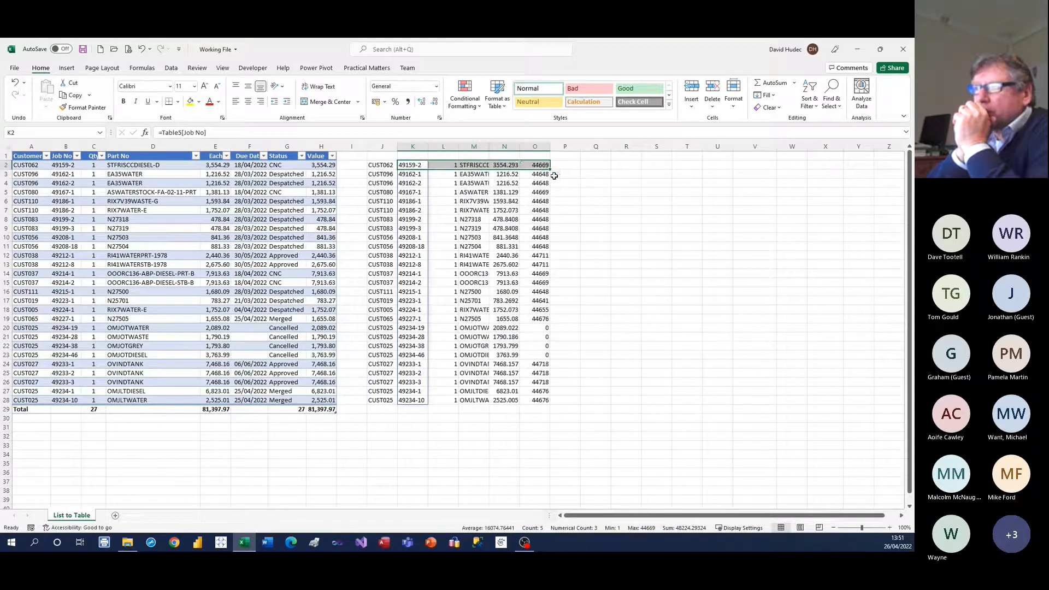
Format the whole of column O, holding the listed due dates, as dates
click(542, 165)
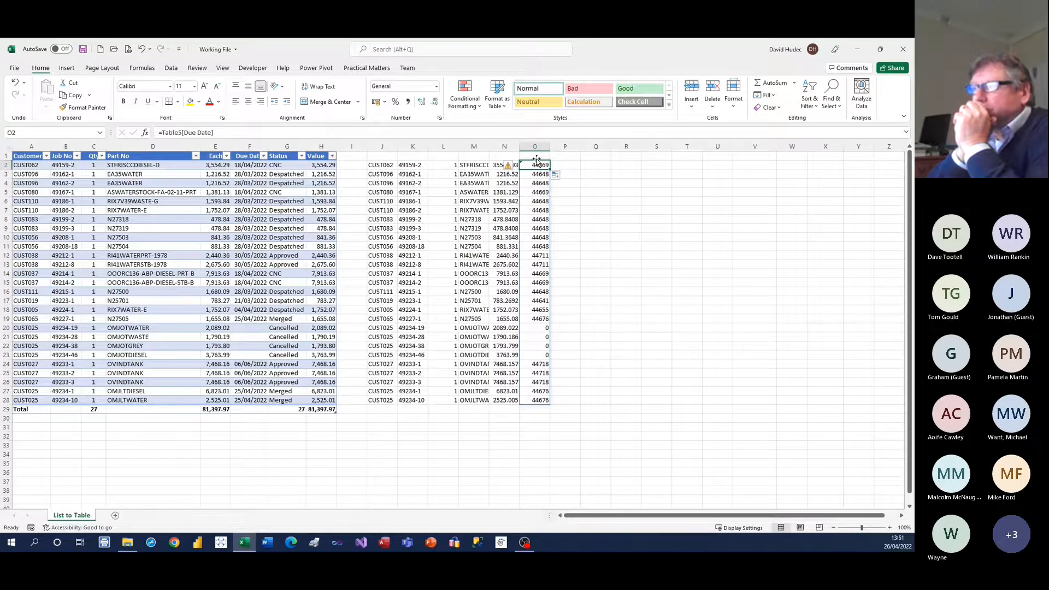
click(535, 146)
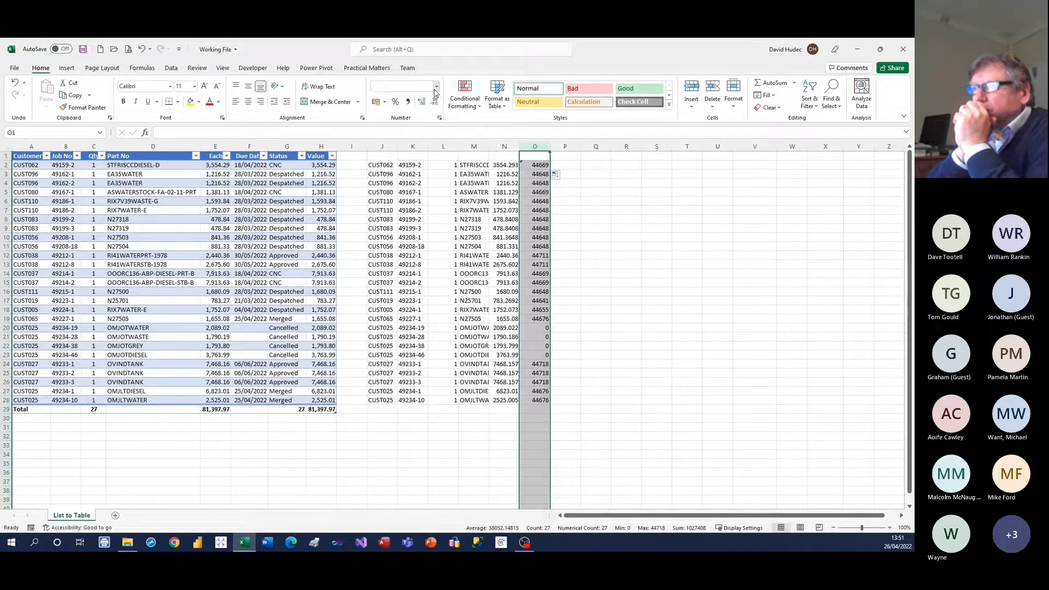
click(435, 87)
click(422, 198)
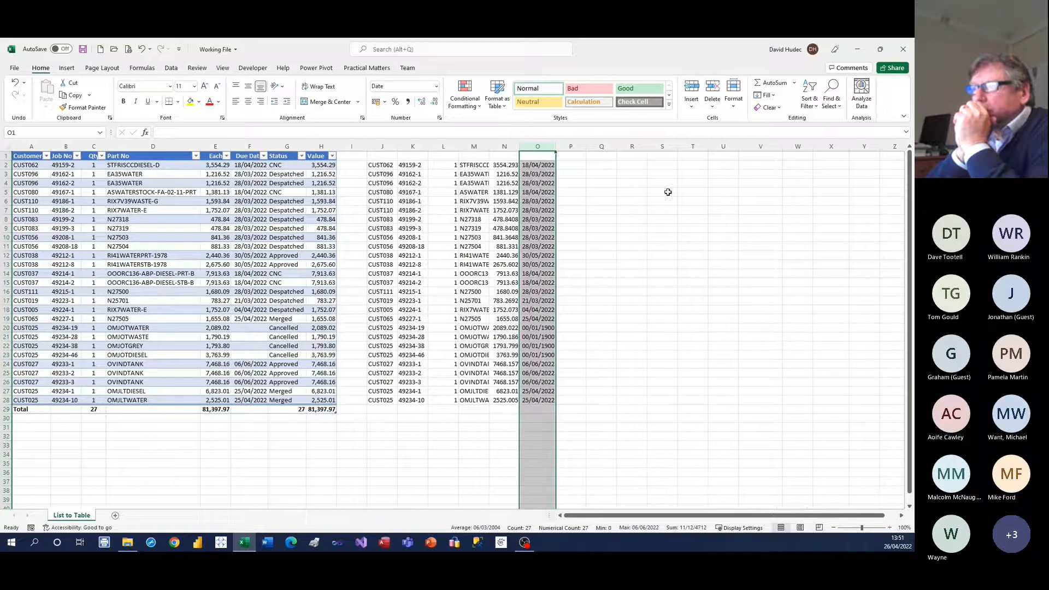
Fill the Due Date formula from O2 across through R2 to list the following table columns
click(551, 166)
drag(554, 168, 646, 171)
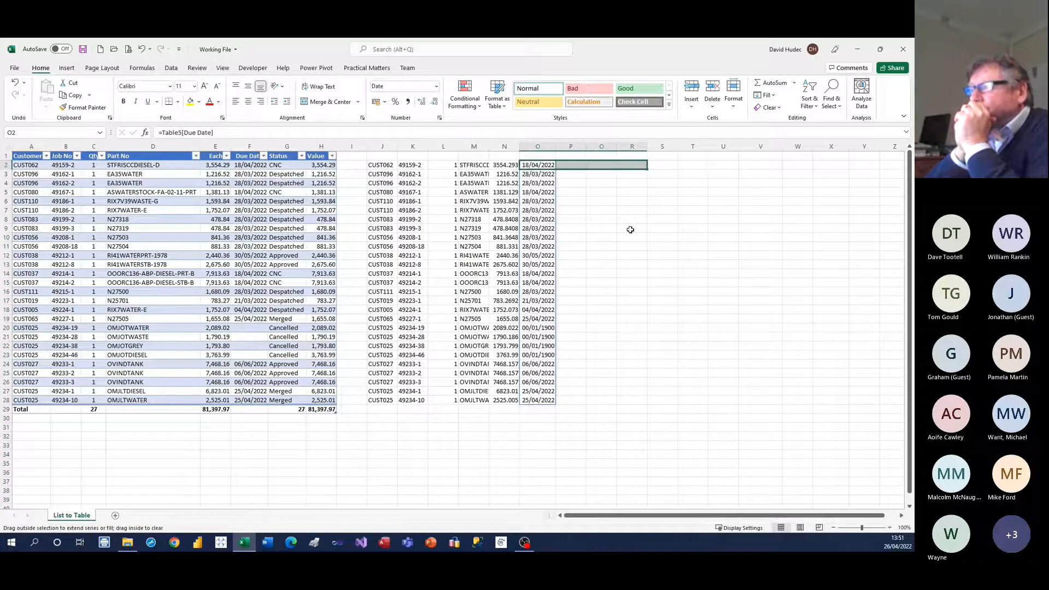
click(608, 165)
Autofit column Q and format it as numbers with a thousands separator and two decimal places
double_click(616, 147)
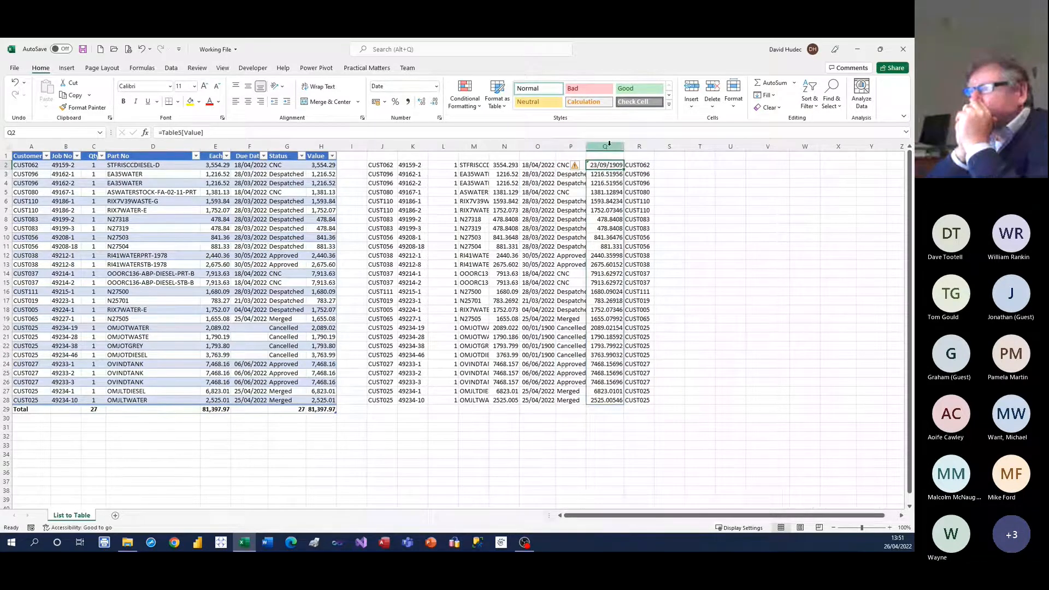
click(609, 145)
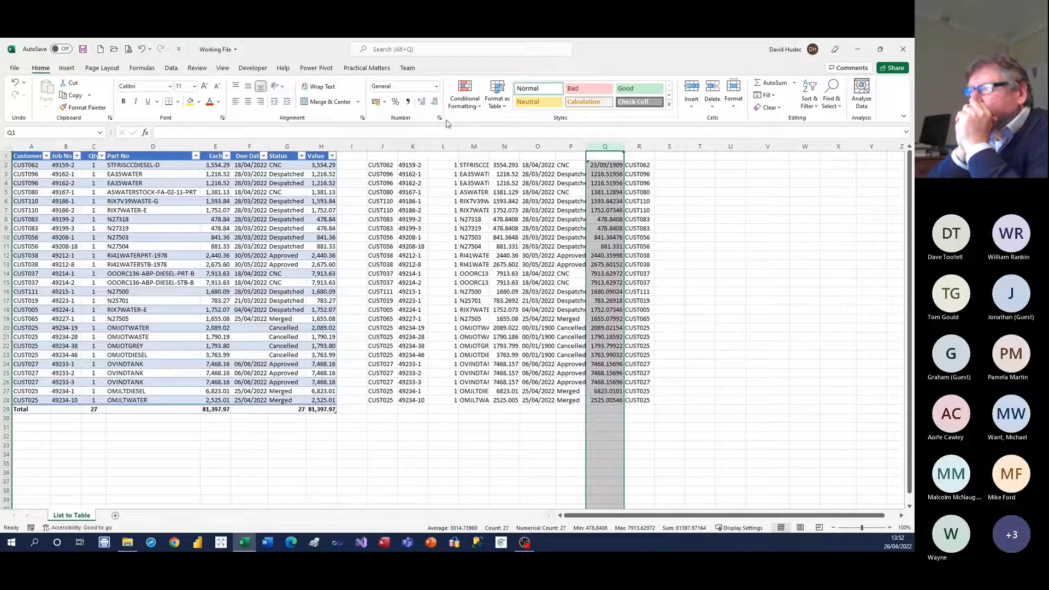
key(ctrl+shift+1)
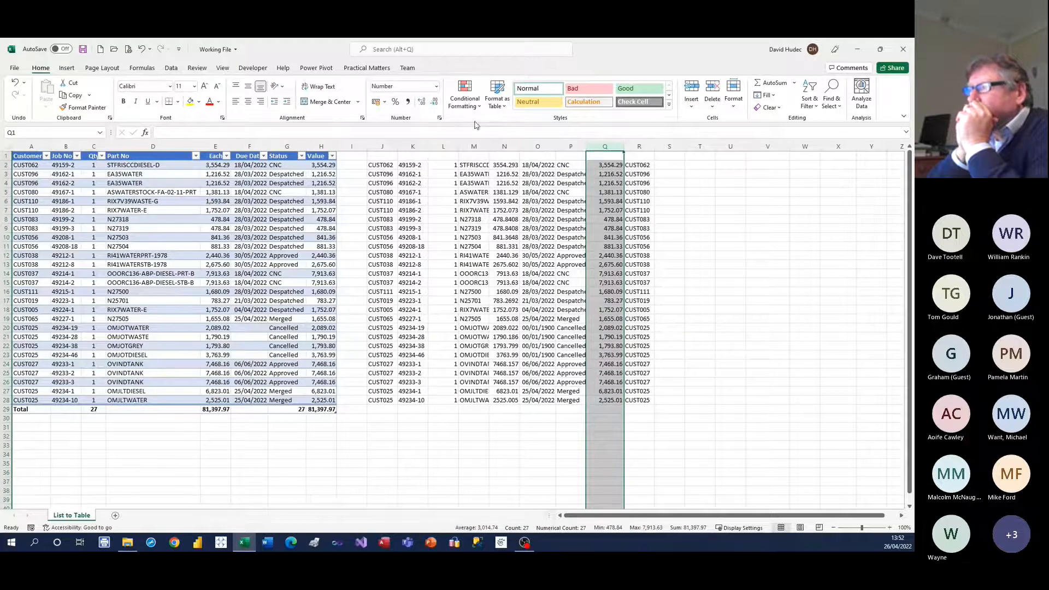
Fill the Customer column formula from R2 across through T2 to list the Job No and Qty columns
click(603, 167)
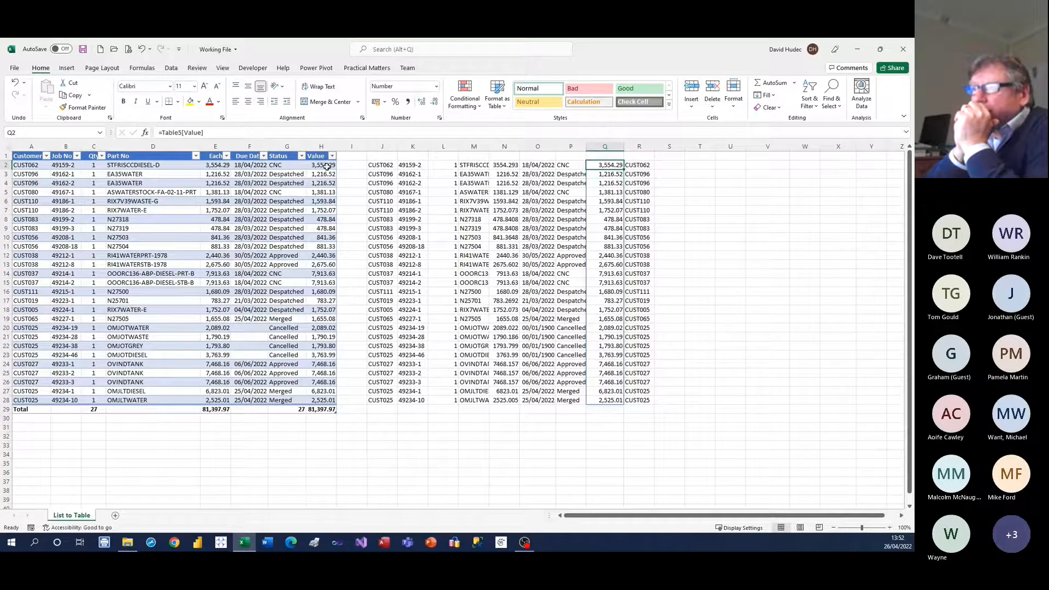
click(639, 167)
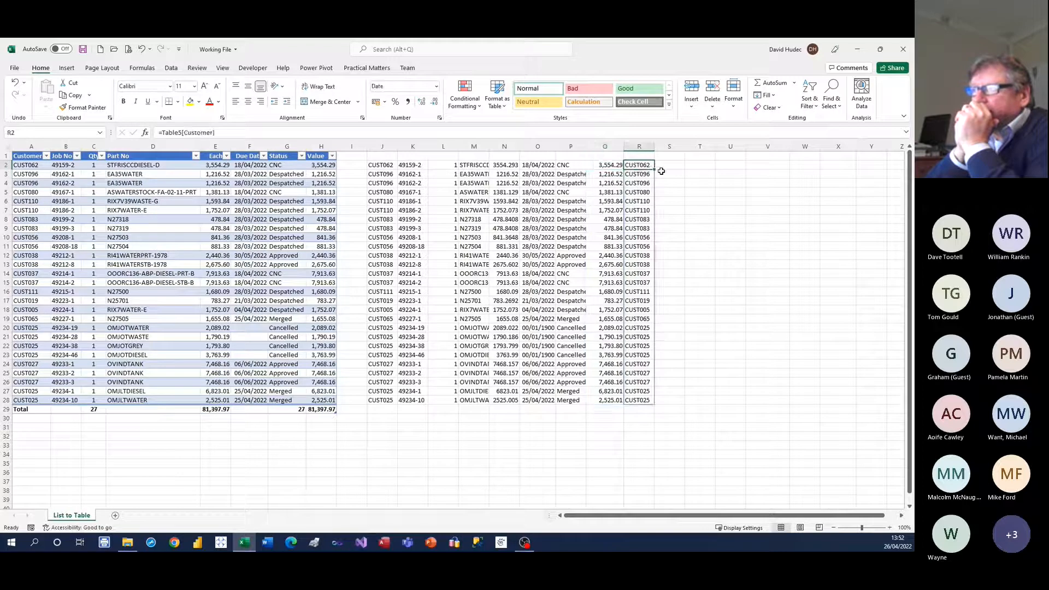
drag(654, 171, 713, 167)
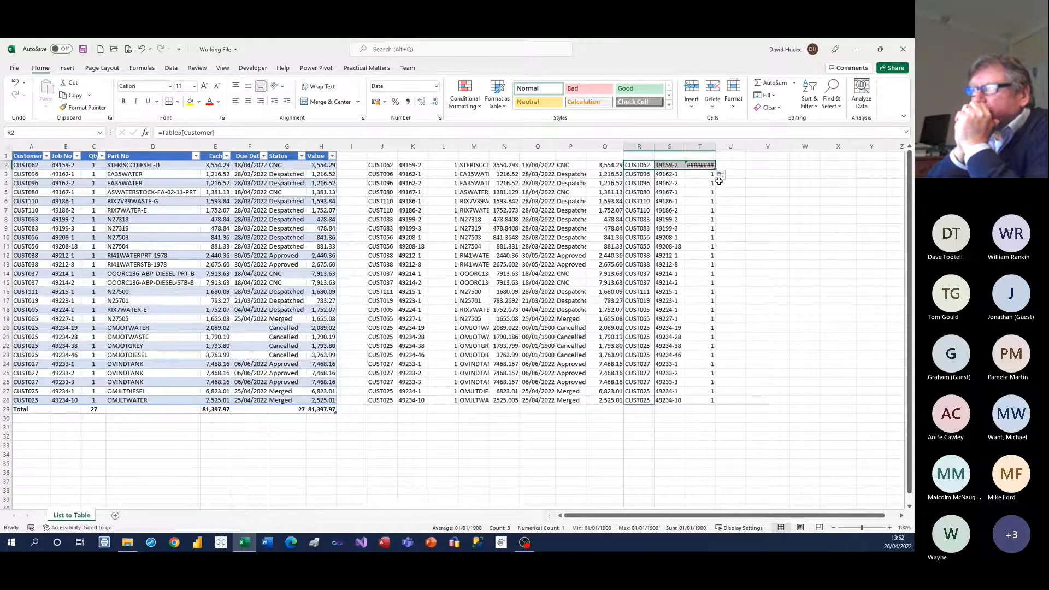
click(700, 165)
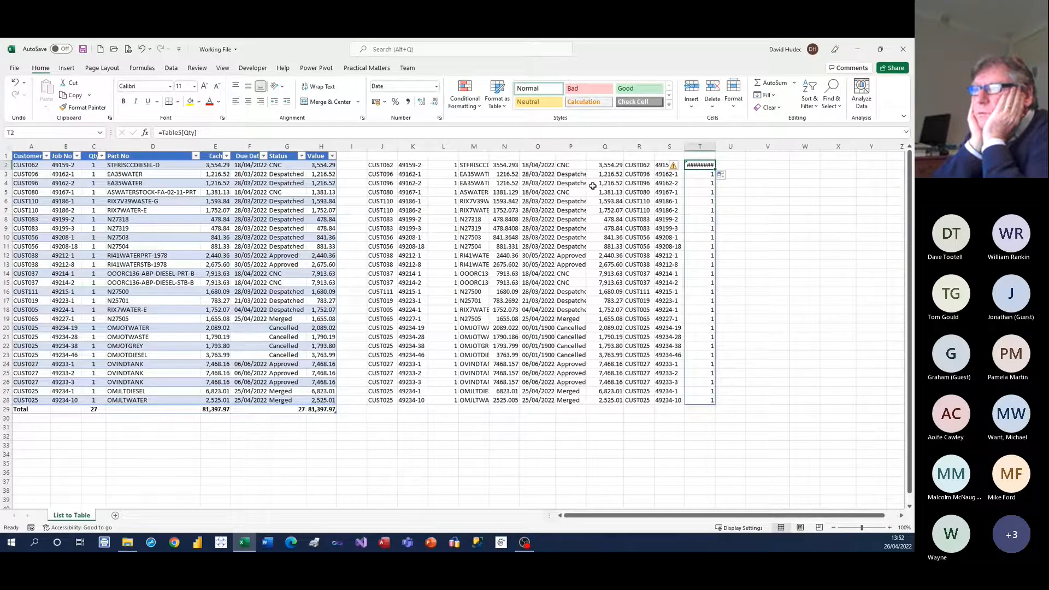
Delete the copied column lists outside the table on both sides of the Value list, keeping only the Value list
click(401, 147)
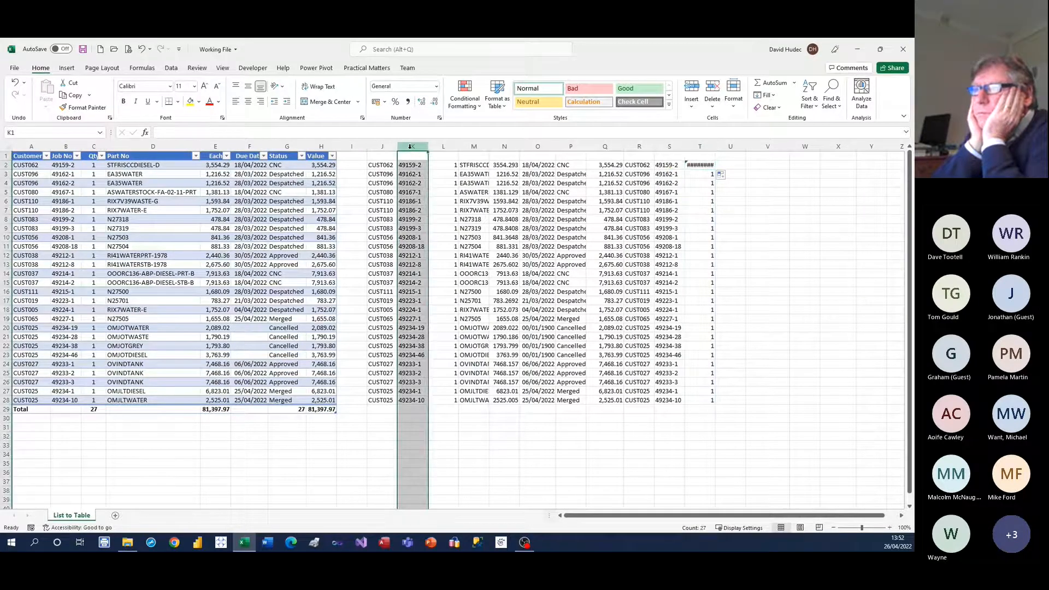
drag(383, 146, 572, 153)
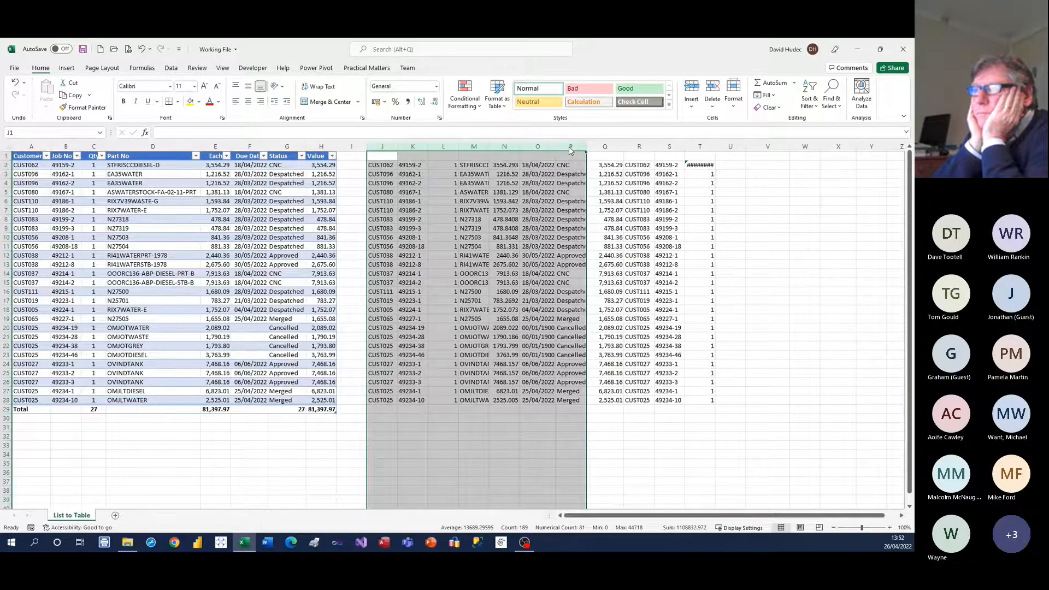
right_click(571, 150)
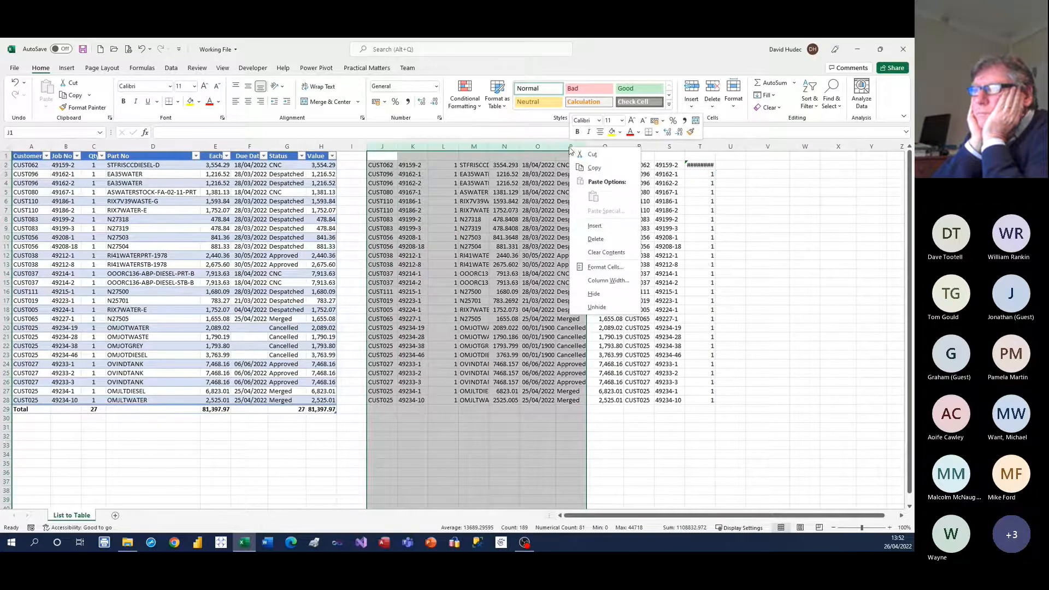
click(599, 239)
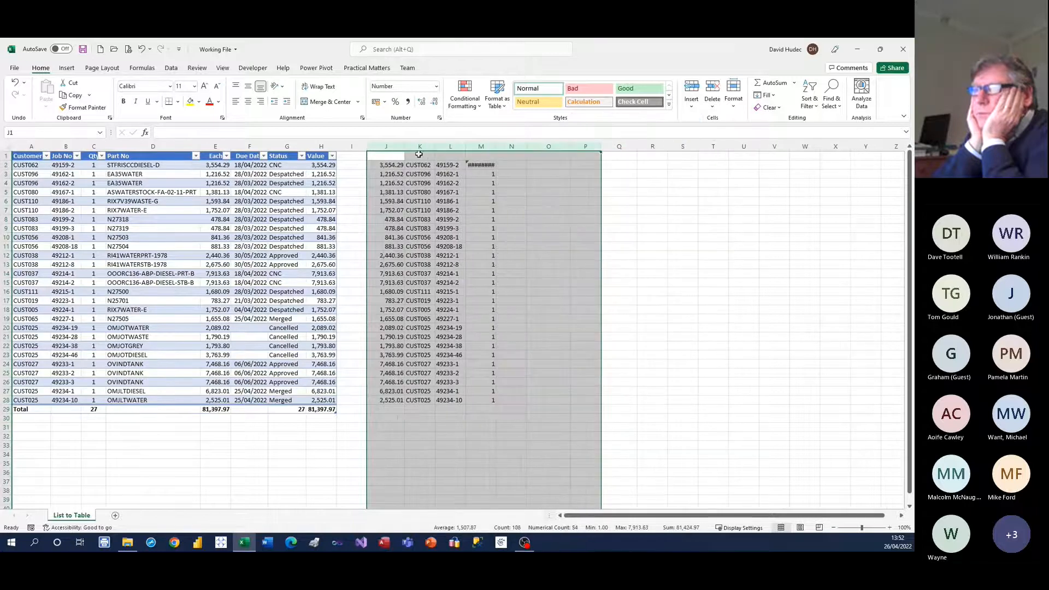
drag(419, 146, 584, 163)
right_click(537, 184)
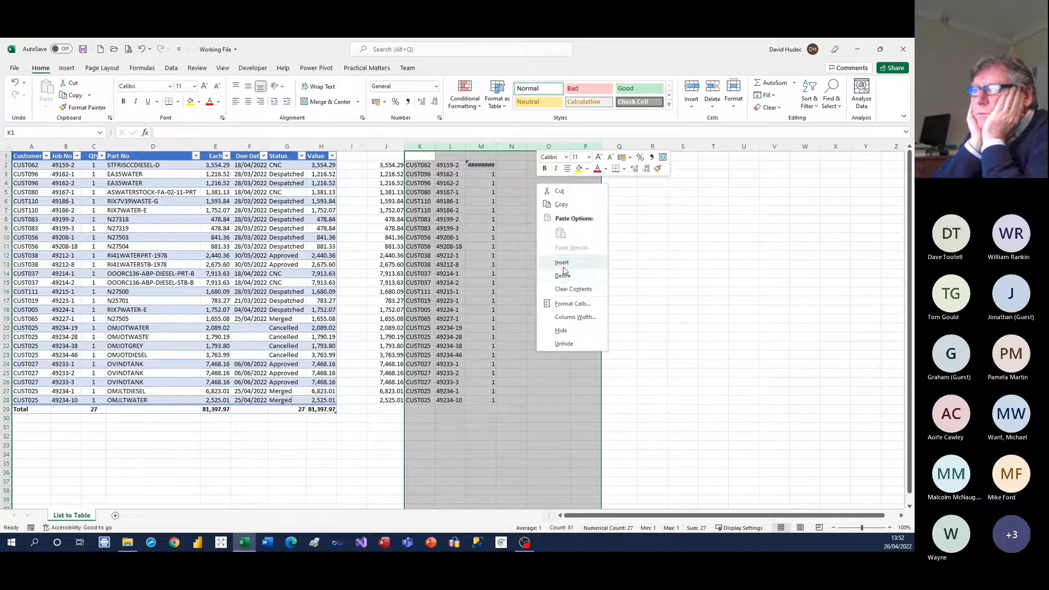
click(563, 276)
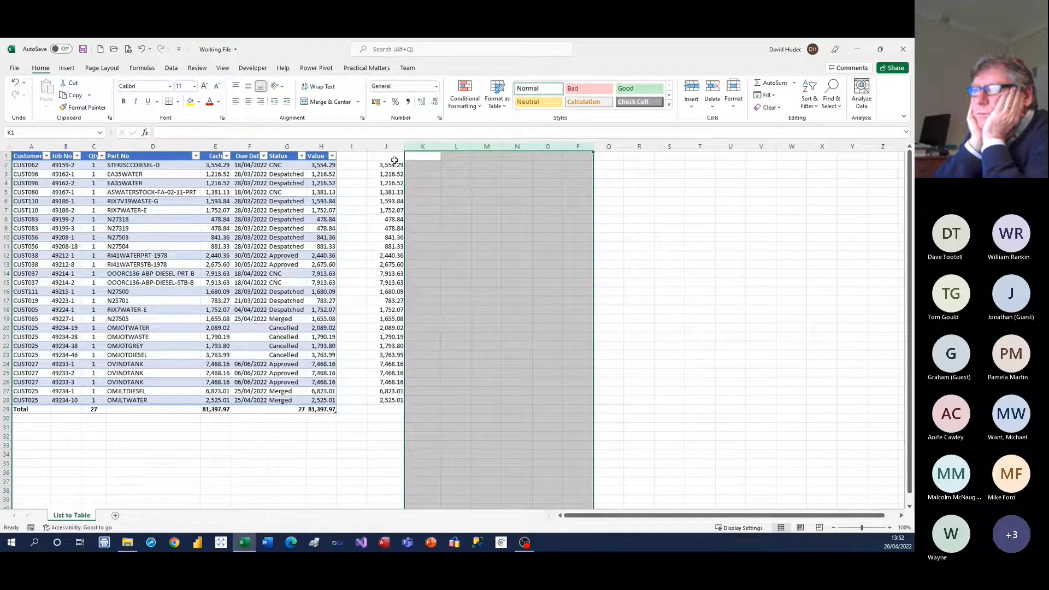
Change the formula in J2 to the fixed column reference =Table5[[Value]:[Value]]
click(395, 158)
click(392, 168)
key(ctrl+shift+Down)
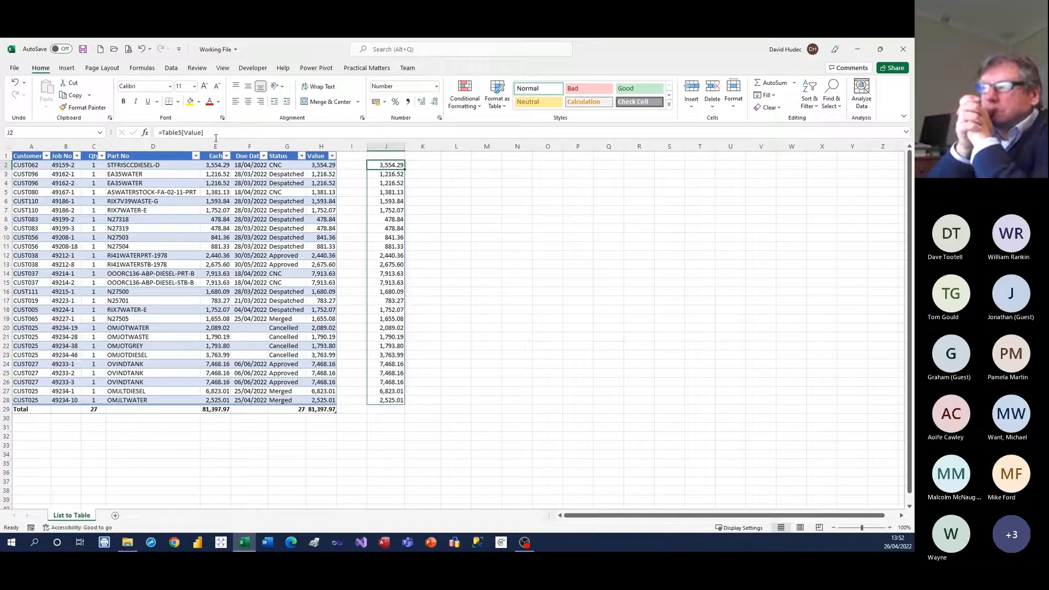
click(182, 132)
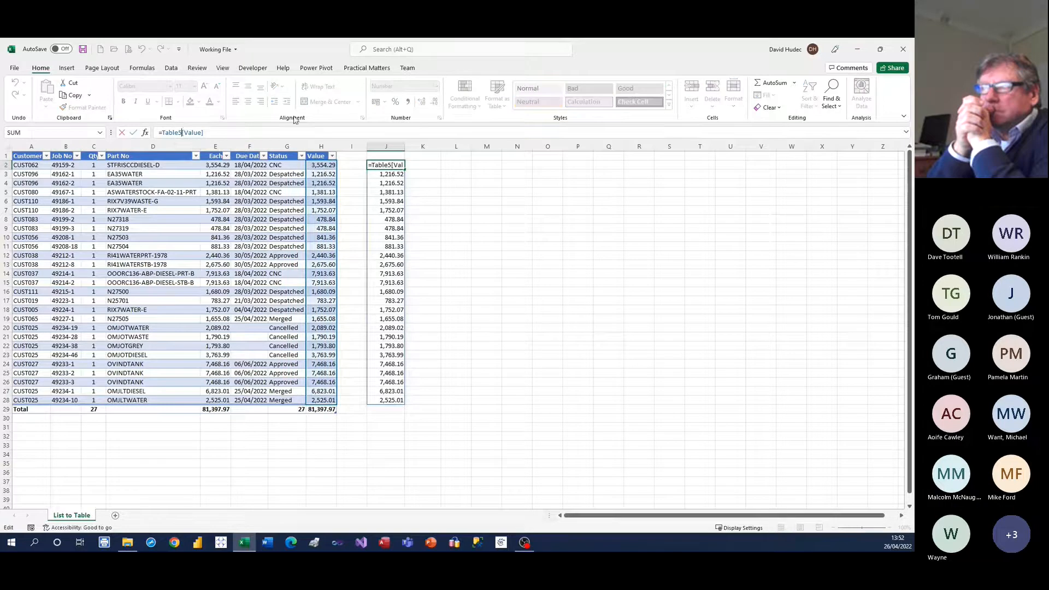
text([)
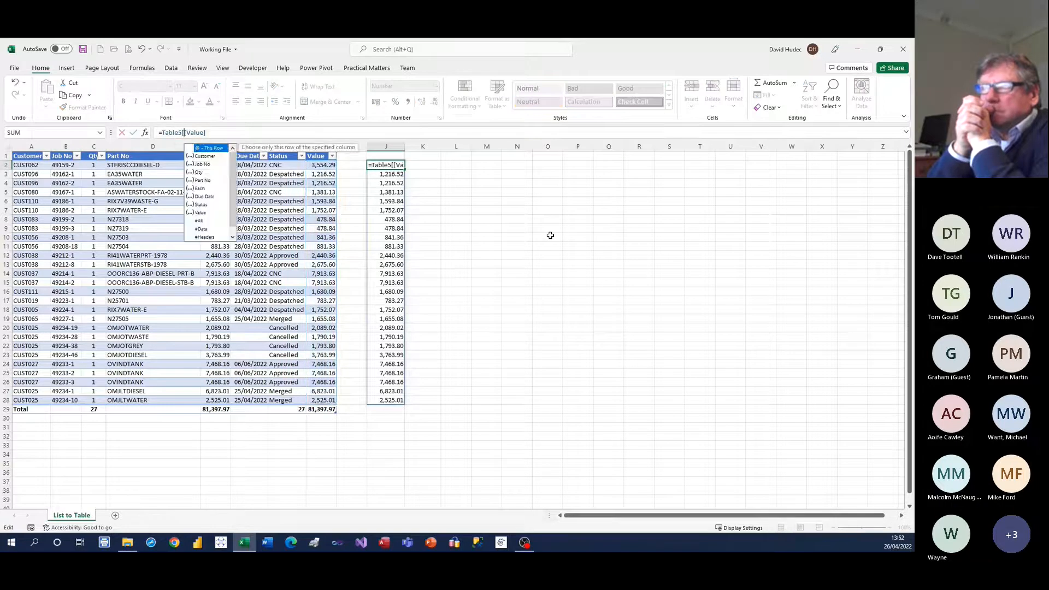
click(258, 134)
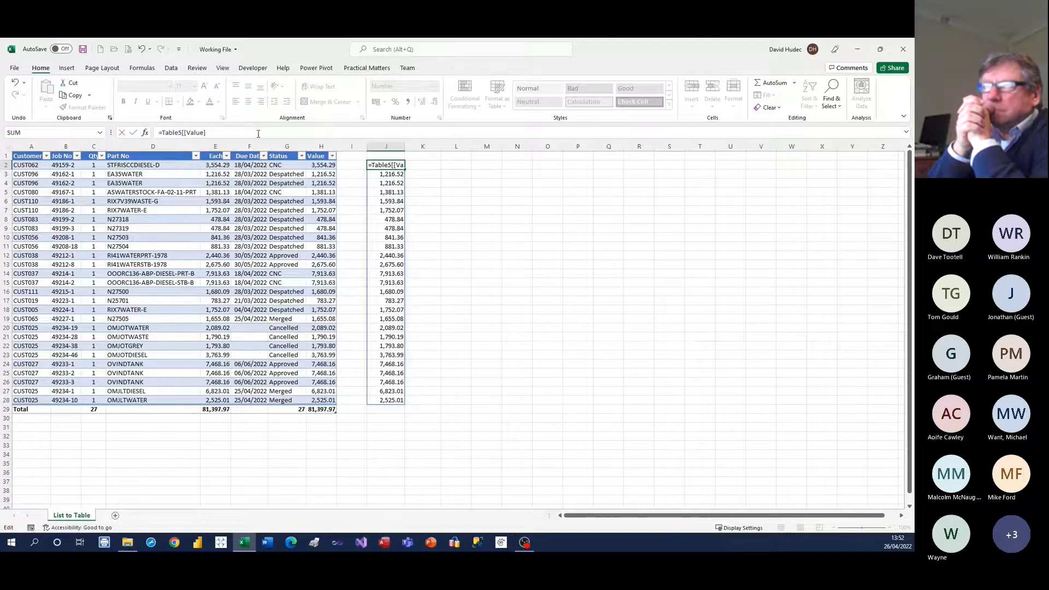
text(:)
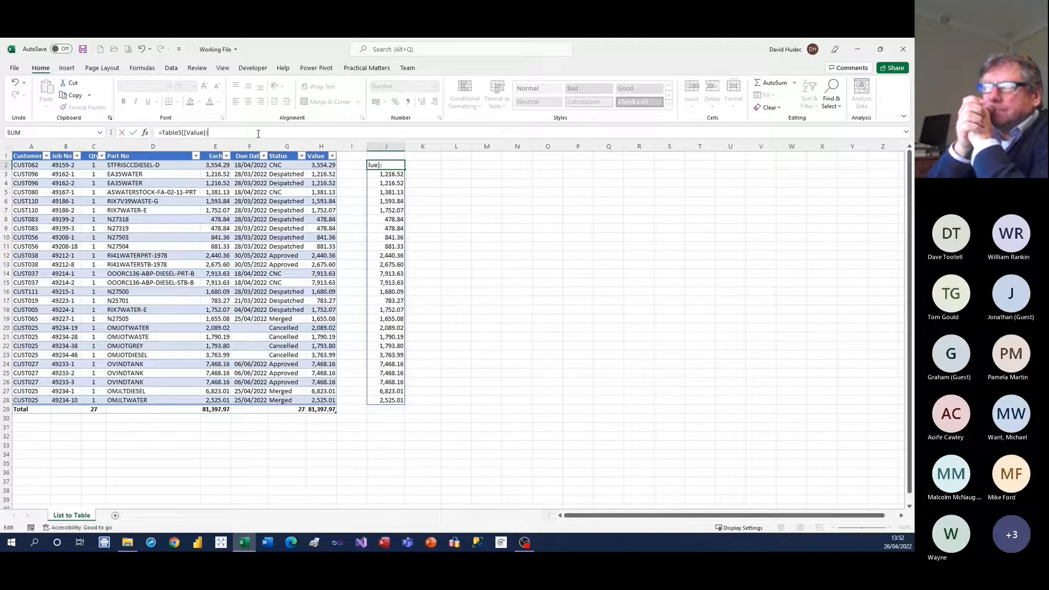
text([)
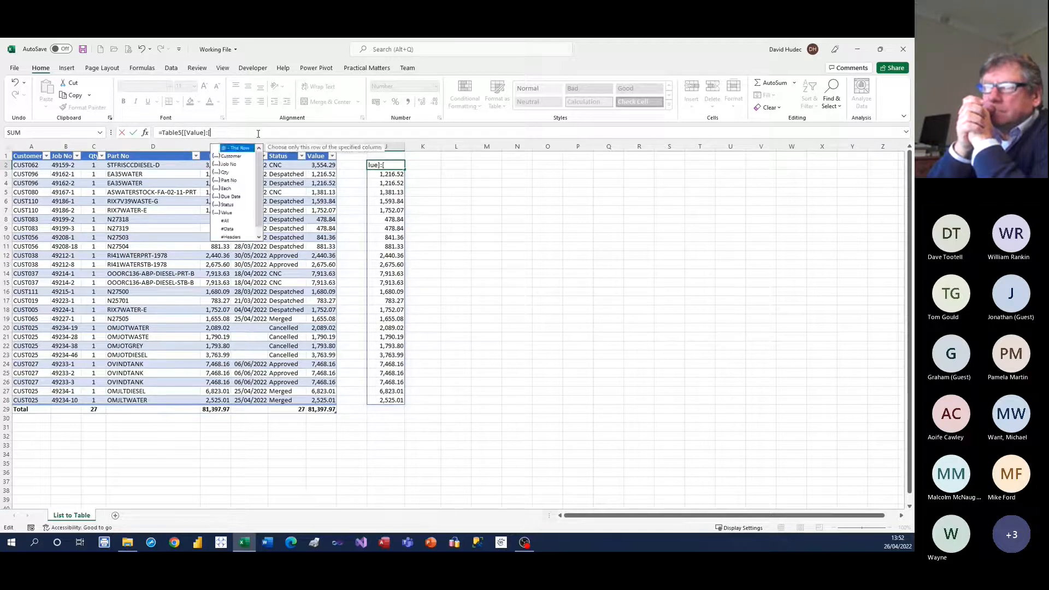
text(V)
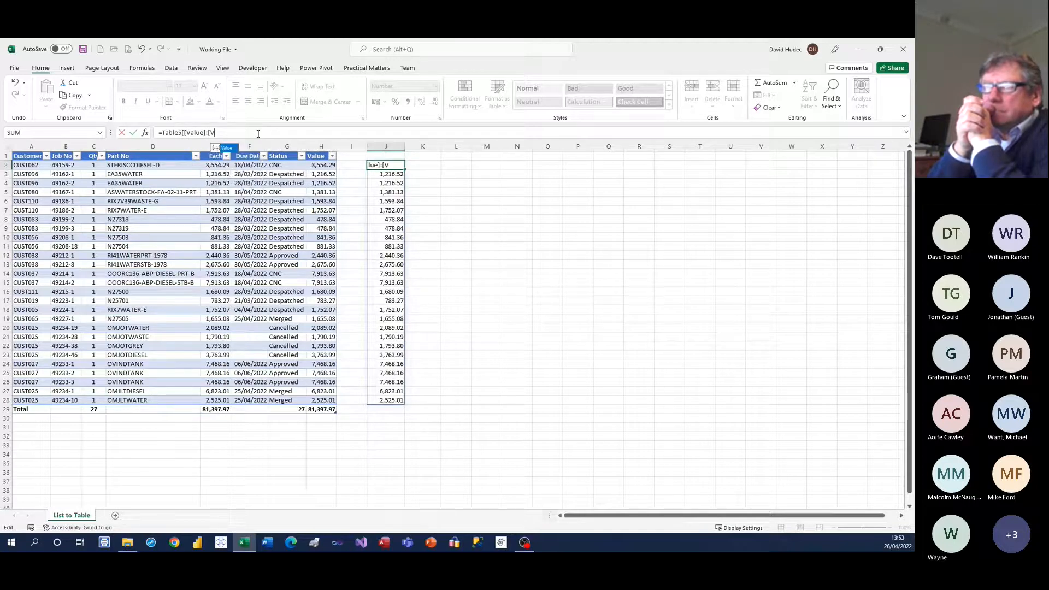
text(alue)
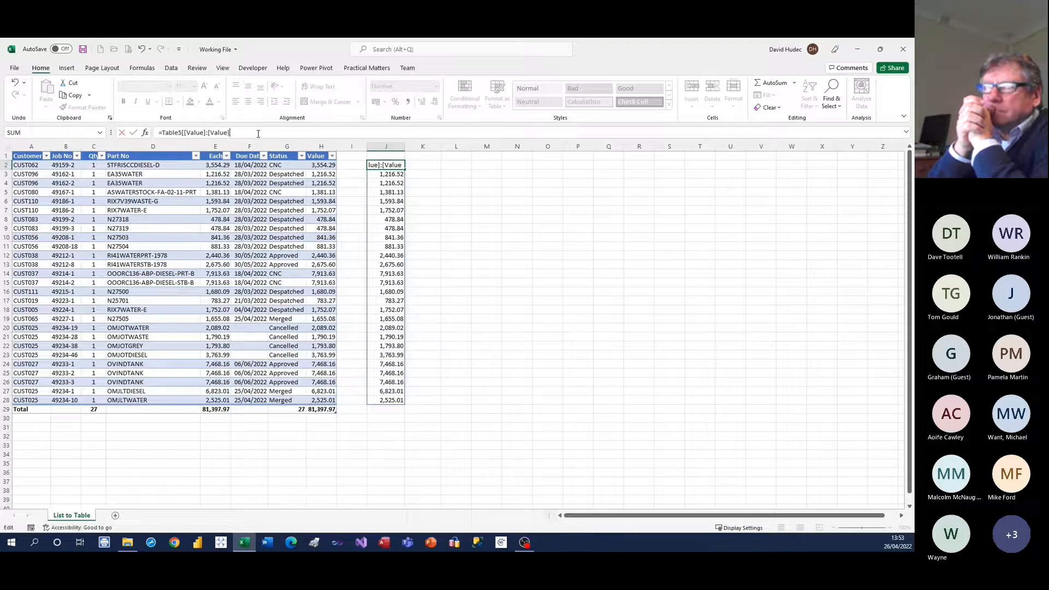
text(])
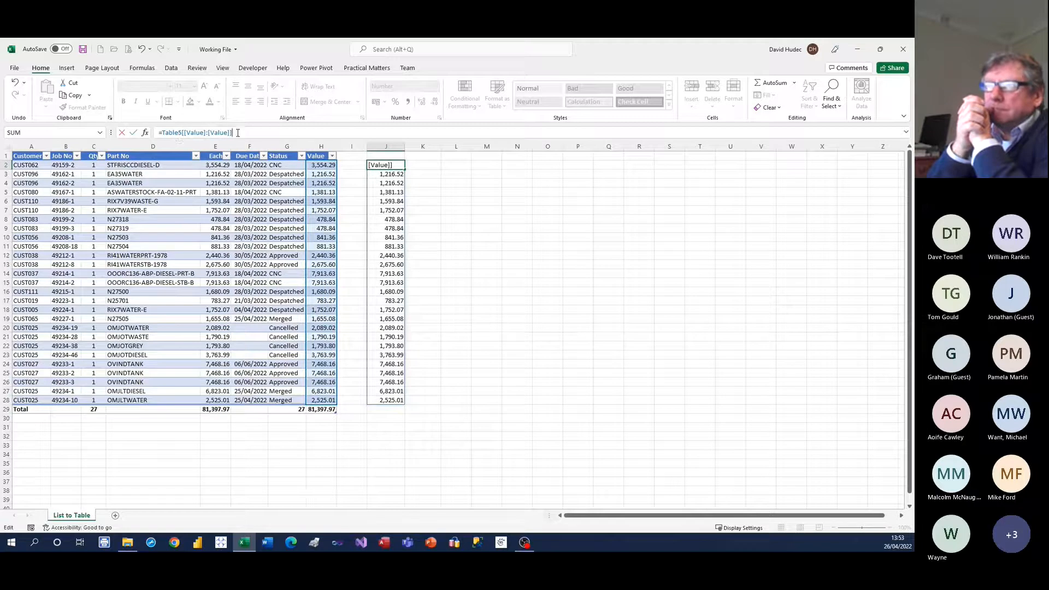
key(Return)
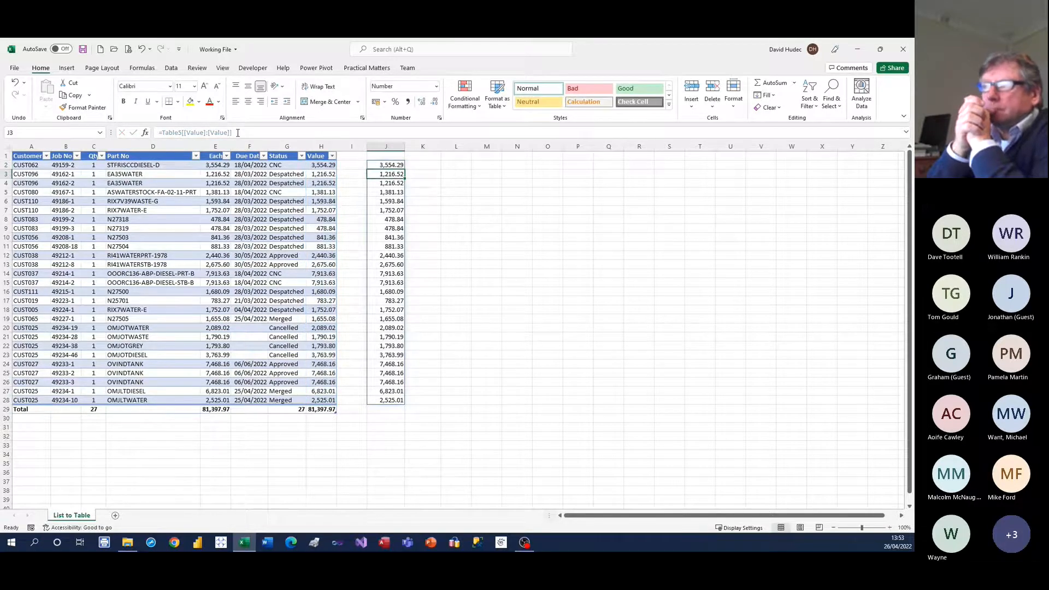
Fill the fixed Value reference from J2 into K2 and format column K with a thousands separator and two decimals
click(397, 164)
drag(405, 169, 438, 170)
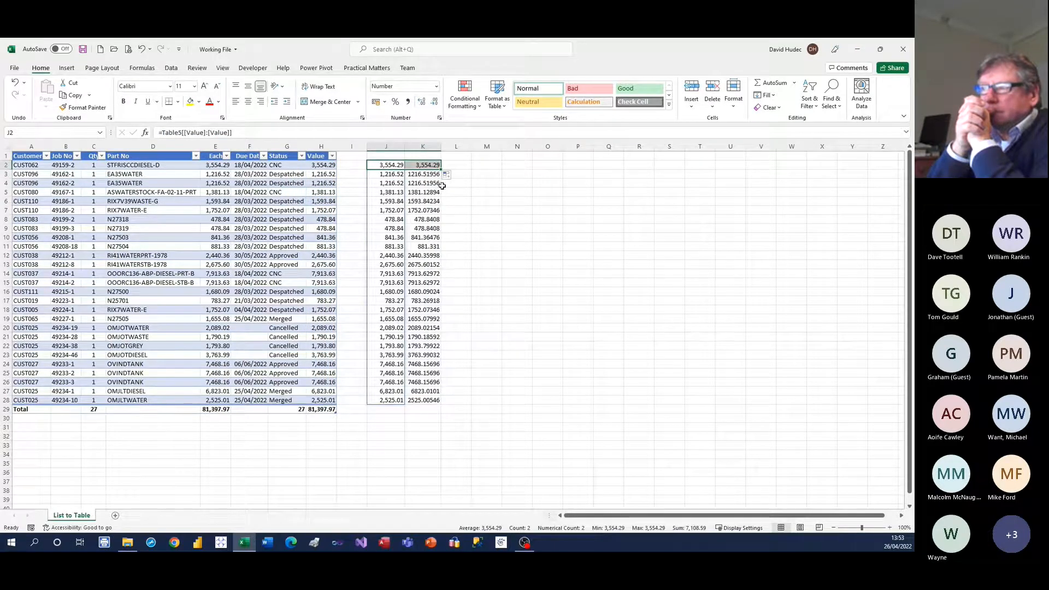
click(426, 146)
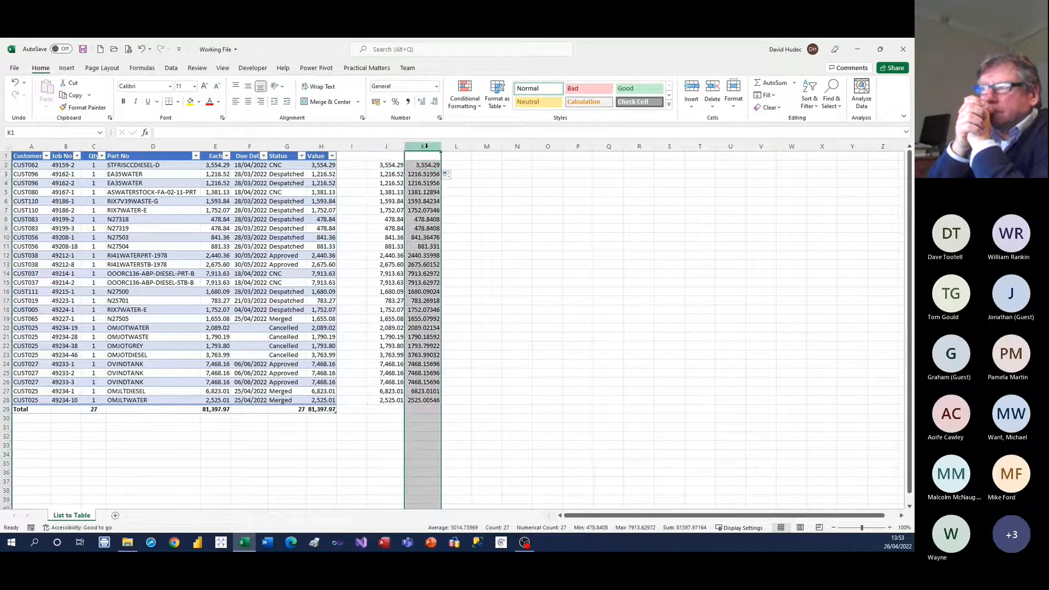
key(ctrl+shift+1)
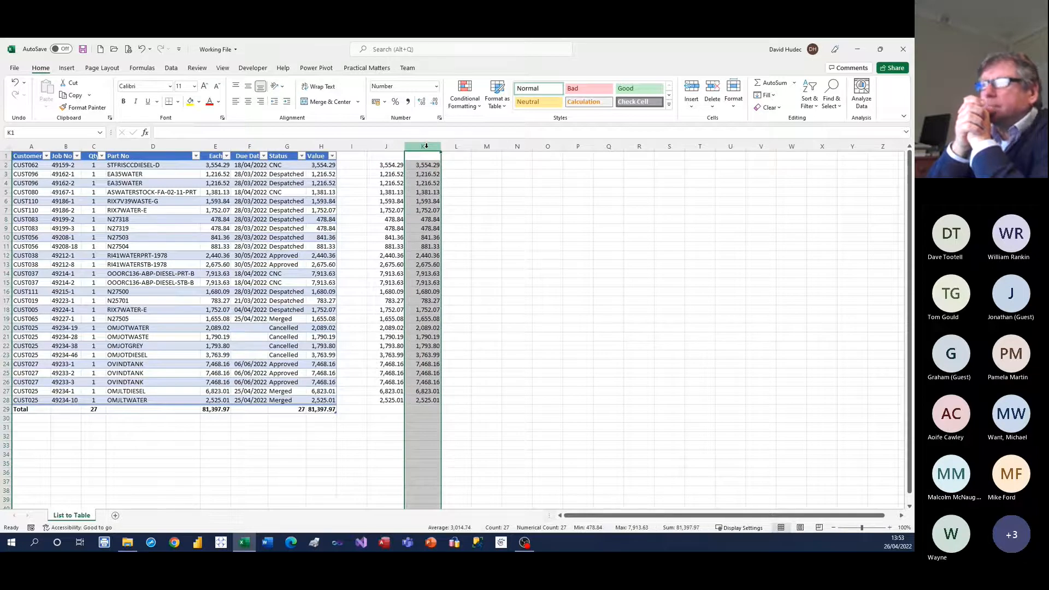
Fill the formula from K2 across through M2 and format columns L and M with a thousands separator and two decimals
click(426, 166)
drag(440, 169, 510, 174)
drag(498, 206, 498, 207)
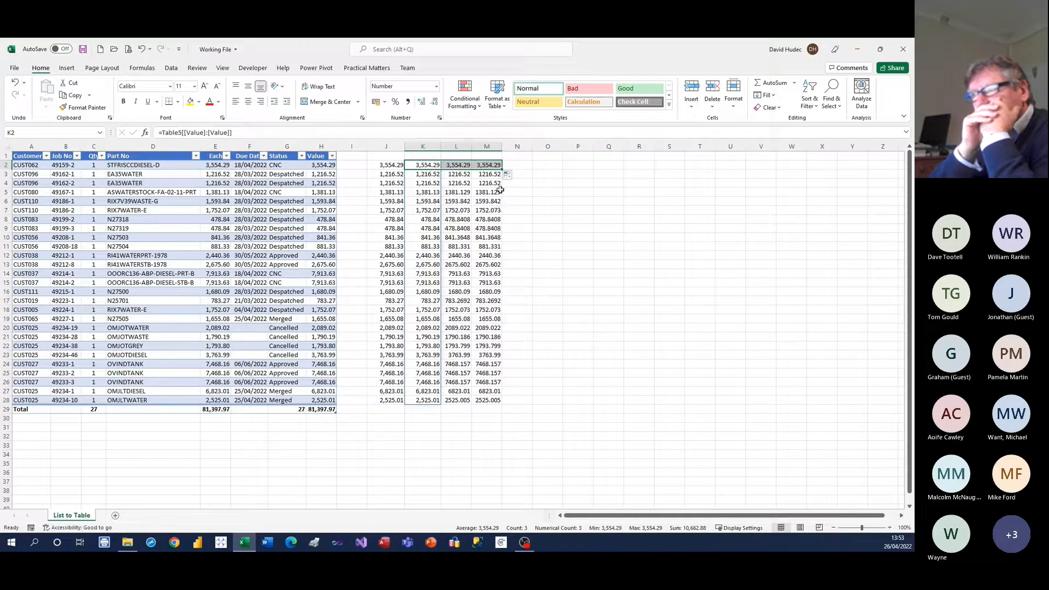
drag(460, 148, 484, 149)
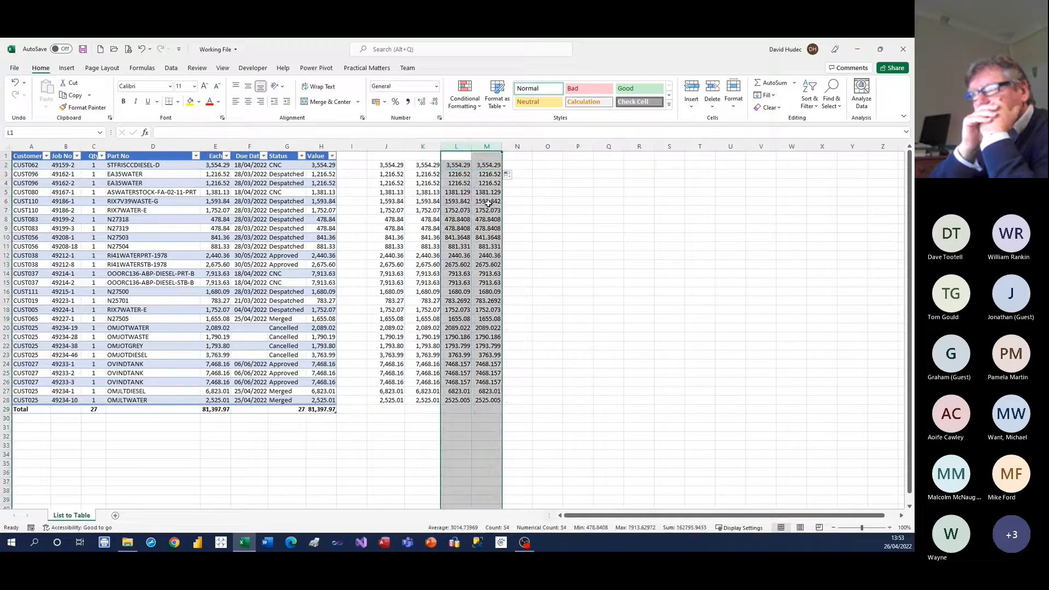
key(ctrl+shift+1)
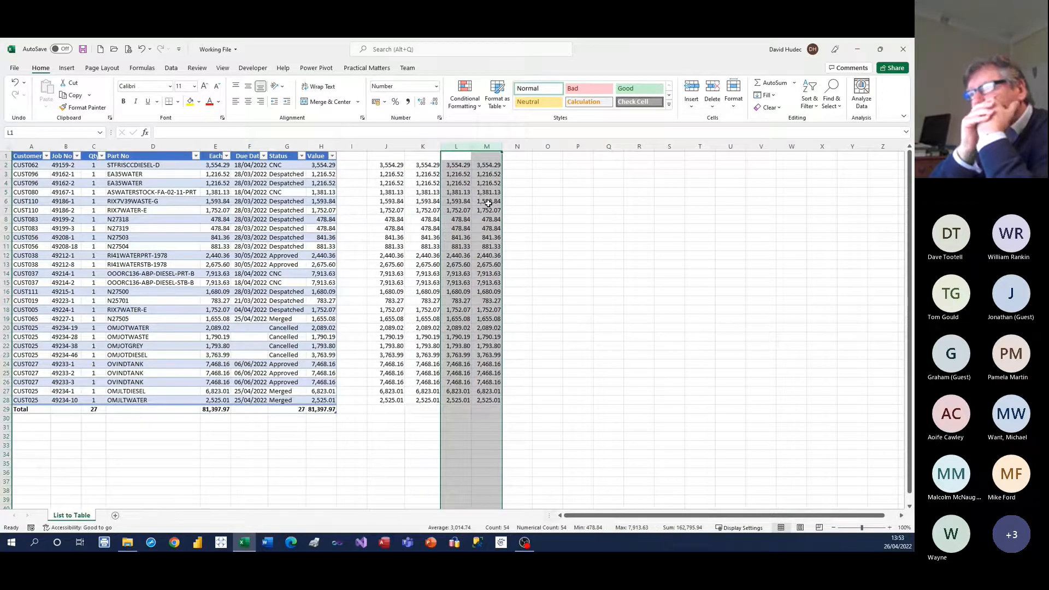
Switch to the presentation slide that lists the points to remember about tables
click(460, 192)
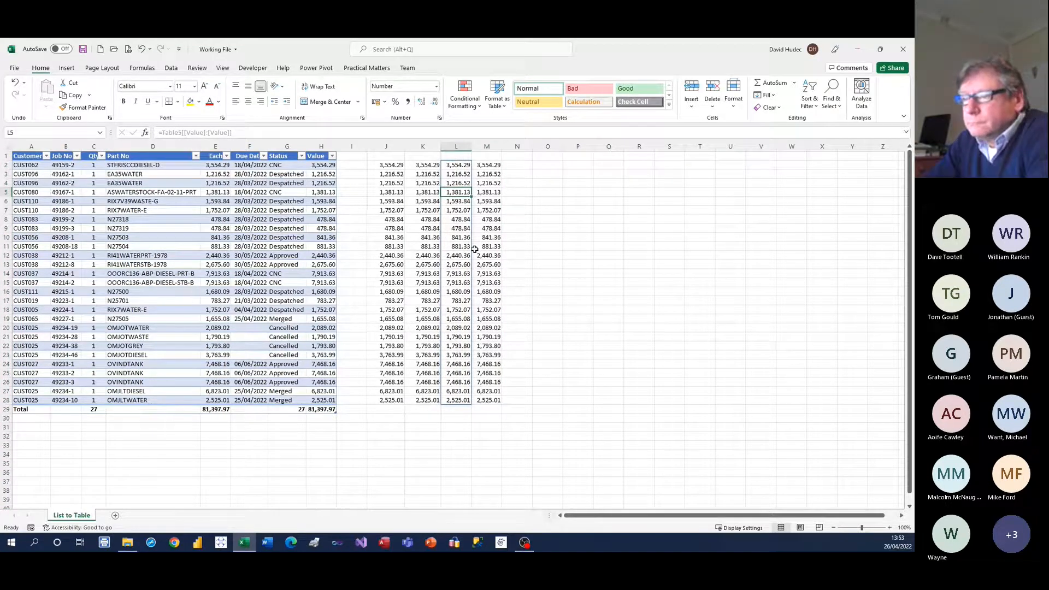
click(291, 247)
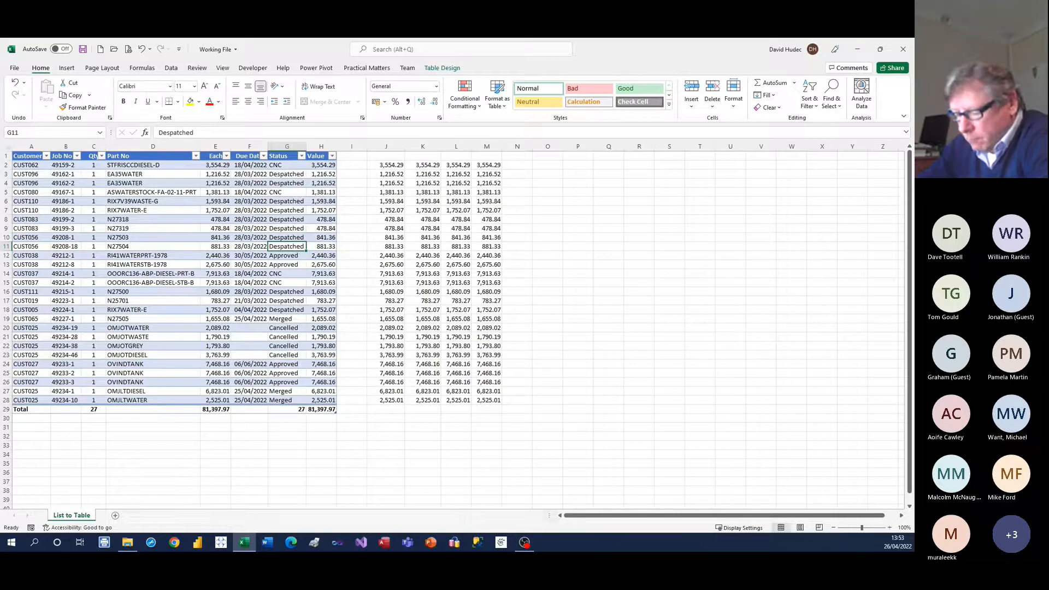
key(alt+Tab)
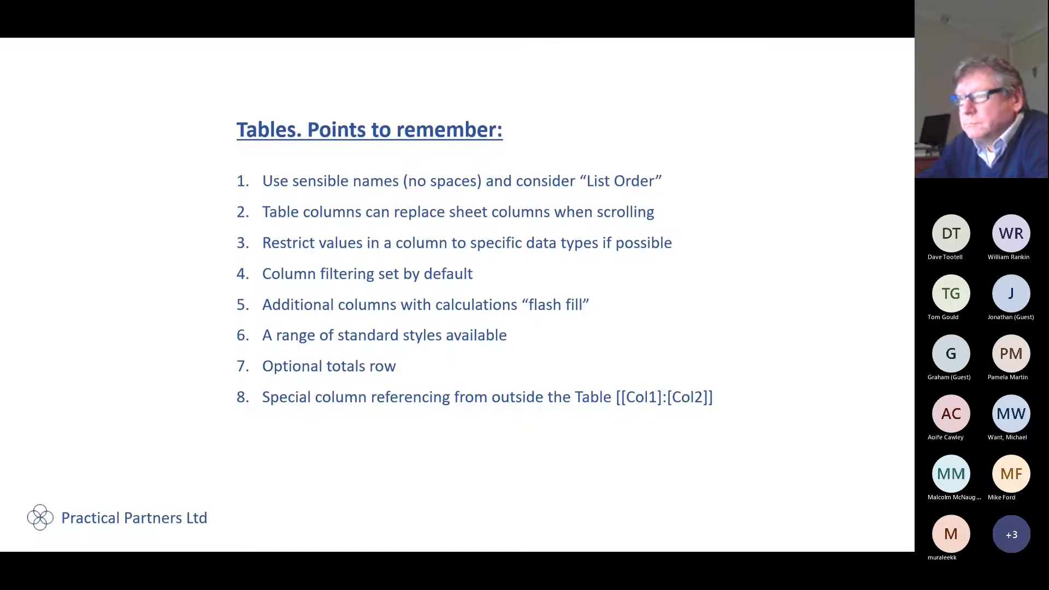
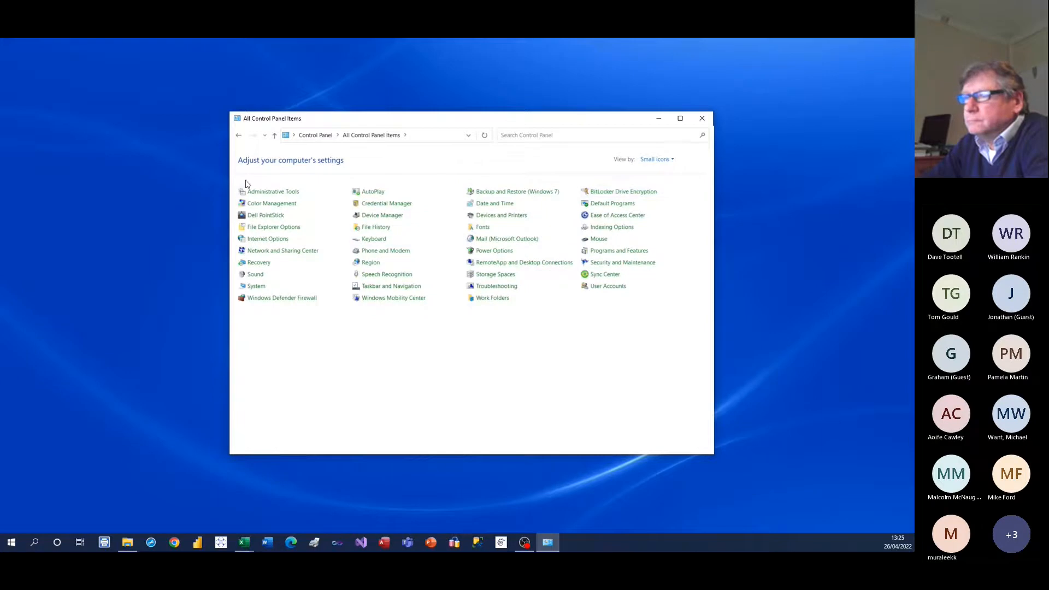
Open ODBC Data Sources (64-bit) from Administrative Tools in Control Panel and move its window to the middle of the desktop
click(271, 195)
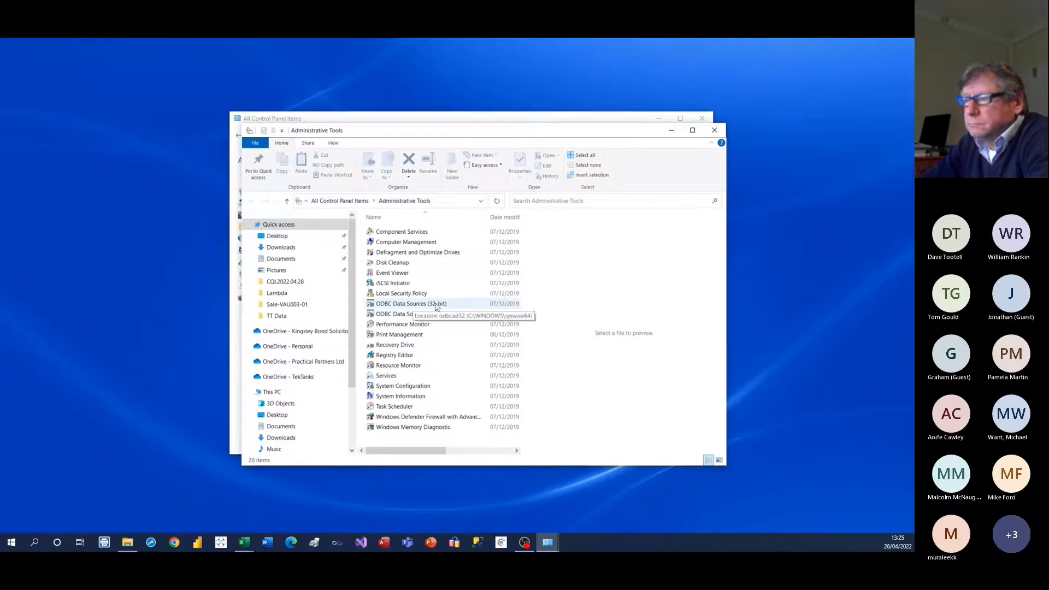
double_click(407, 316)
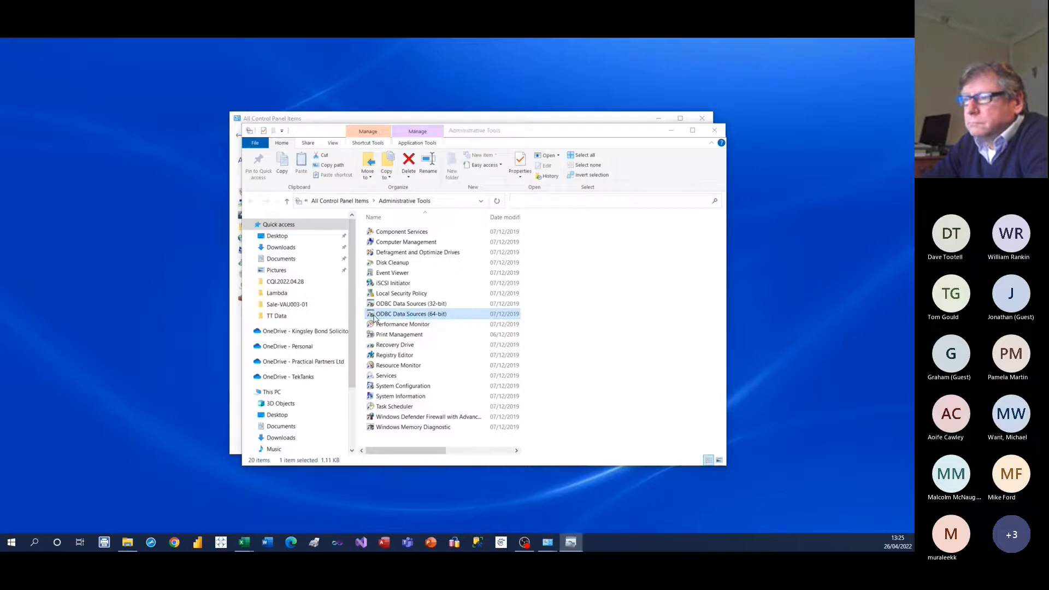
drag(93, 163, 505, 169)
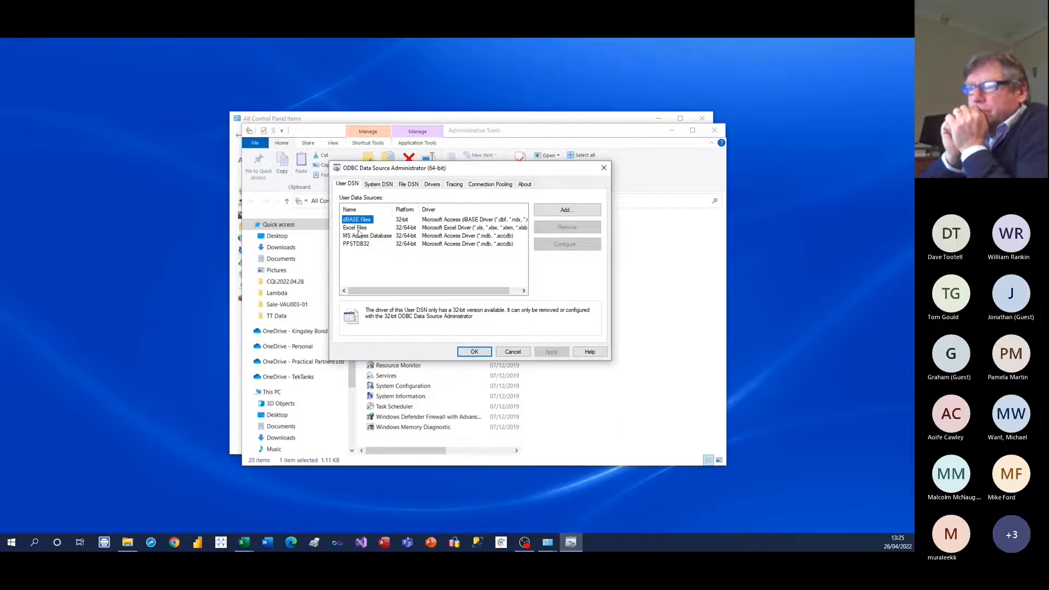
Start a new system data source with the Microsoft Access Driver (*.mdb, *.accdb) and name it CQI
click(377, 186)
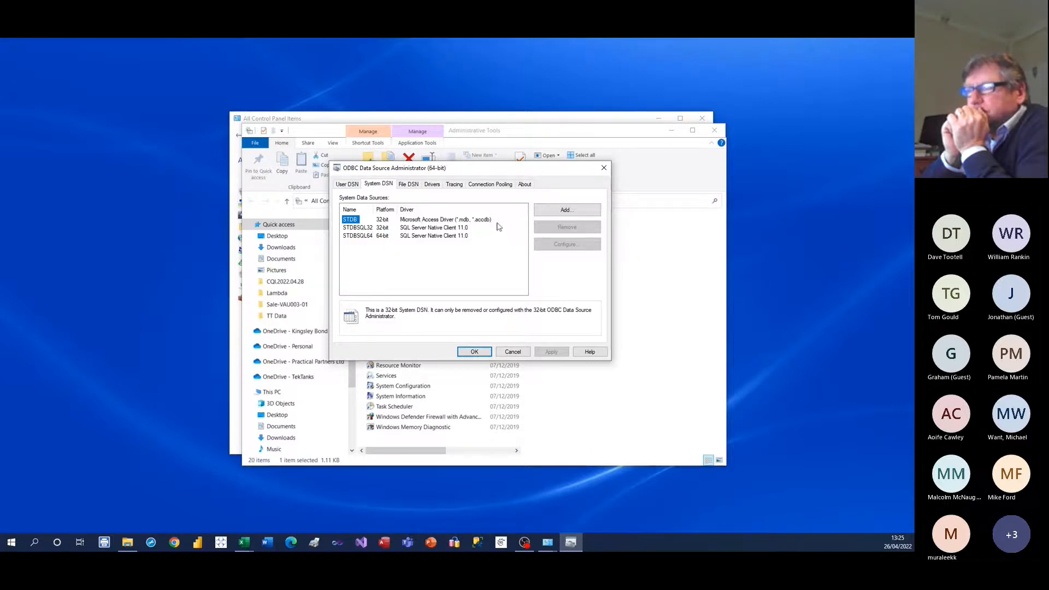
click(567, 213)
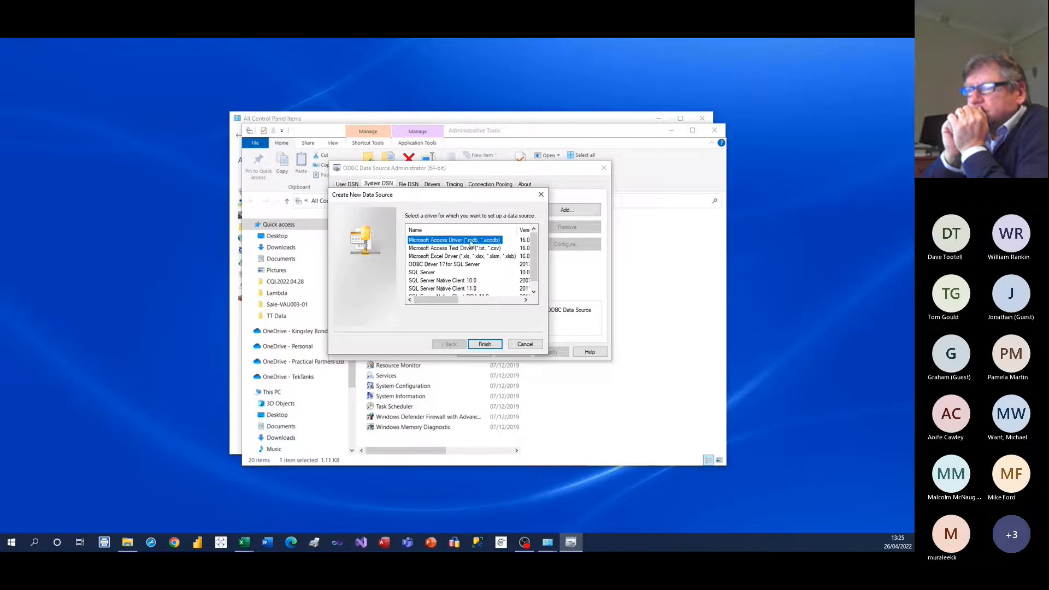
mouse_move(534, 257)
mouse_down()
mouse_move(536, 283)
mouse_move(533, 257)
mouse_up()
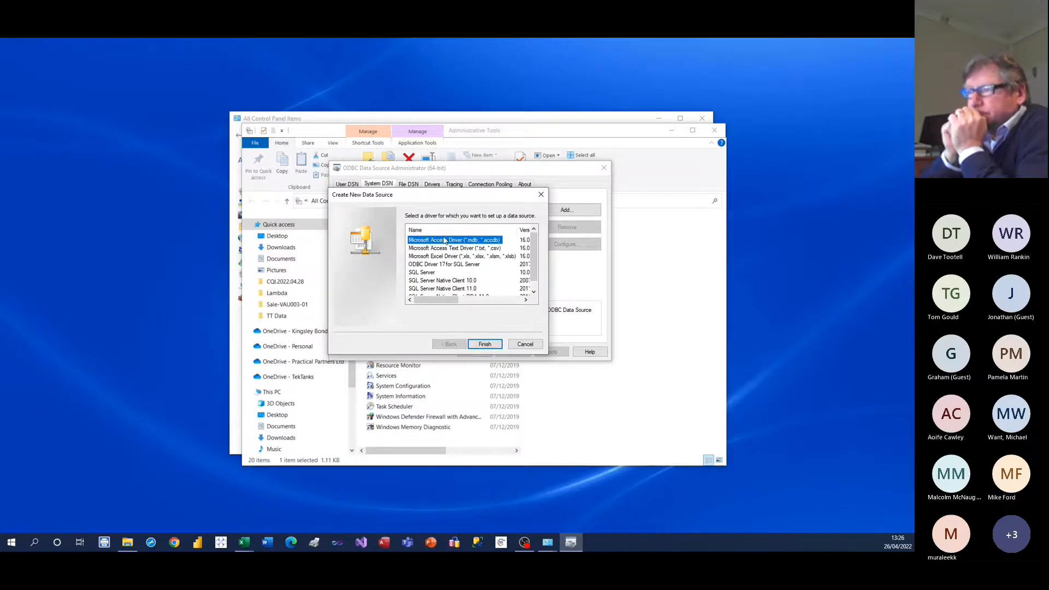
click(484, 344)
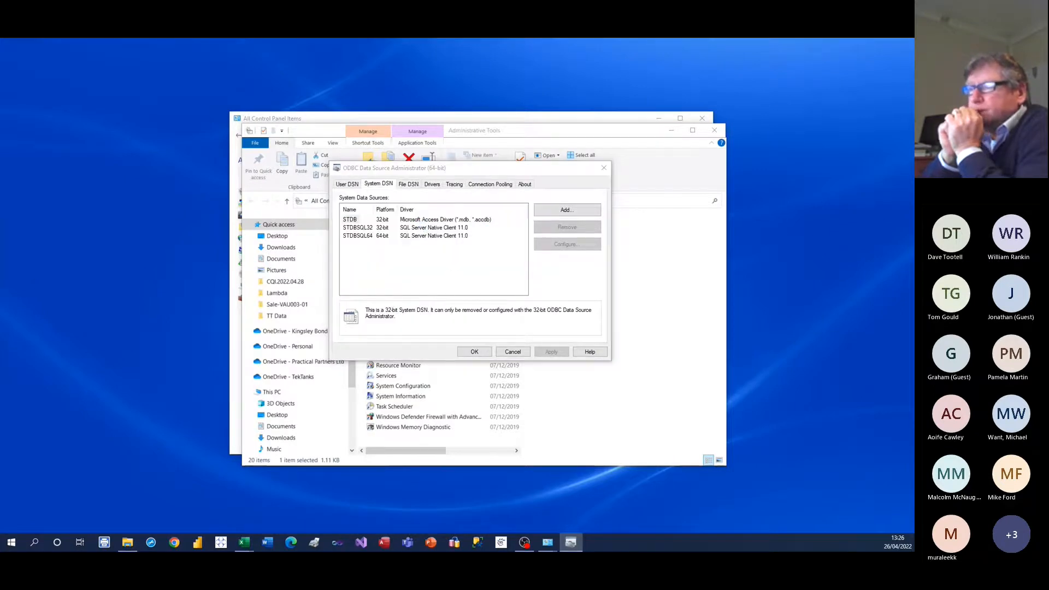
drag(211, 206, 458, 185)
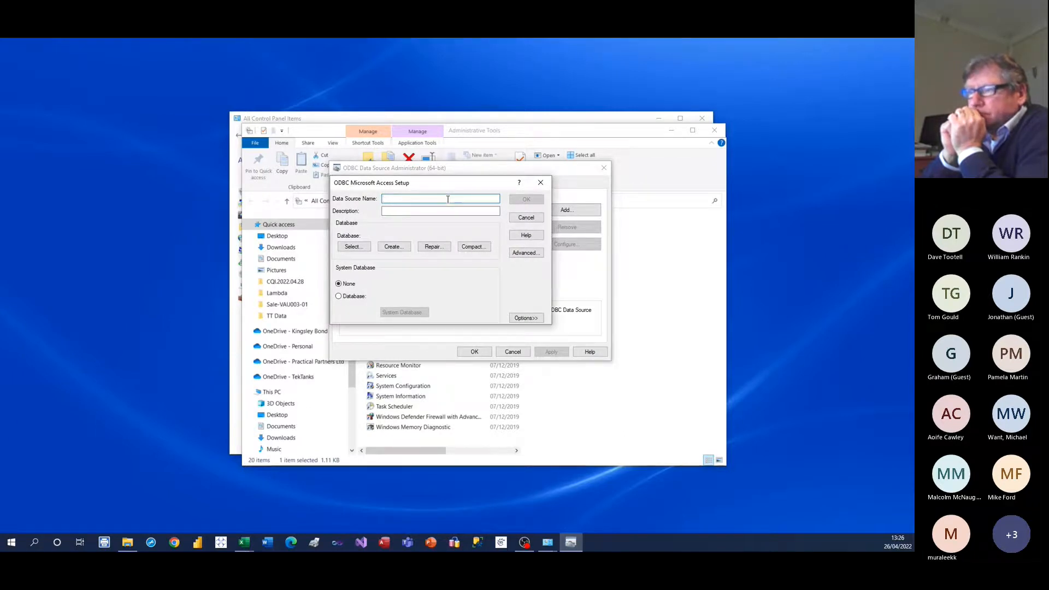
text(CQI)
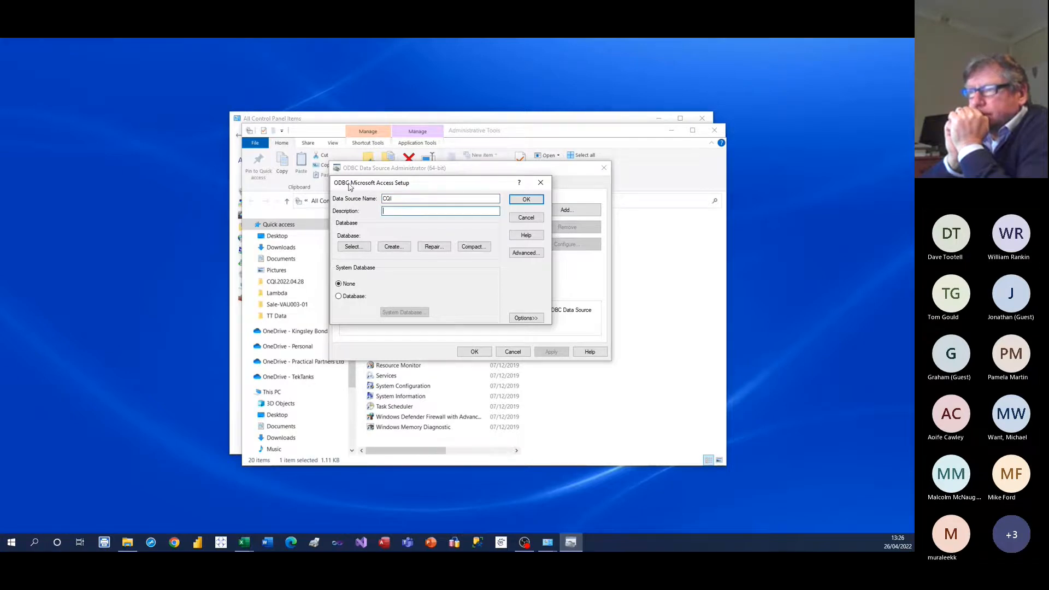
Choose C:\CQI\CQITest.accdb as the data source's database, and cancel the Access setup and the ODBC administrator
click(354, 247)
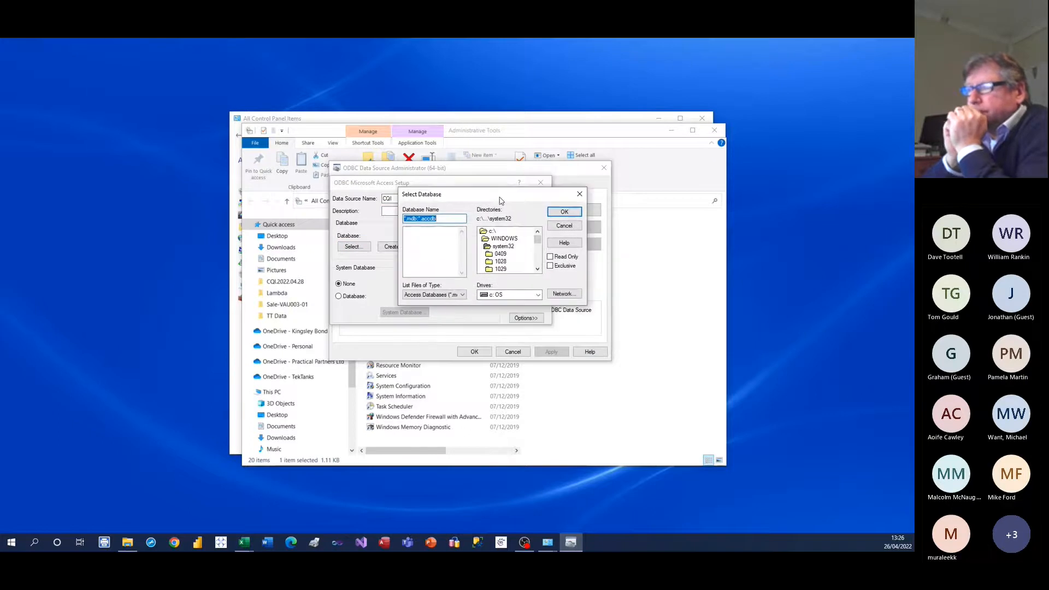
click(492, 231)
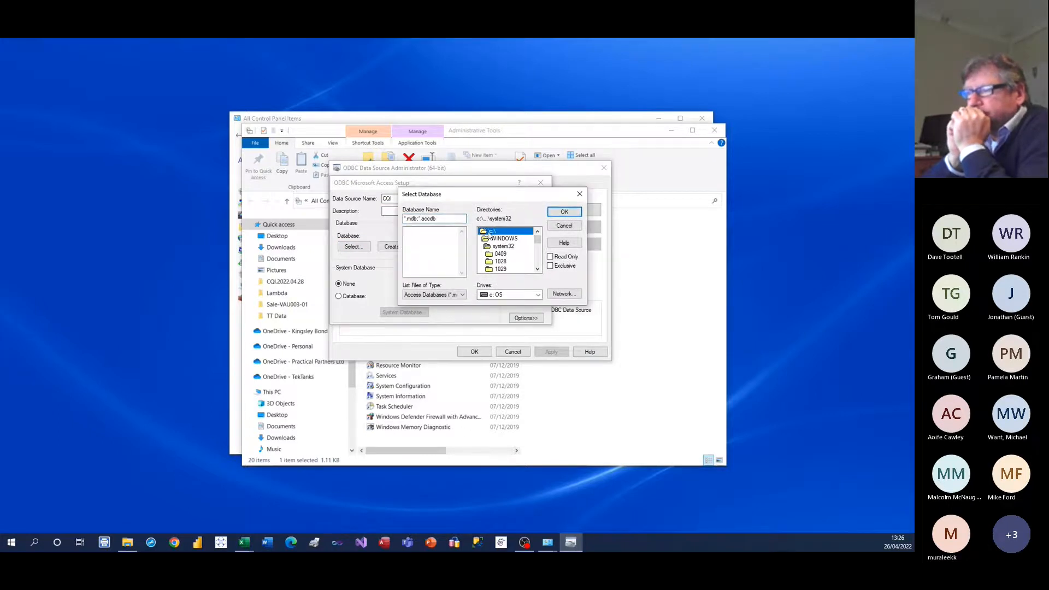
double_click(490, 232)
double_click(493, 254)
click(413, 232)
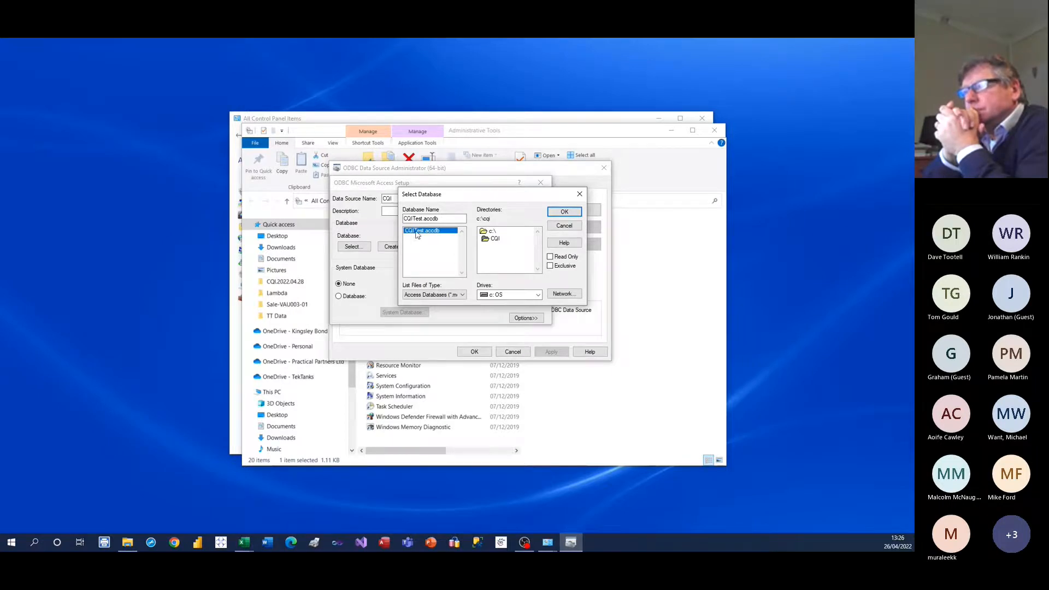
click(564, 211)
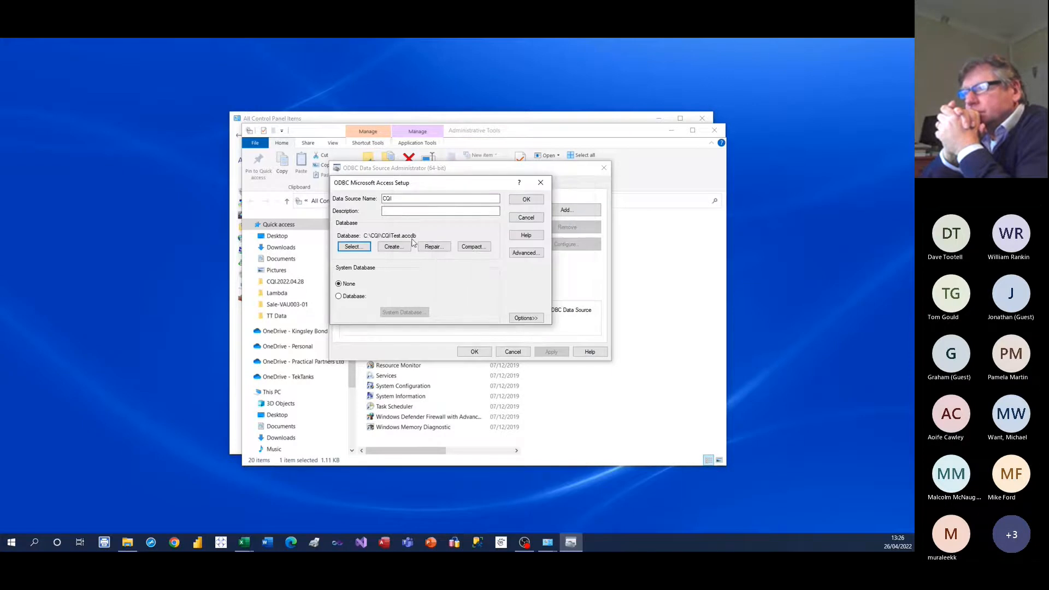
click(528, 202)
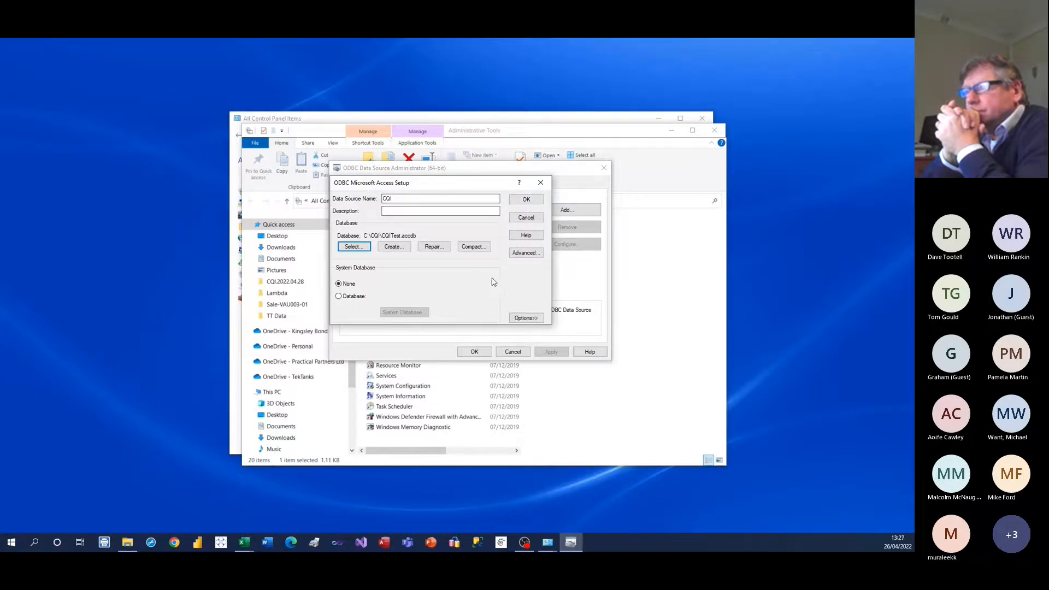
click(527, 218)
click(512, 352)
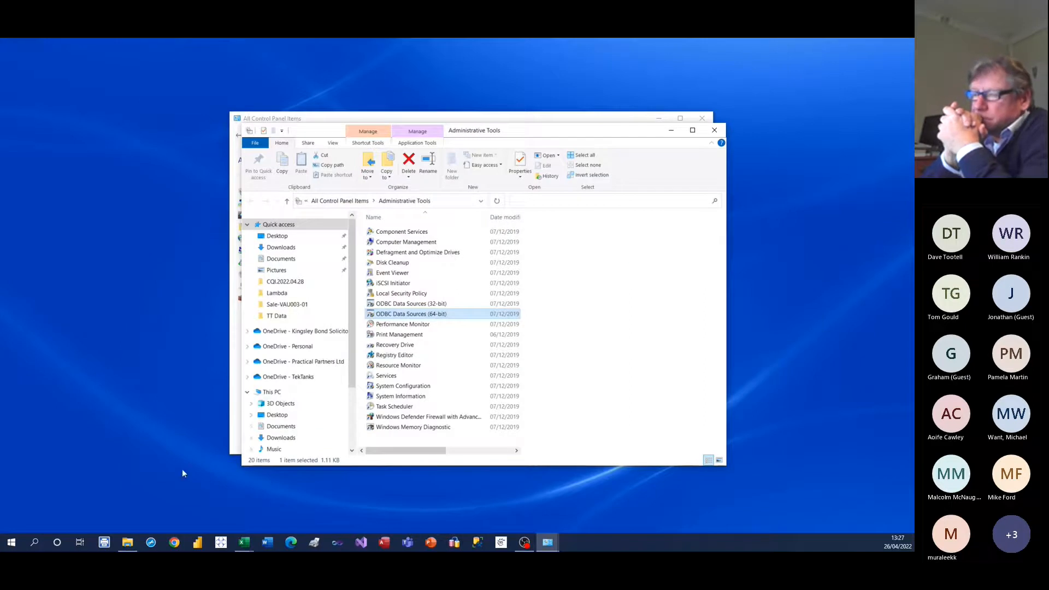
Switch to the blank Excel workbook Book2 and start getting external data from Microsoft Query
click(246, 547)
click(291, 499)
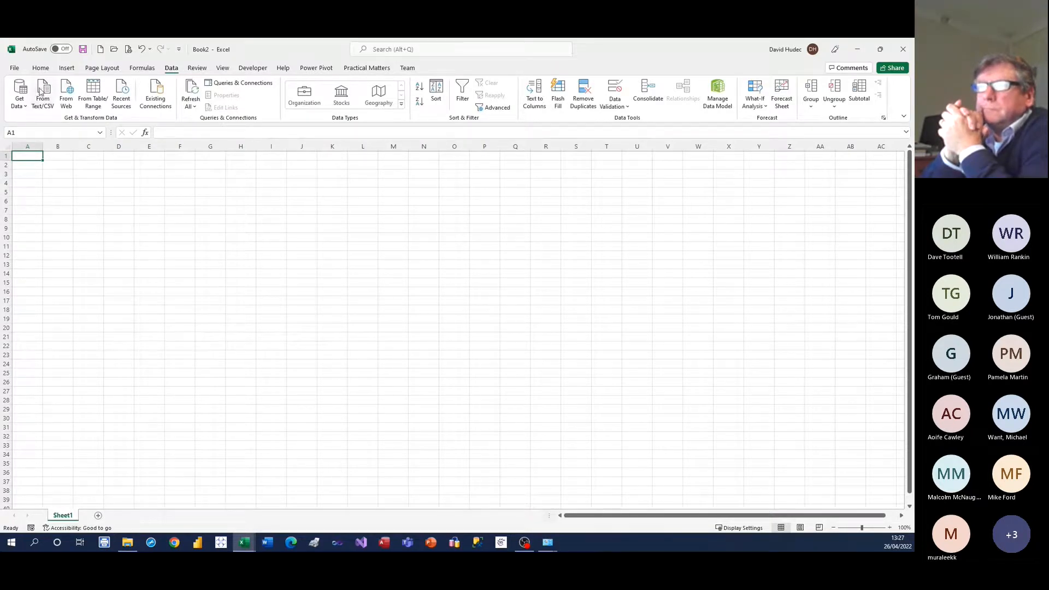
click(20, 106)
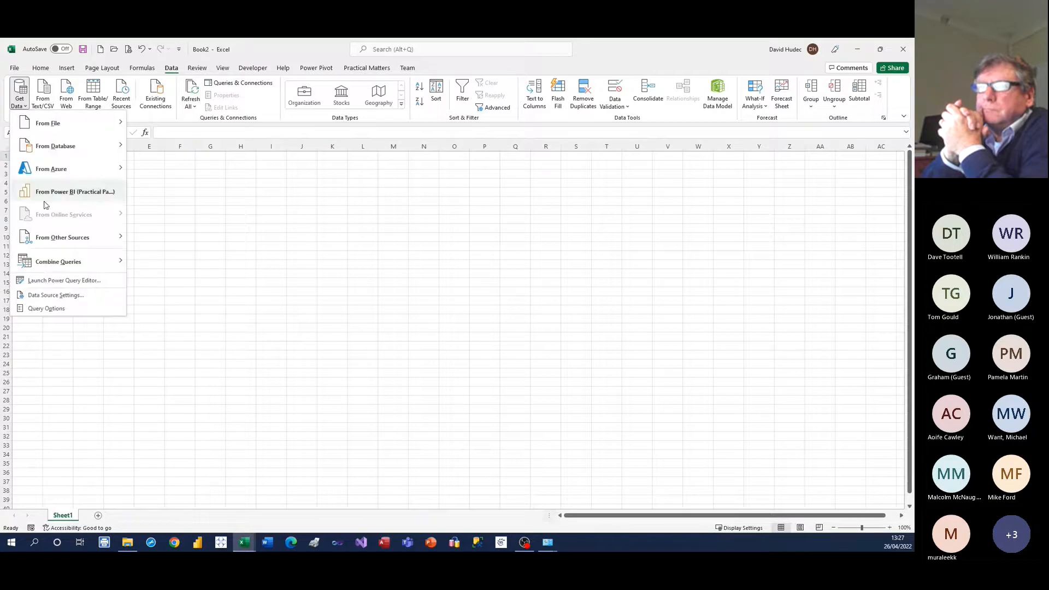
mouse_move(64, 243)
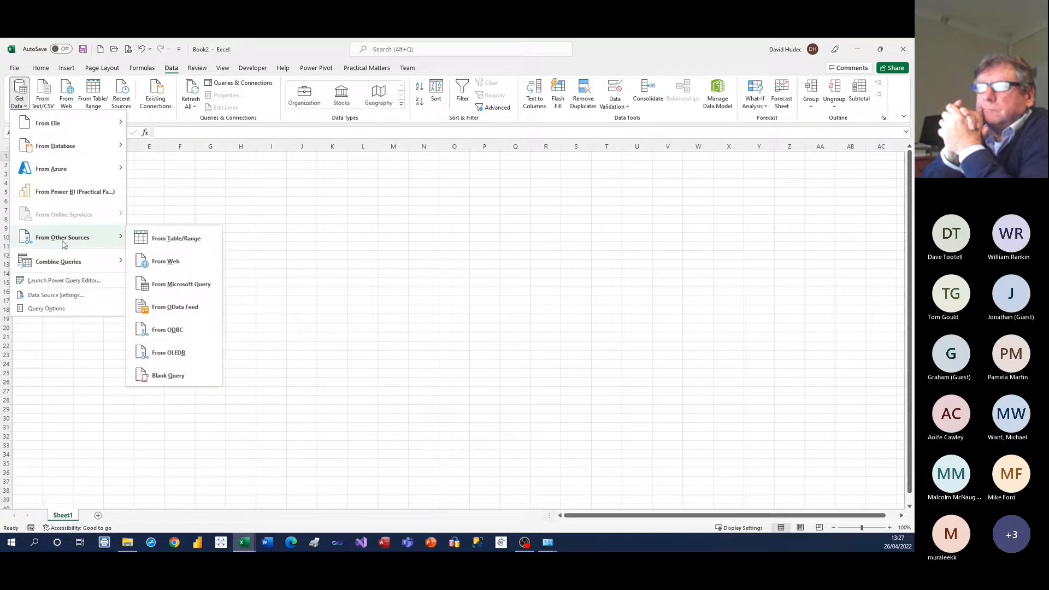
click(180, 284)
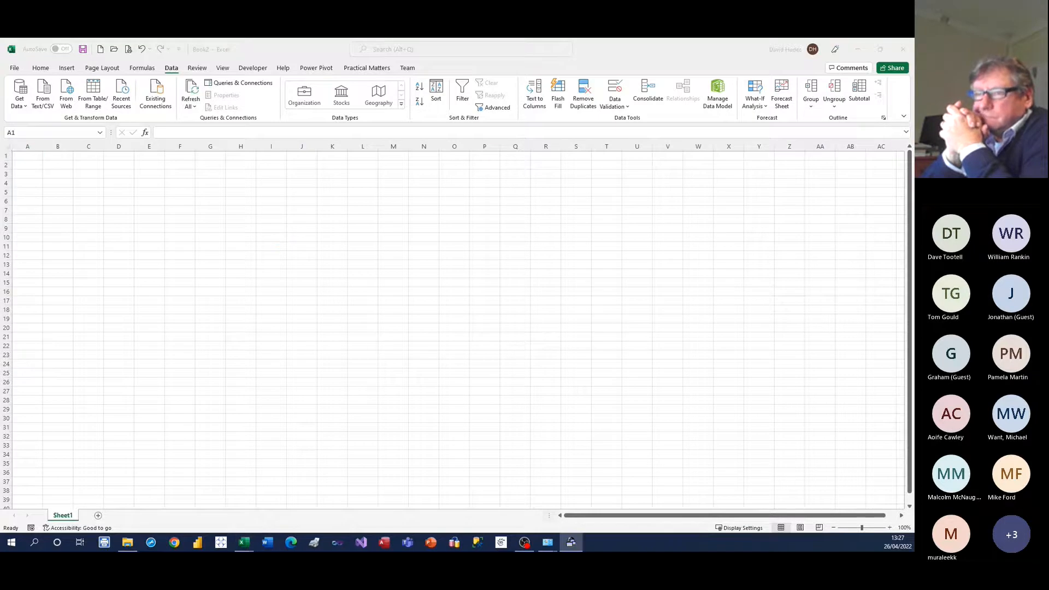
drag(212, 197, 388, 213)
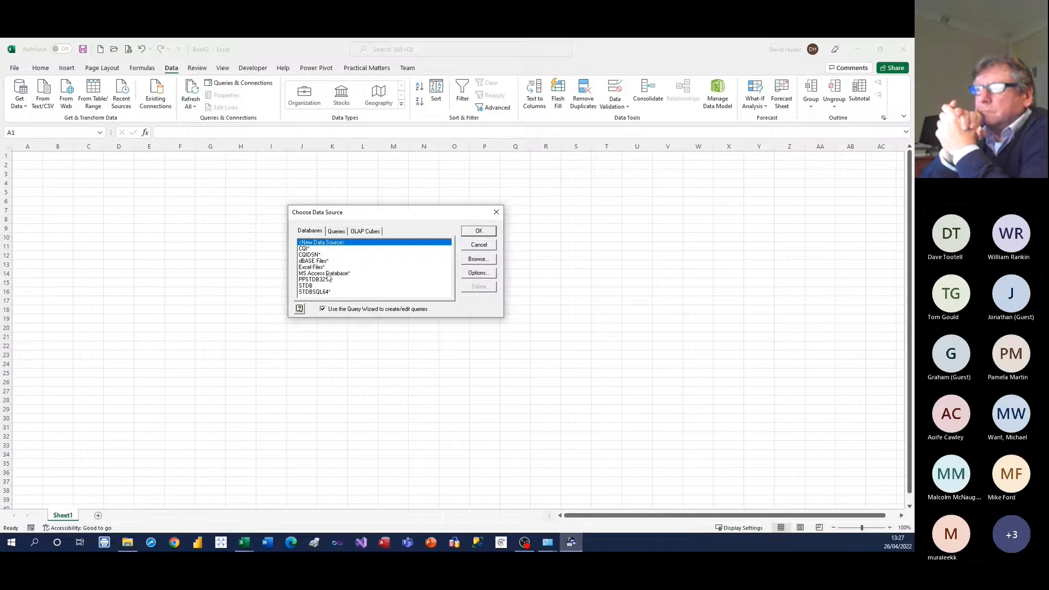
Start a new data source for the query, named cqi2 and using the Microsoft Access Driver (*.mdb, *.accdb)
click(307, 249)
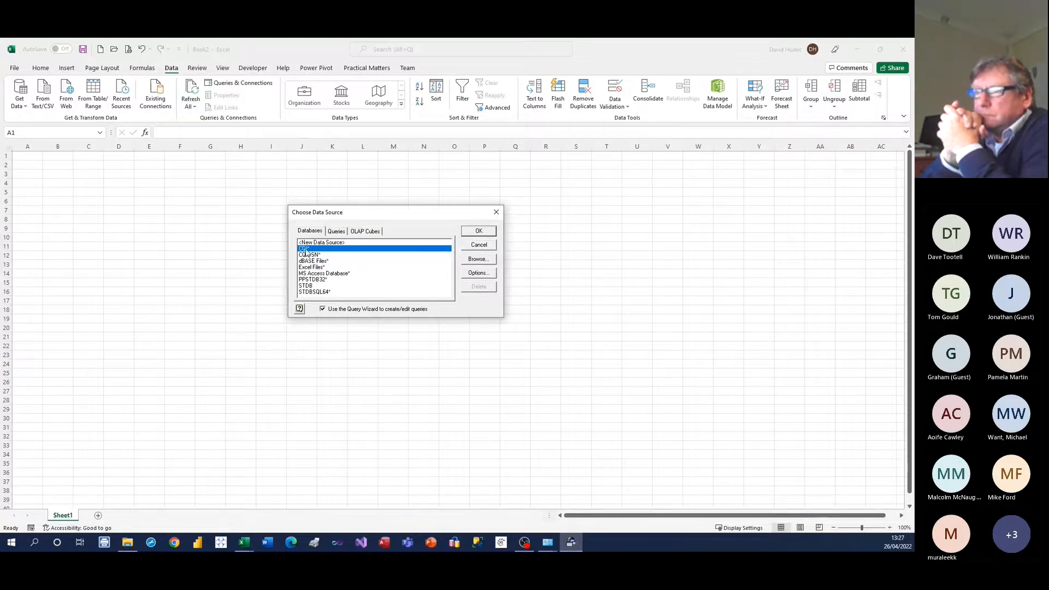
click(311, 242)
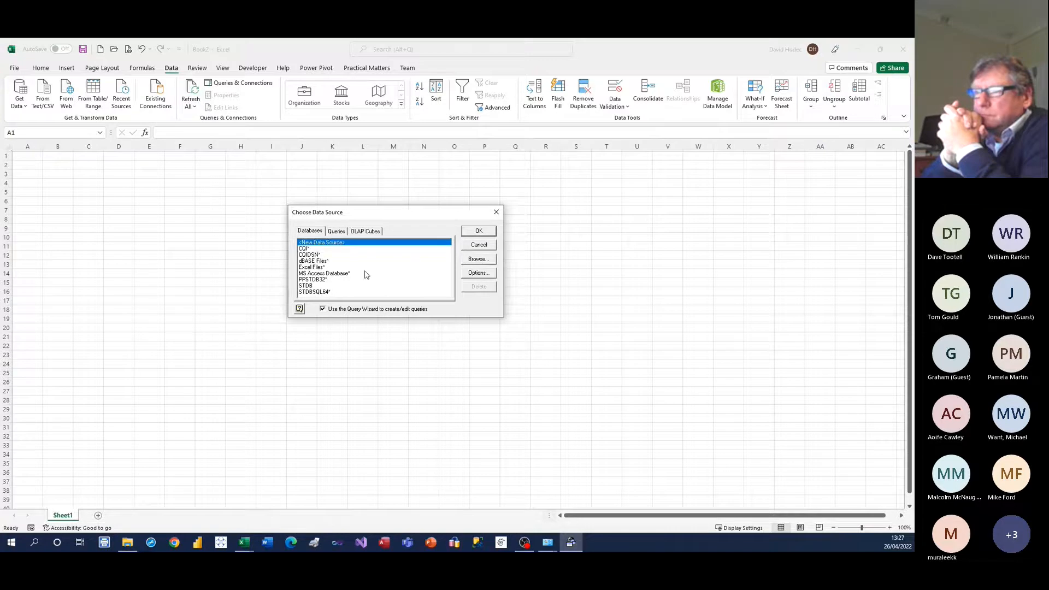
click(483, 231)
drag(160, 245, 384, 206)
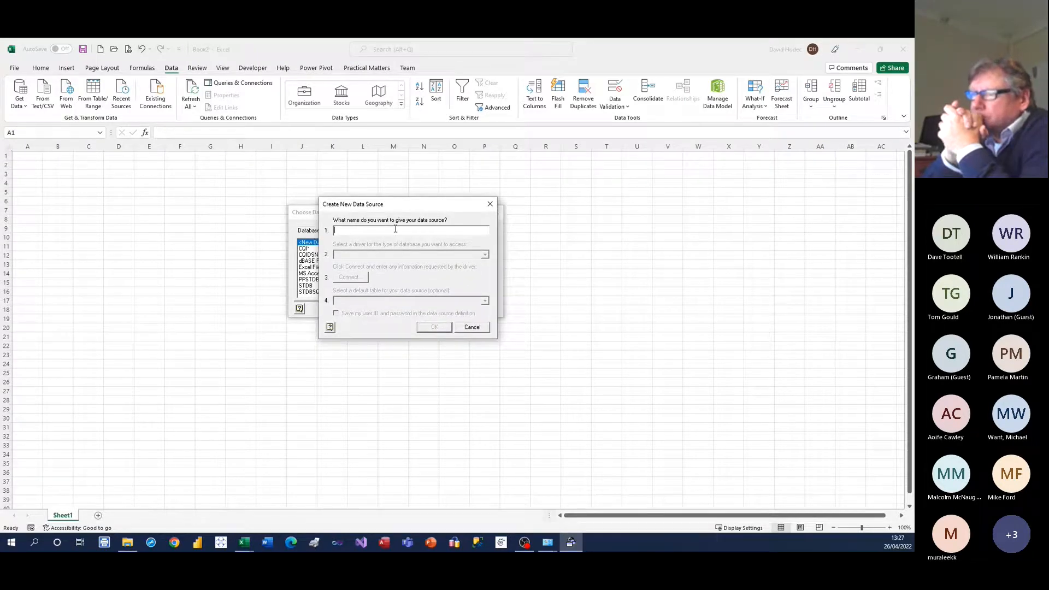
text(c)
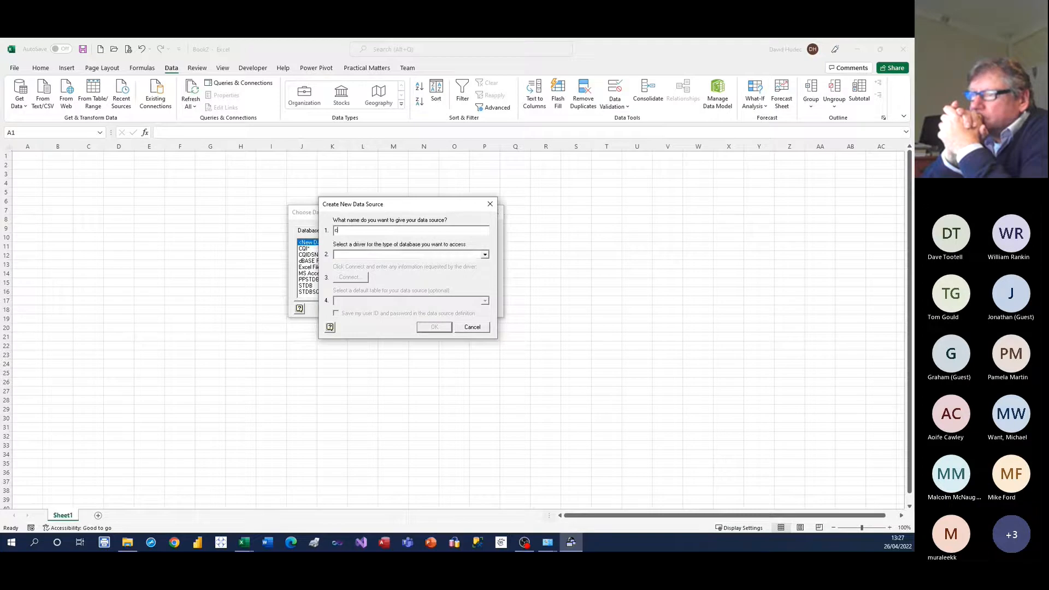
text(qi2)
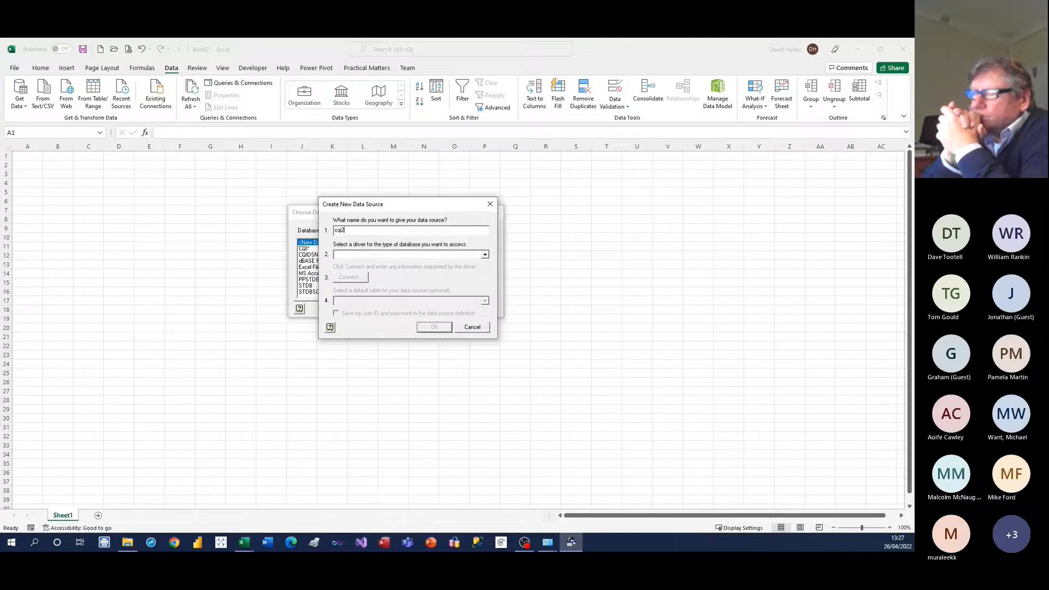
click(356, 255)
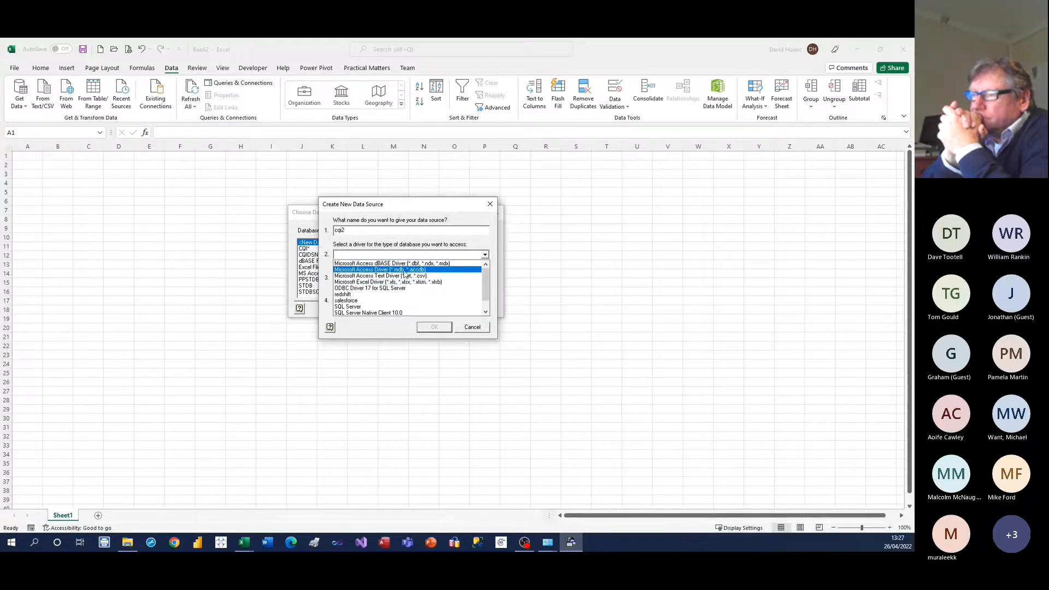
click(403, 270)
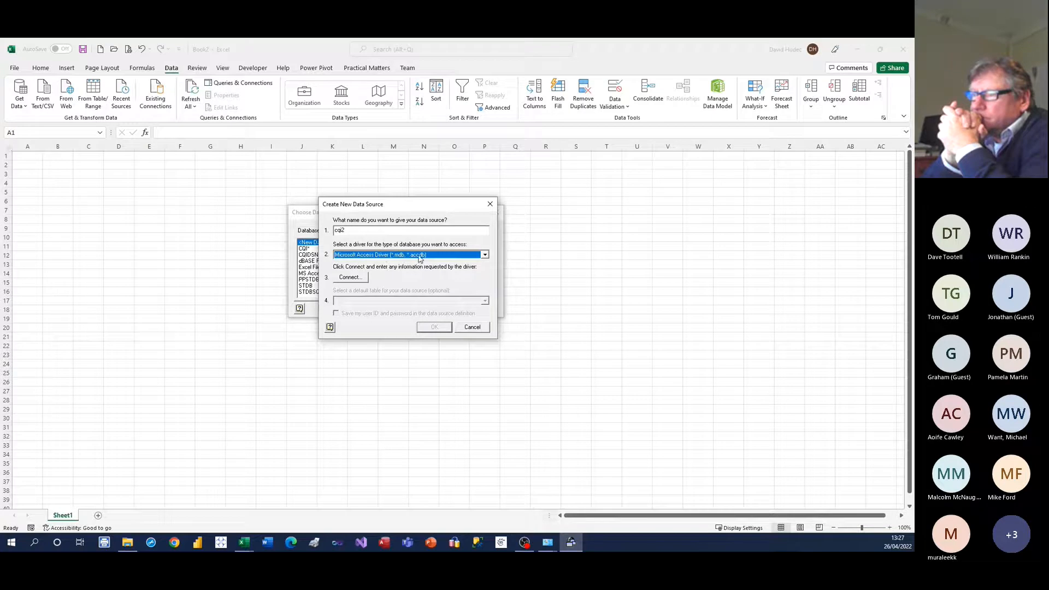
Choose the CQITest.accdb database in C:\CQI for the cqi2 connection, and cancel the data source and the query
click(350, 277)
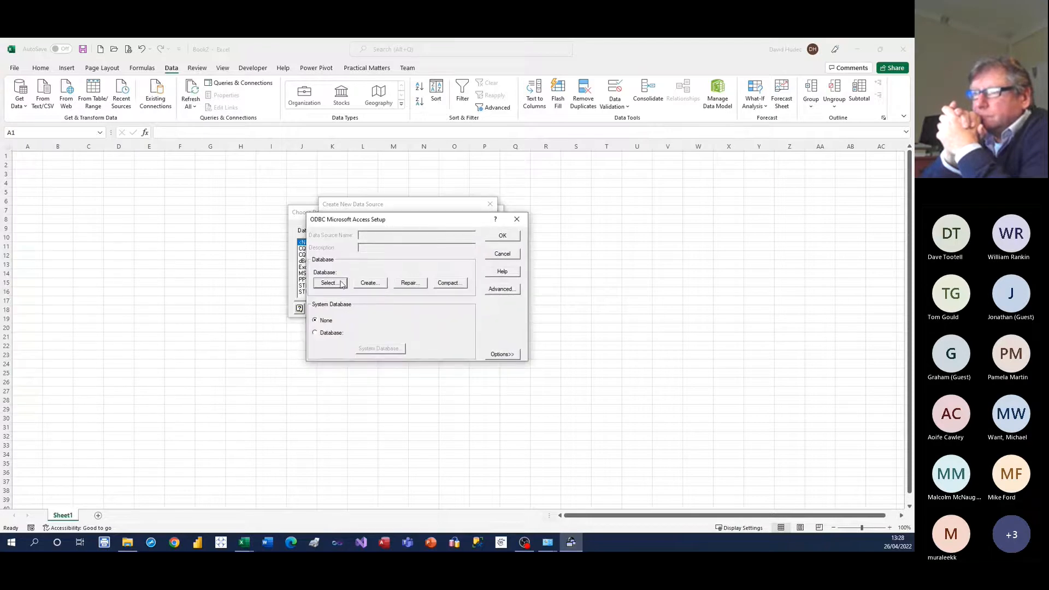
click(330, 283)
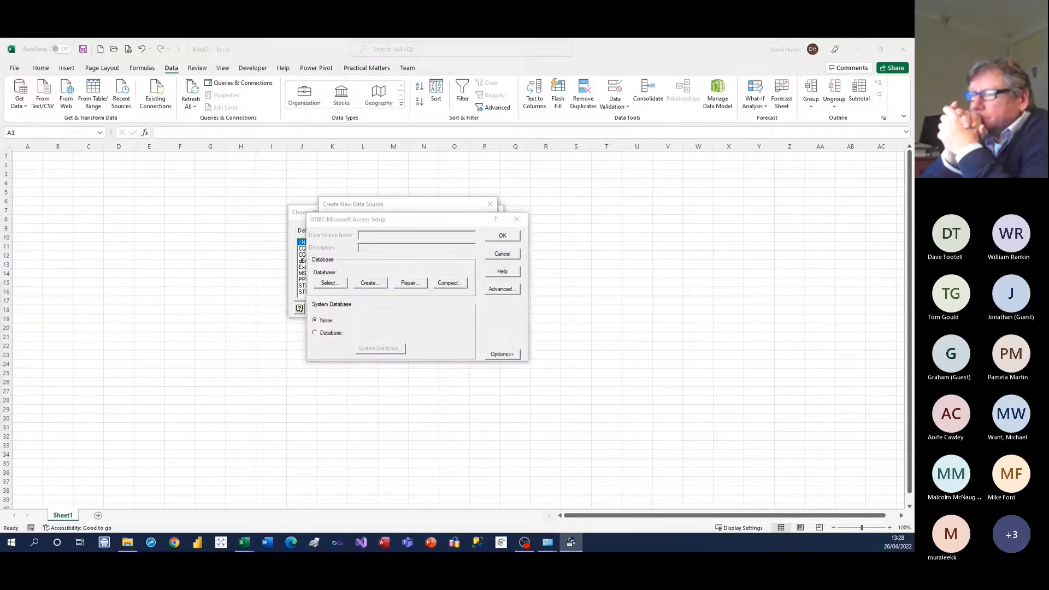
drag(345, 297, 493, 265)
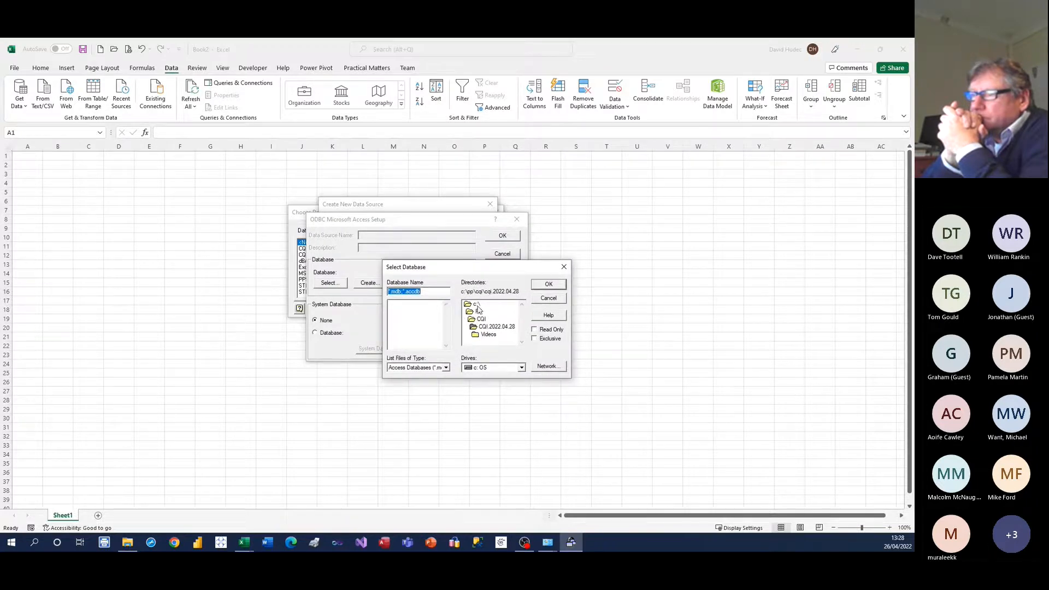
double_click(476, 306)
double_click(479, 326)
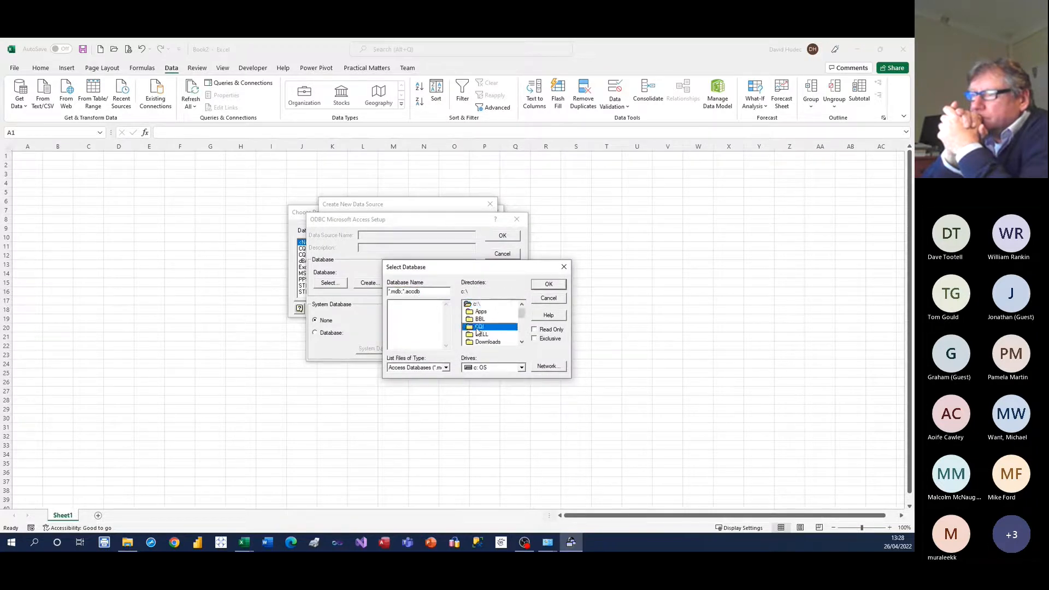
click(413, 303)
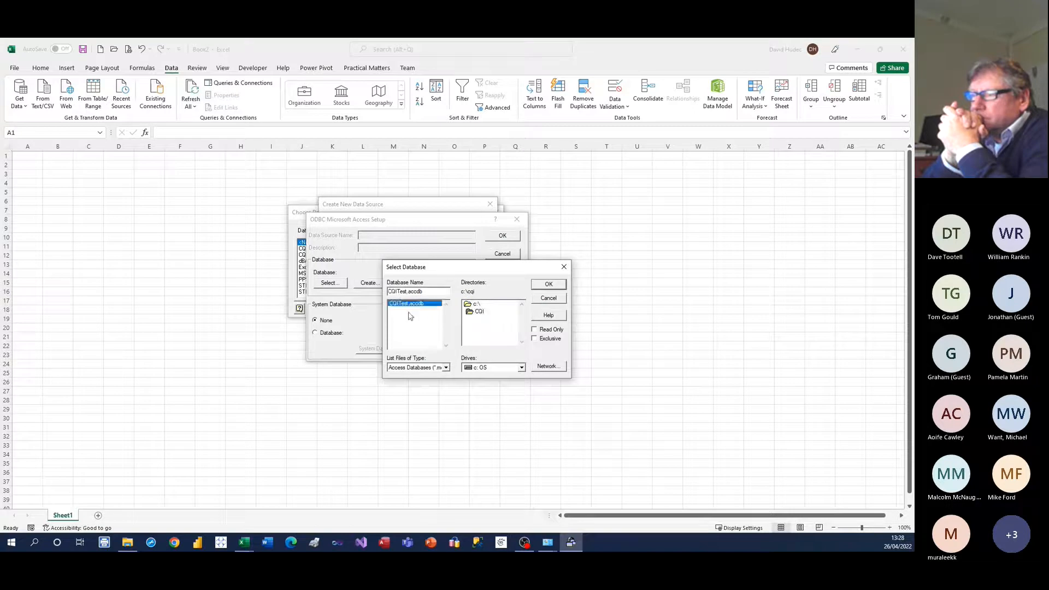
click(549, 284)
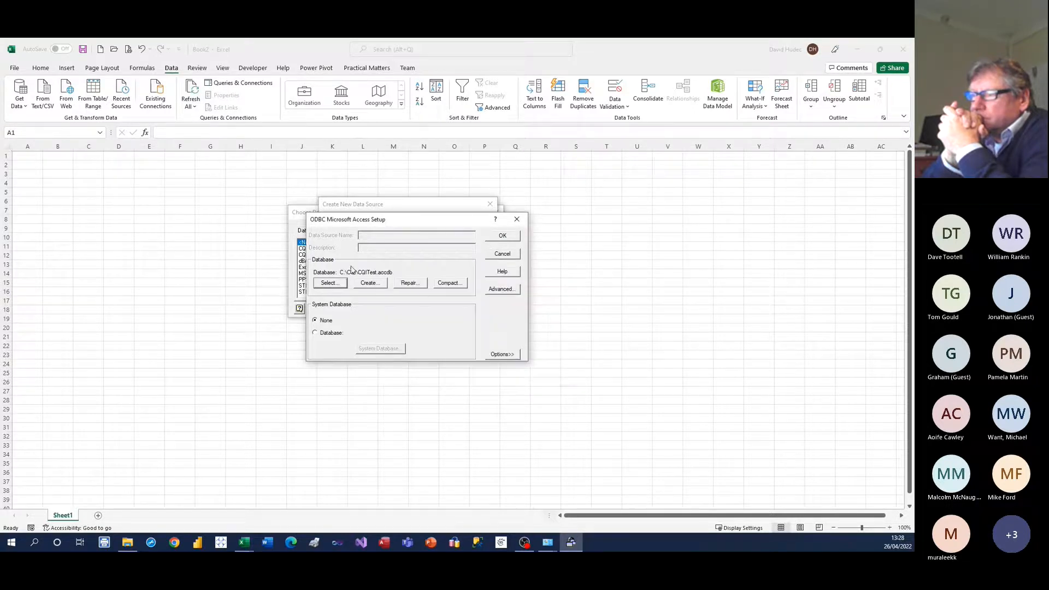
click(496, 254)
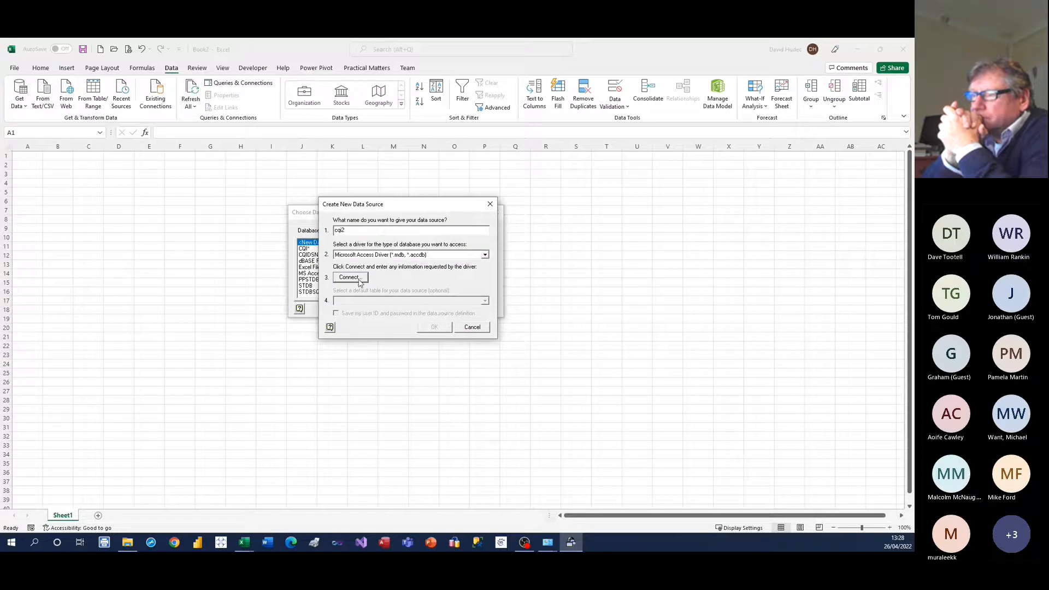
click(471, 327)
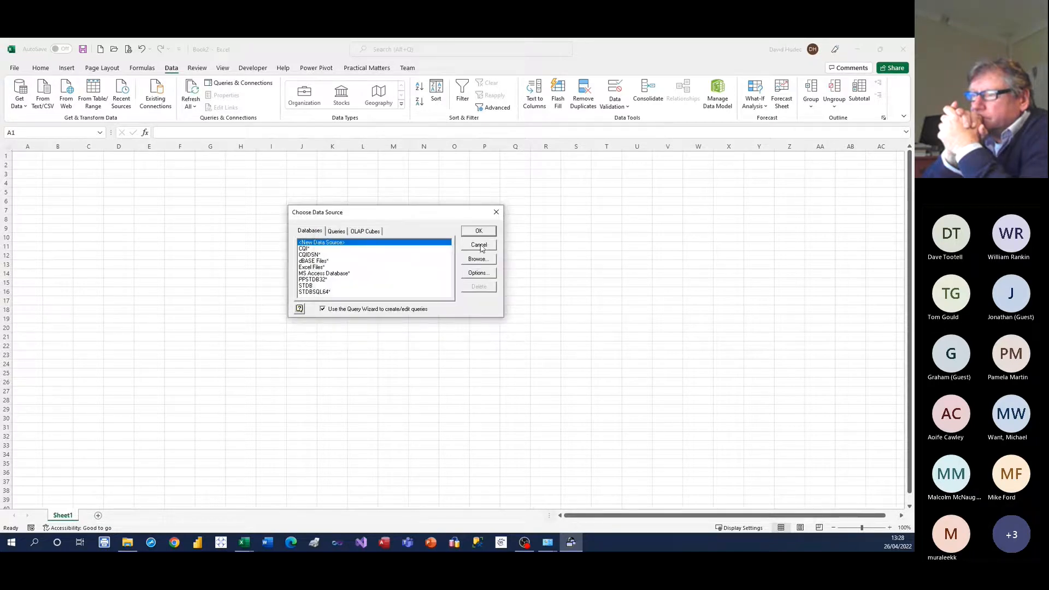
click(479, 245)
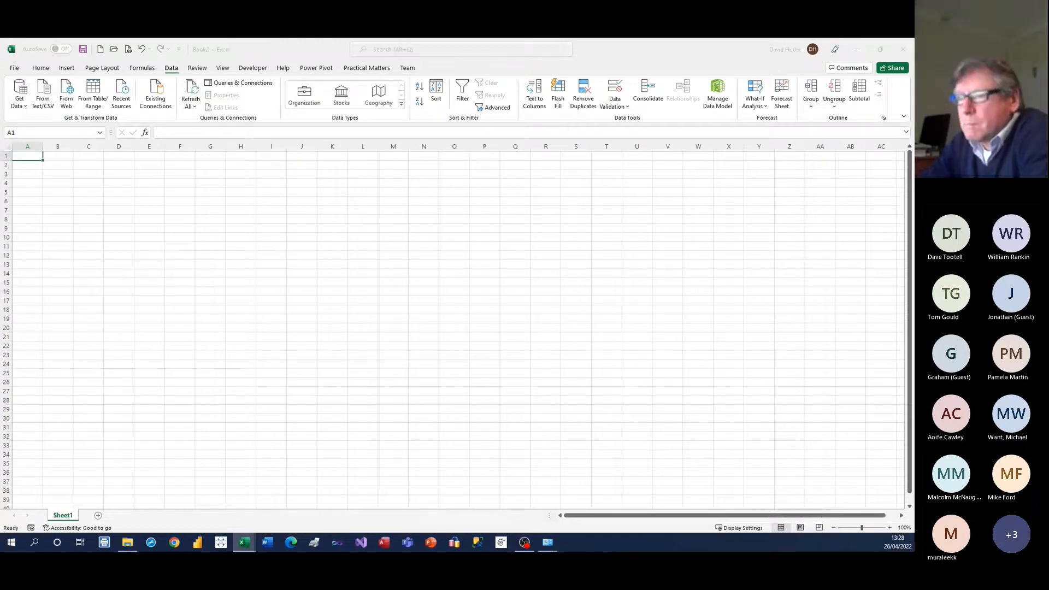
Switch back to the presentation and run the slide show from the current slide
key(shift+F5)
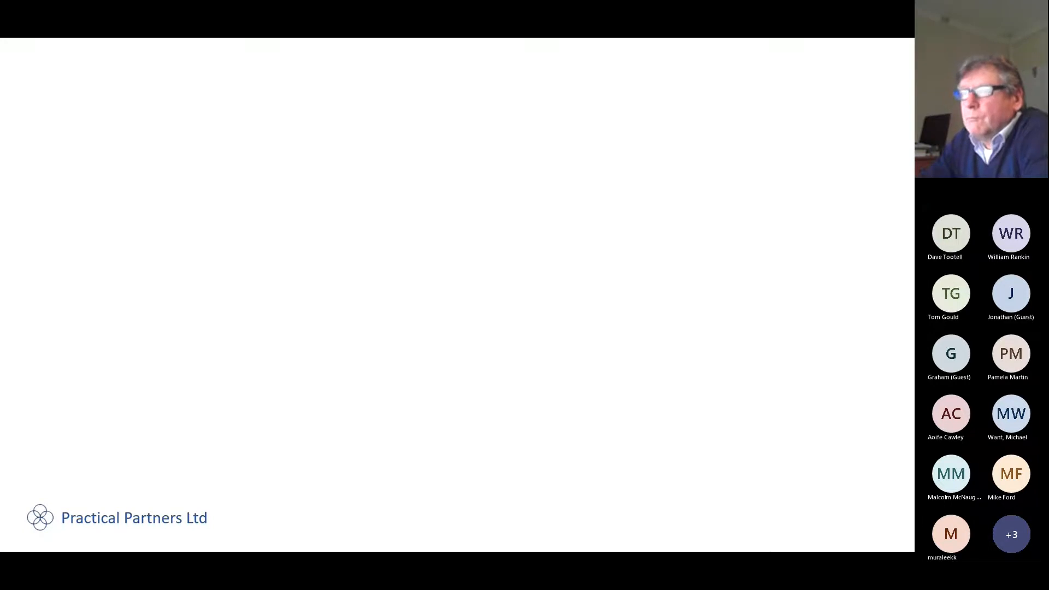
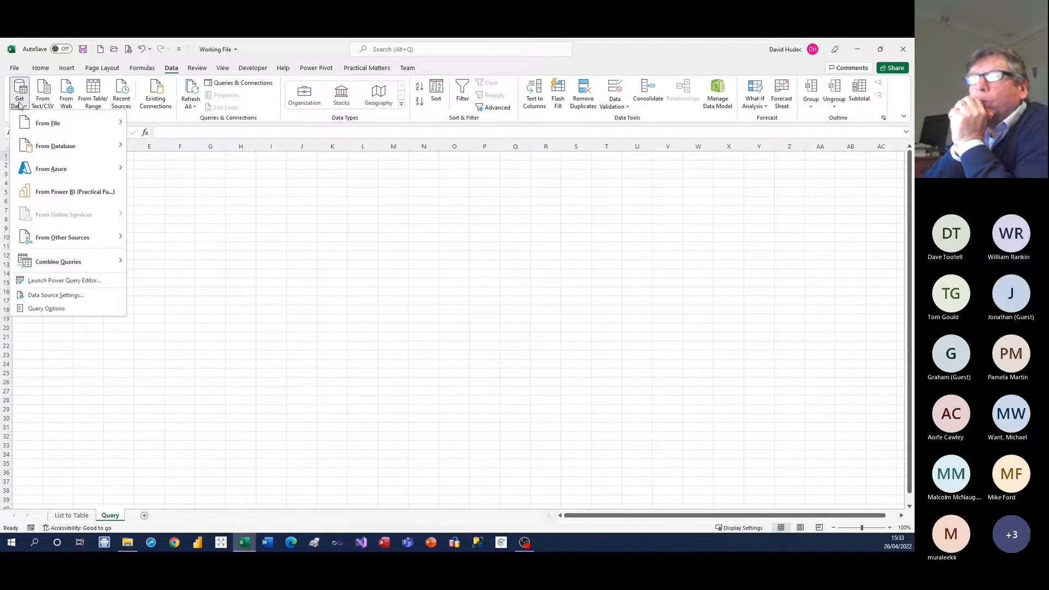
Start a Microsoft Query import on the Query sheet from the CQIDSN data source and expand the columns of CQITable
mouse_move(79, 244)
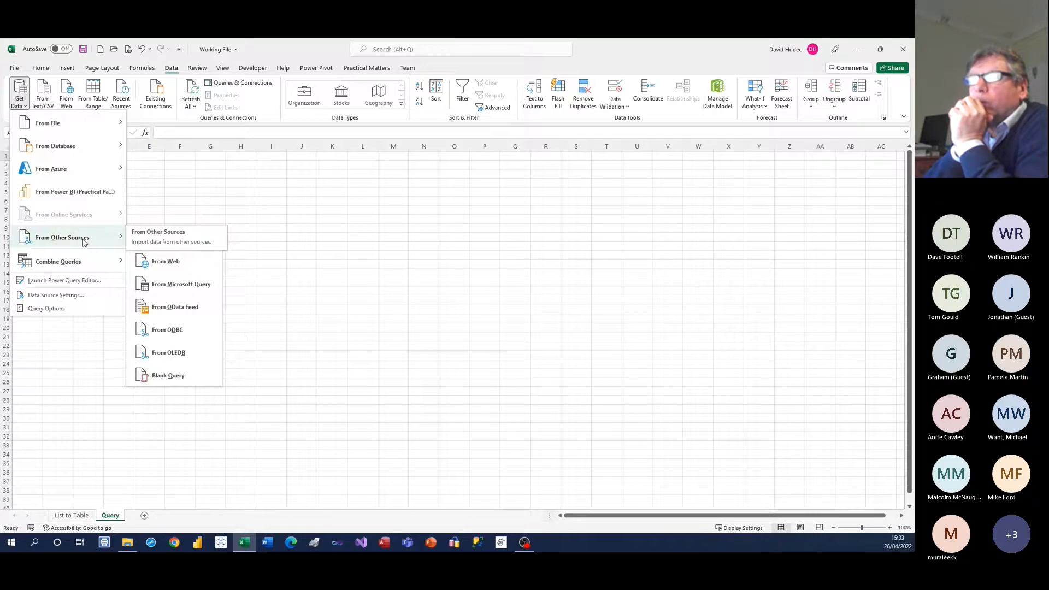
click(188, 285)
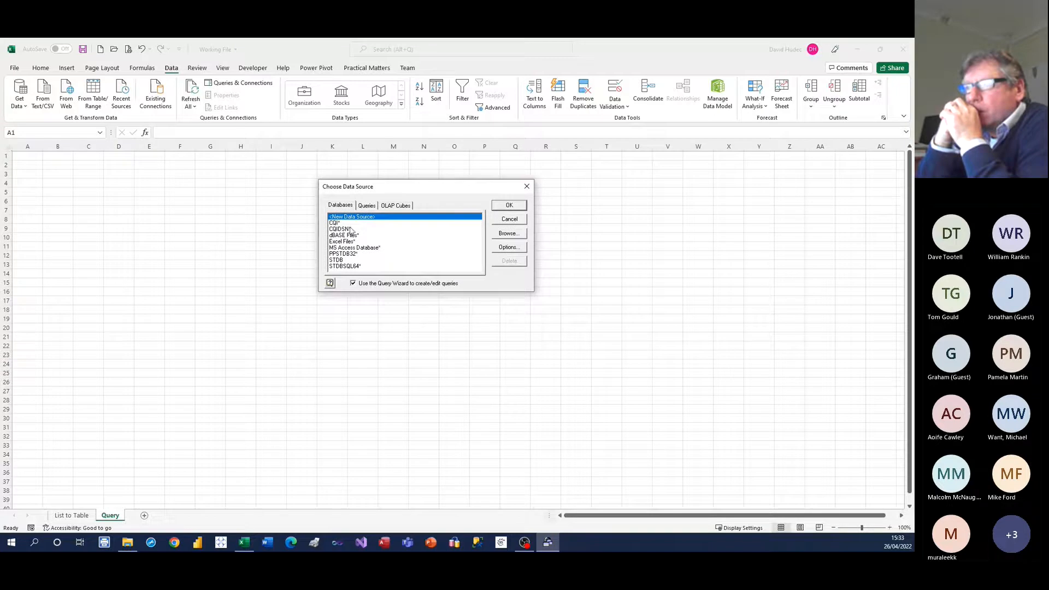
click(344, 229)
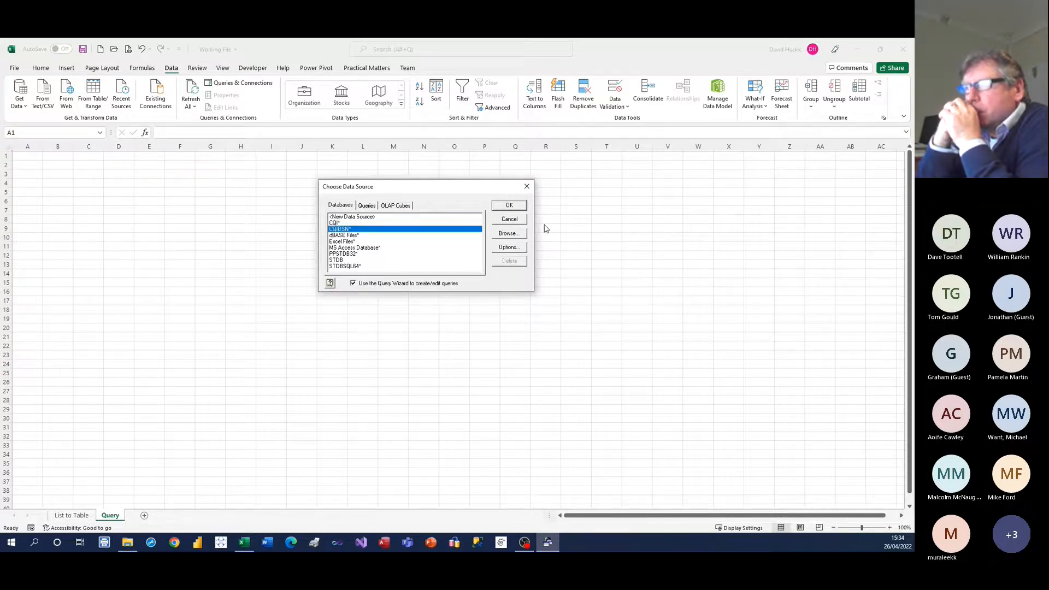
click(509, 205)
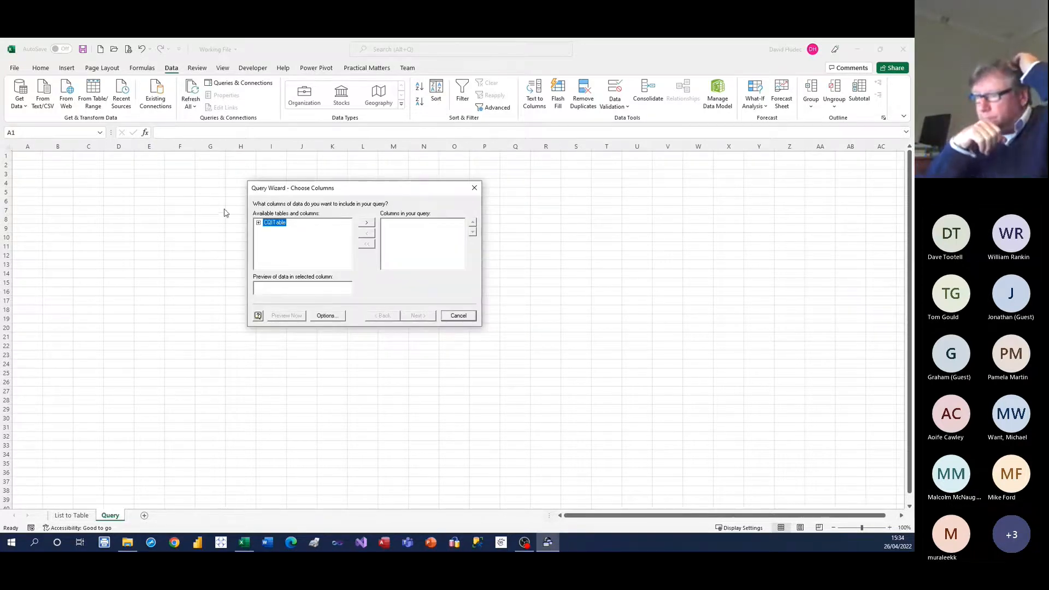
click(259, 222)
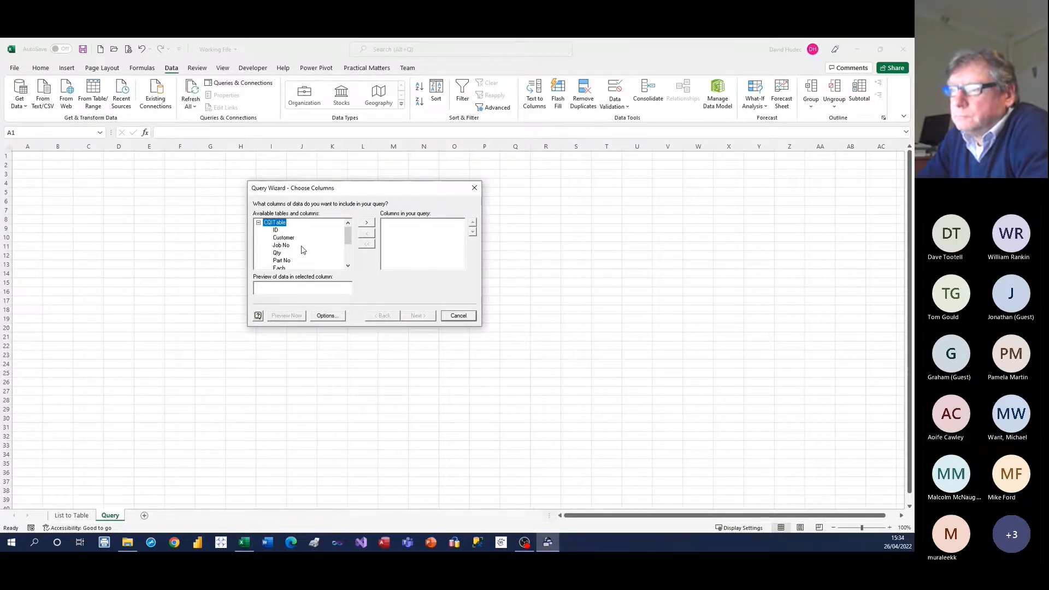
Add columns from CQITable to the query one at a time, starting with ID, Customer and Job No, and remove them all again
click(276, 230)
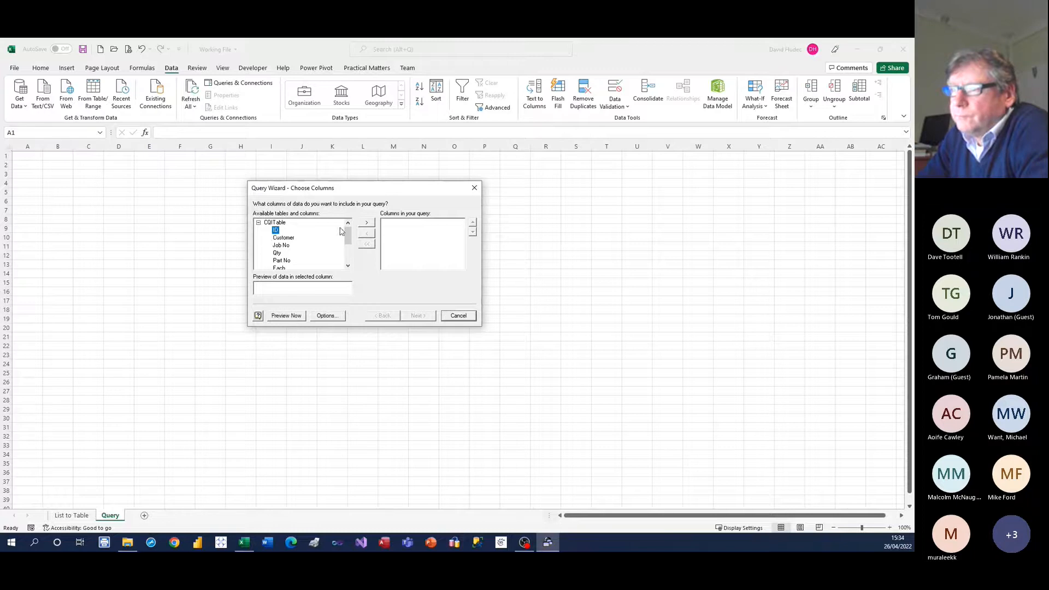
click(366, 224)
click(367, 225)
click(367, 225)
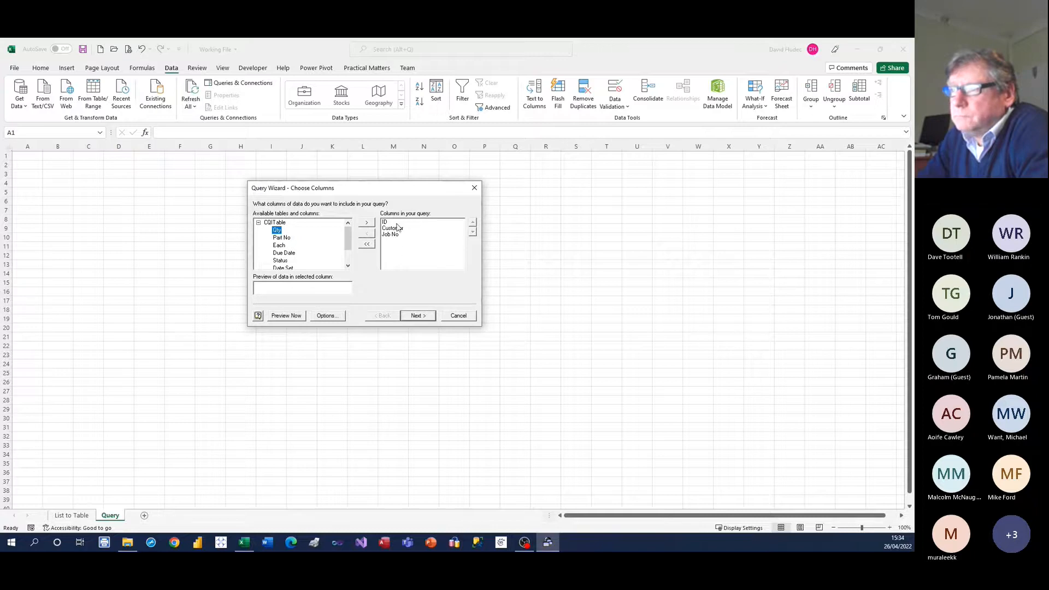
click(367, 224)
click(366, 244)
Include all columns of CQITable in the query at once and proceed to the row filter settings
click(275, 223)
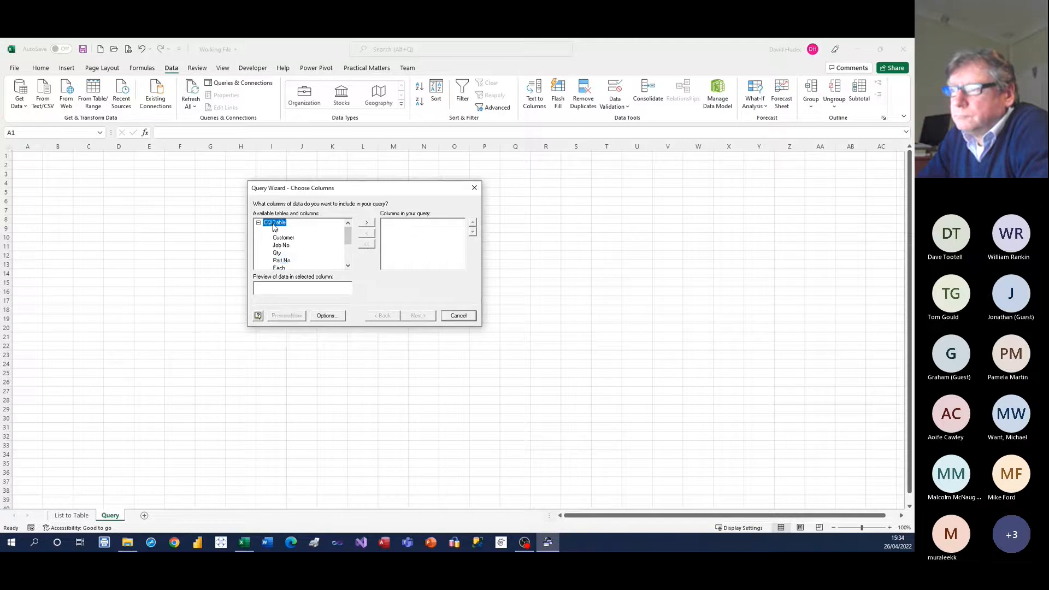
click(366, 224)
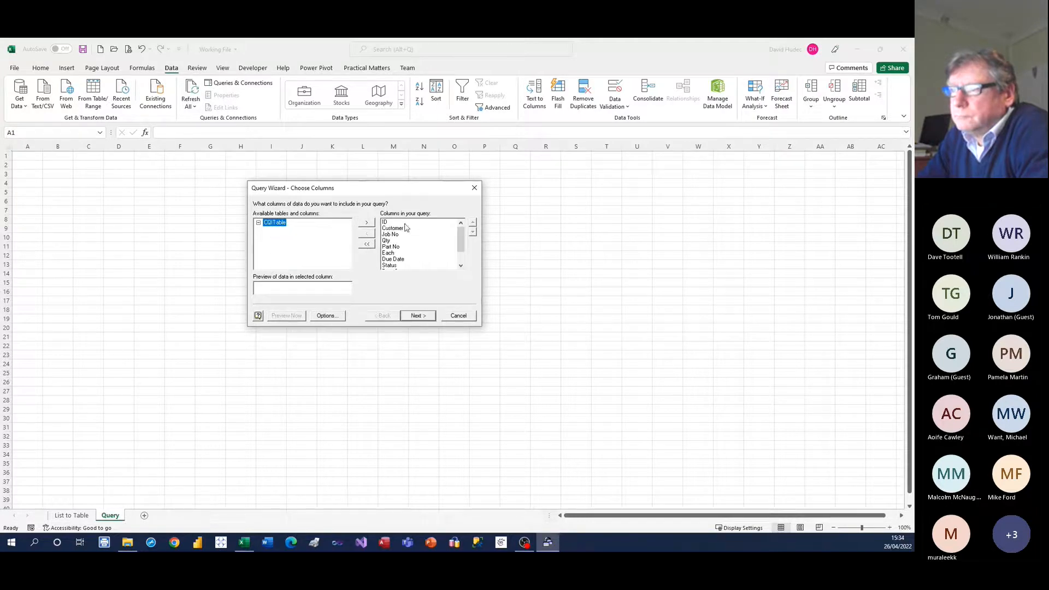
scroll(424, 255, down, 2)
scroll(424, 256, up, 2)
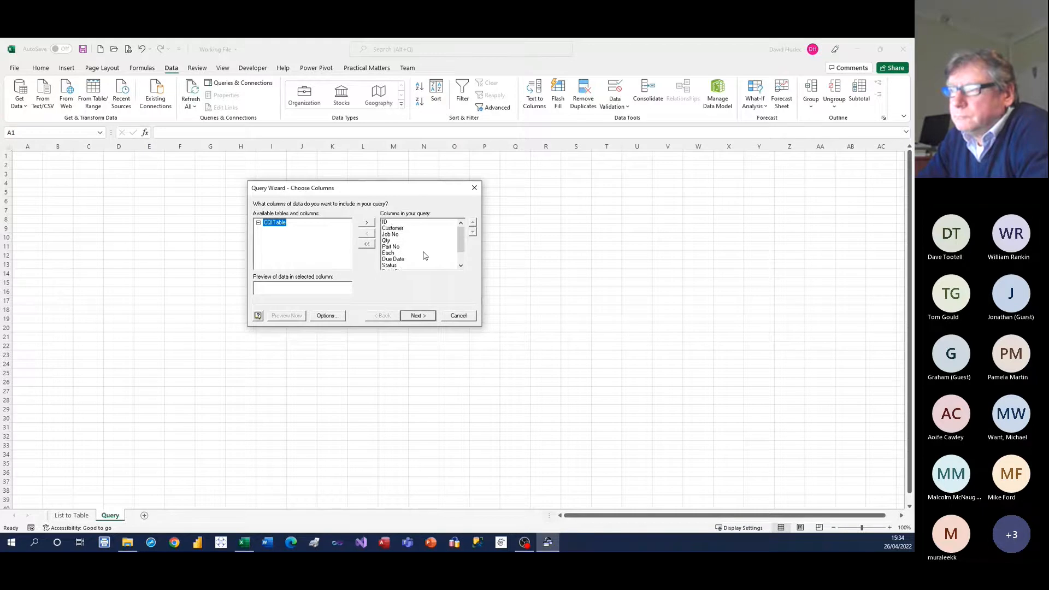
scroll(424, 256, up, 2)
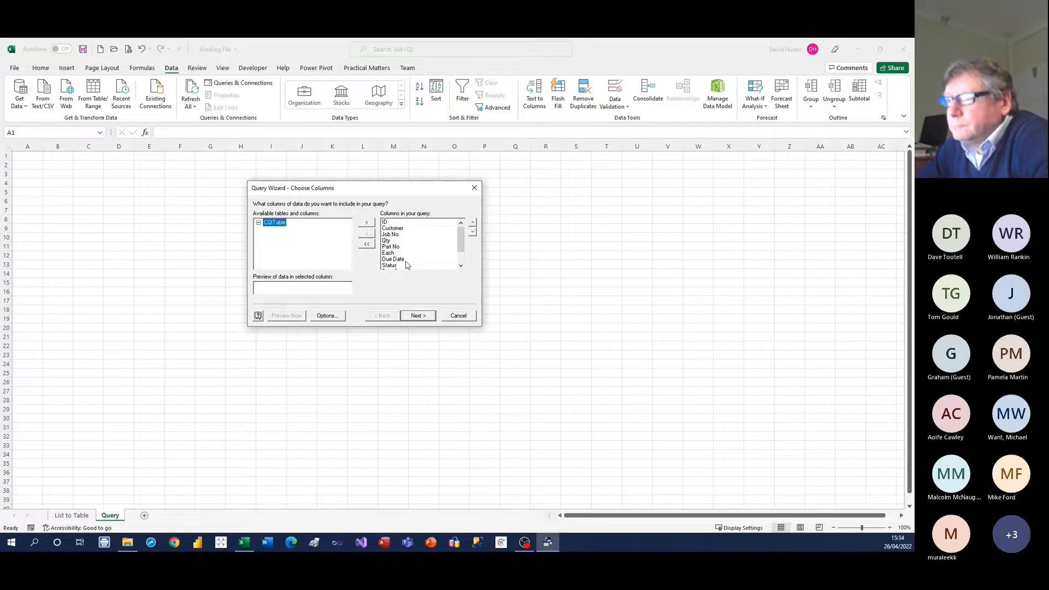
click(418, 316)
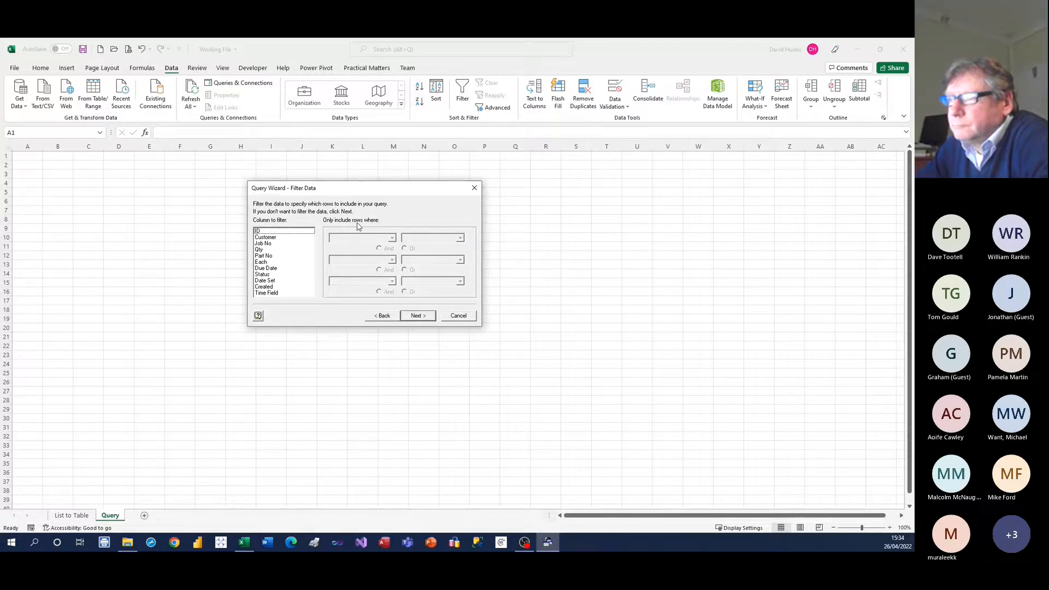
Examine the filter options for the Customer, Job No and Part No columns, and proceed to the sort order without a filter
click(279, 243)
click(273, 238)
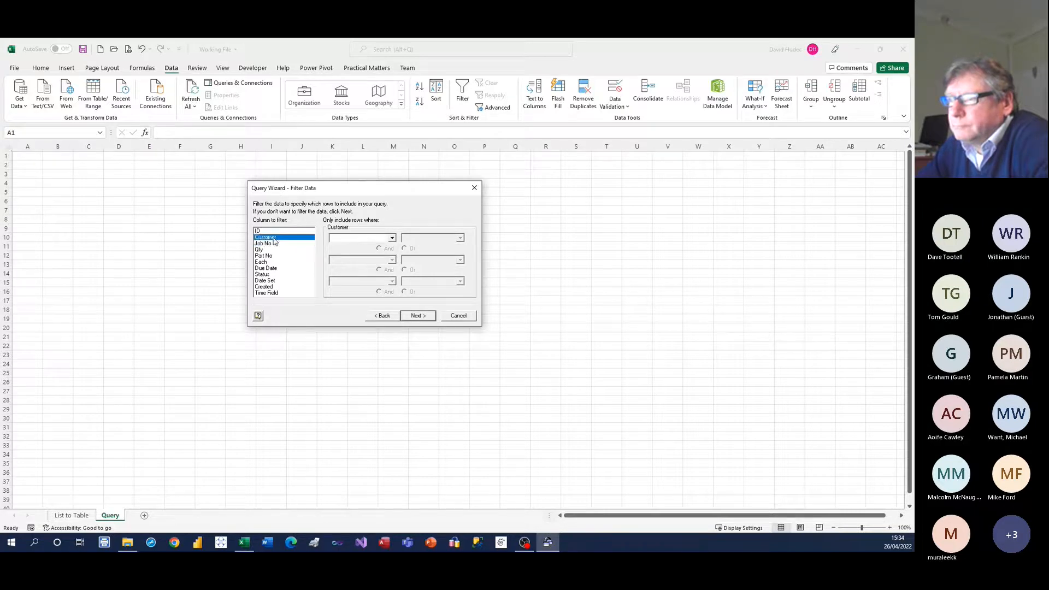
click(346, 239)
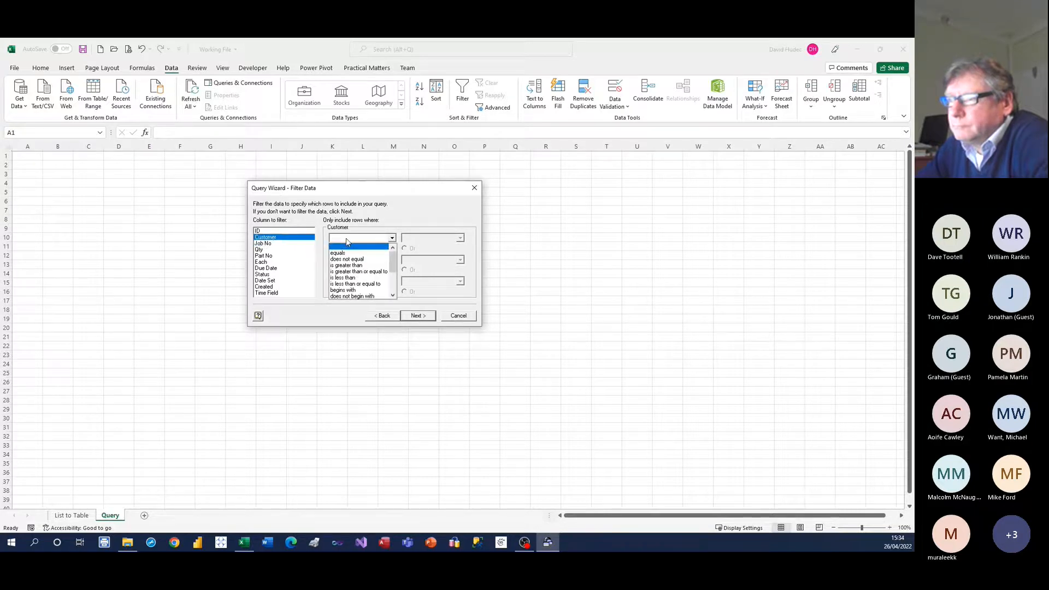
click(347, 242)
click(287, 243)
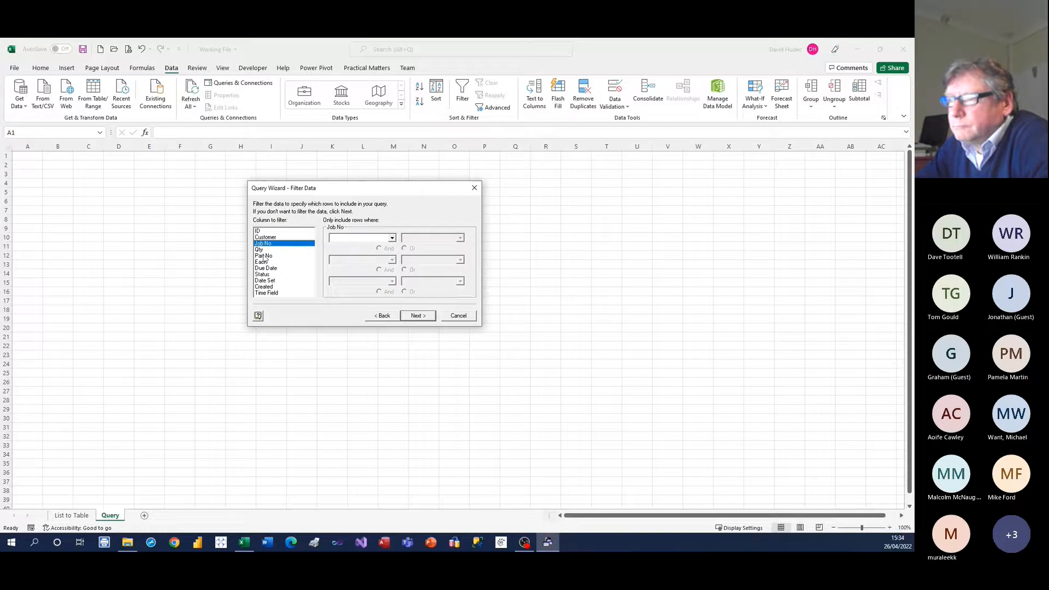
click(264, 256)
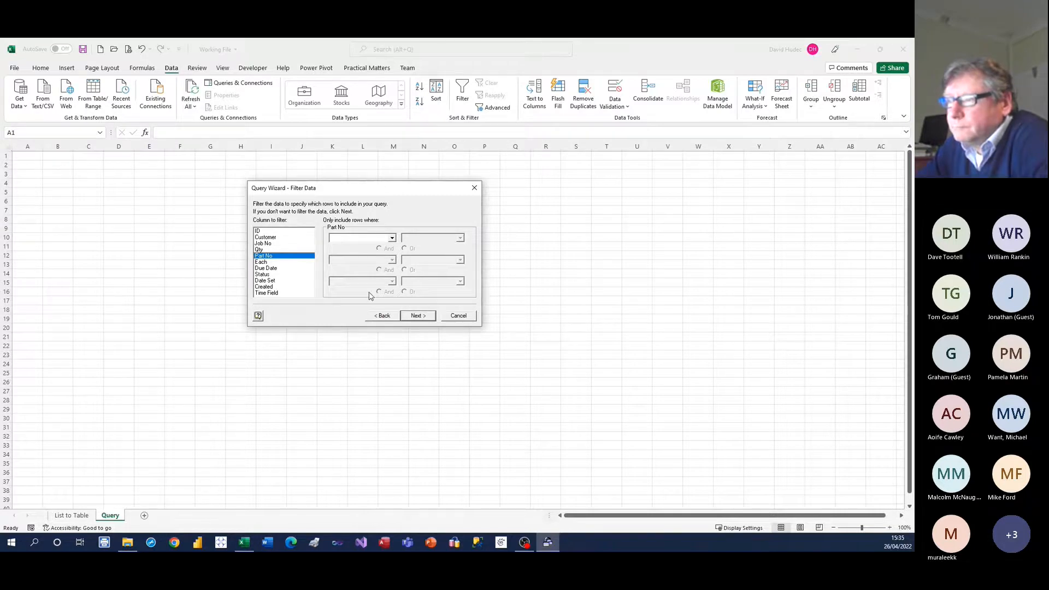
click(418, 316)
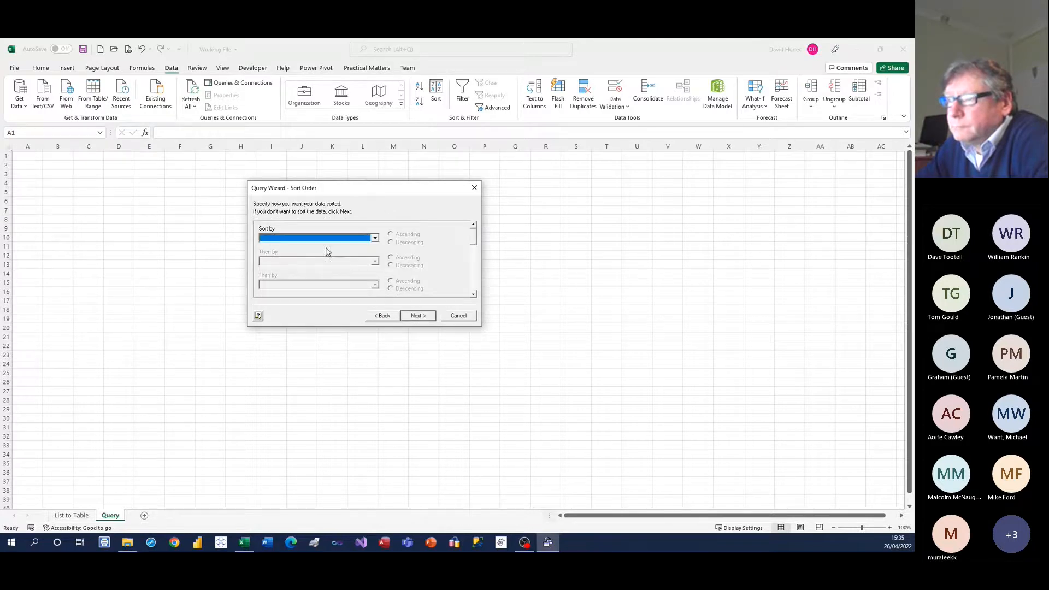
Check which fields the query can be sorted by, and go back to review the columns chosen for it
click(328, 238)
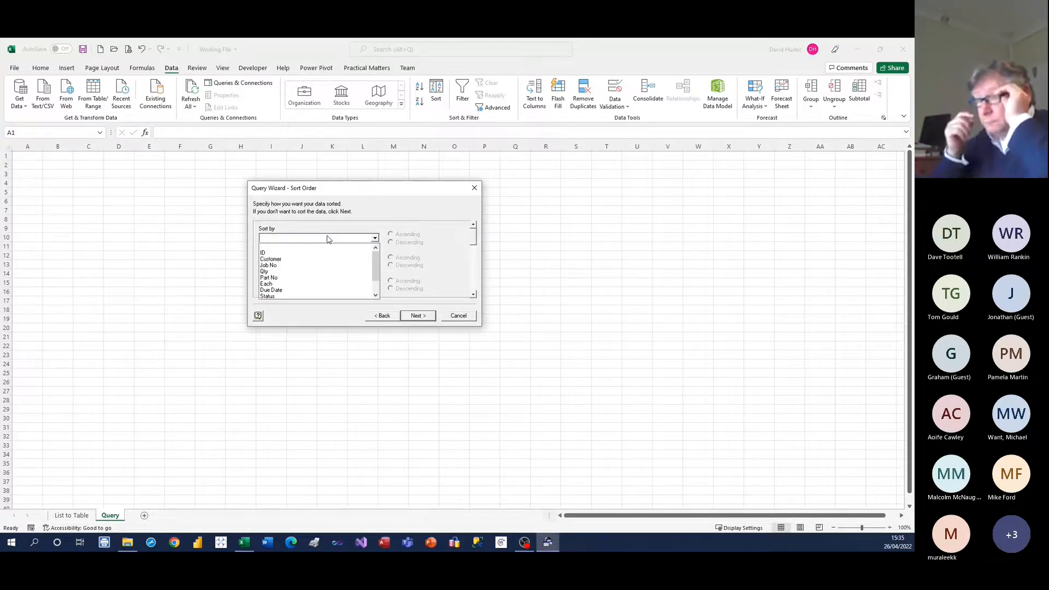
scroll(320, 274, down, 1)
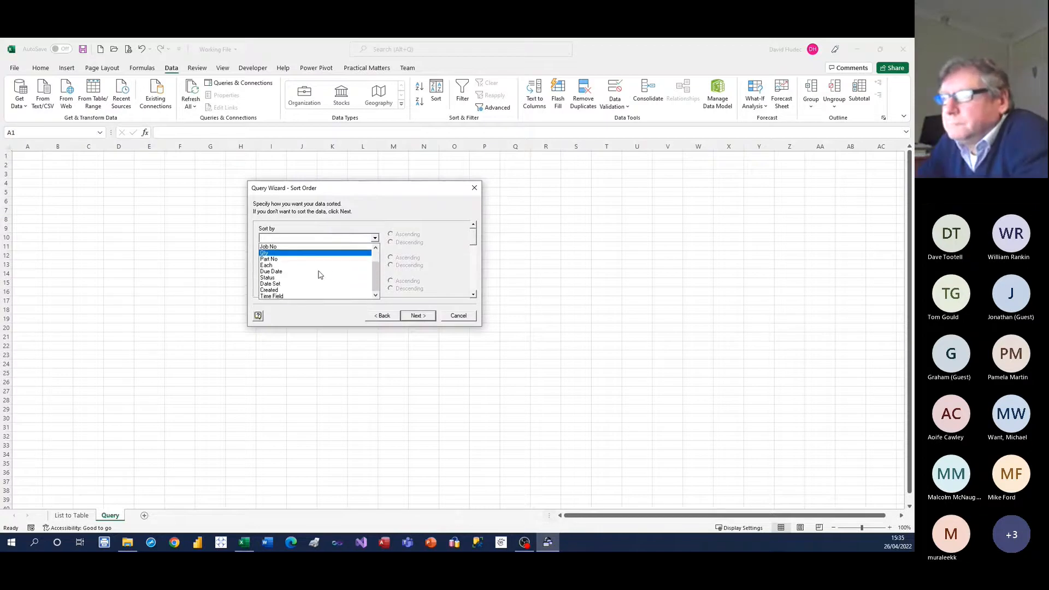
scroll(305, 263, up, 1)
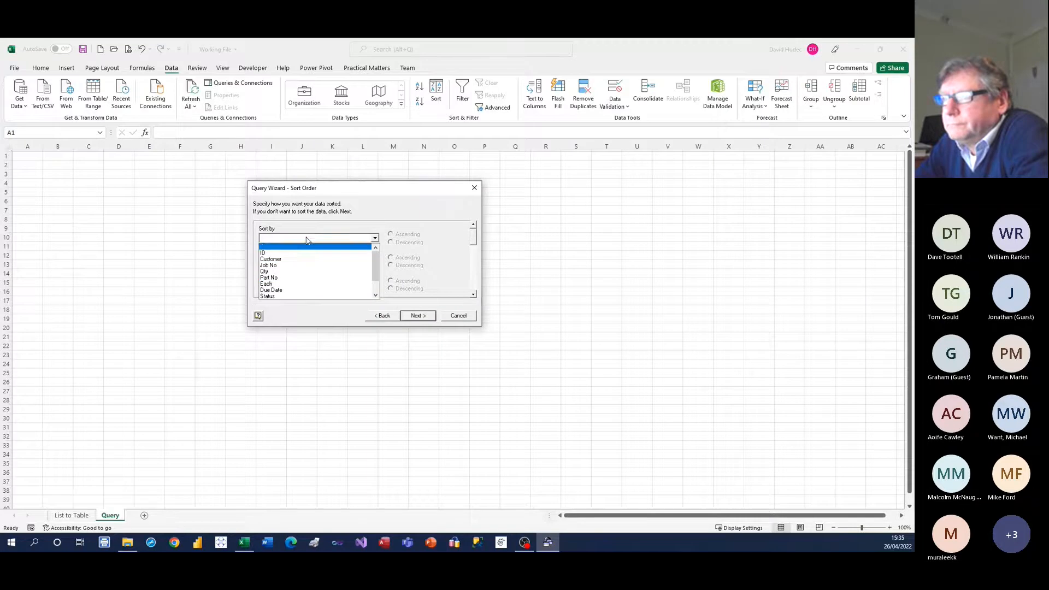
click(306, 241)
click(383, 316)
click(382, 316)
scroll(414, 244, down, 2)
scroll(414, 244, up, 2)
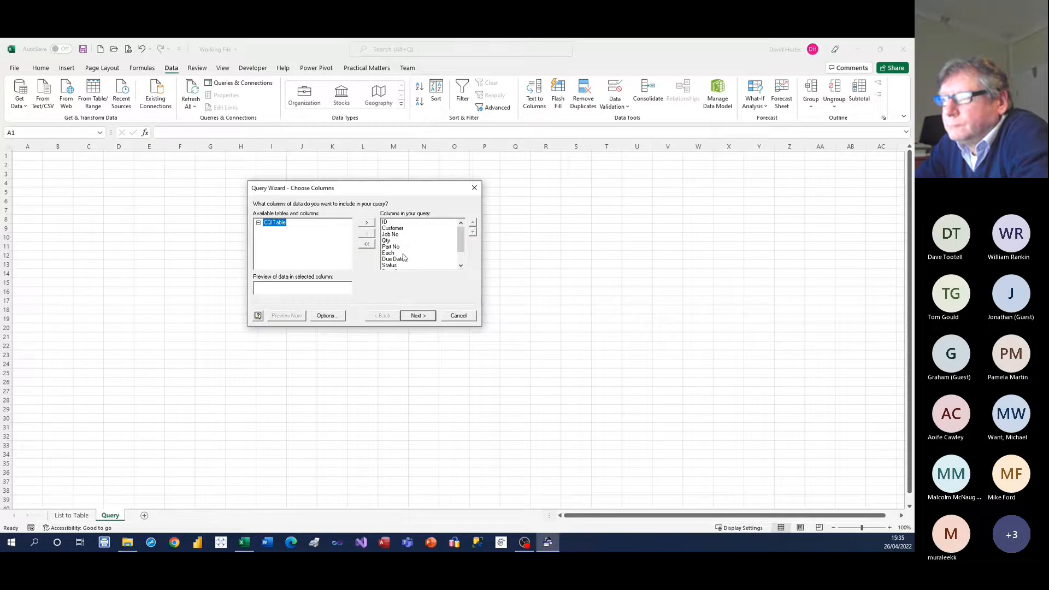
Finish the query without filtering or sorting, and return the data to Excel as a table in the existing worksheet at A1
click(424, 317)
click(419, 316)
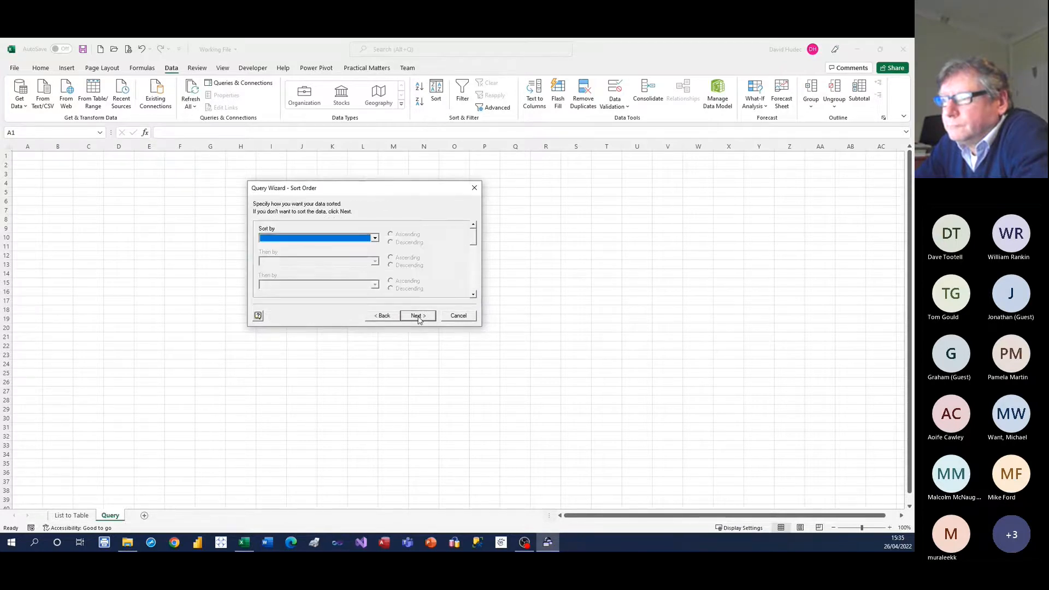
click(417, 317)
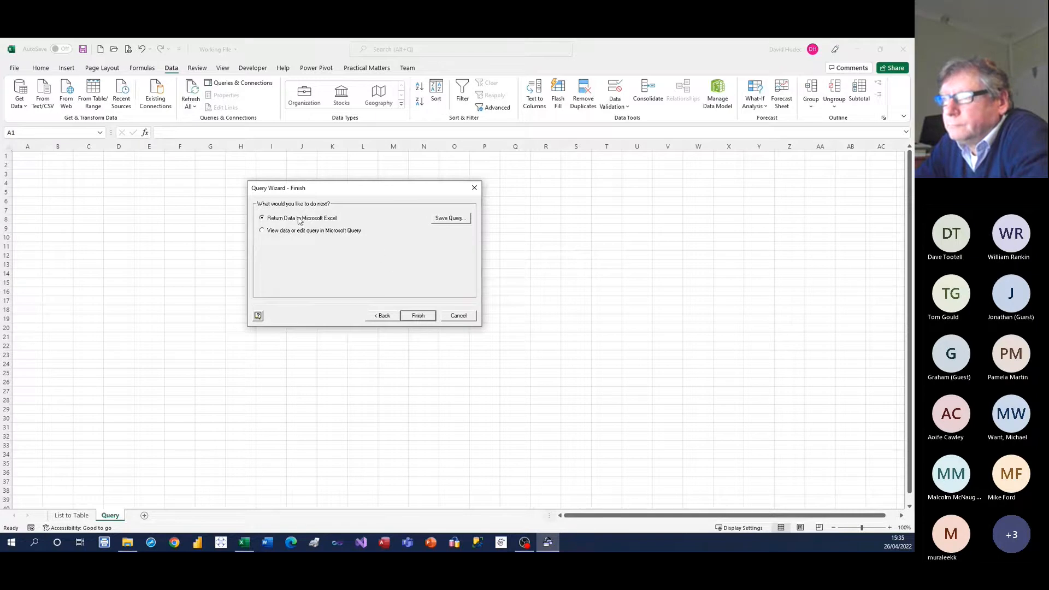
click(420, 317)
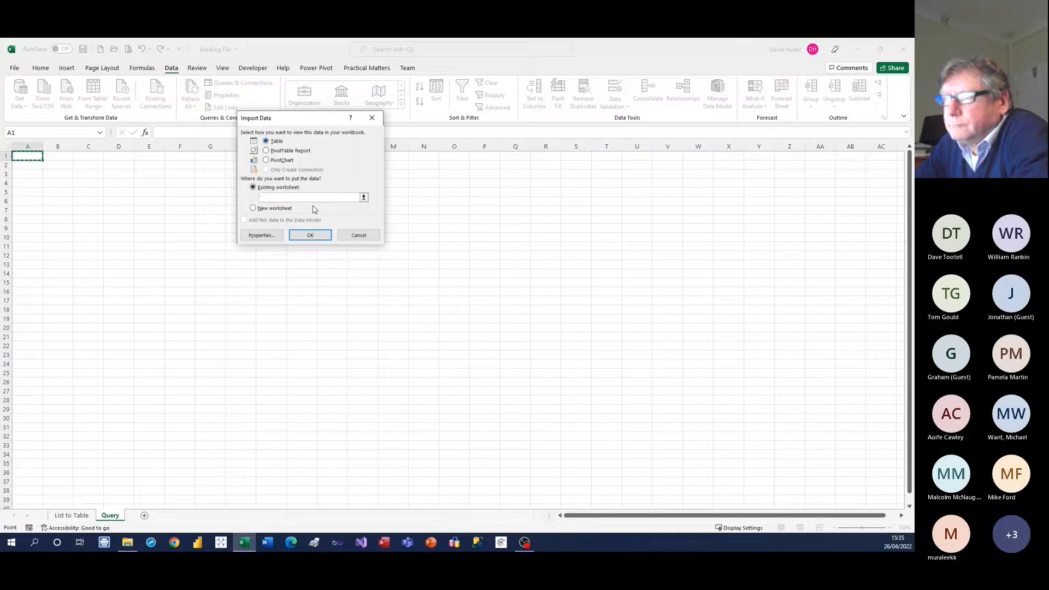
click(309, 235)
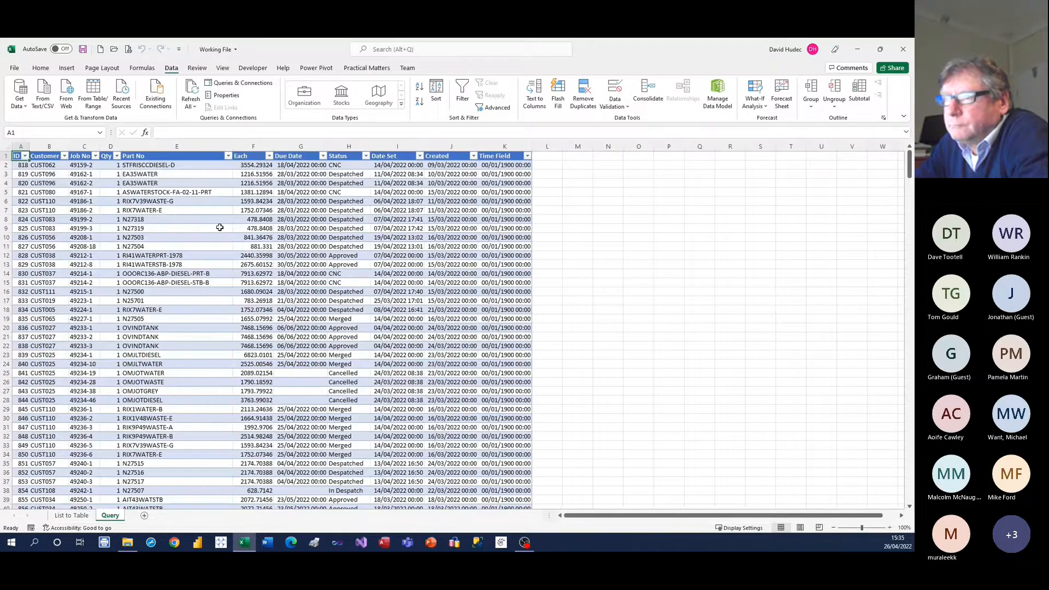
Format the Due Date column of the imported table as Short Date
click(183, 219)
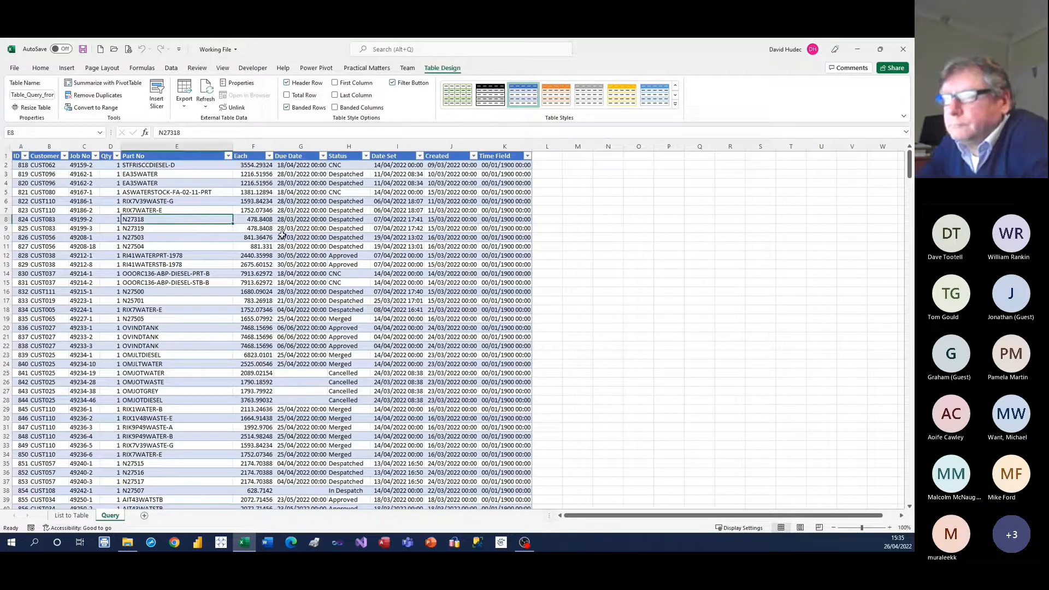
click(302, 234)
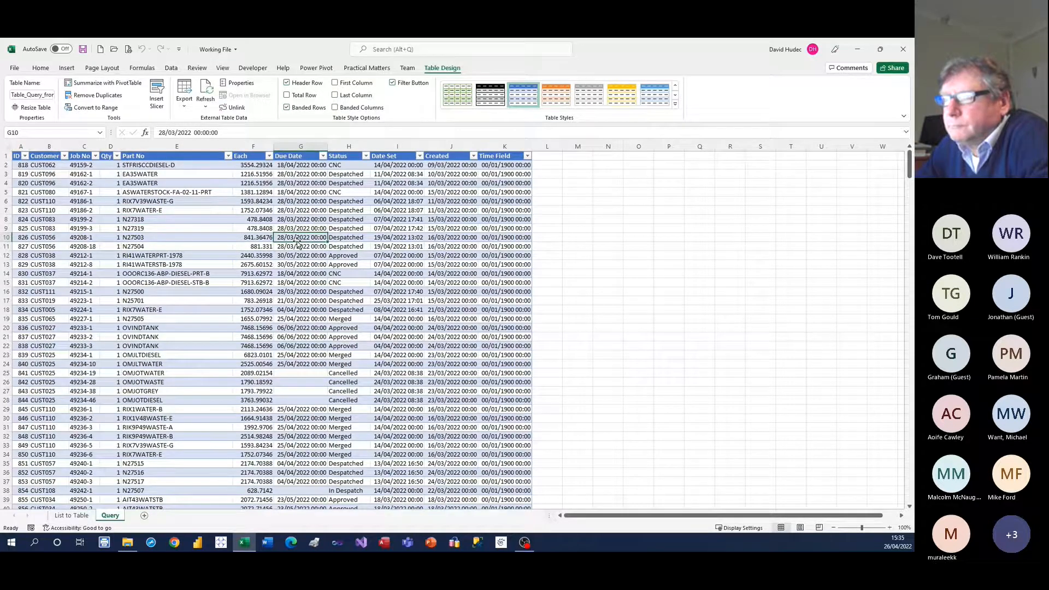
click(309, 145)
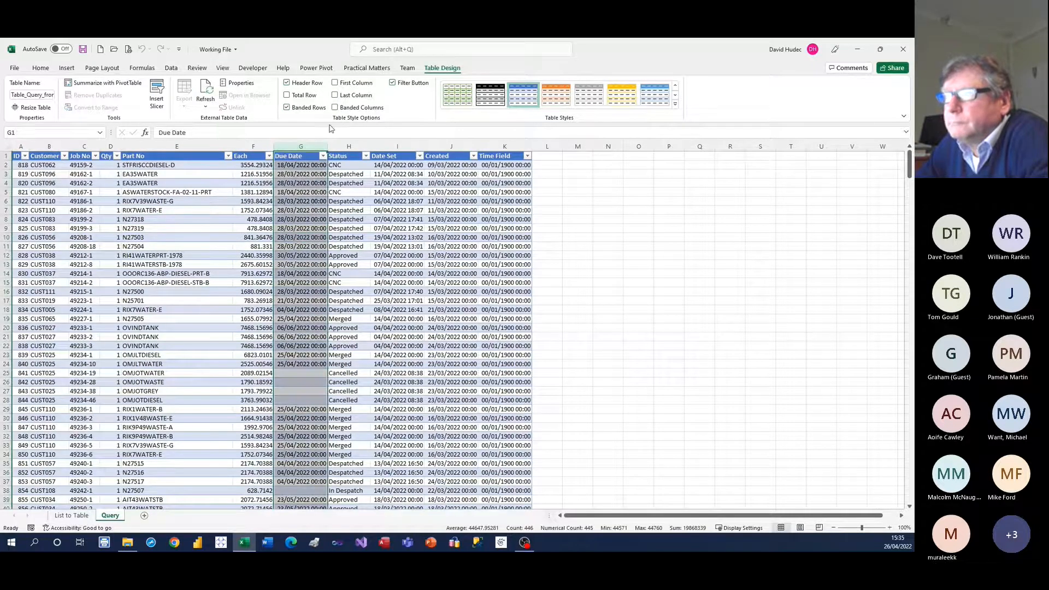
click(41, 68)
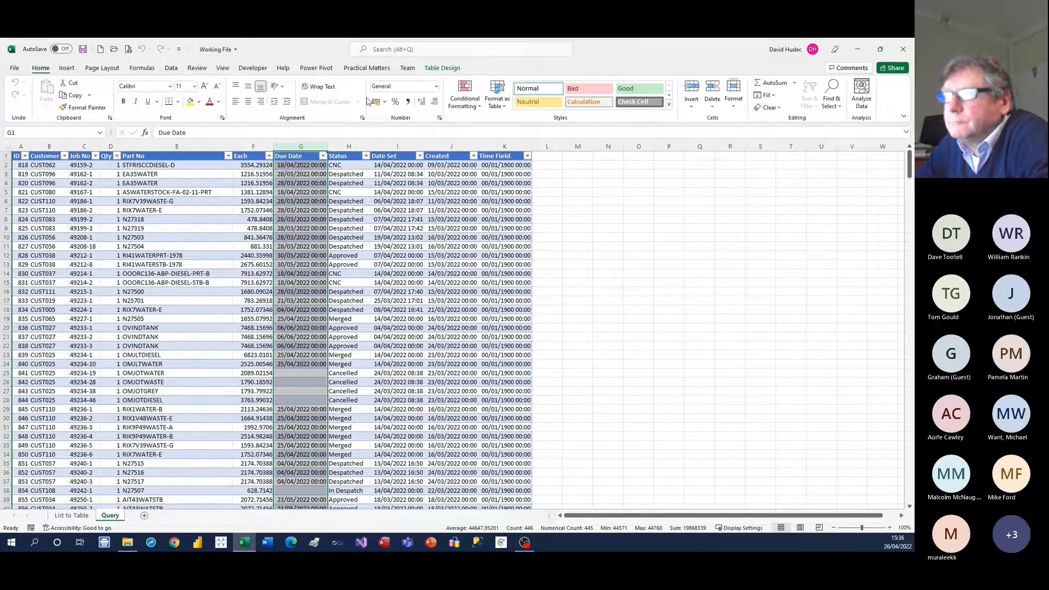
click(438, 87)
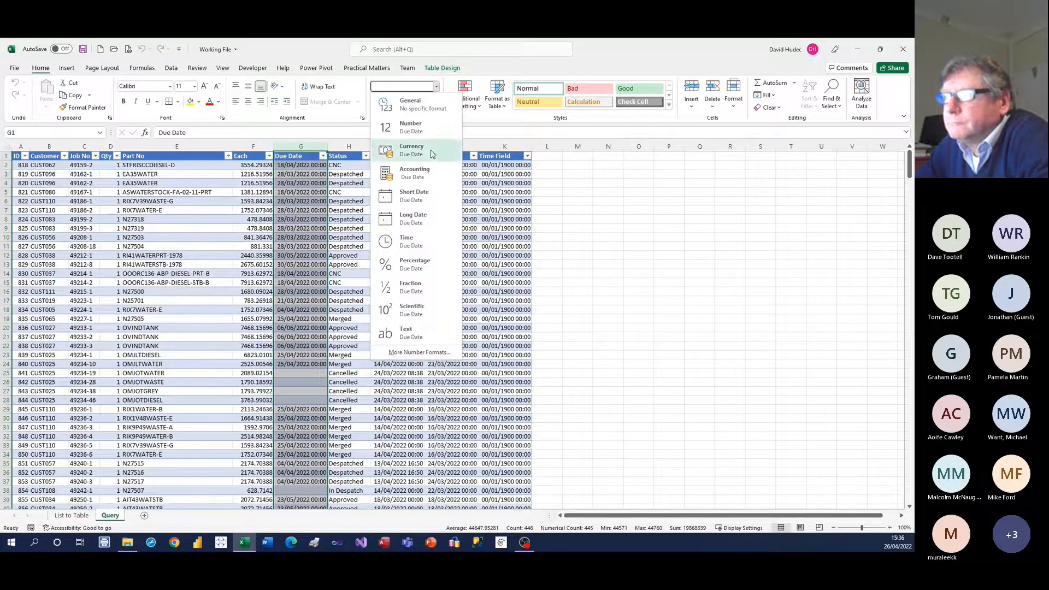
click(426, 196)
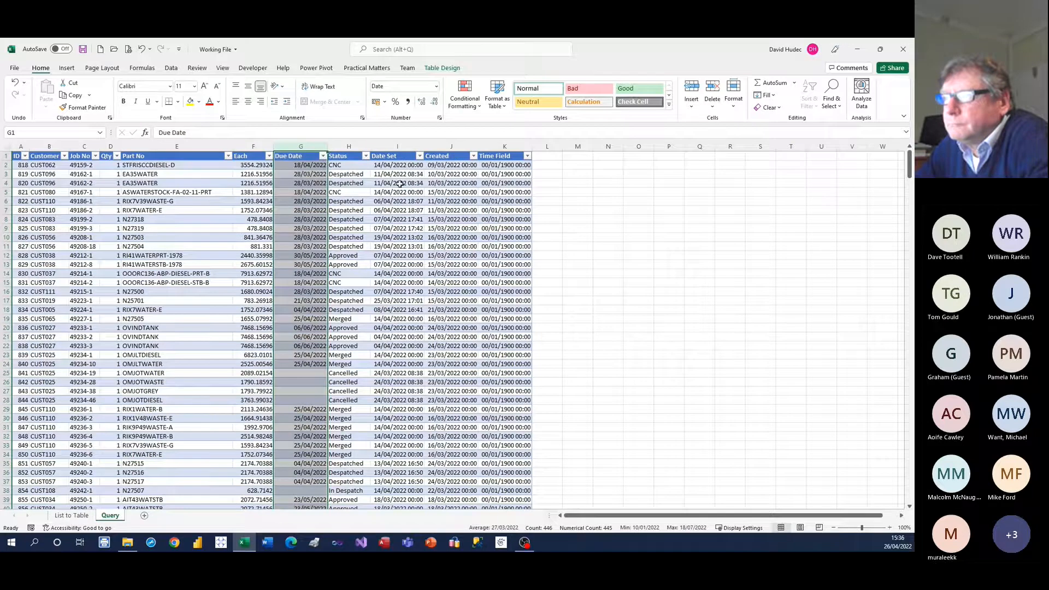
Format the Created column of the imported table as Short Date
click(394, 146)
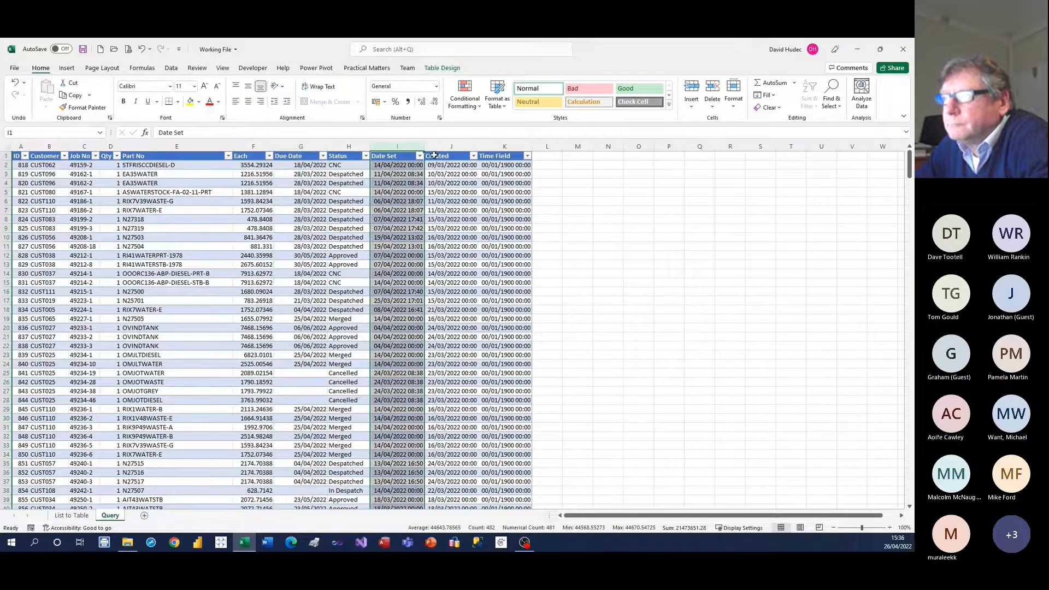
click(451, 147)
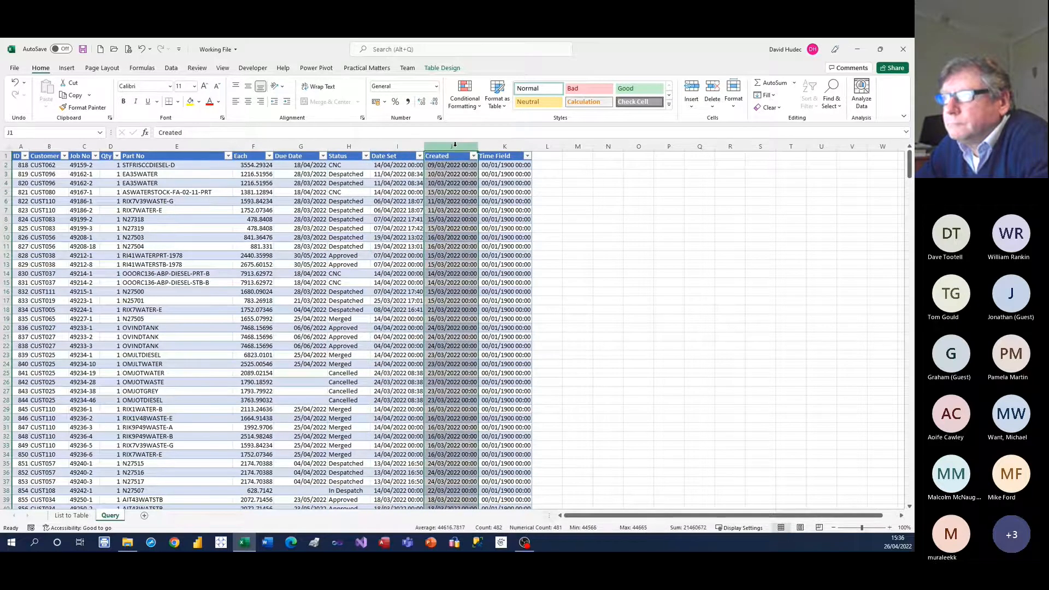
click(436, 90)
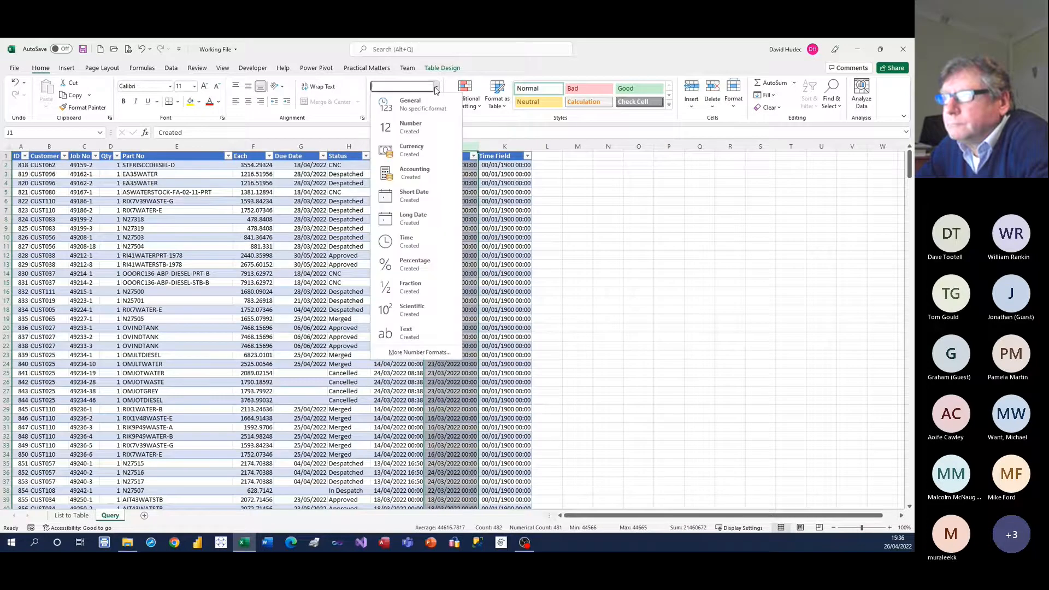
click(429, 196)
click(507, 202)
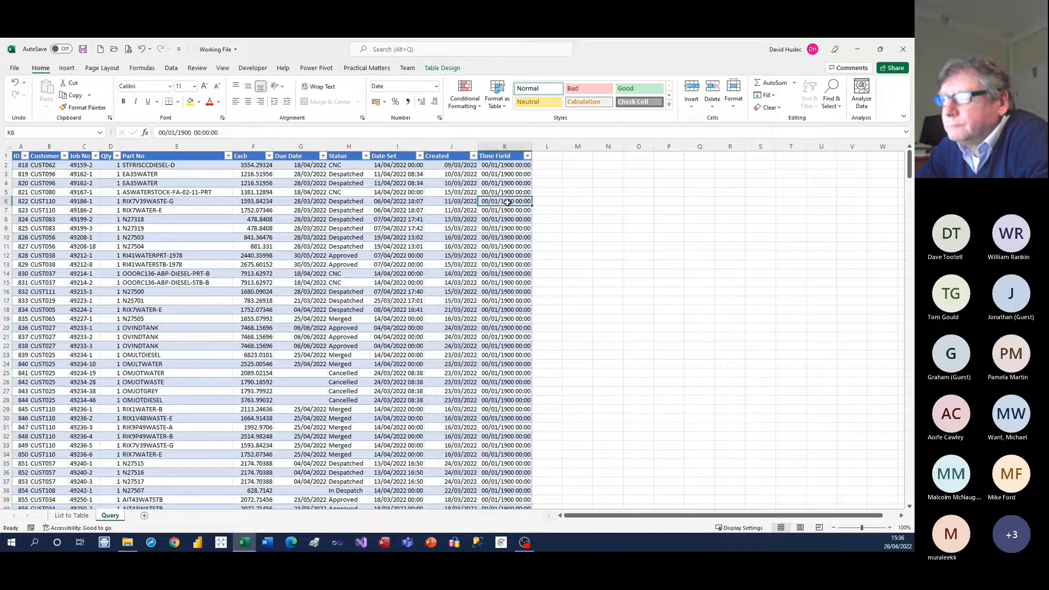
Format the Time Field column of the imported table as Time
click(503, 165)
drag(500, 183, 497, 284)
click(504, 147)
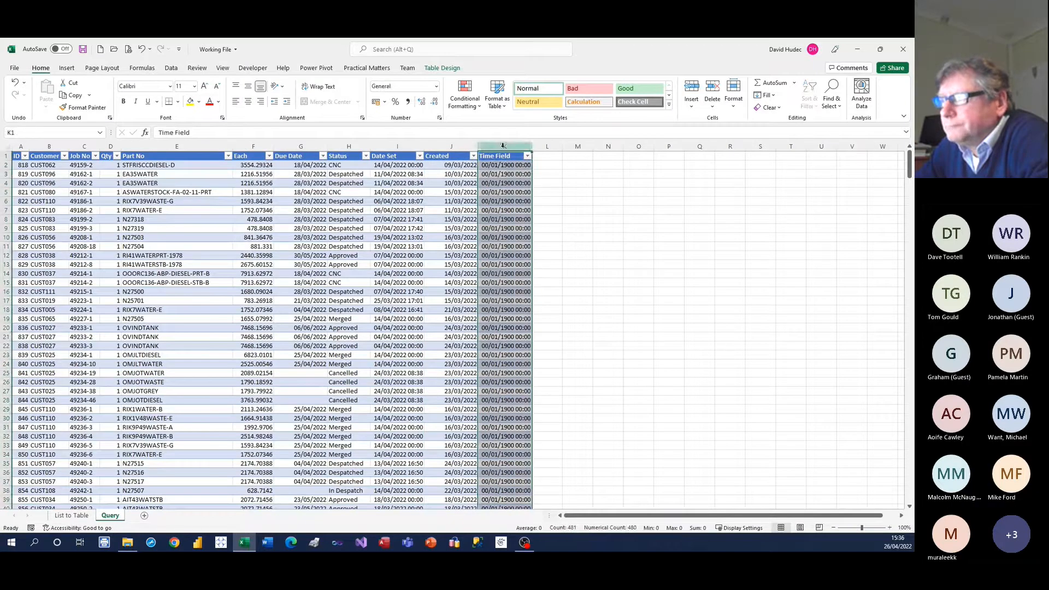
click(436, 87)
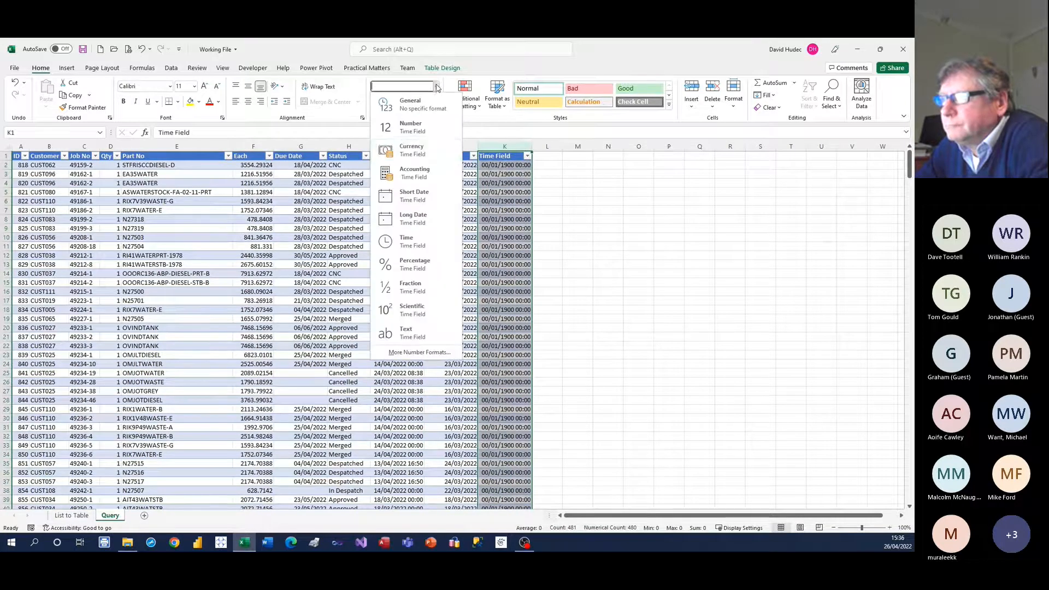
click(412, 244)
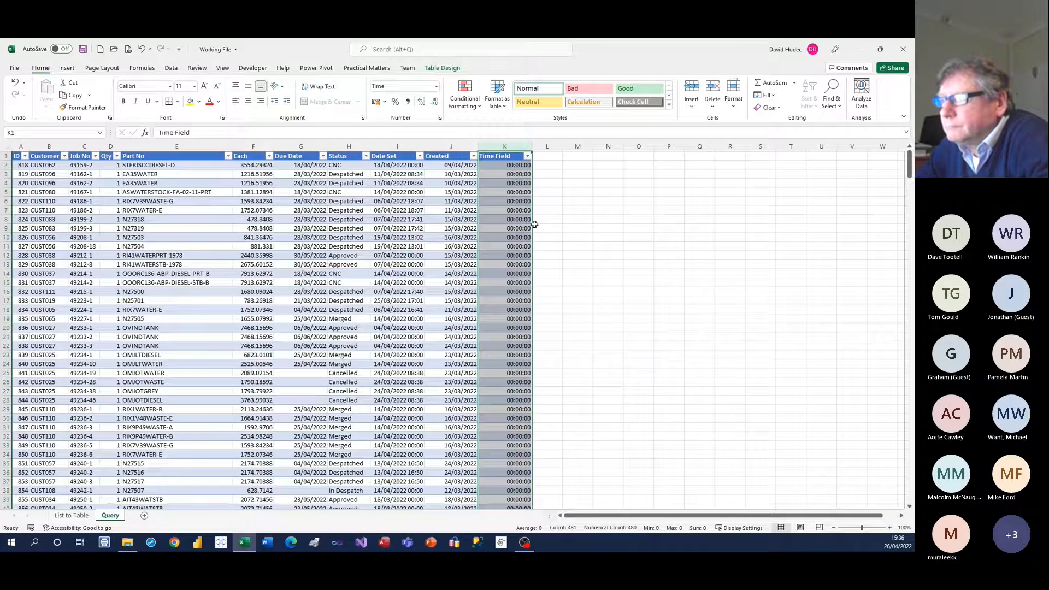
click(505, 210)
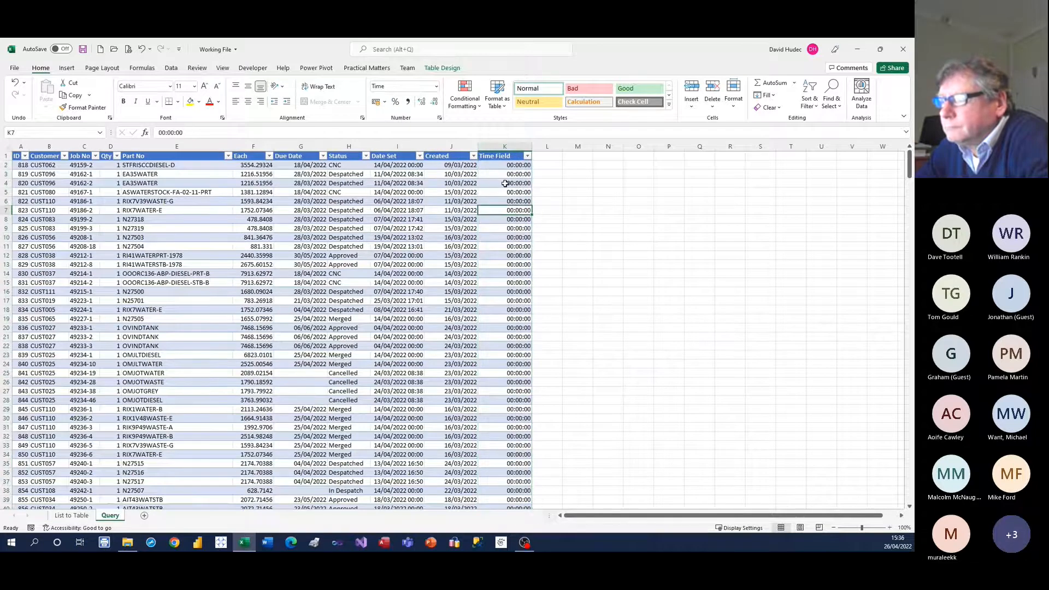
scroll(520, 259, down, 7)
scroll(520, 260, up, 7)
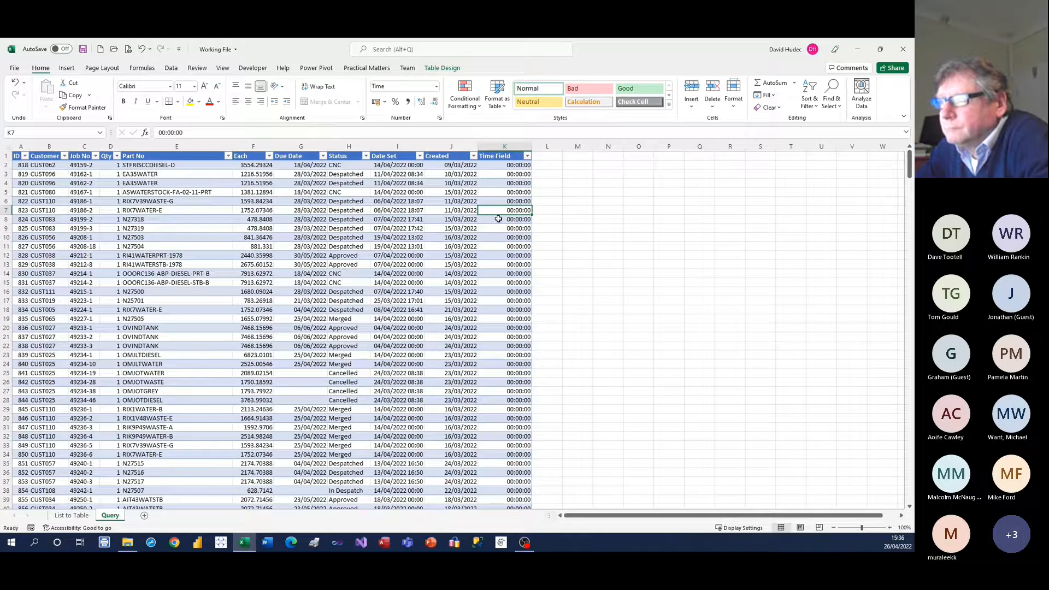
Format the Each column as Number with a thousands separator and two decimal places
click(251, 228)
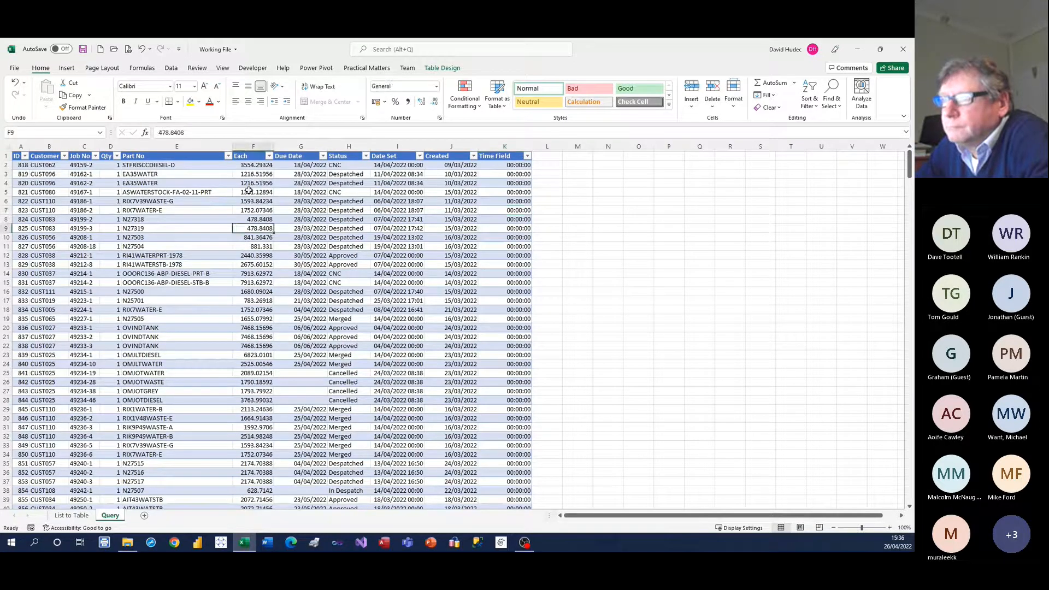
click(250, 146)
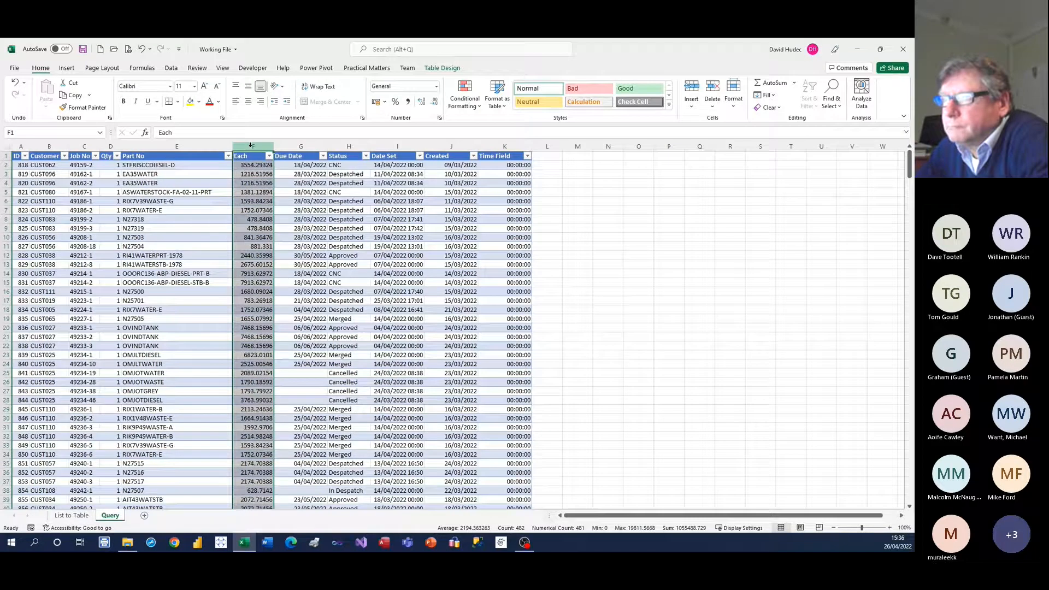
key(ctrl+shift+1)
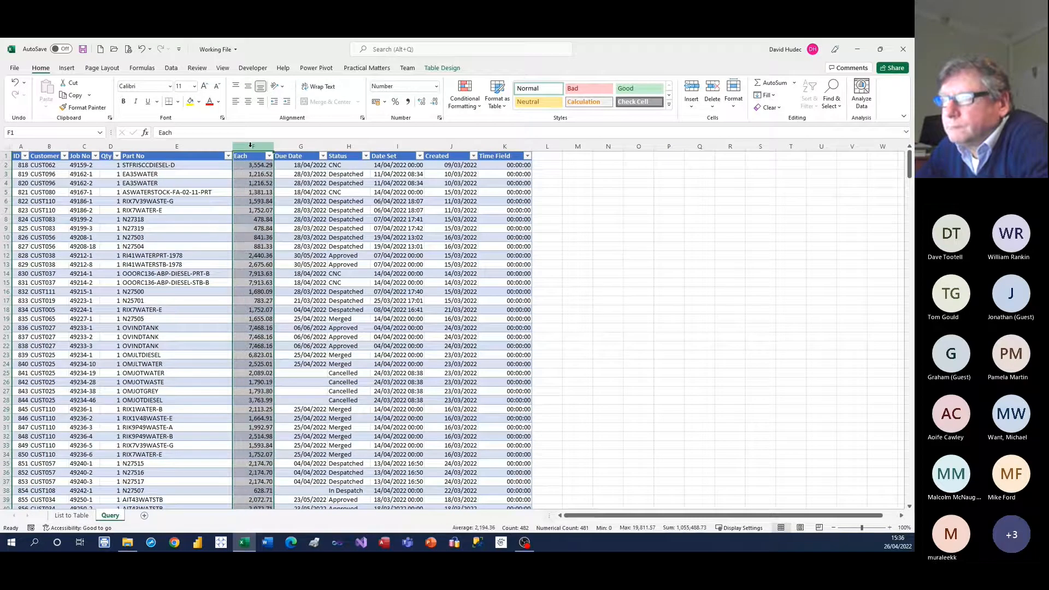
click(253, 183)
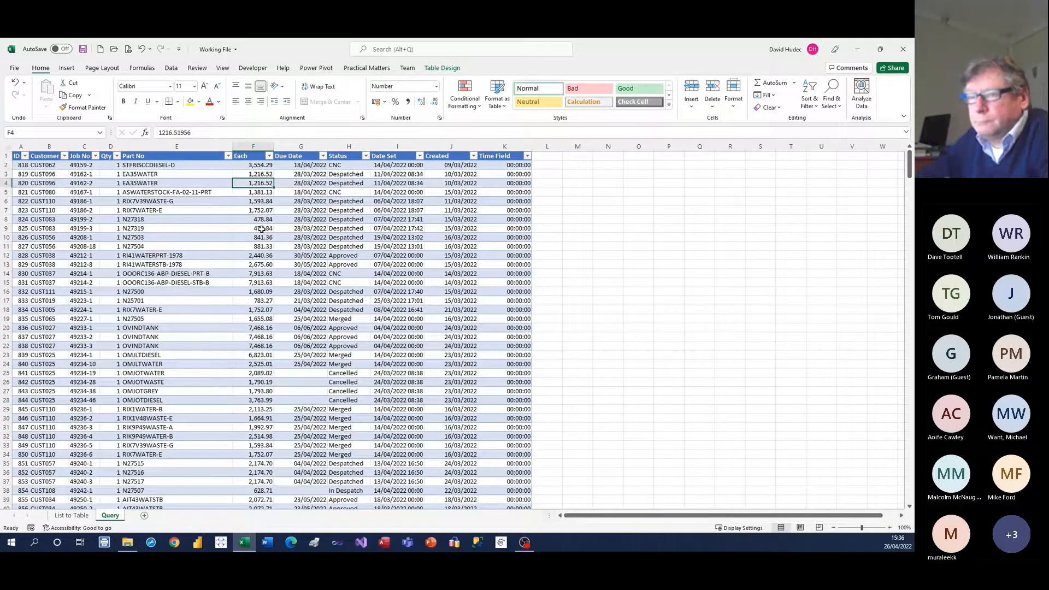
Review the imported records down to the last row of the table, and return to the Customer header
scroll(263, 229, down, 7)
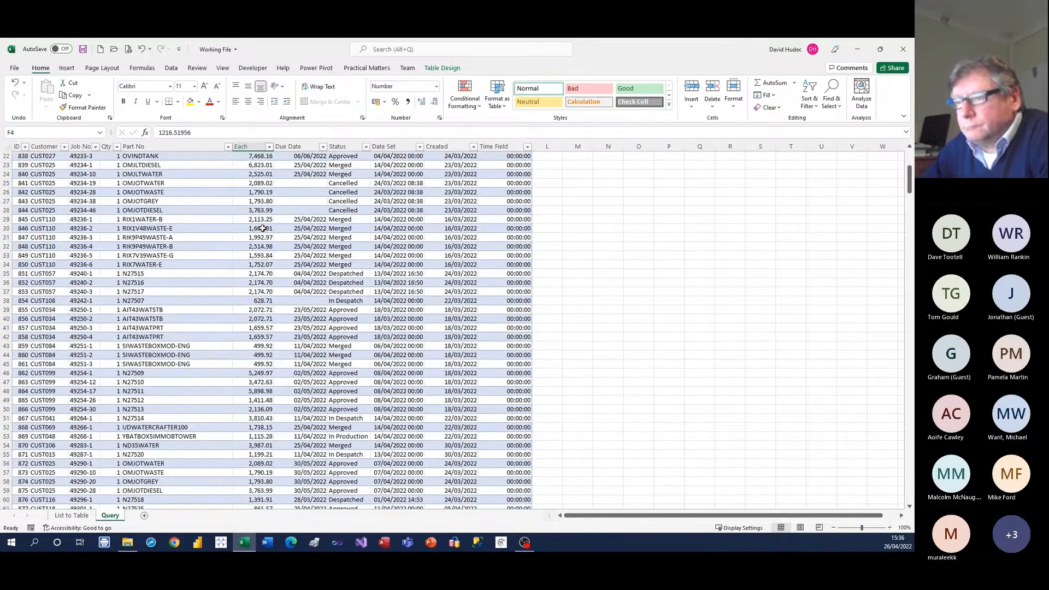
scroll(262, 228, down, 20)
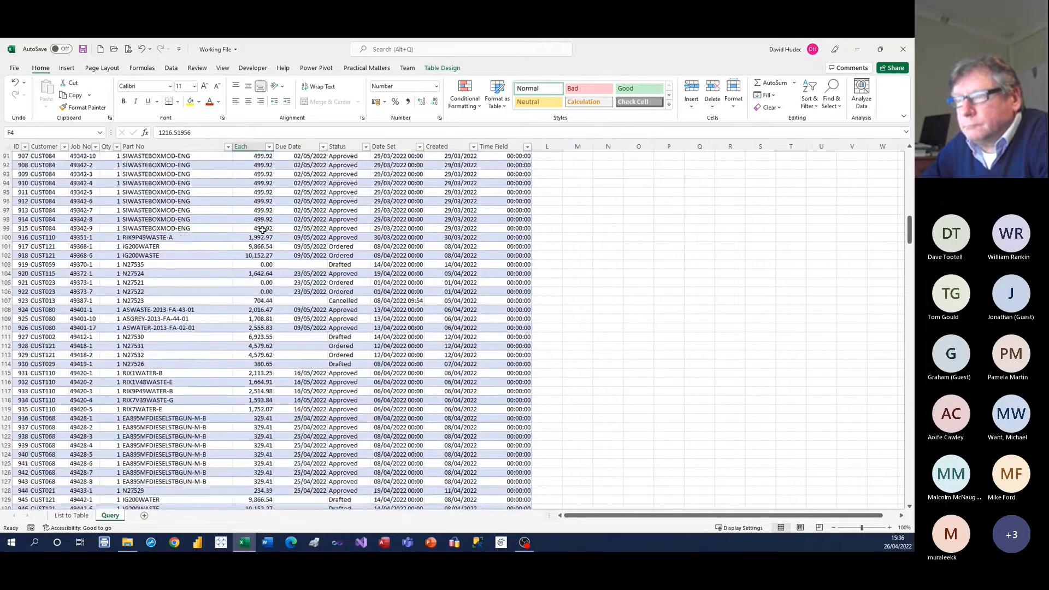
scroll(263, 229, down, 5)
click(263, 230)
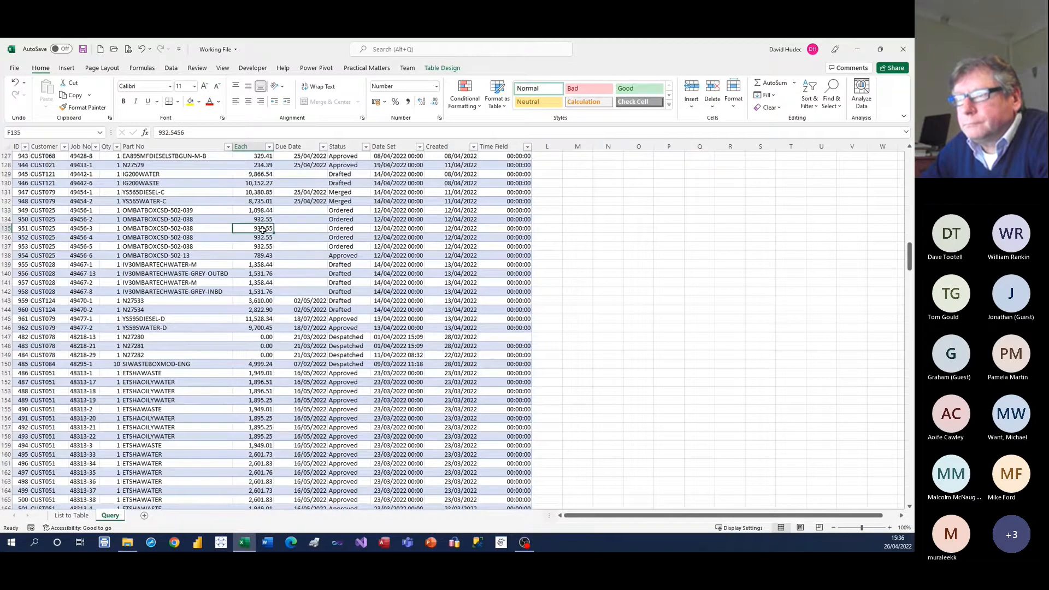
key(ctrl+Down)
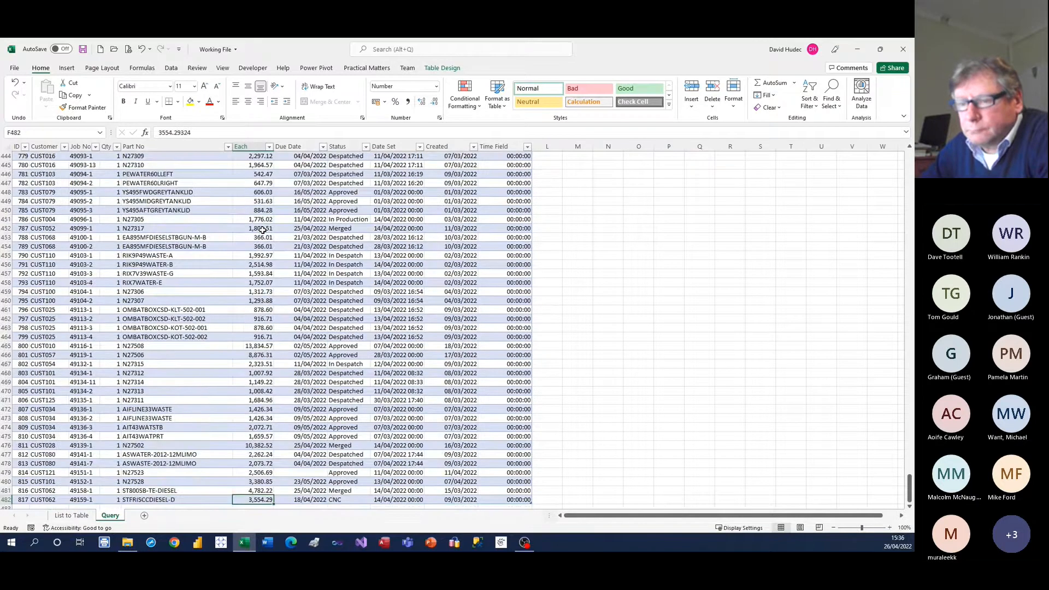
scroll(262, 229, down, 2)
click(33, 400)
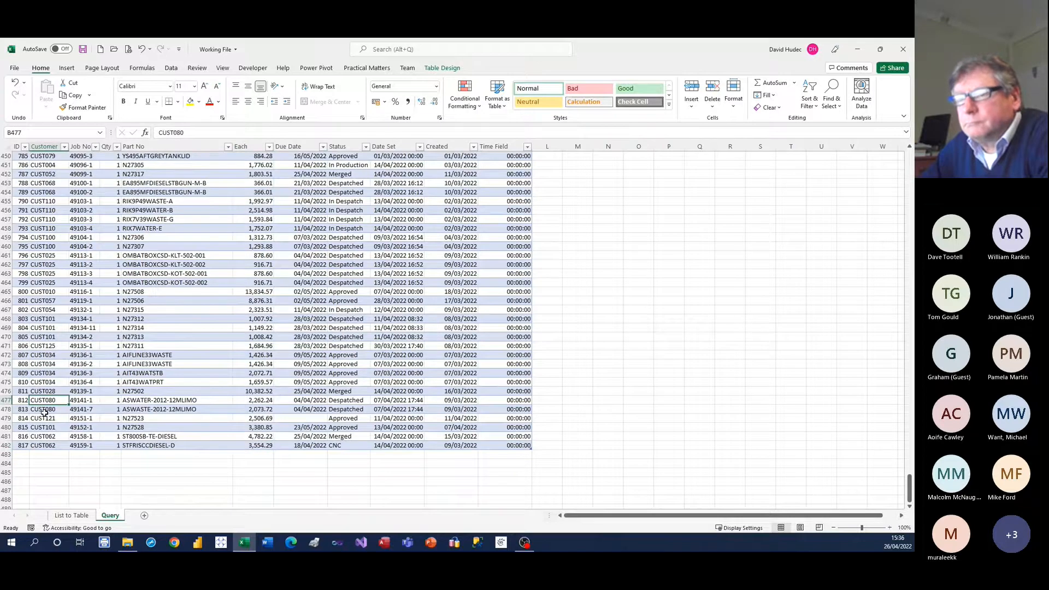
key(ctrl+Up)
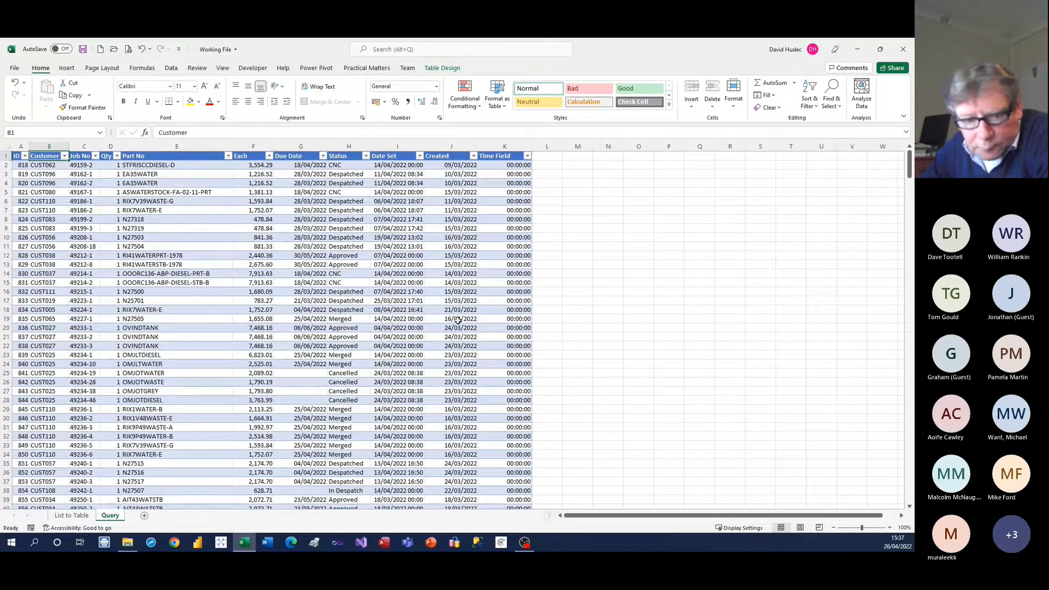
key(alt+F11)
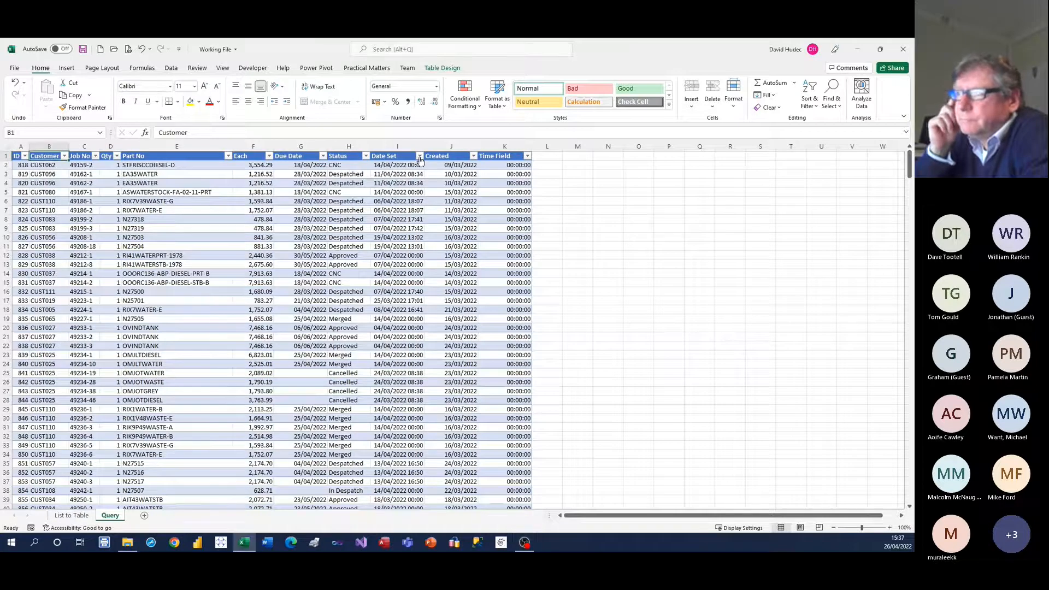
Examine how the Date Set column's filter groups dates by year, month and day, leaving the table unfiltered
click(420, 157)
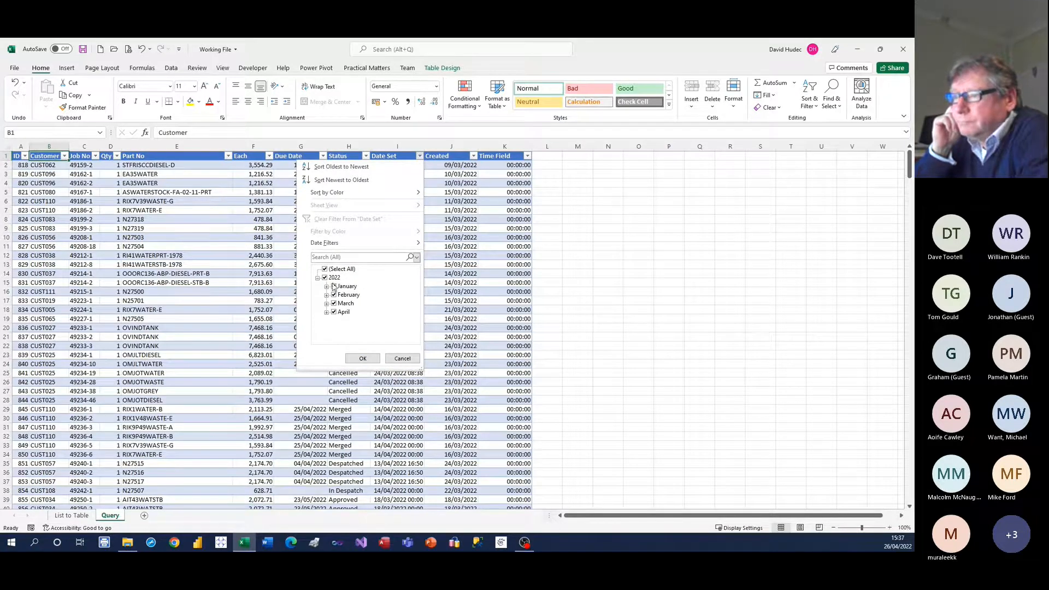
click(326, 303)
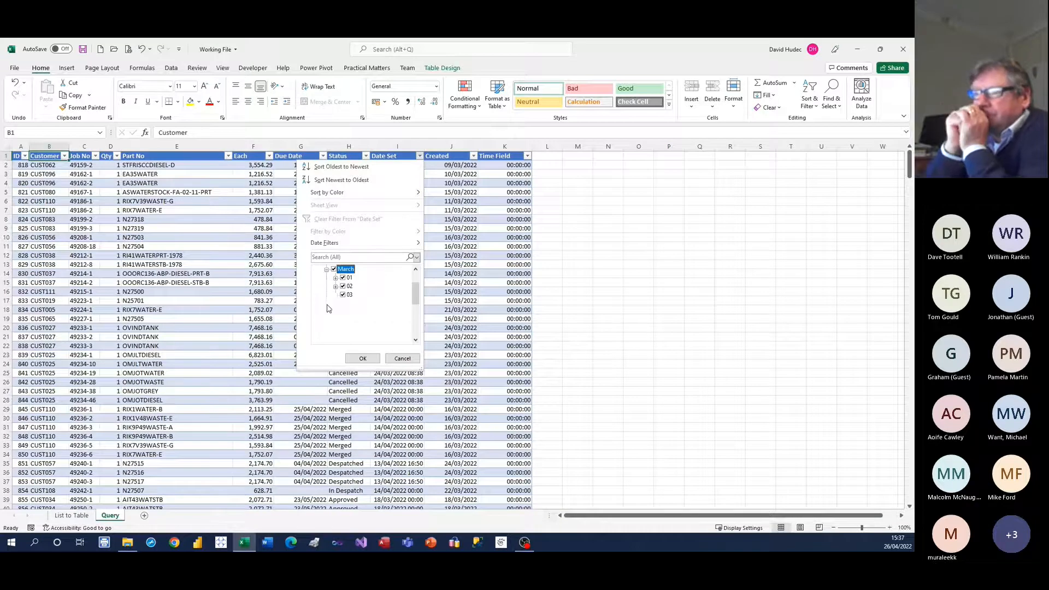
scroll(352, 308, up, 2)
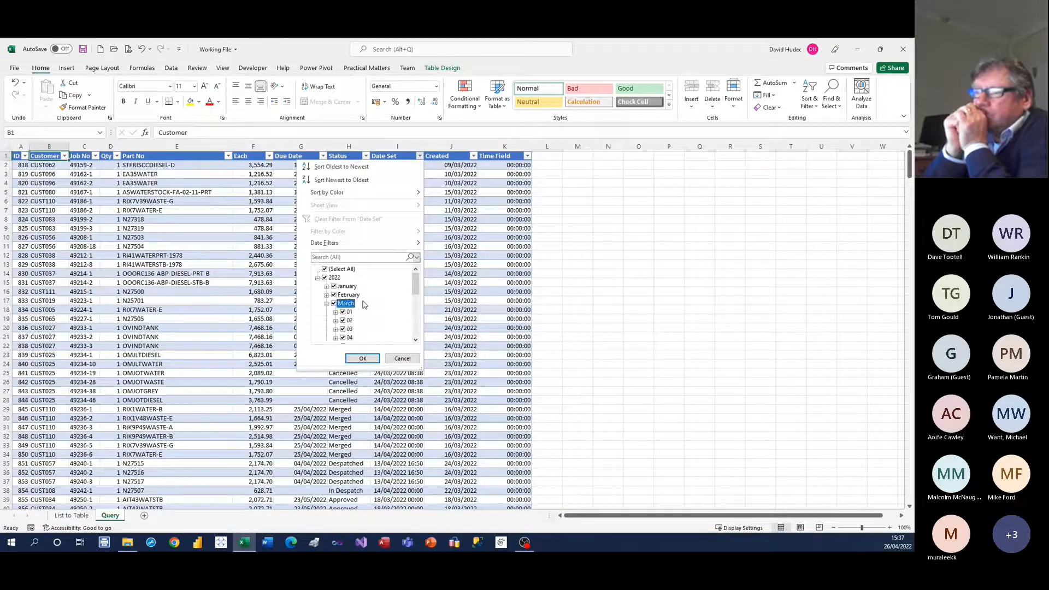
click(326, 303)
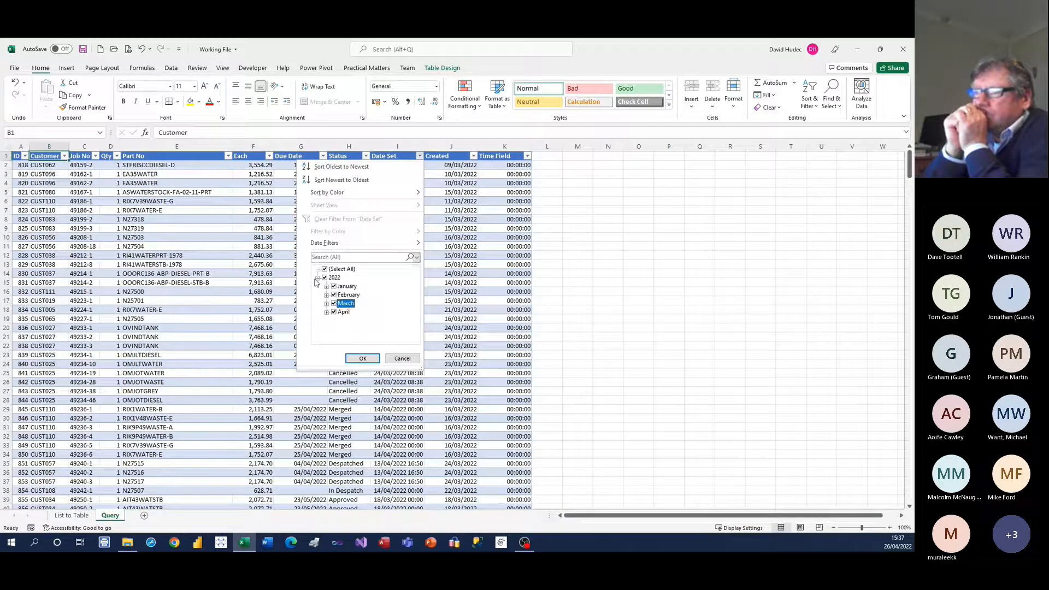
click(317, 277)
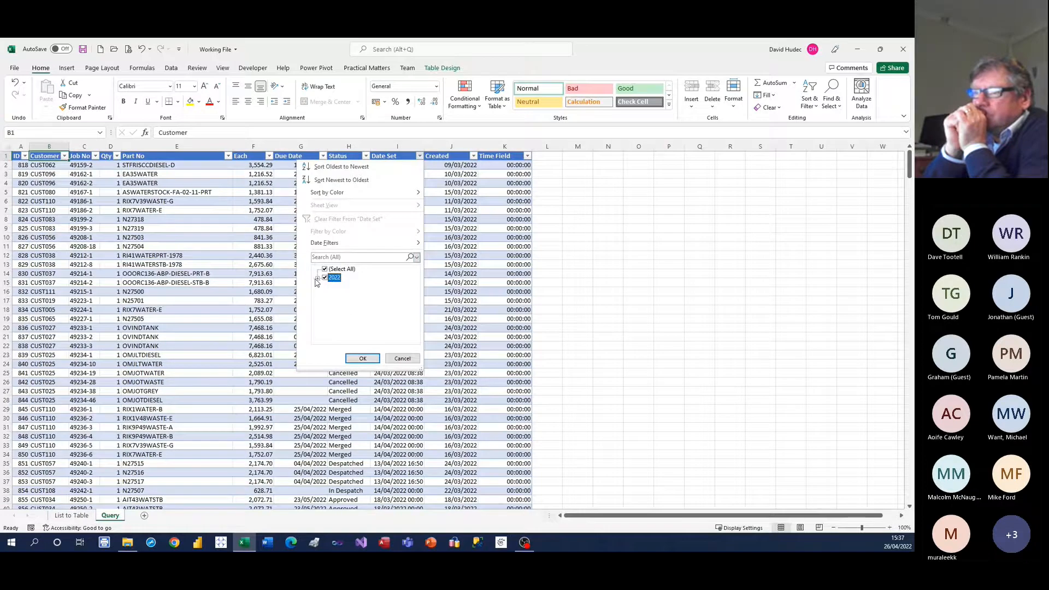
click(317, 278)
click(378, 356)
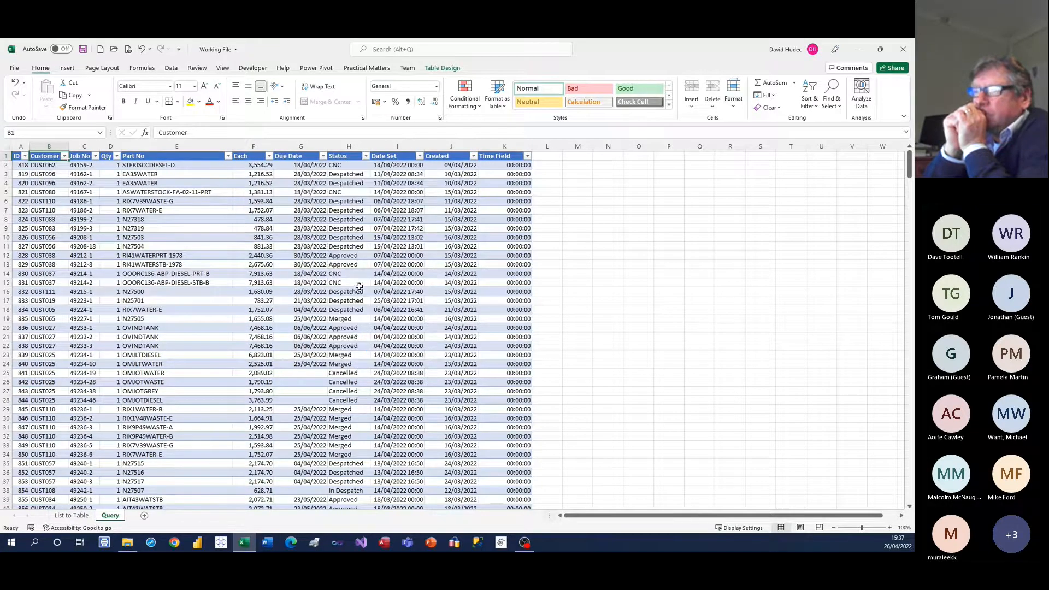
click(348, 239)
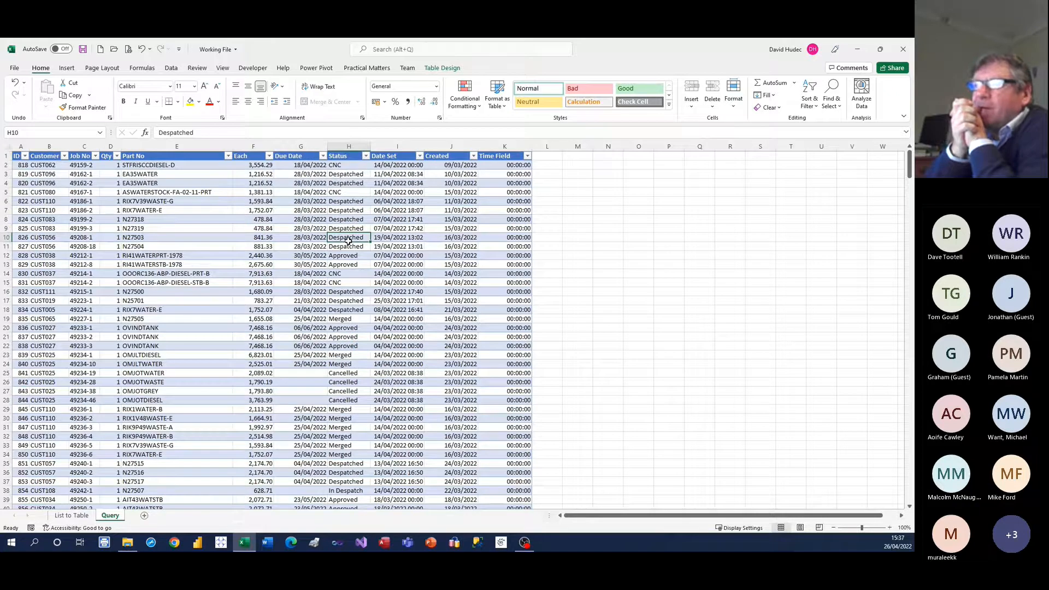
click(345, 249)
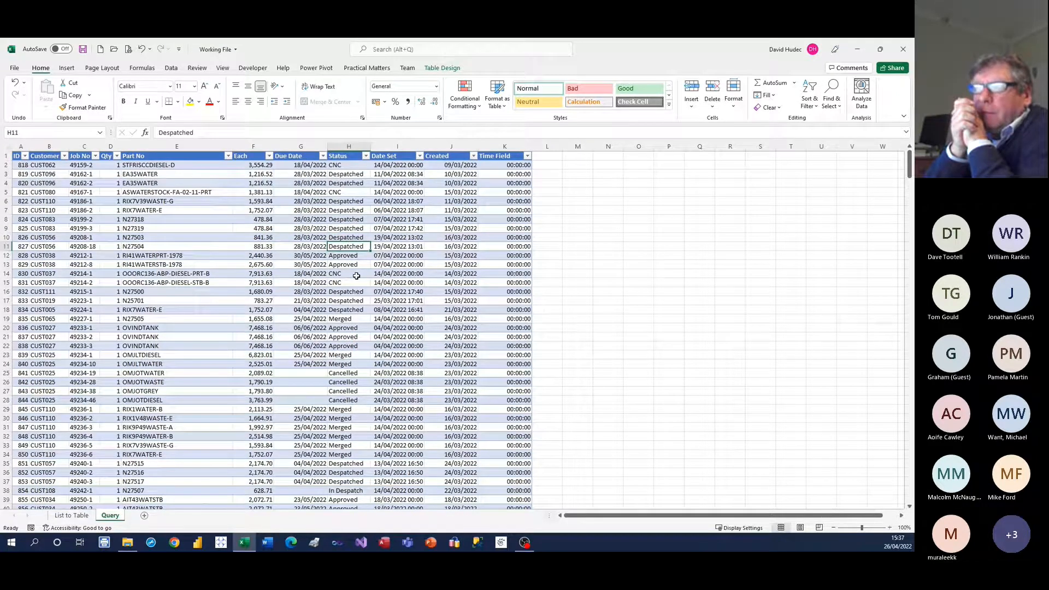
click(419, 157)
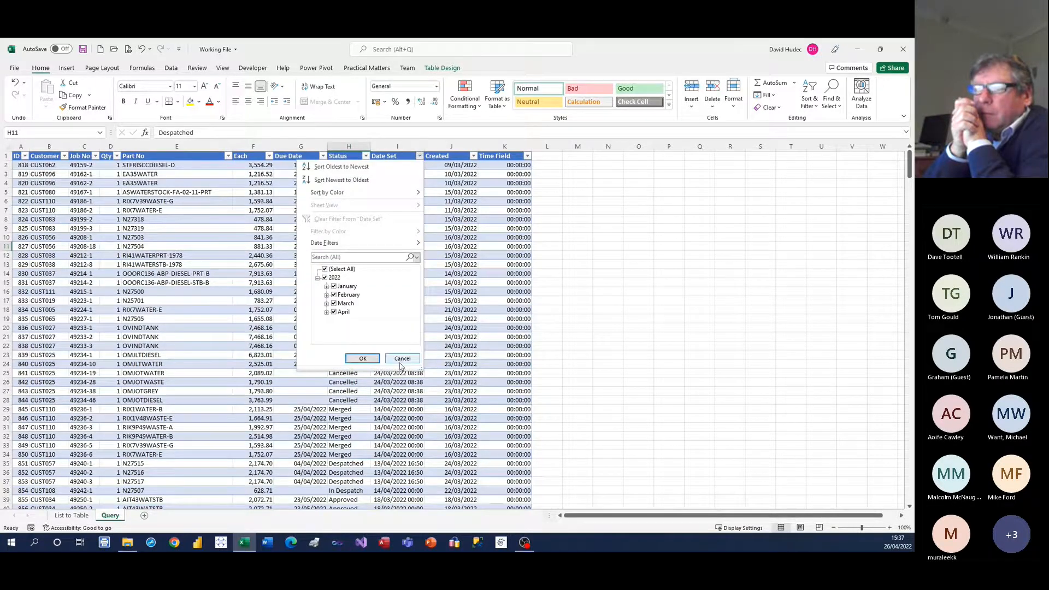
click(402, 360)
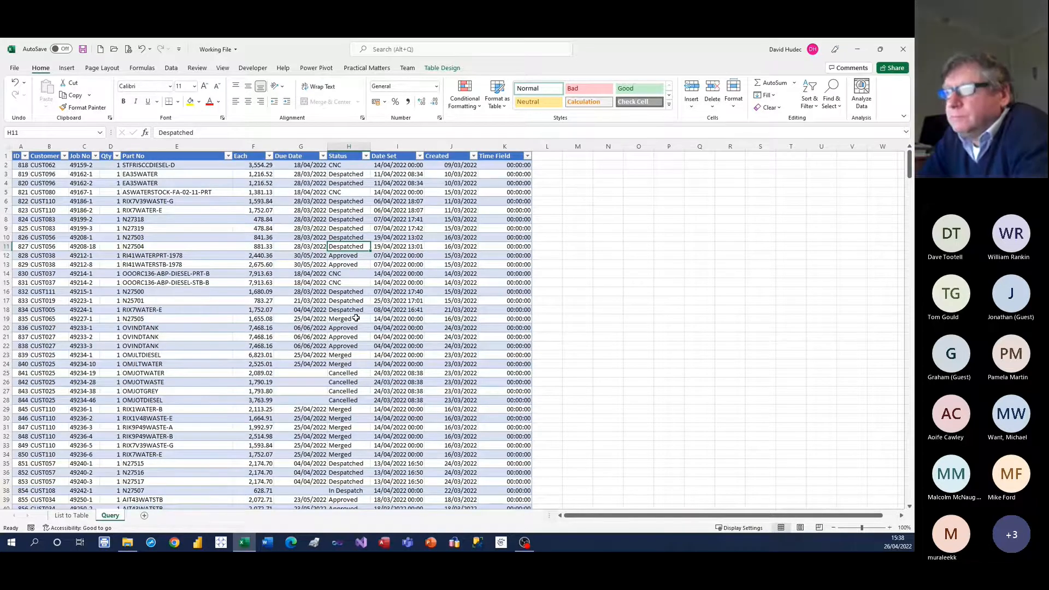
Review the status values offered by the Status column's filter, leave it unfiltered, and select blank cell O2 beside the table
click(348, 267)
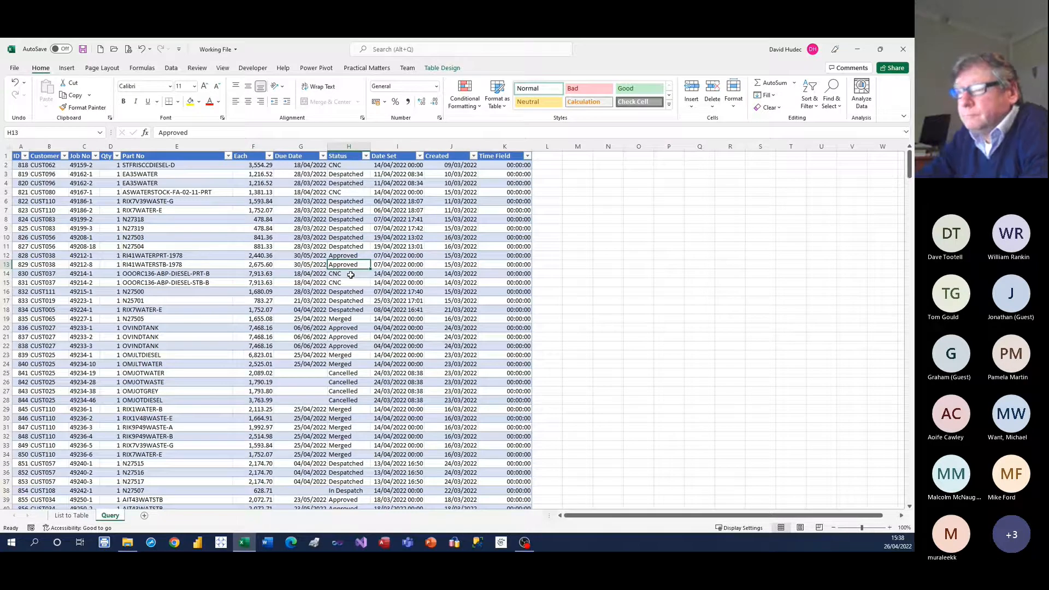
click(358, 201)
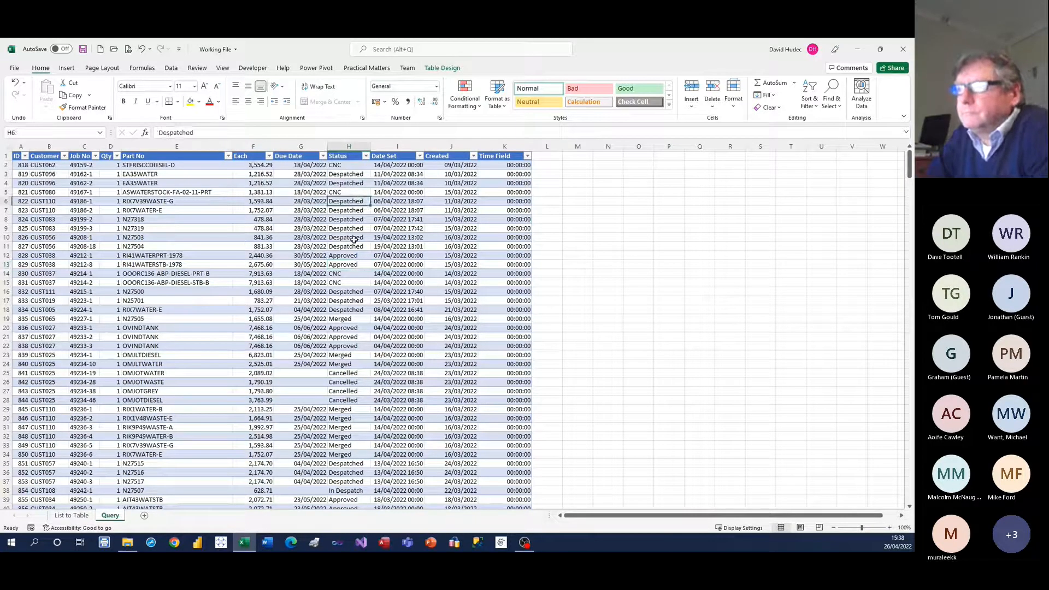
click(347, 157)
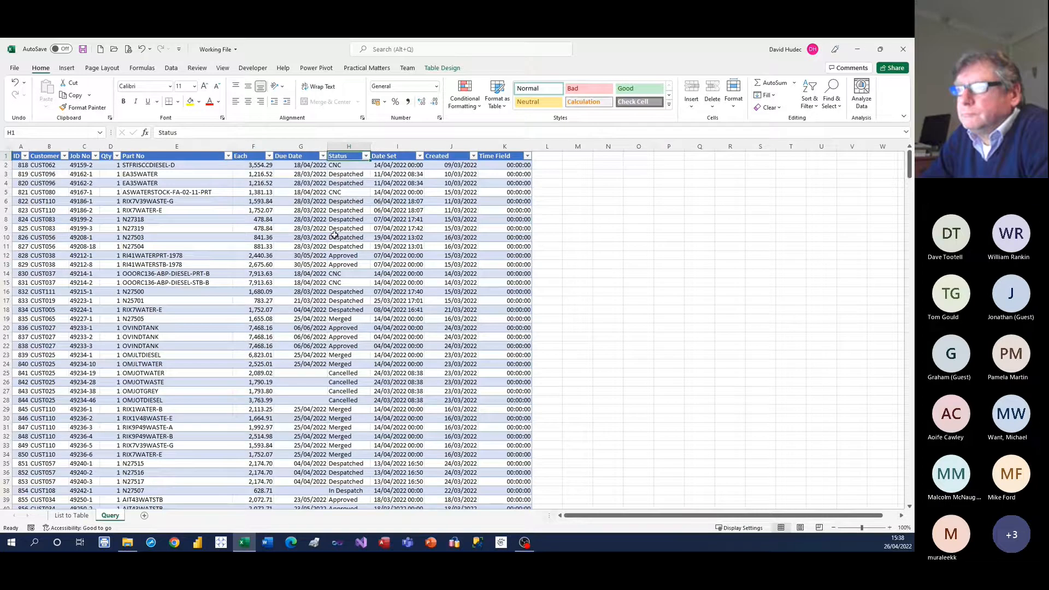
click(365, 156)
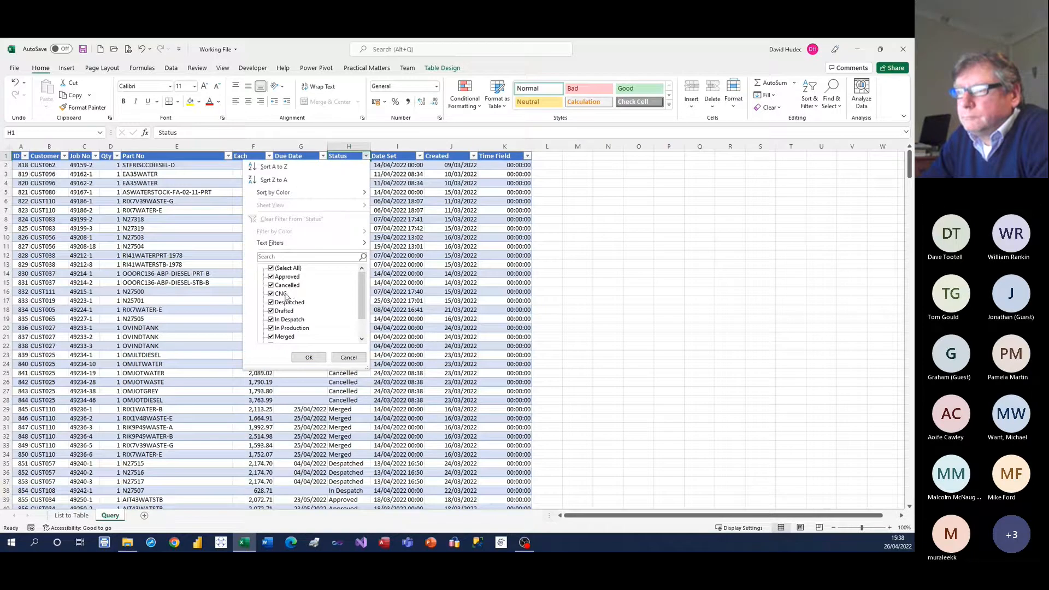
scroll(286, 280, down, 1)
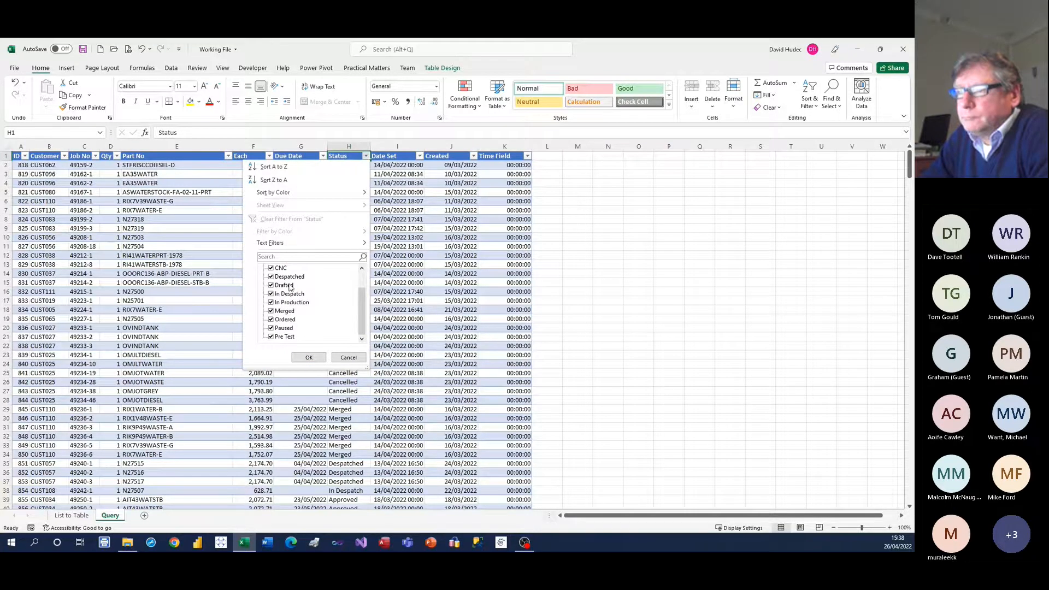
scroll(288, 296, up, 1)
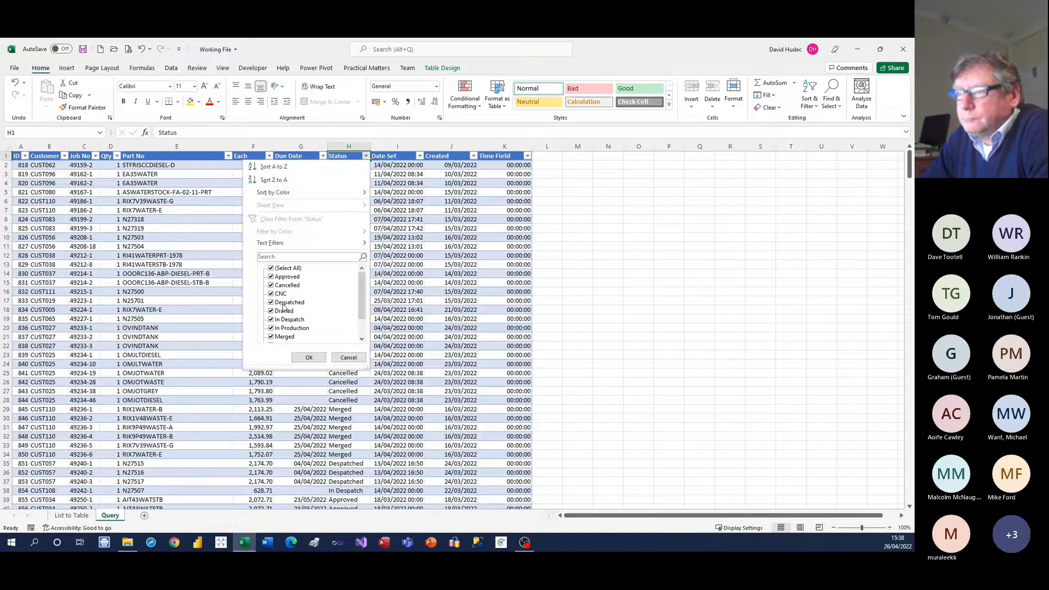
click(348, 358)
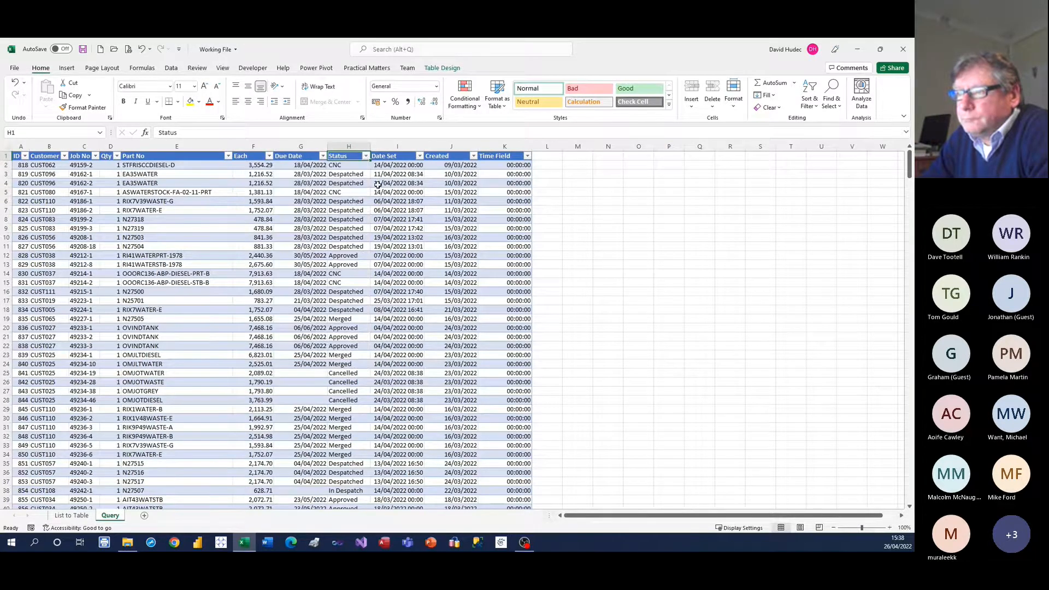
click(349, 175)
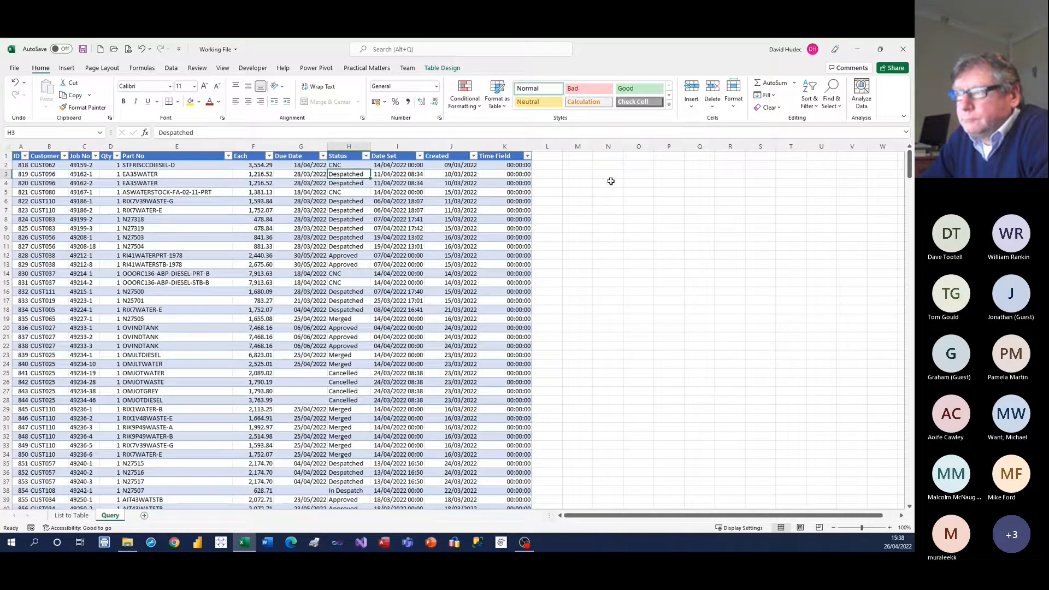
click(639, 165)
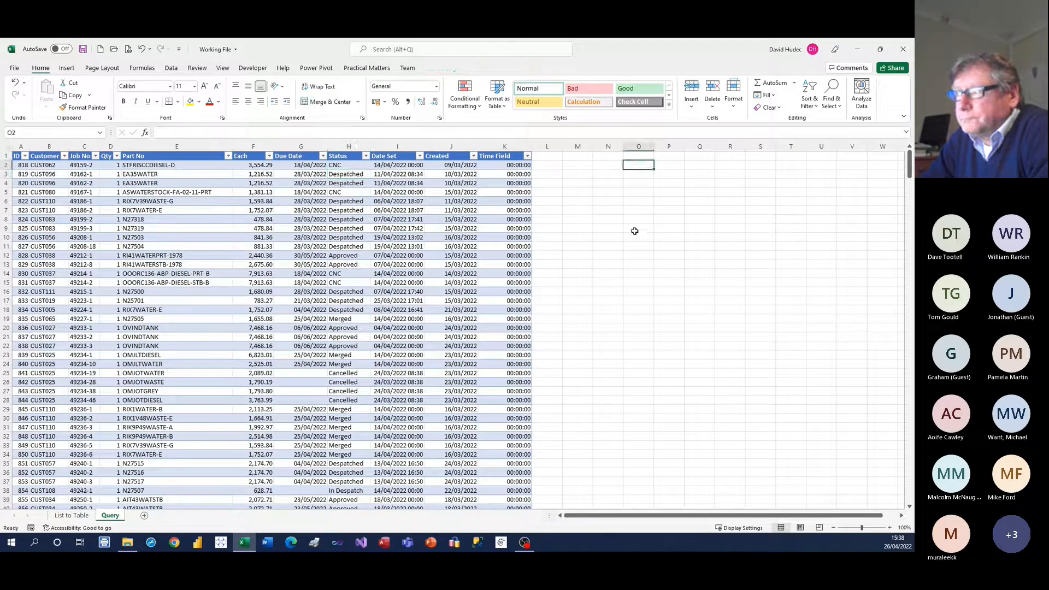
Enter =SORT(UNIQUE(Table_Query_from_CQIDSN[Status])) in cell O2 to list the distinct statuses alphabetically
text(=sort()
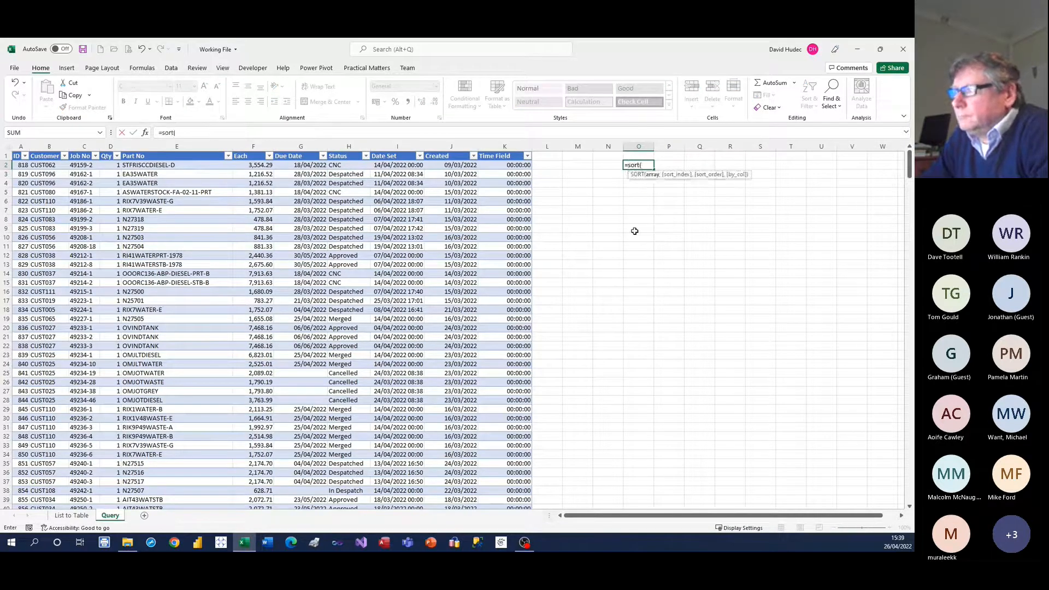
text(uni)
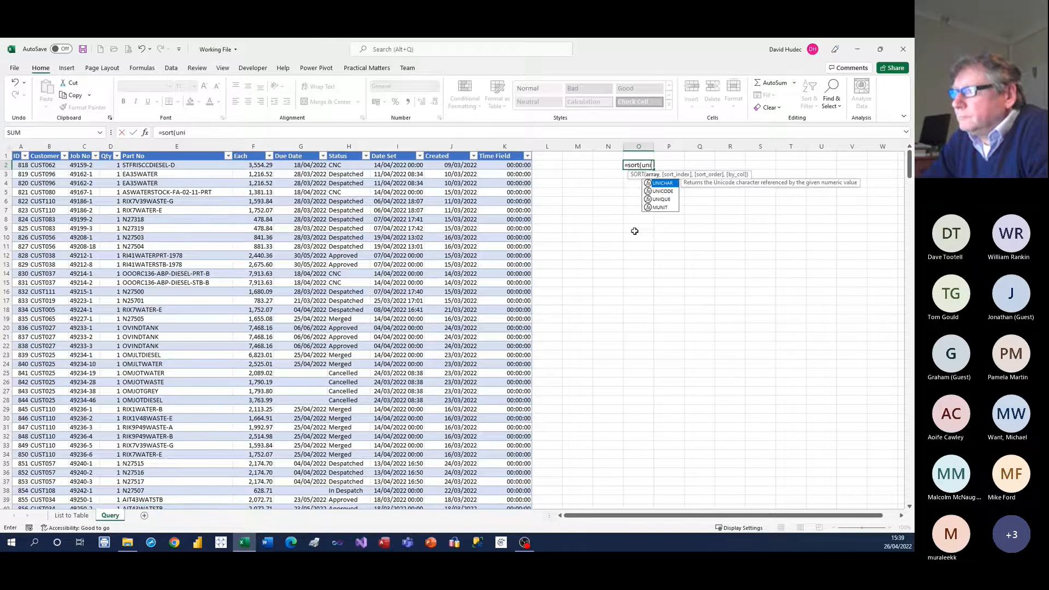
text(que()
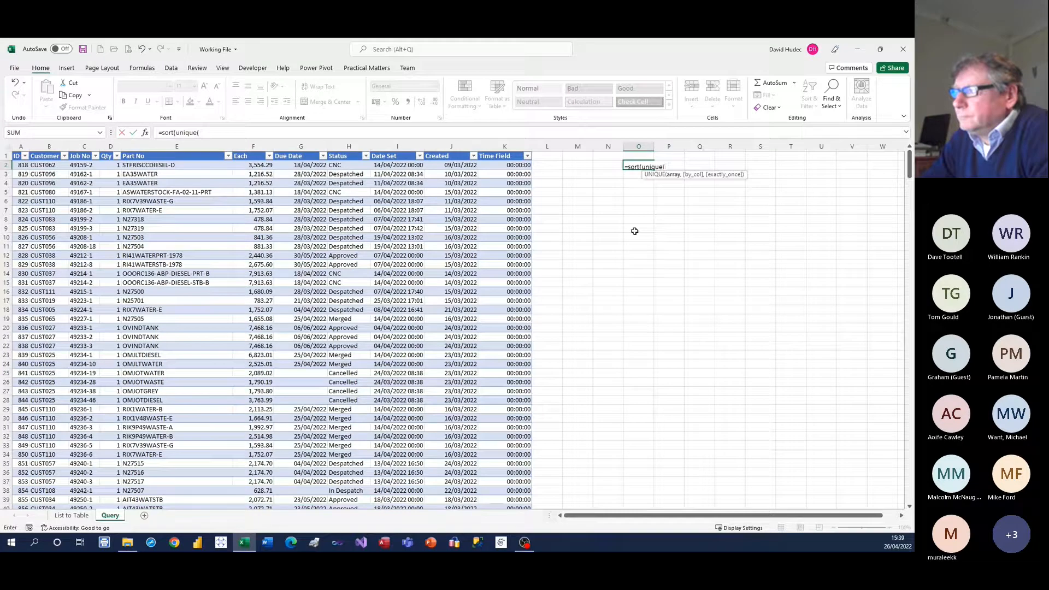
text(ta)
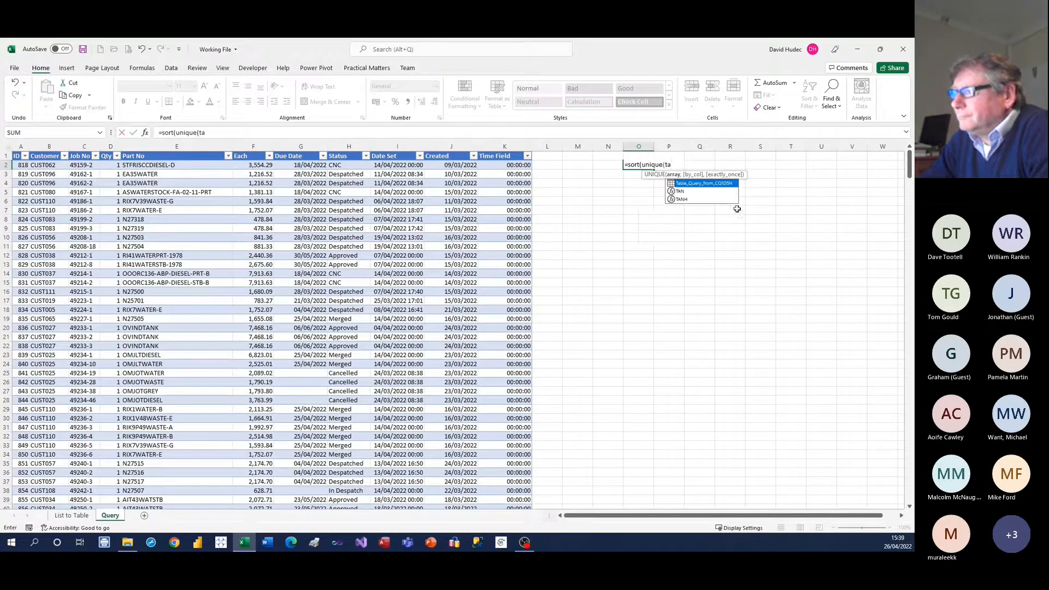
double_click(709, 187)
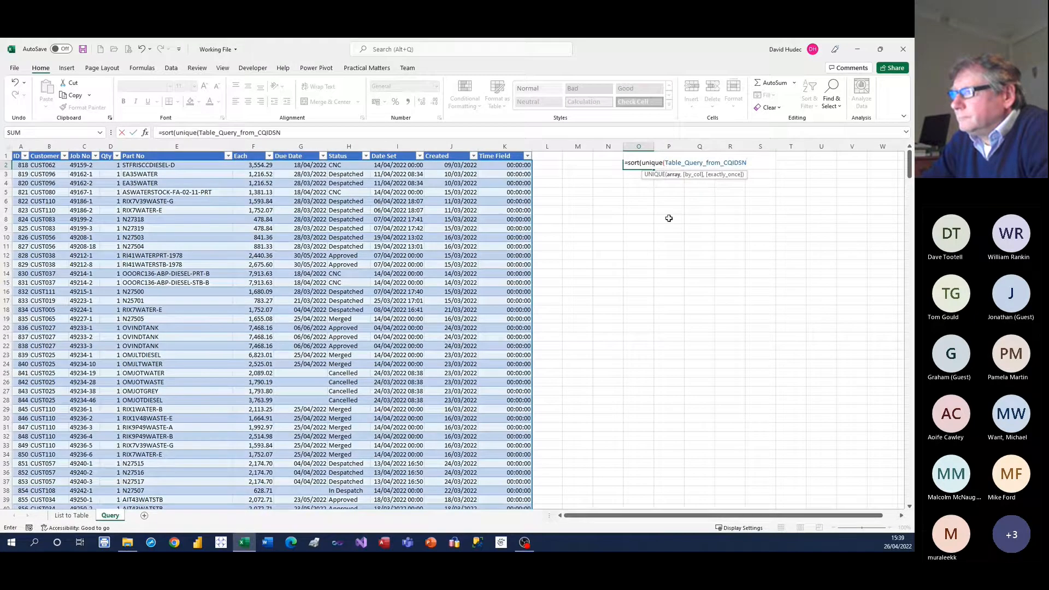
text([)
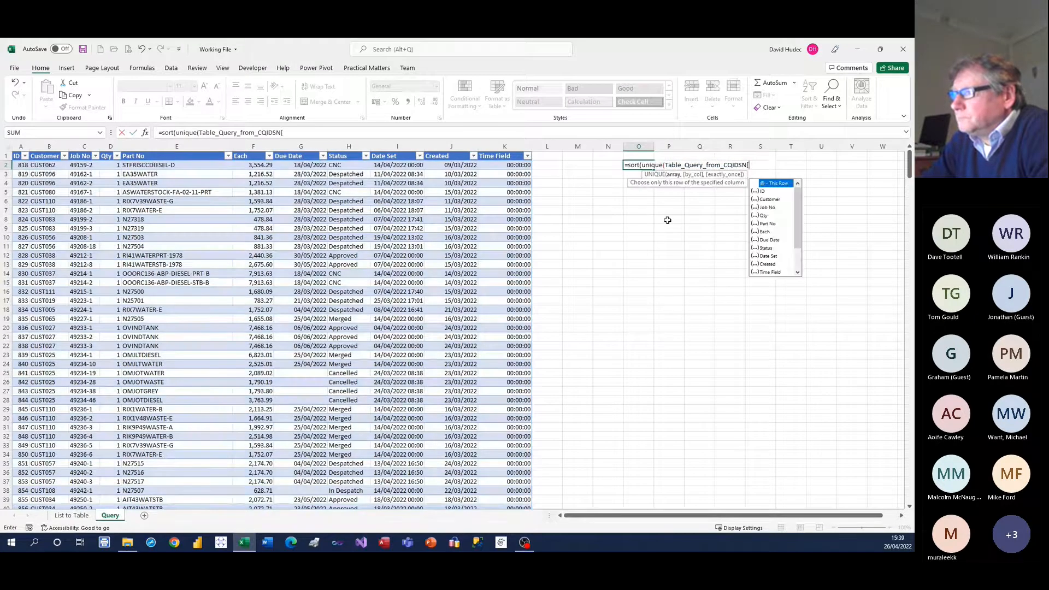
double_click(765, 249)
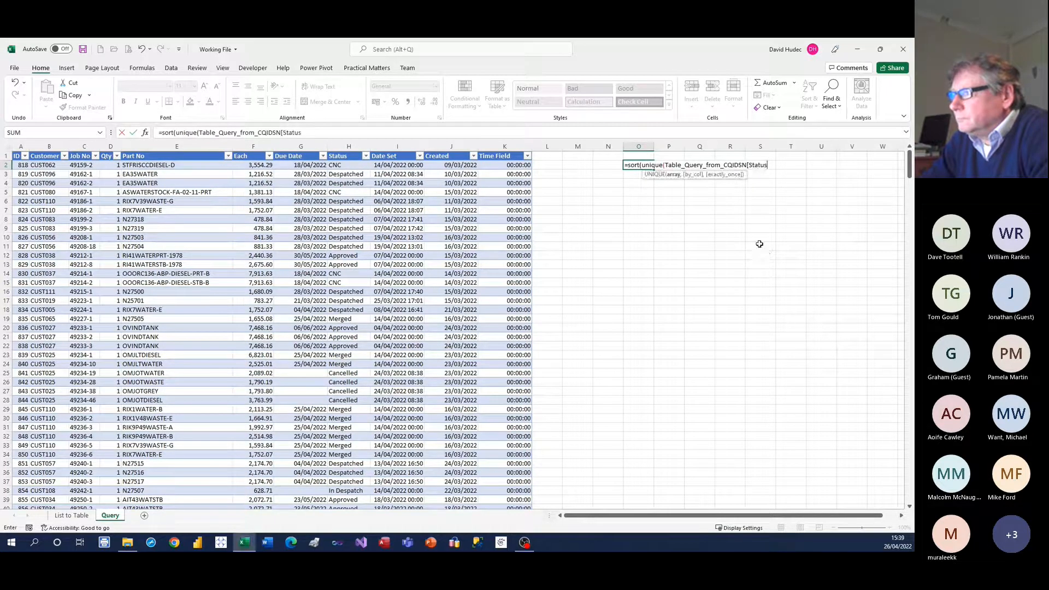
text(])))
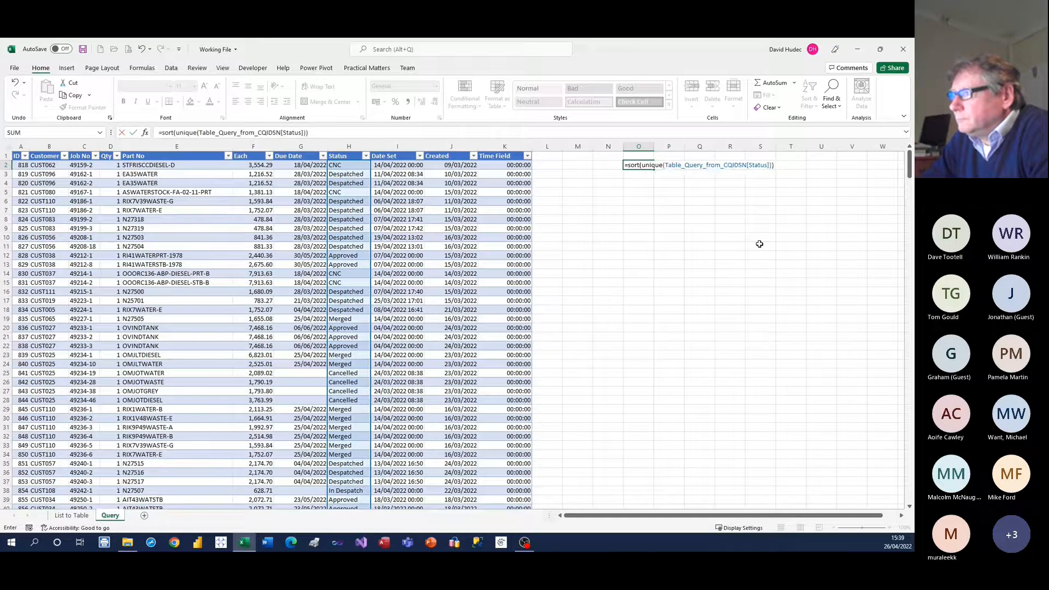
key(Return)
Autofit column O to the status list and check the formula shown for spilled cell O4
click(637, 164)
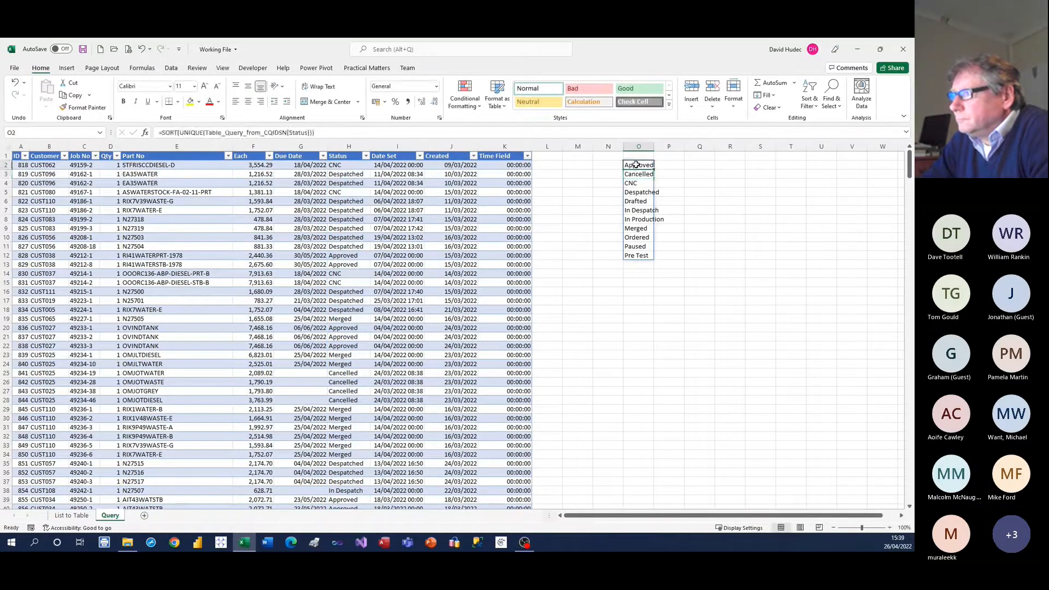
double_click(653, 146)
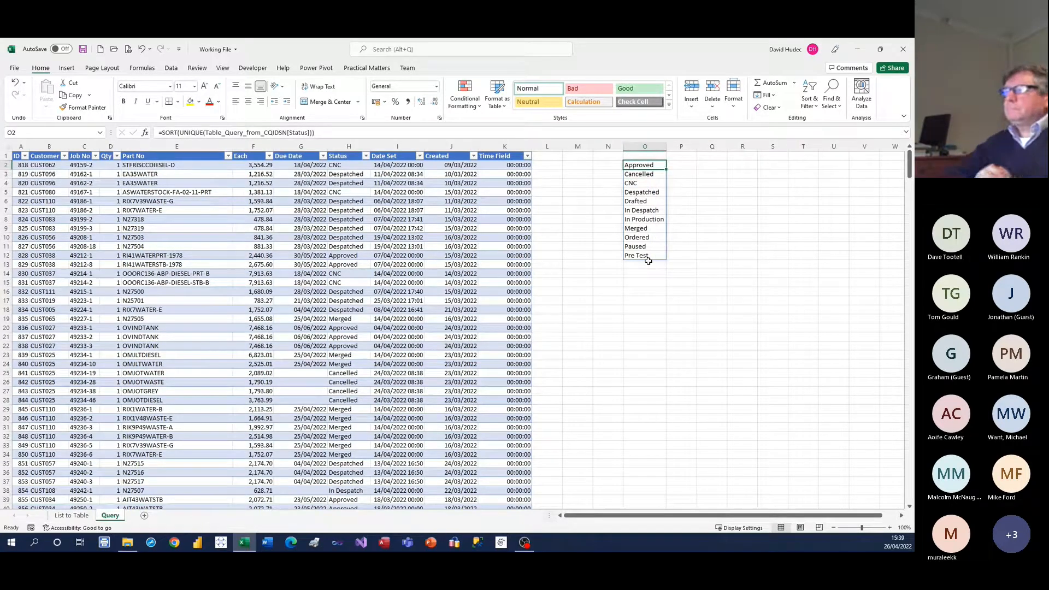
click(644, 184)
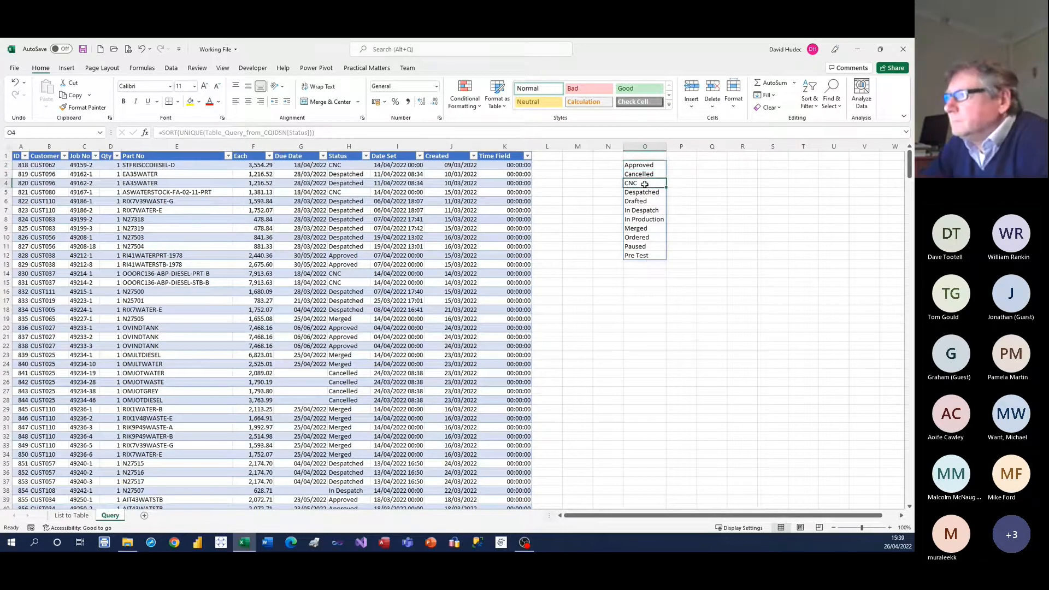
Rename the imported query table as CQITable and check the table reference in O2's formula
click(358, 219)
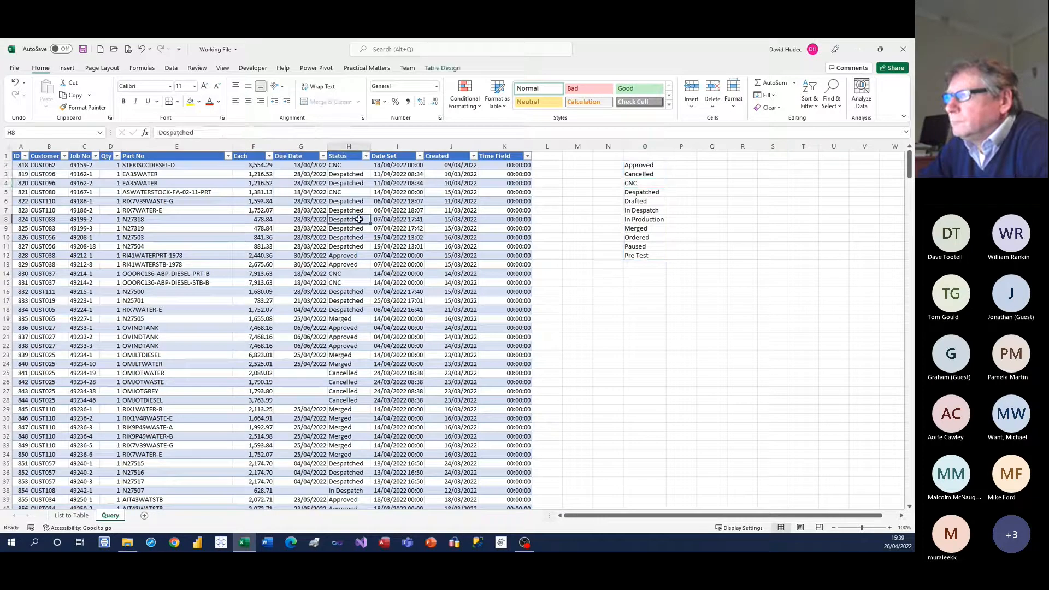
click(440, 69)
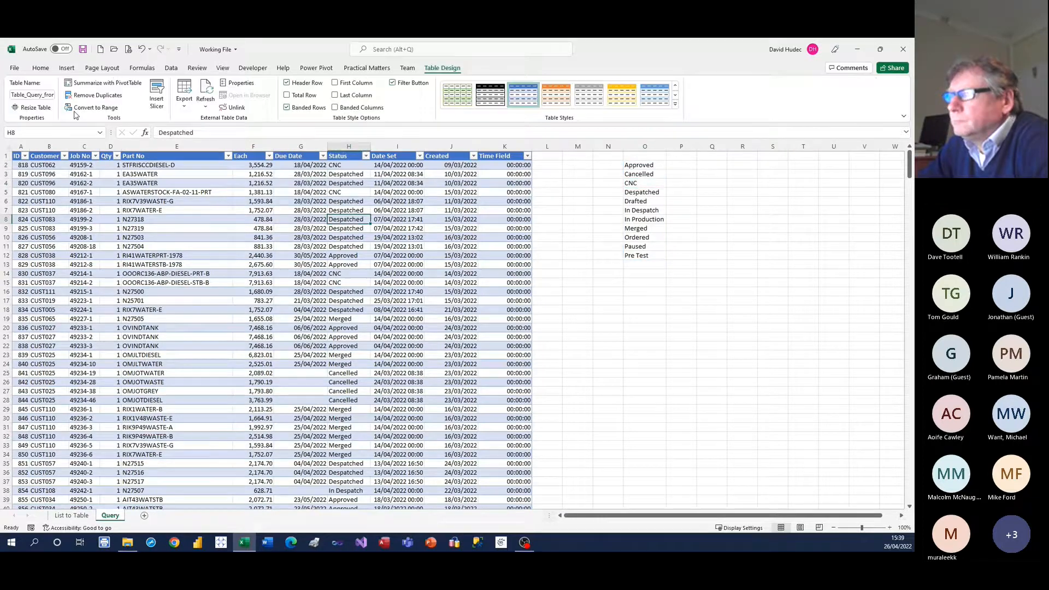
click(20, 96)
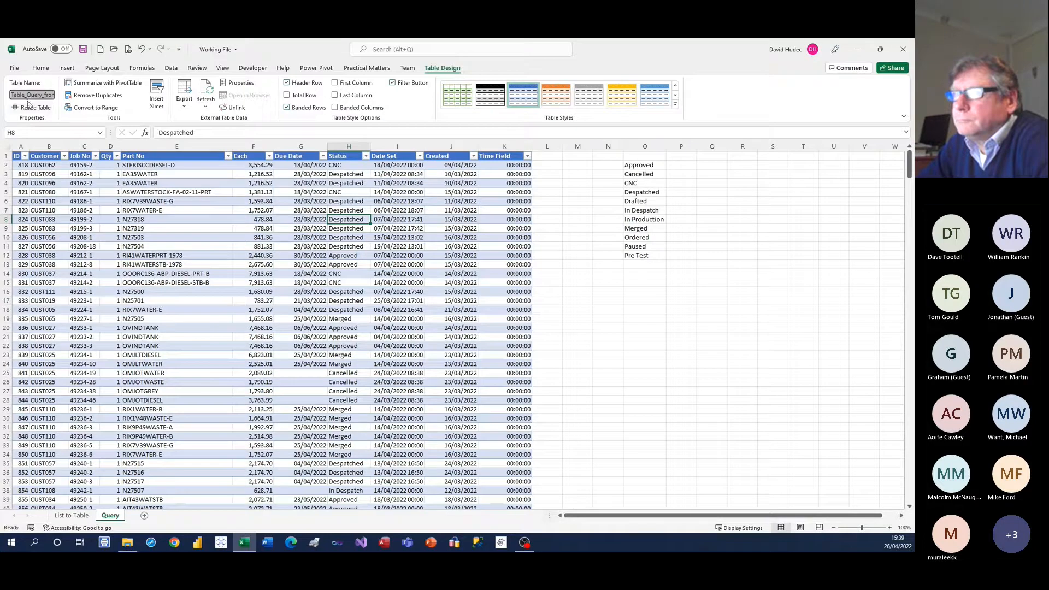
text(Tabl)
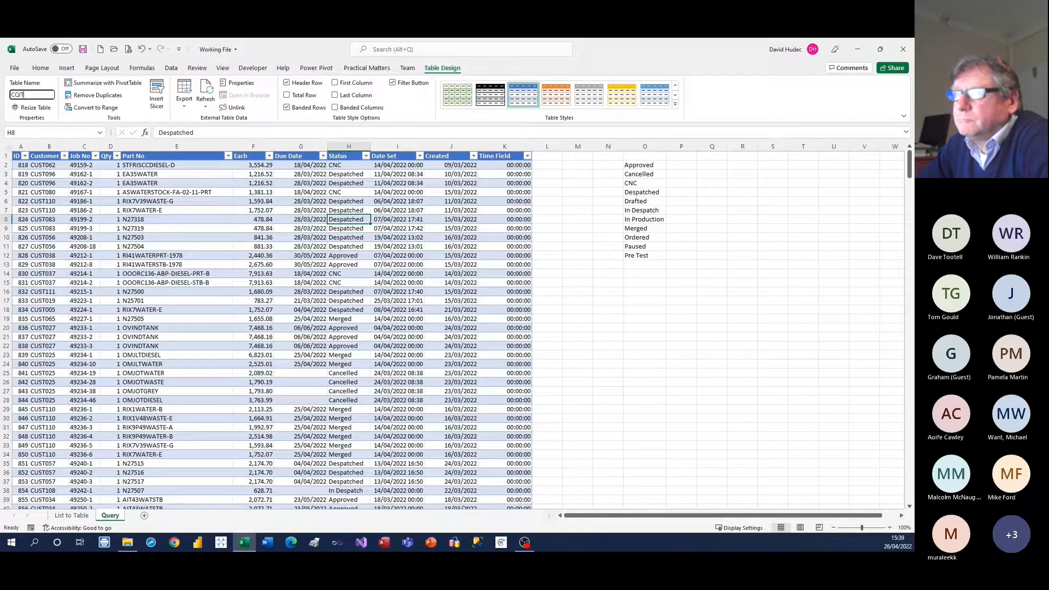
text(le)
key(Return)
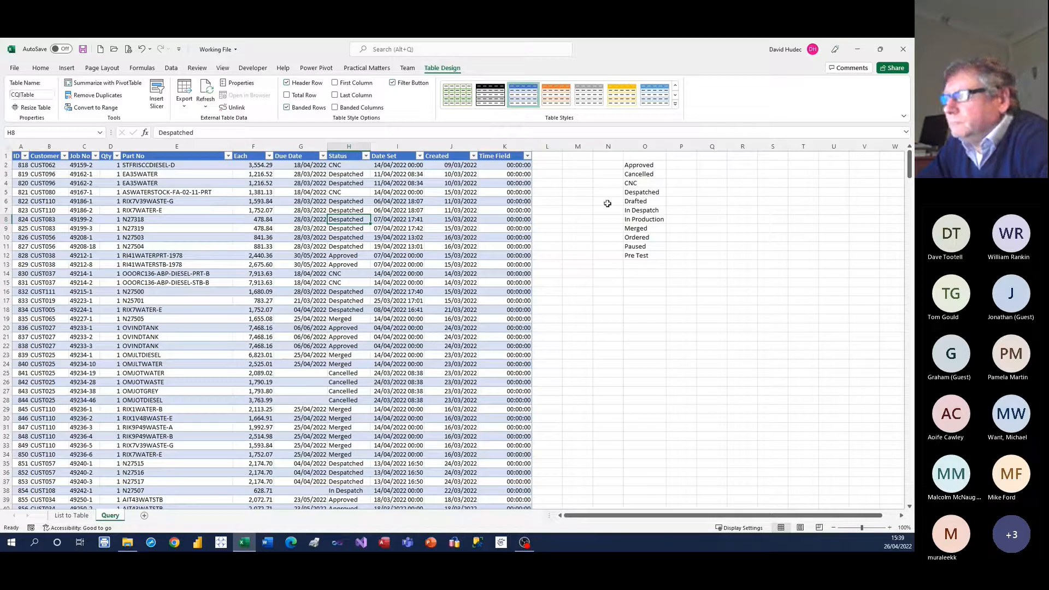
click(641, 166)
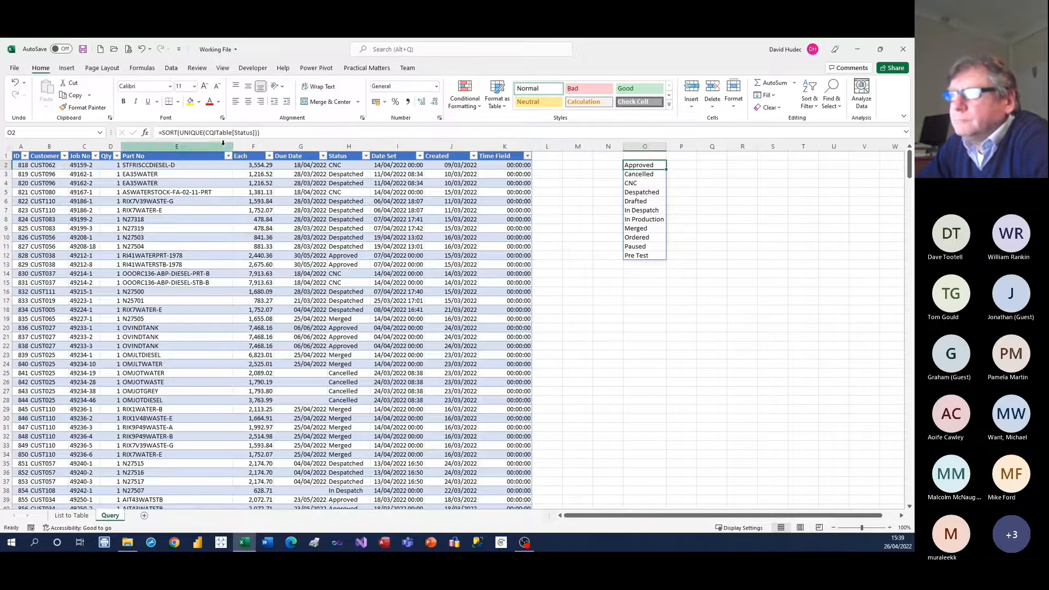
click(261, 218)
Copy the status list in O2:O12 and paste it at Q2 as values and number formats
drag(637, 165, 643, 253)
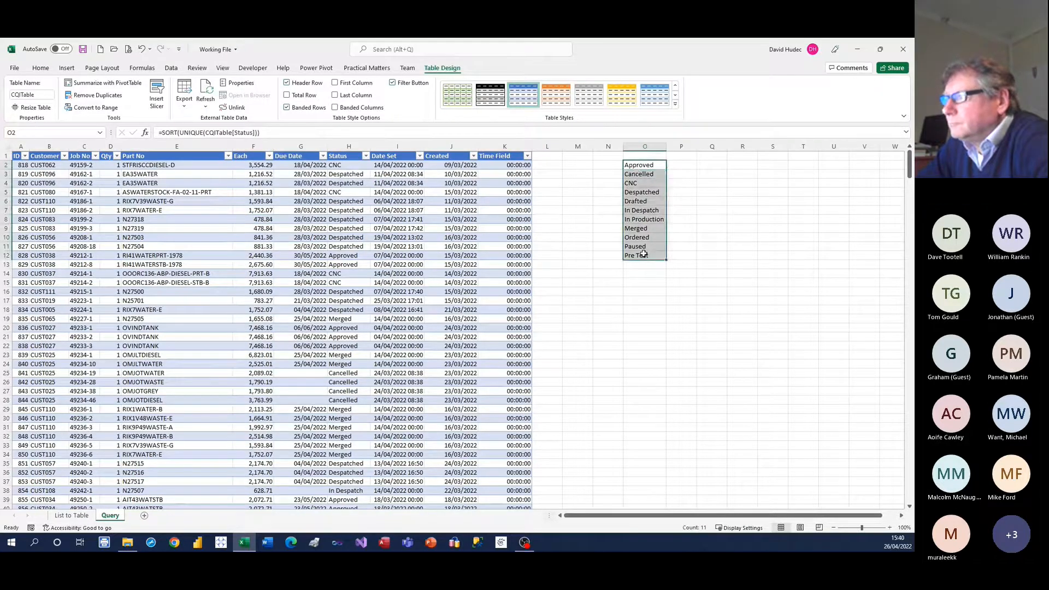
key(ctrl+c)
click(715, 167)
right_click(715, 166)
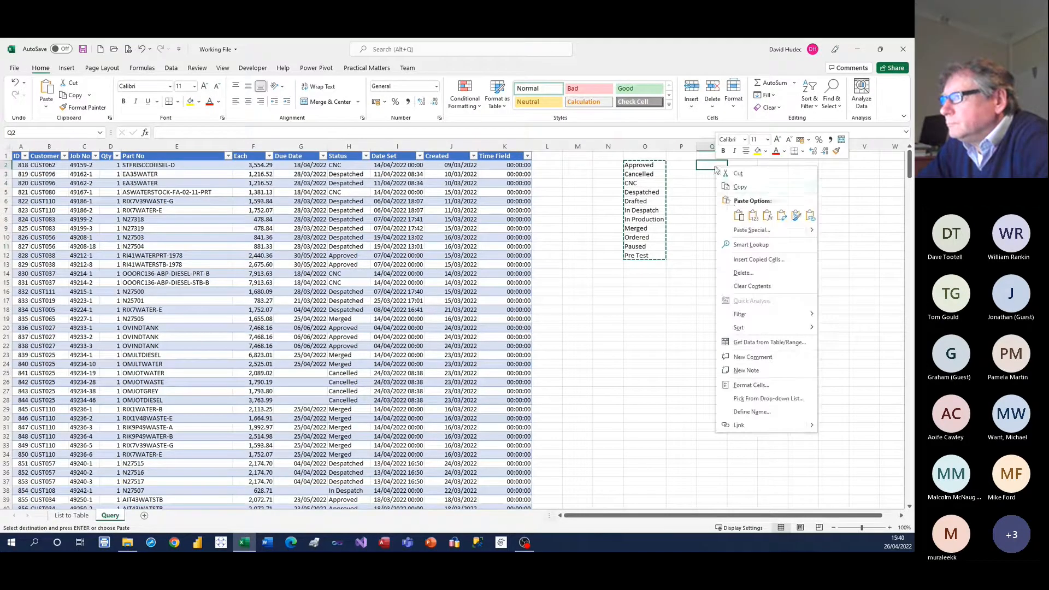
click(741, 230)
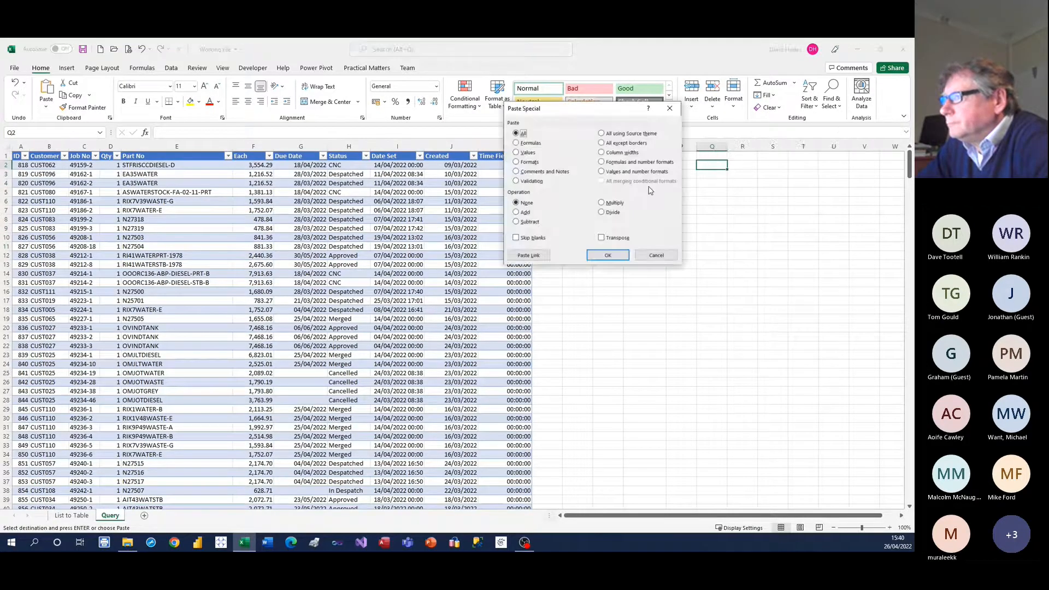
click(636, 173)
click(607, 255)
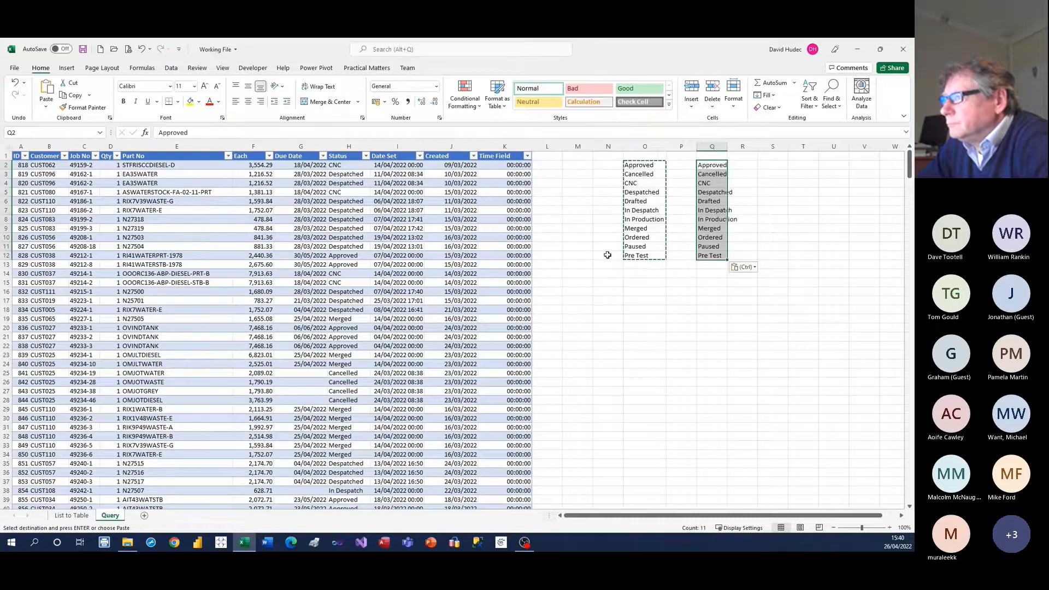
Fit column Q's width to the pasted list of status values
key(Escape)
click(712, 165)
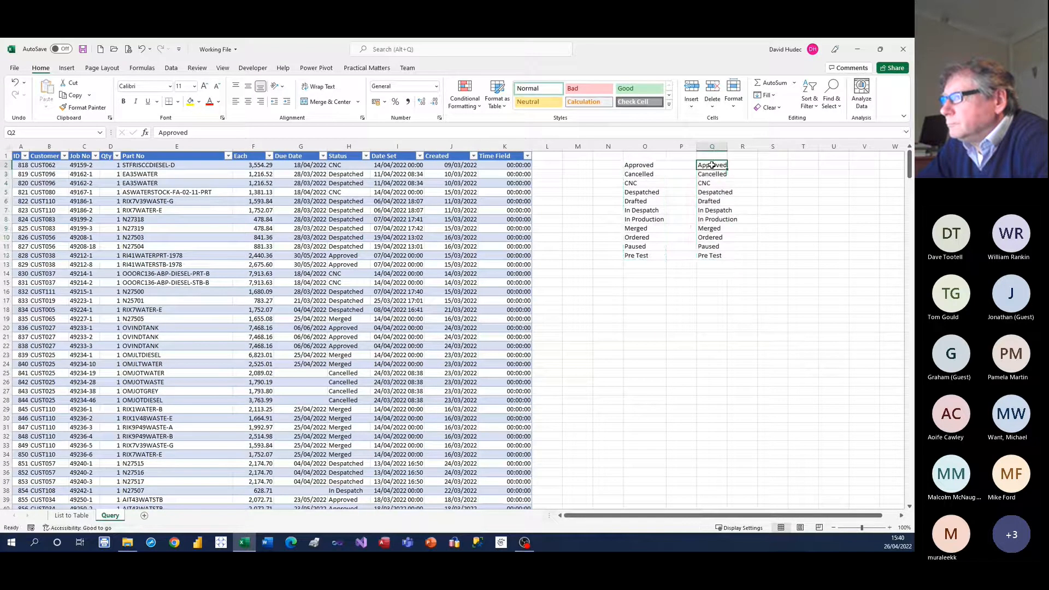
double_click(725, 147)
click(719, 183)
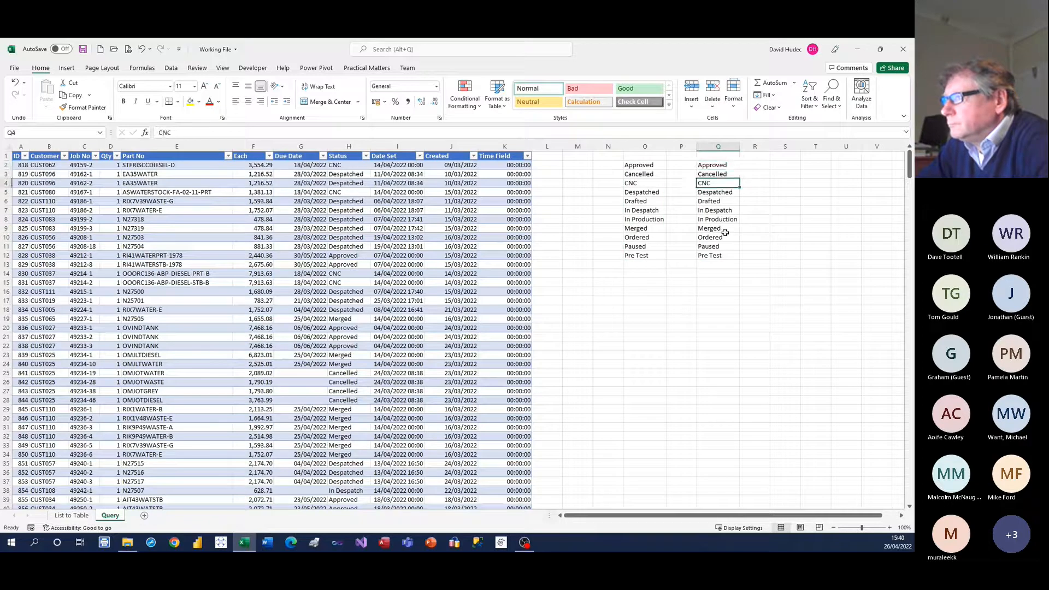
click(649, 165)
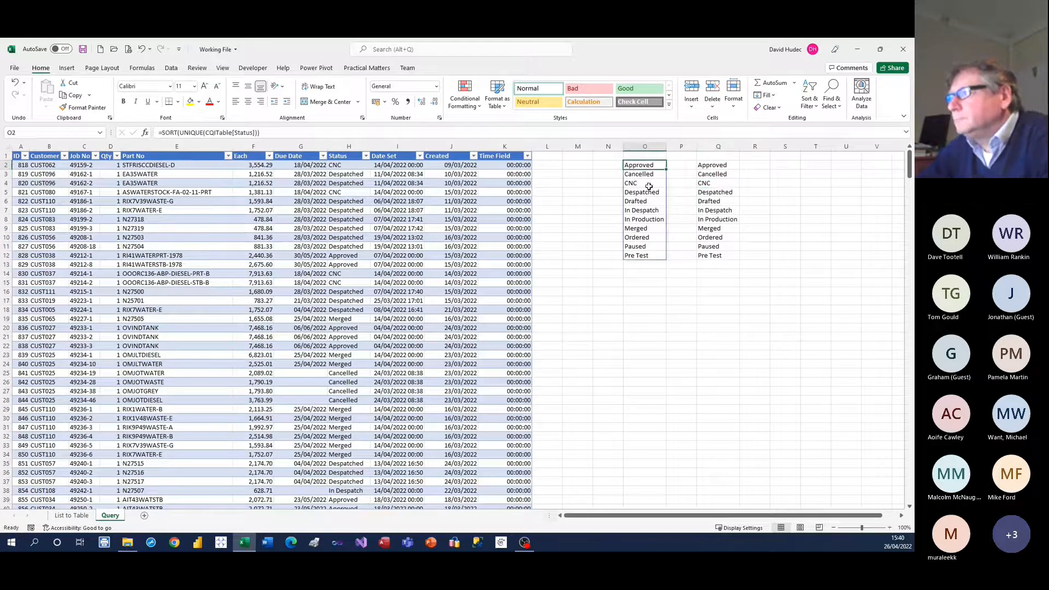
click(357, 210)
click(719, 192)
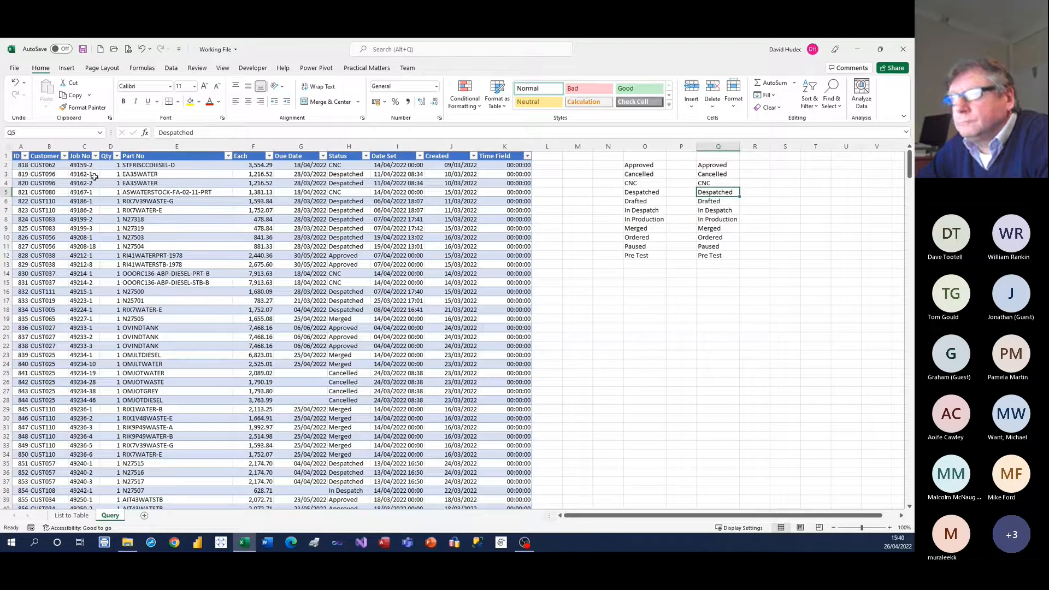
Insert two blank rows above the query table's header row
click(4, 156)
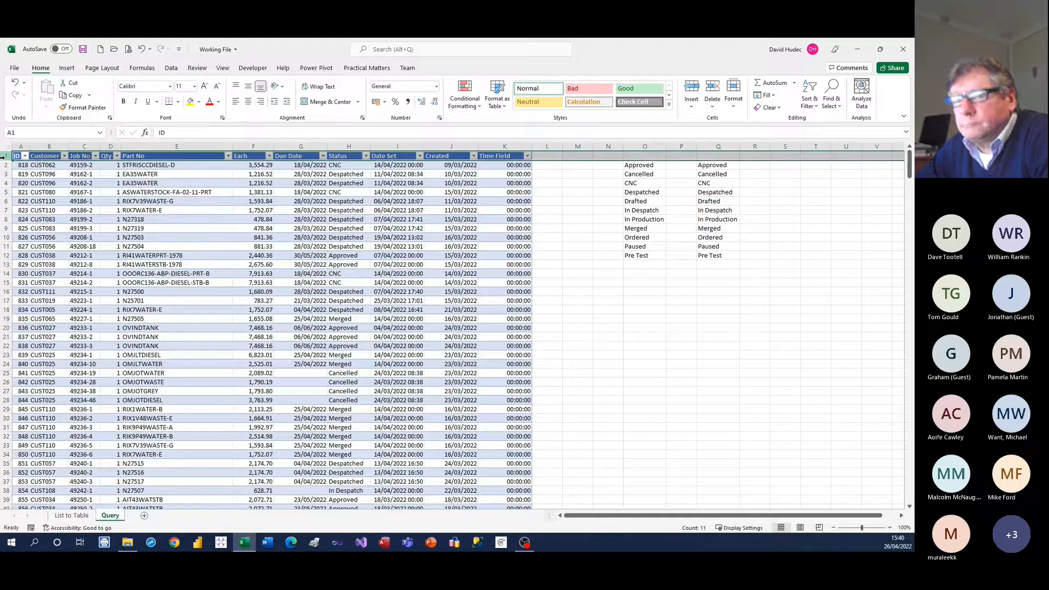
right_click(6, 159)
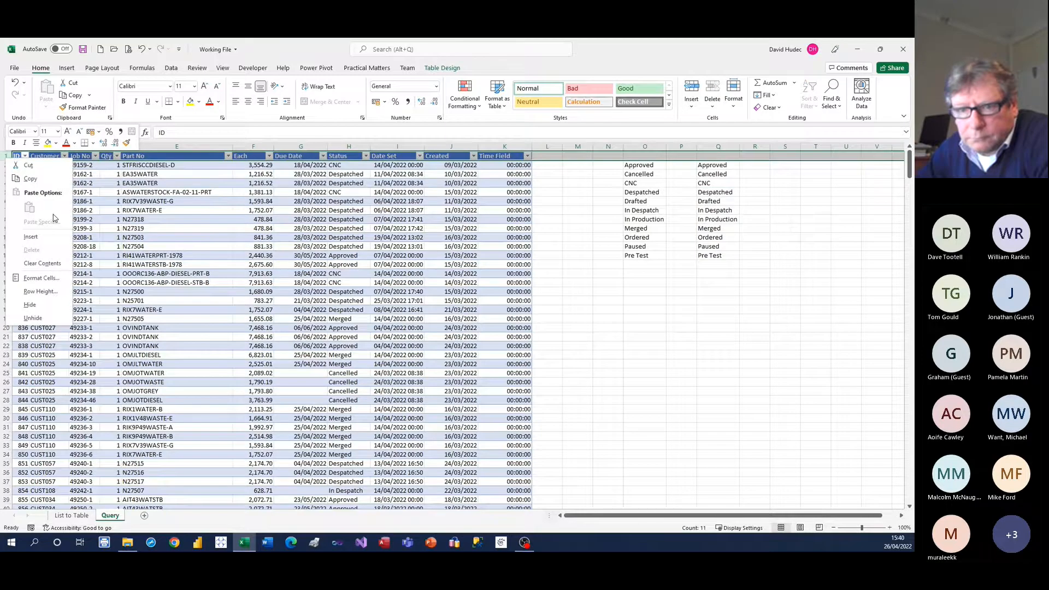
click(32, 237)
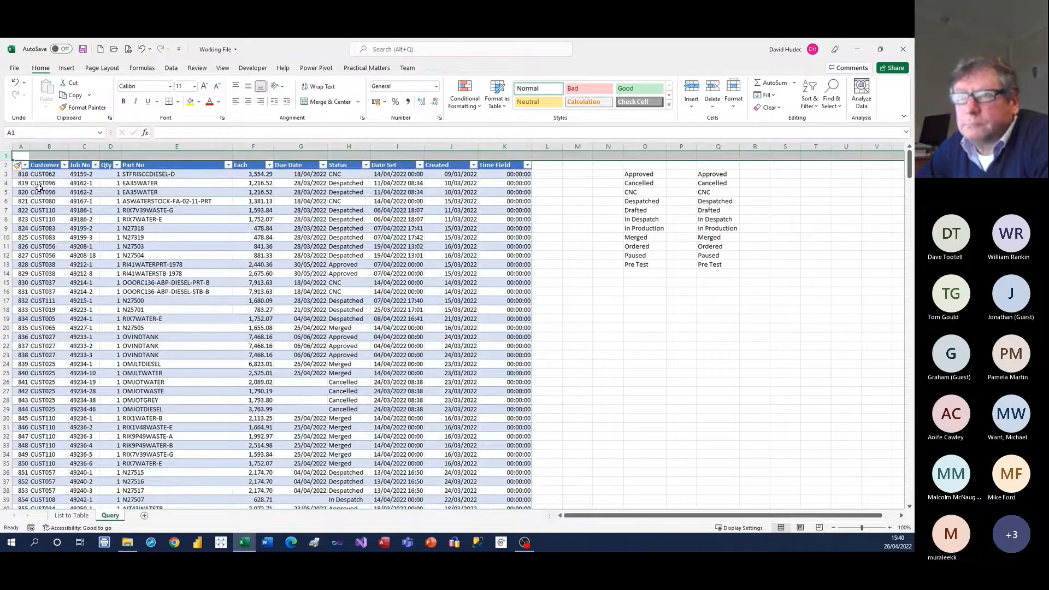
right_click(11, 156)
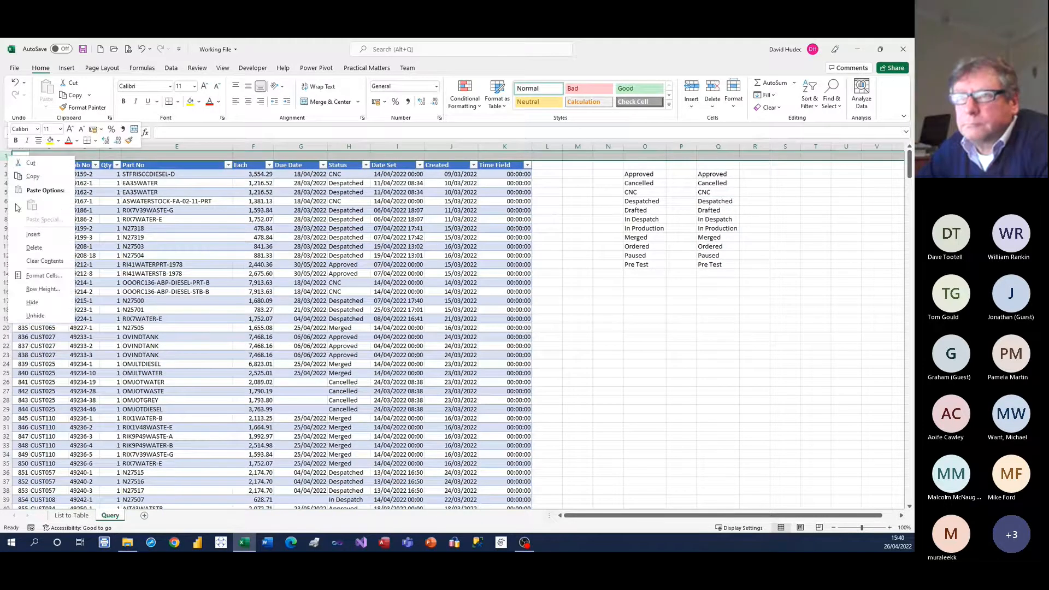
click(32, 235)
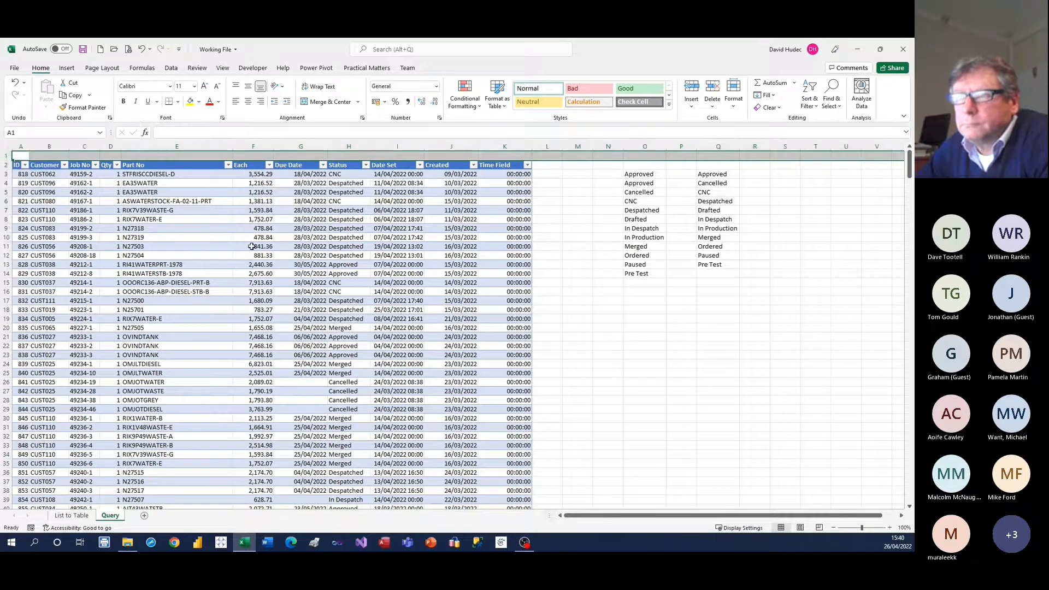
click(301, 237)
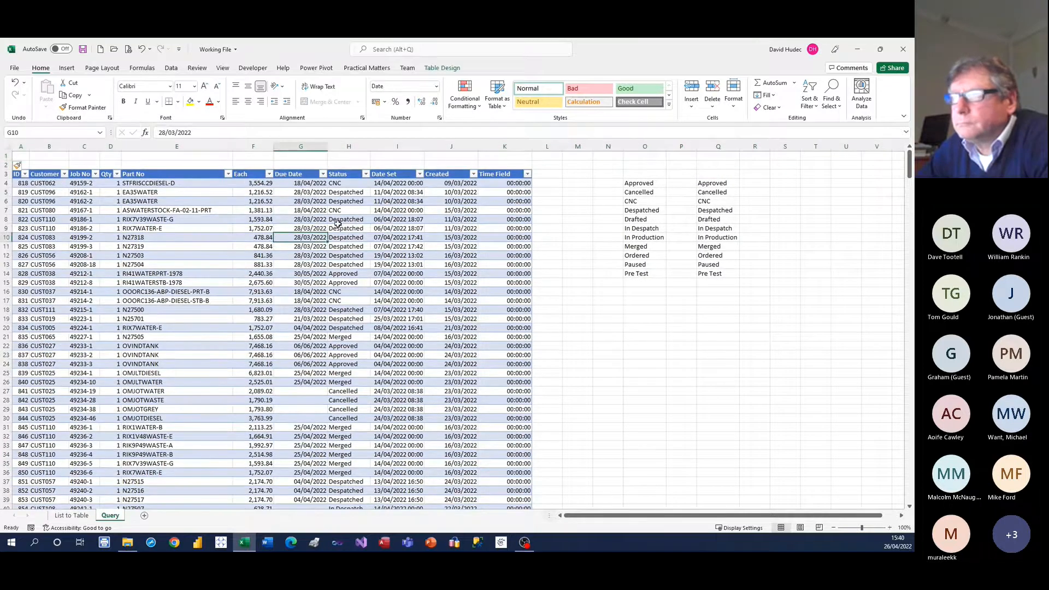
Add list data validation to cell H1 with the source =$Q$4:$Q$14, and choose Drafted from its list
click(348, 156)
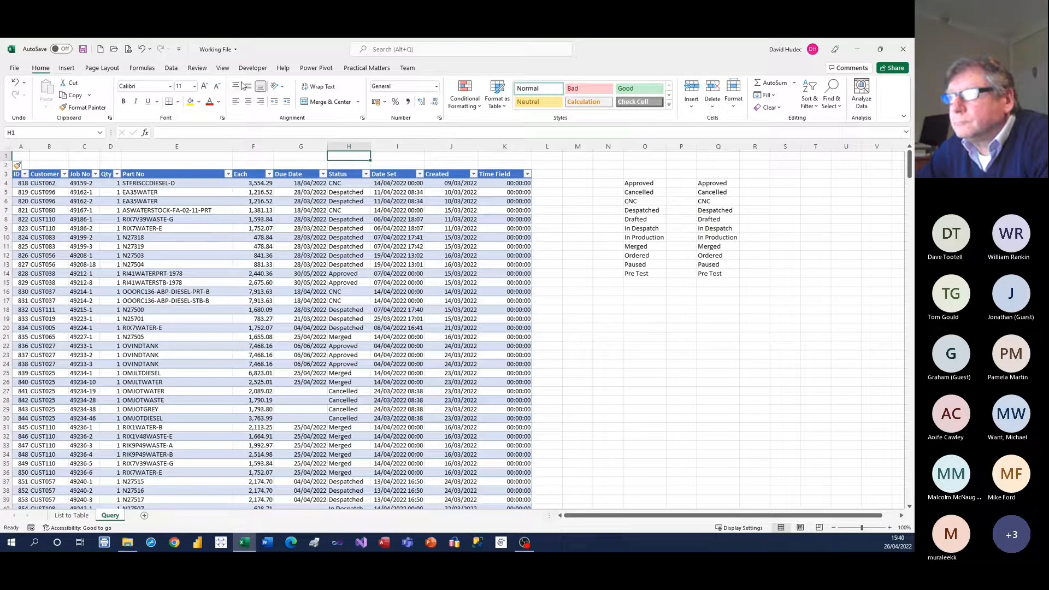
click(171, 70)
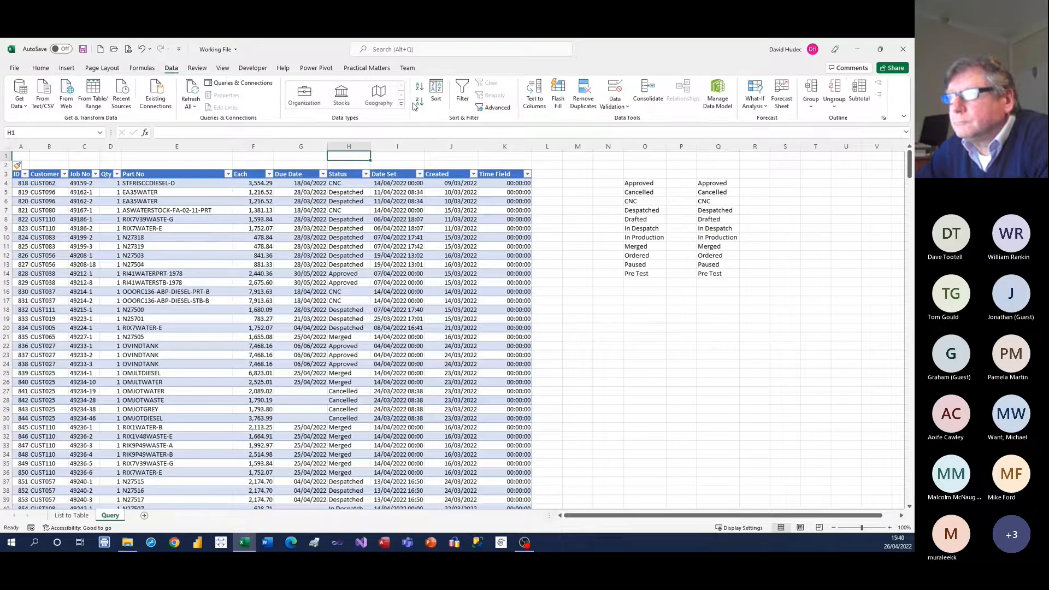
click(614, 105)
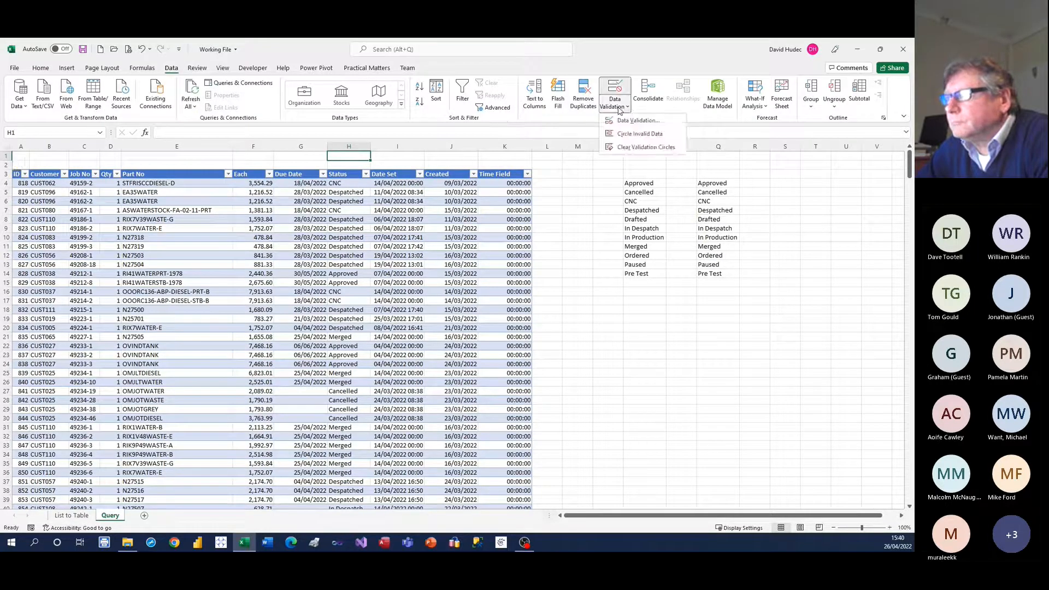
click(628, 121)
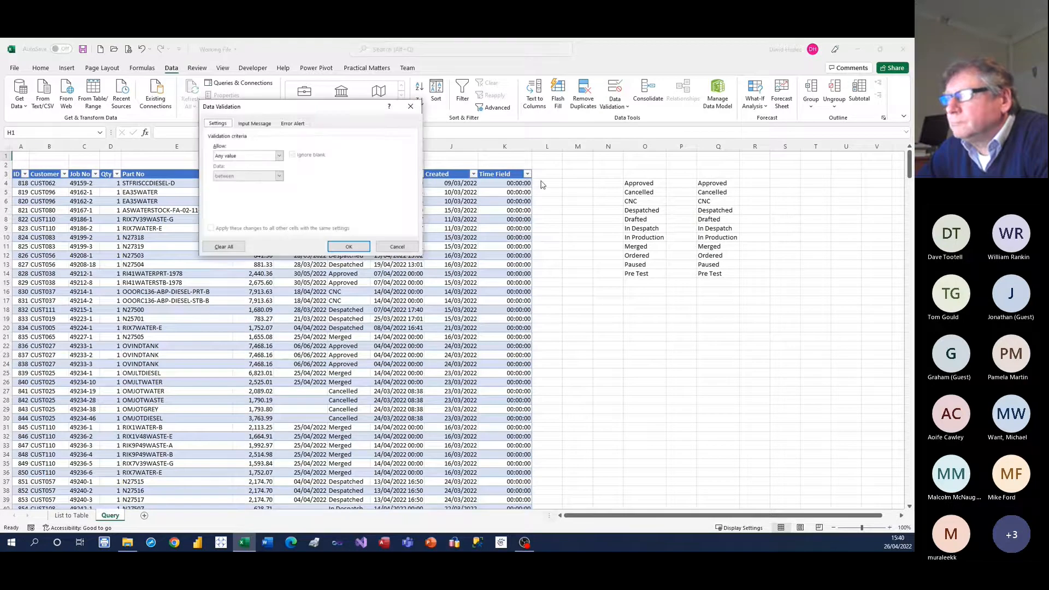
click(248, 157)
click(250, 184)
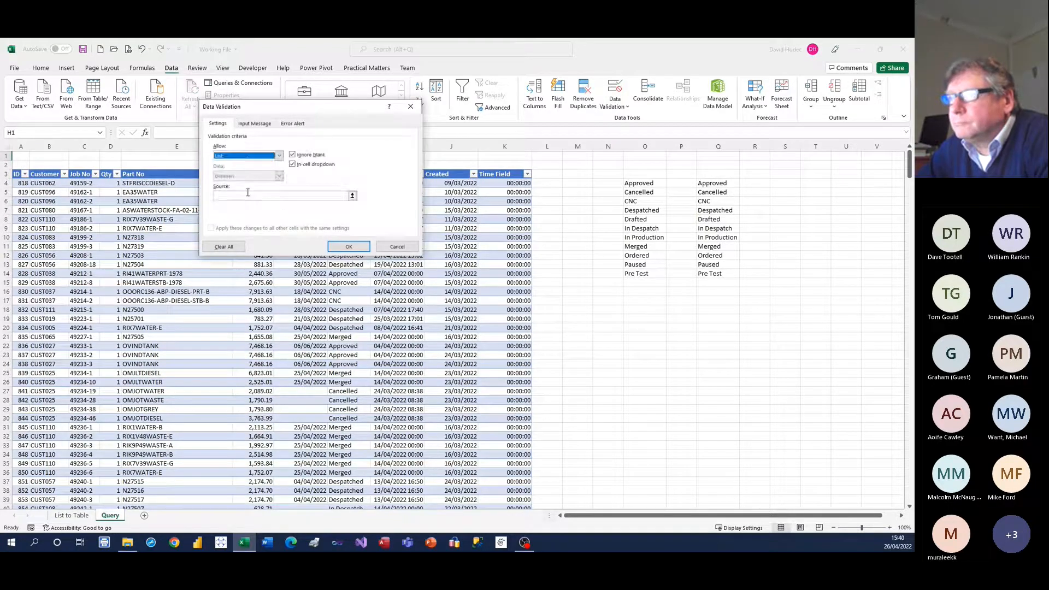
click(262, 195)
drag(712, 186, 727, 275)
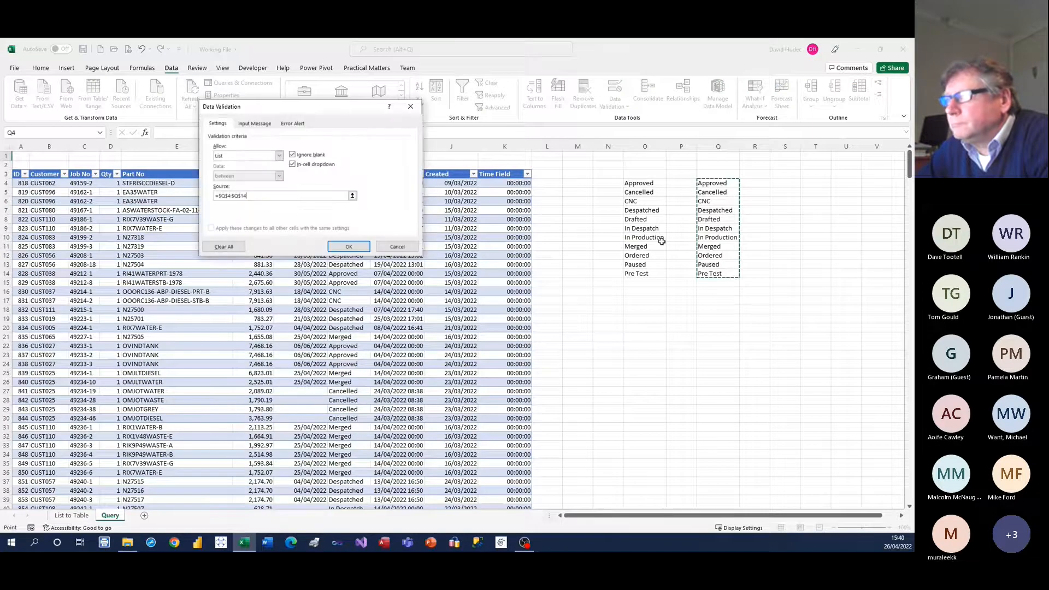
click(367, 245)
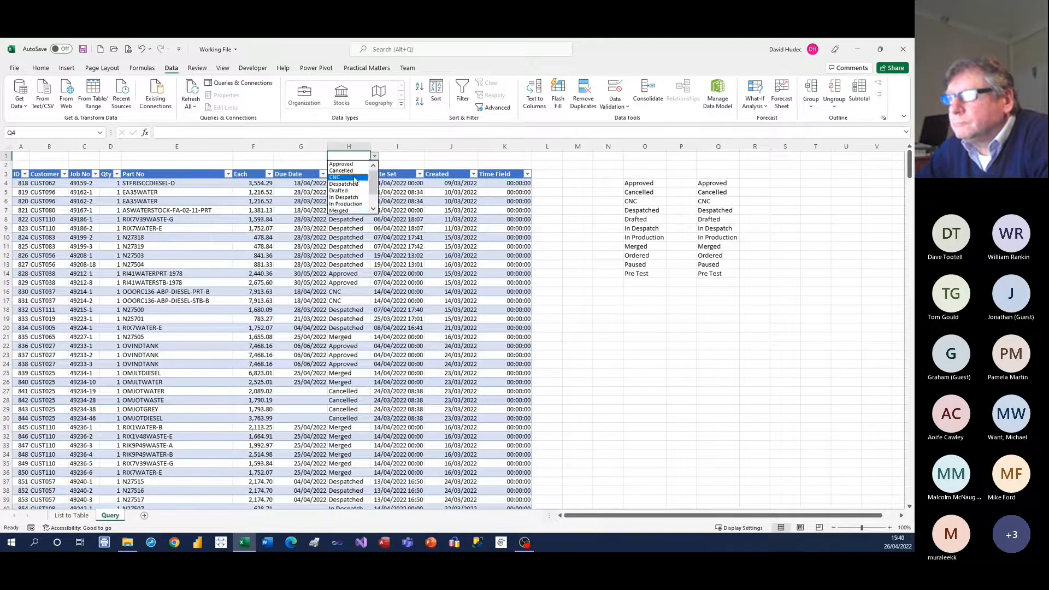
click(352, 195)
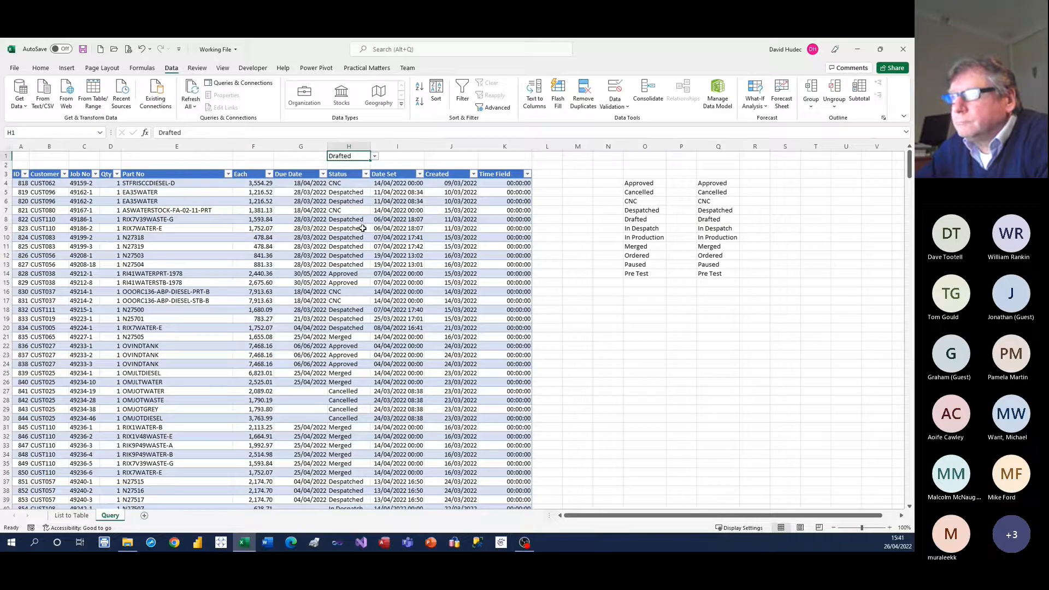
click(341, 200)
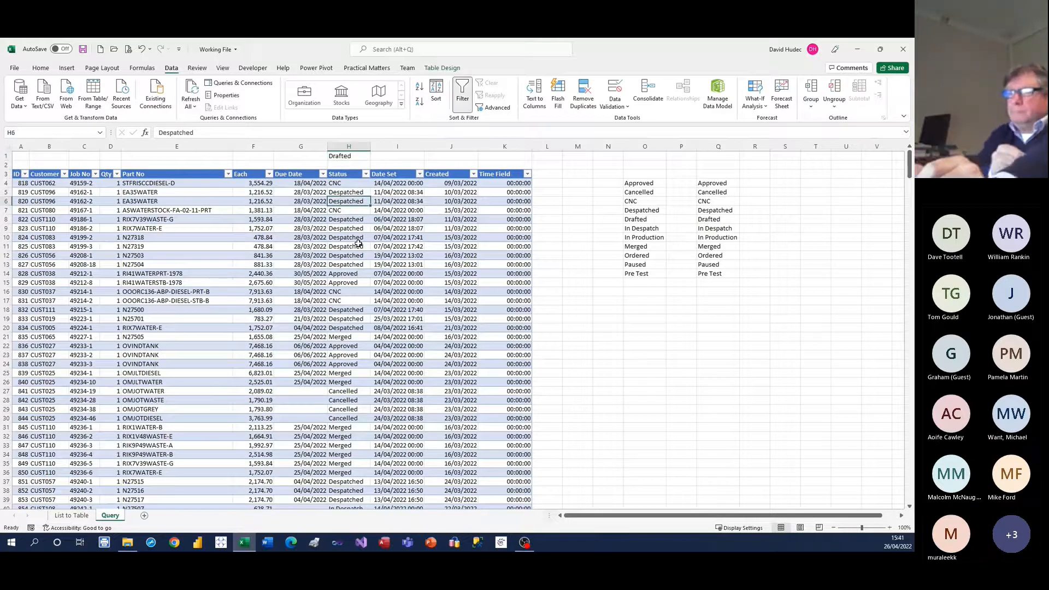
click(301, 201)
right_click(300, 202)
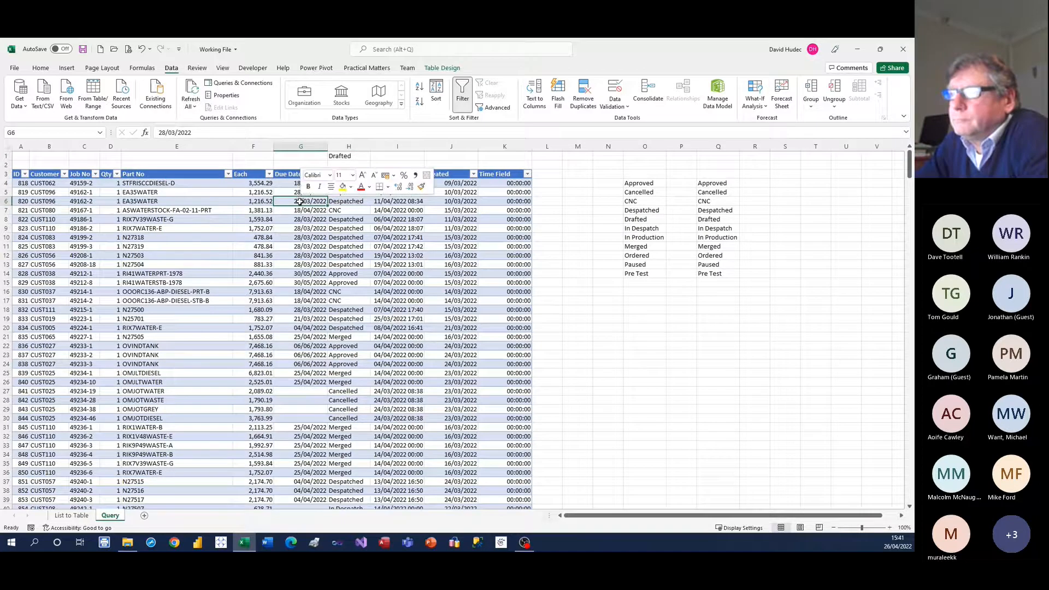
mouse_move(335, 410)
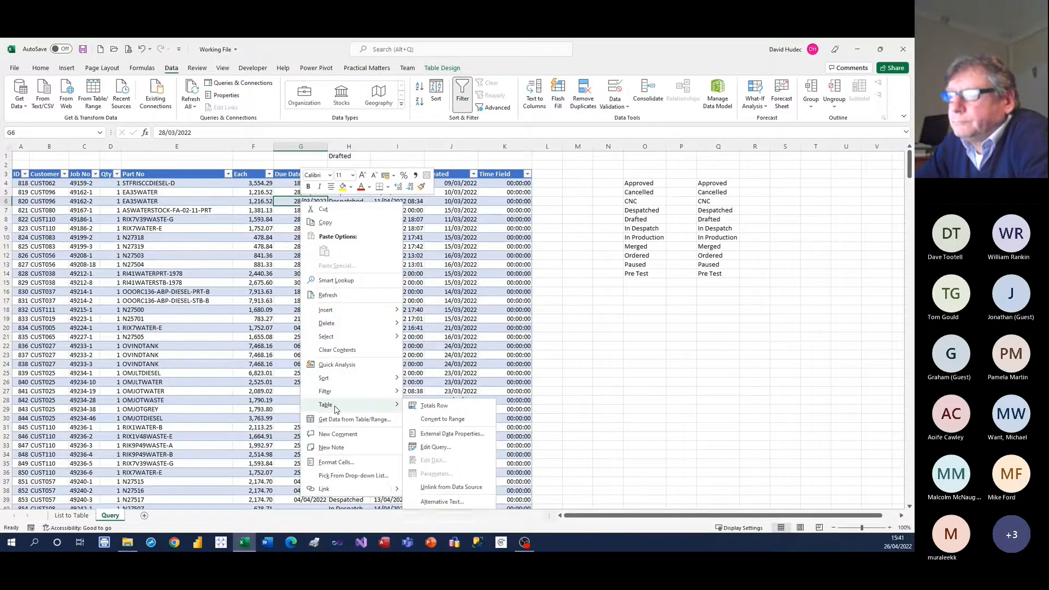
key(Escape)
key(Escape)
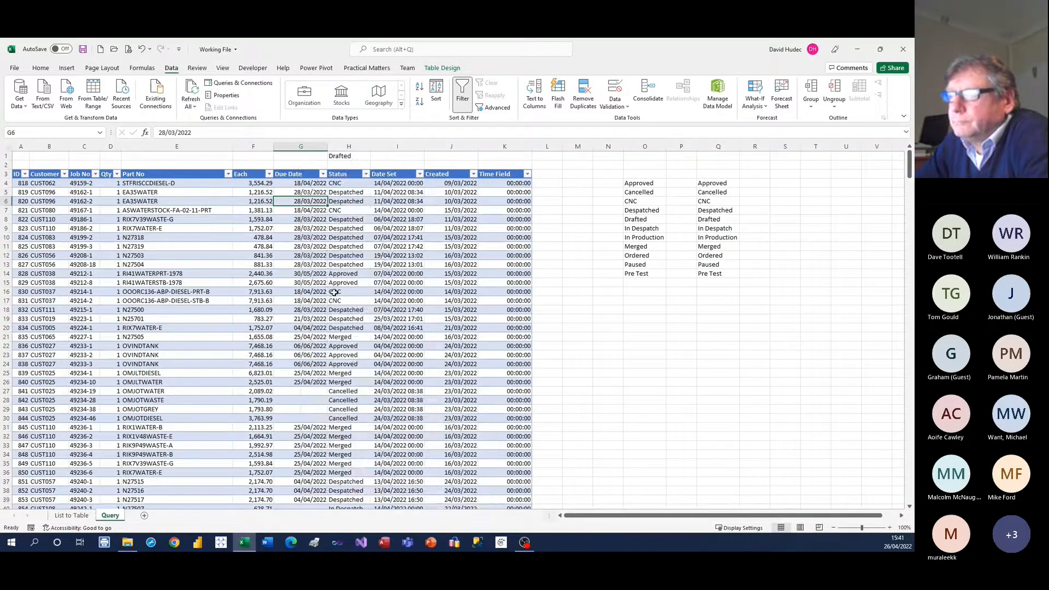
Refresh the query table's data
right_click(289, 203)
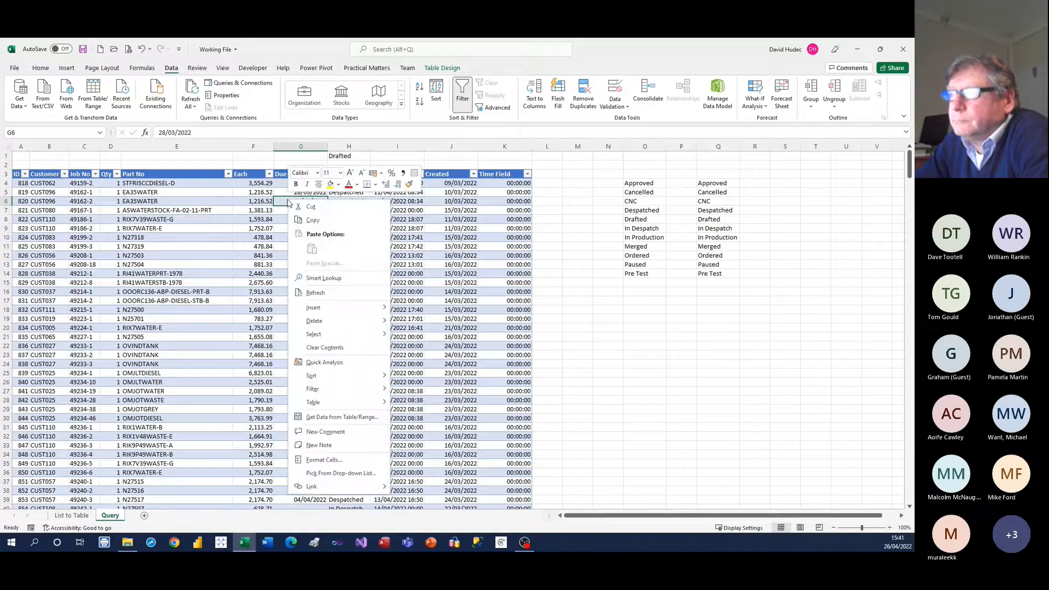
click(321, 295)
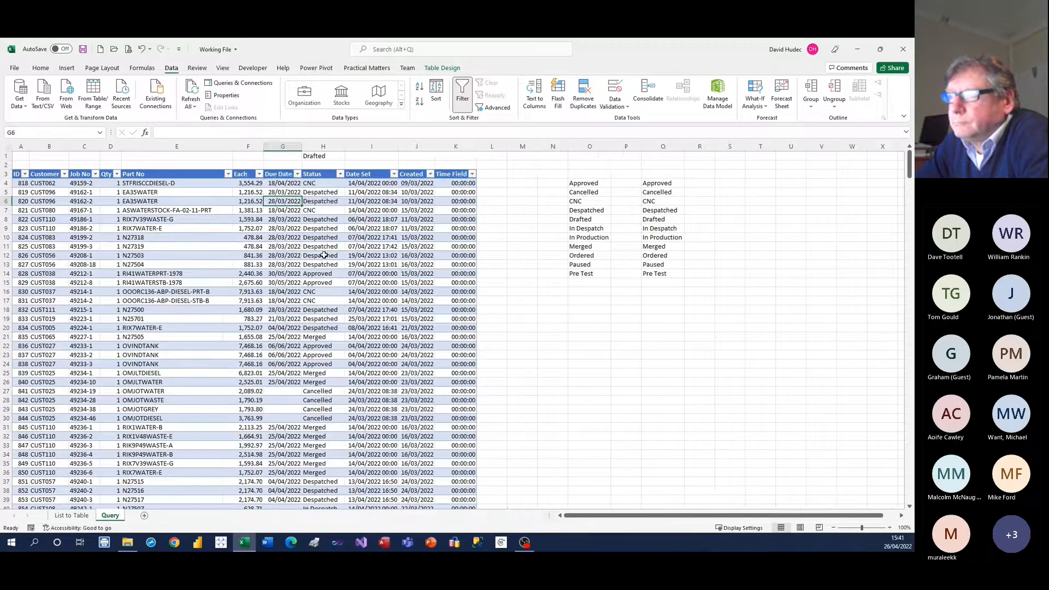
Turn off Adjust column width in the query table's External Data Properties
click(284, 237)
right_click(285, 237)
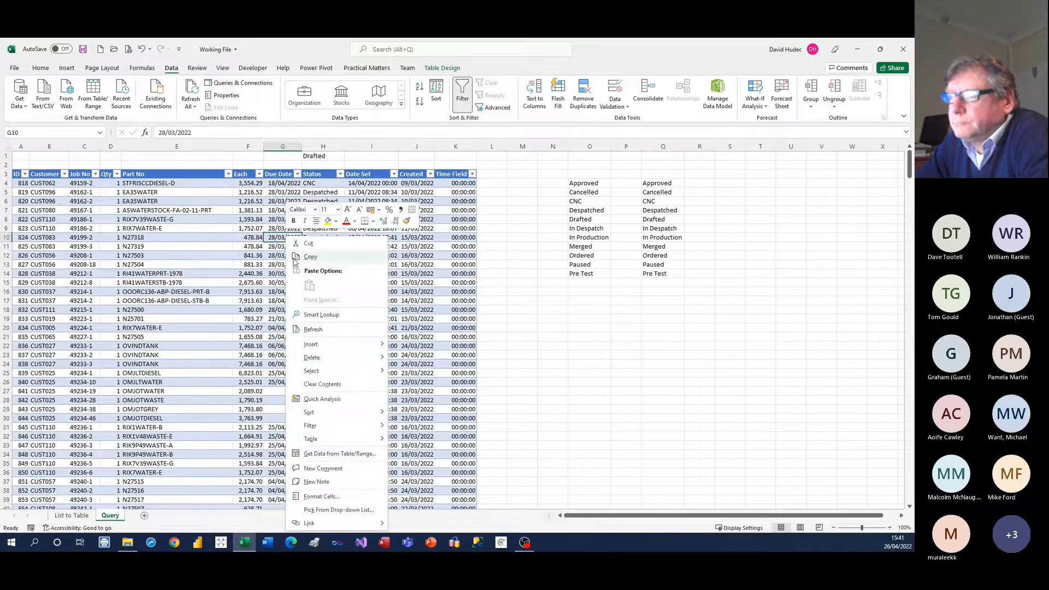
mouse_move(331, 444)
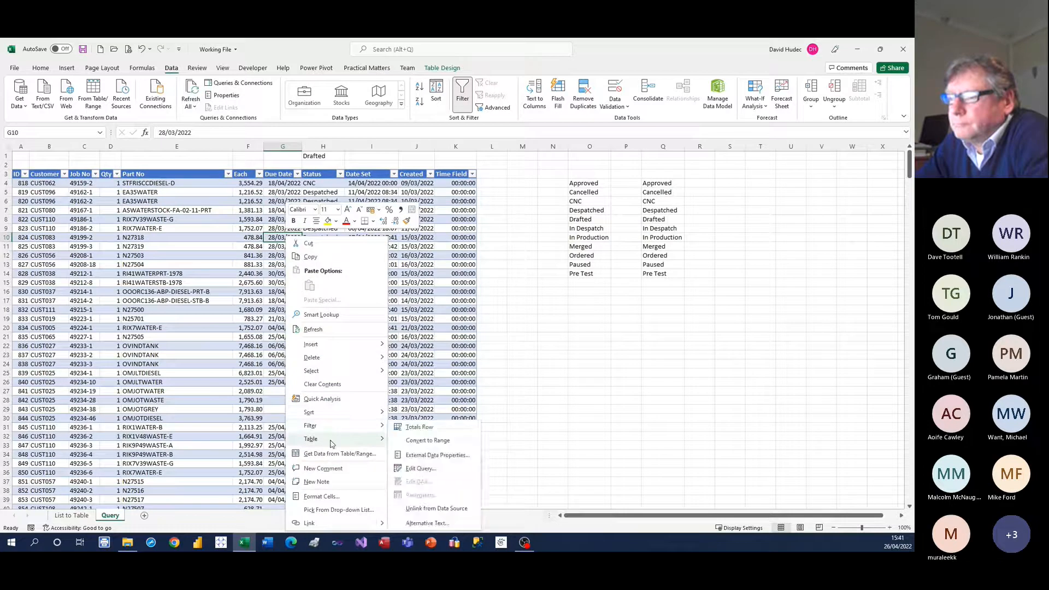
click(424, 456)
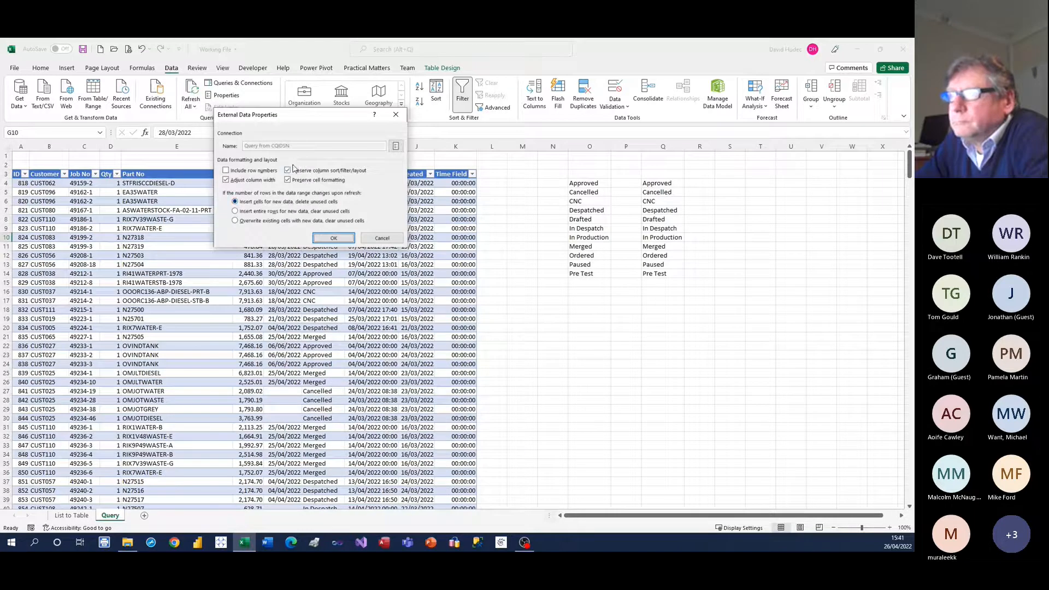
drag(315, 115, 369, 177)
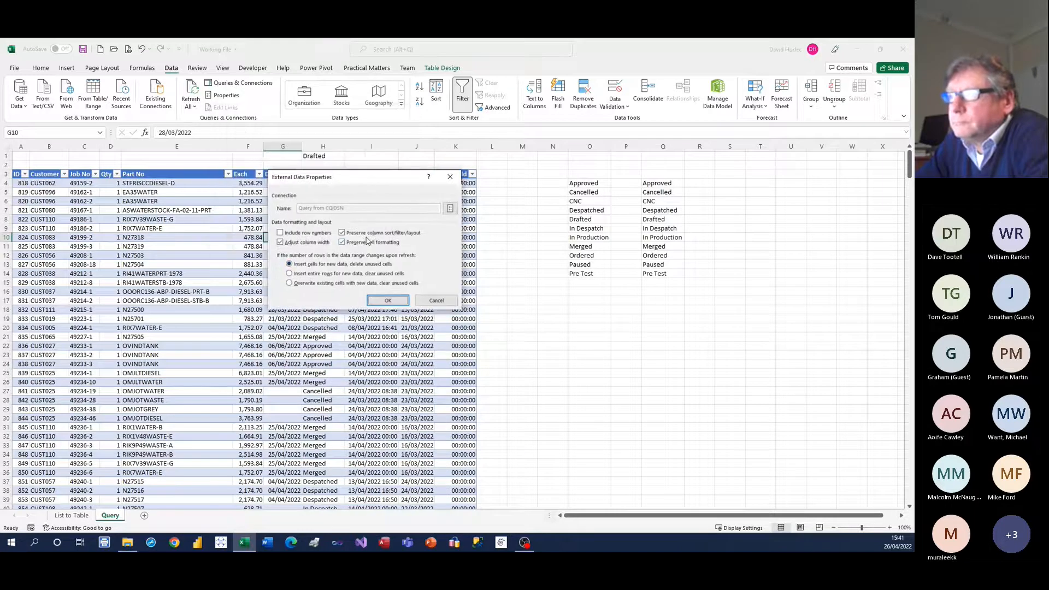
click(306, 245)
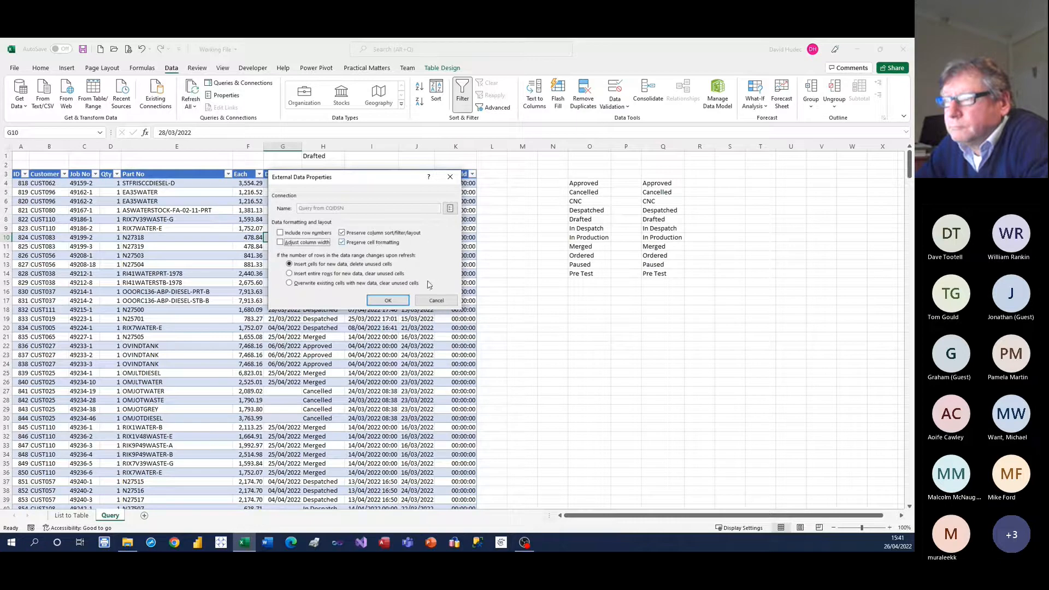
click(398, 301)
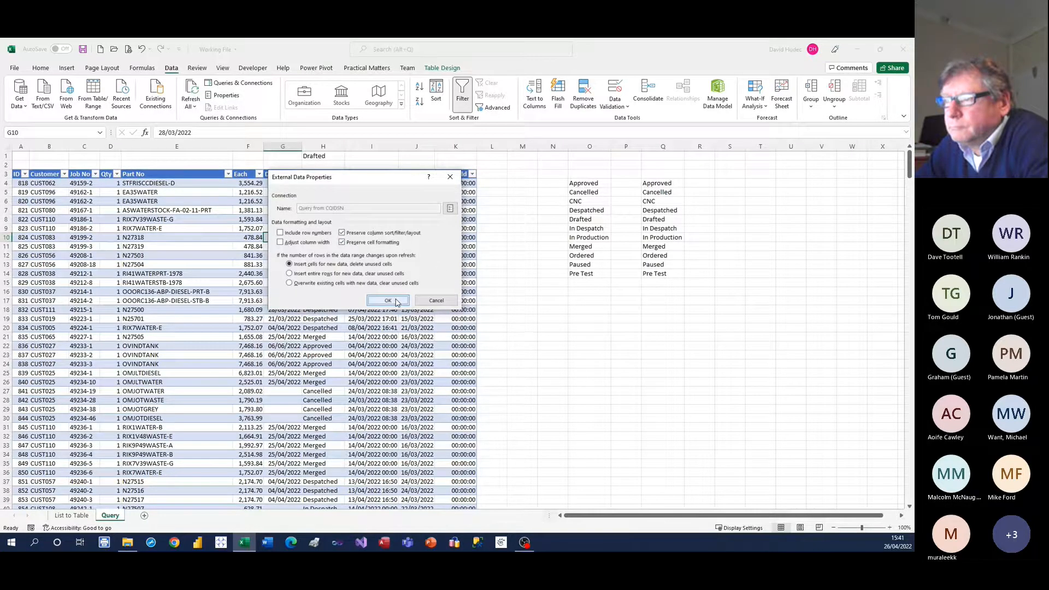
Widen the Created column slightly and refresh the query table to test the column width setting
drag(434, 146, 451, 146)
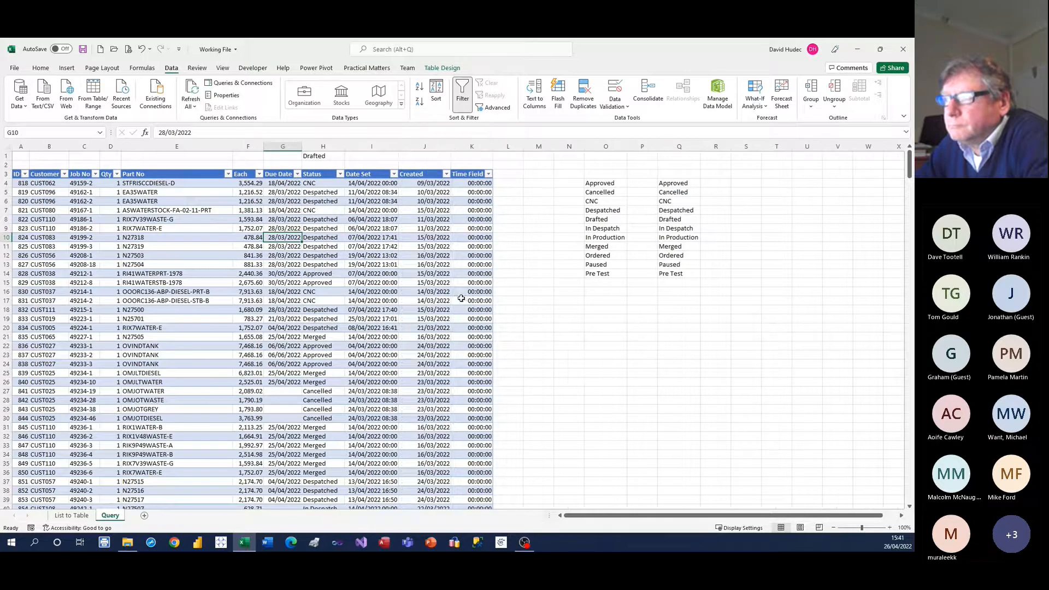
right_click(418, 254)
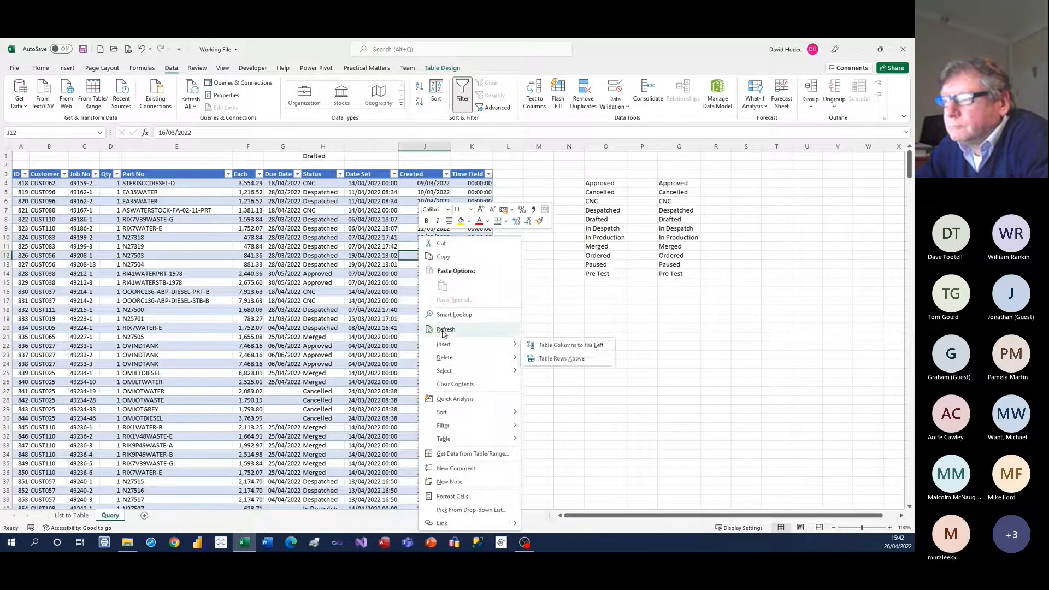
click(445, 329)
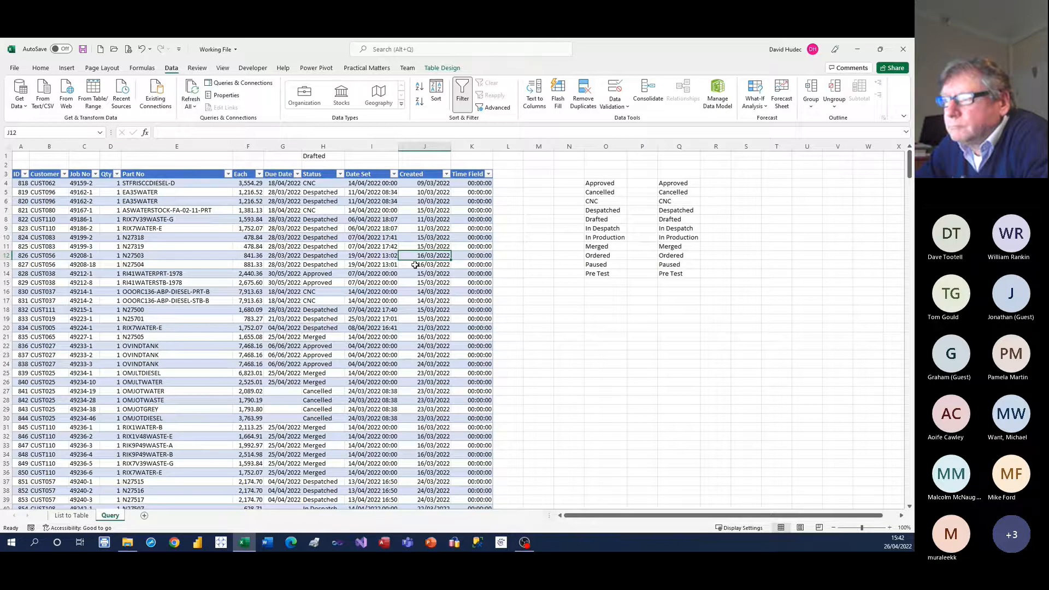
Open the query table's connection definition, enlarge the dialog, and shorten the connection string to DSN=CQIDSN;
right_click(330, 254)
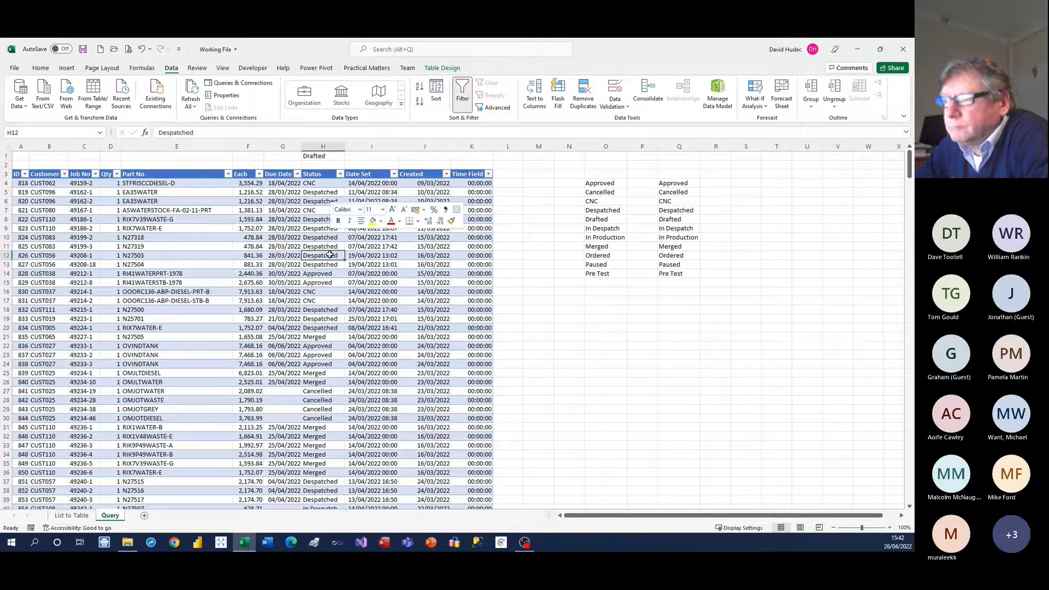
mouse_move(403, 442)
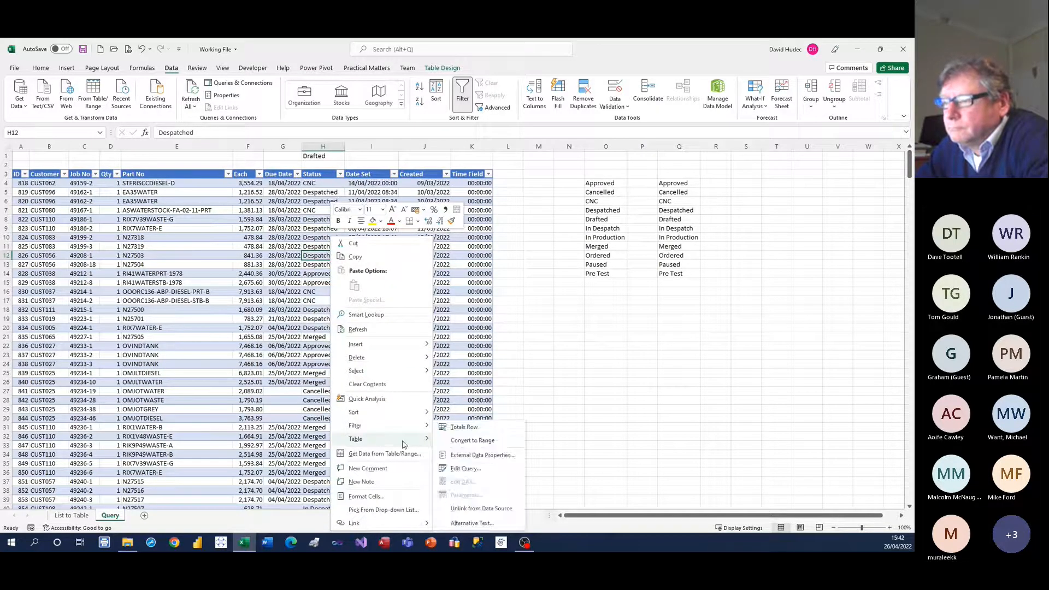
click(463, 455)
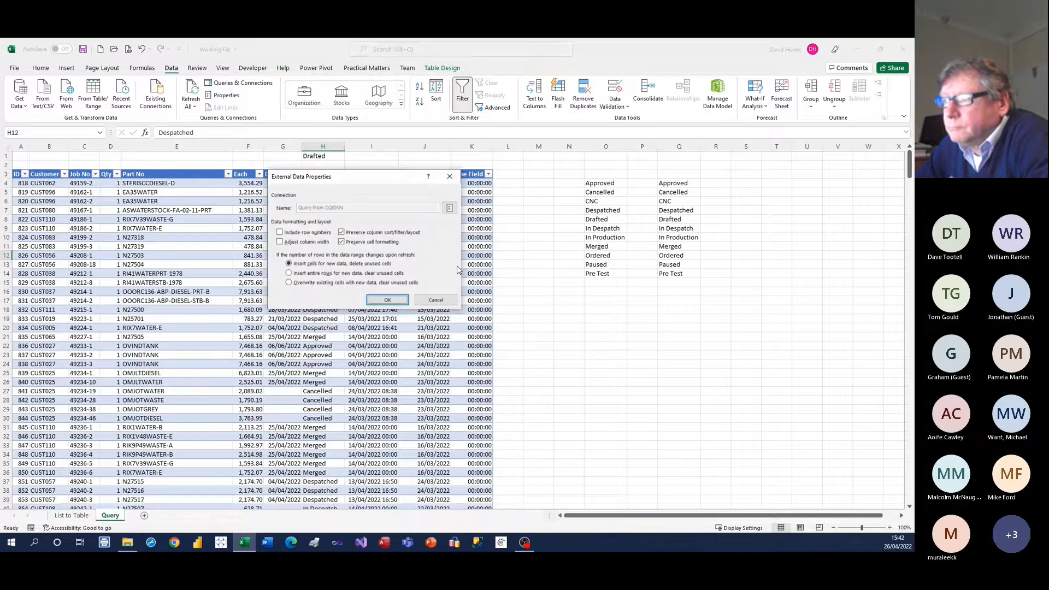
click(451, 211)
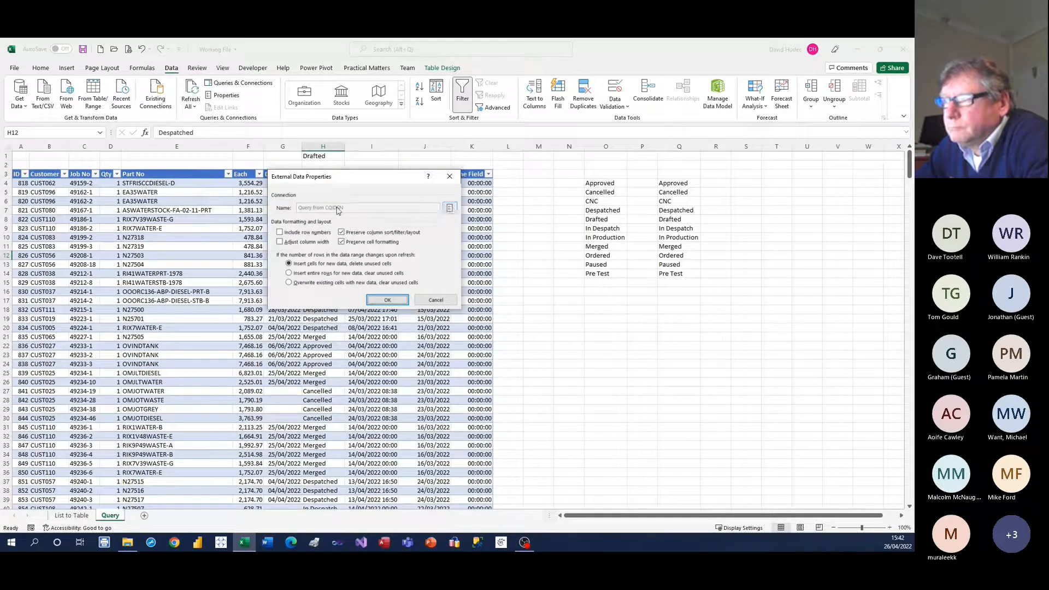
click(449, 208)
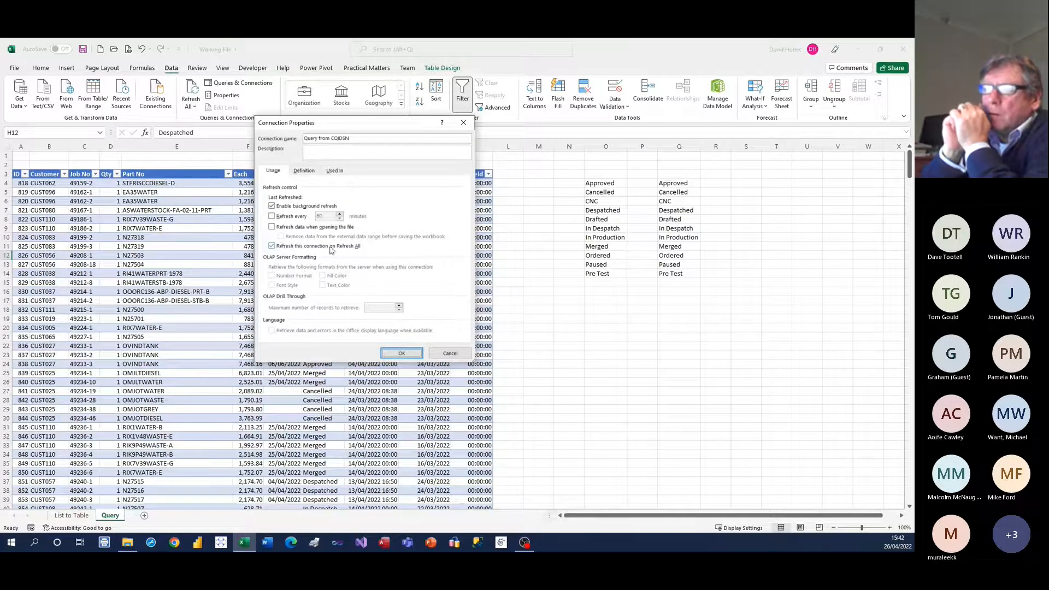
click(303, 171)
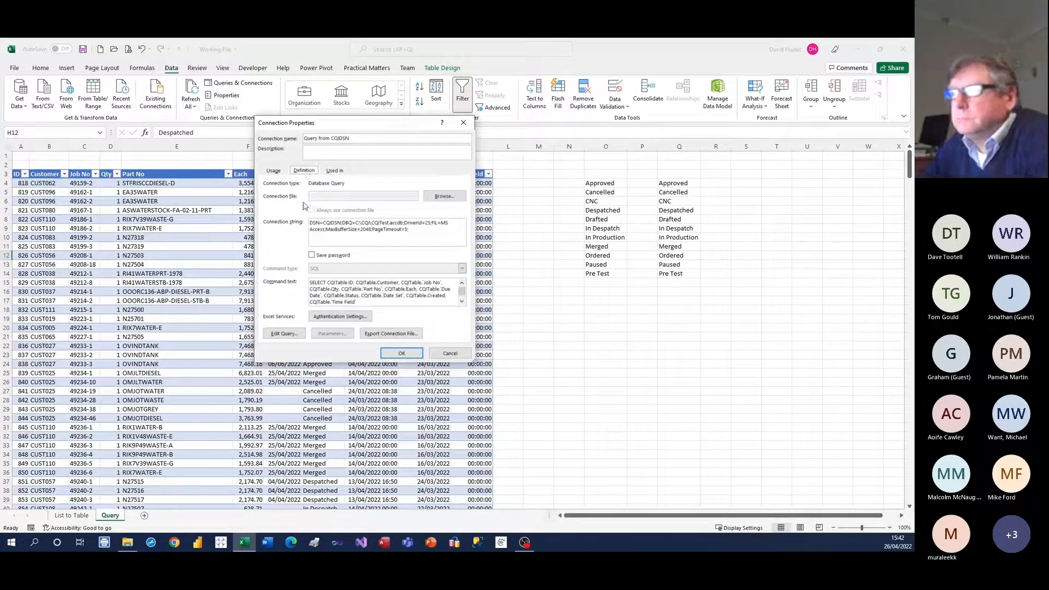
drag(335, 126, 261, 106)
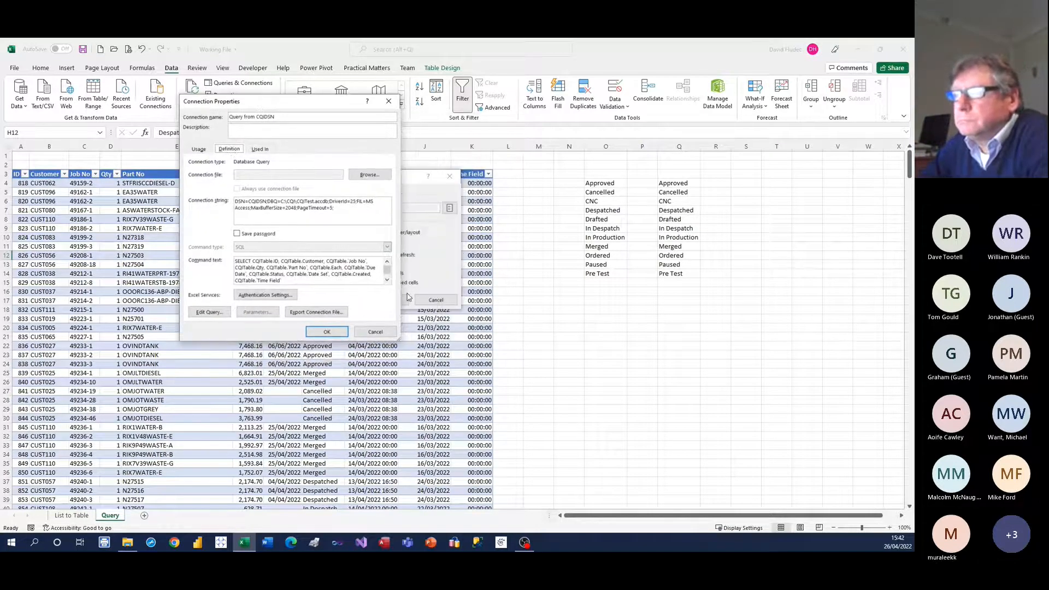
drag(397, 338, 739, 358)
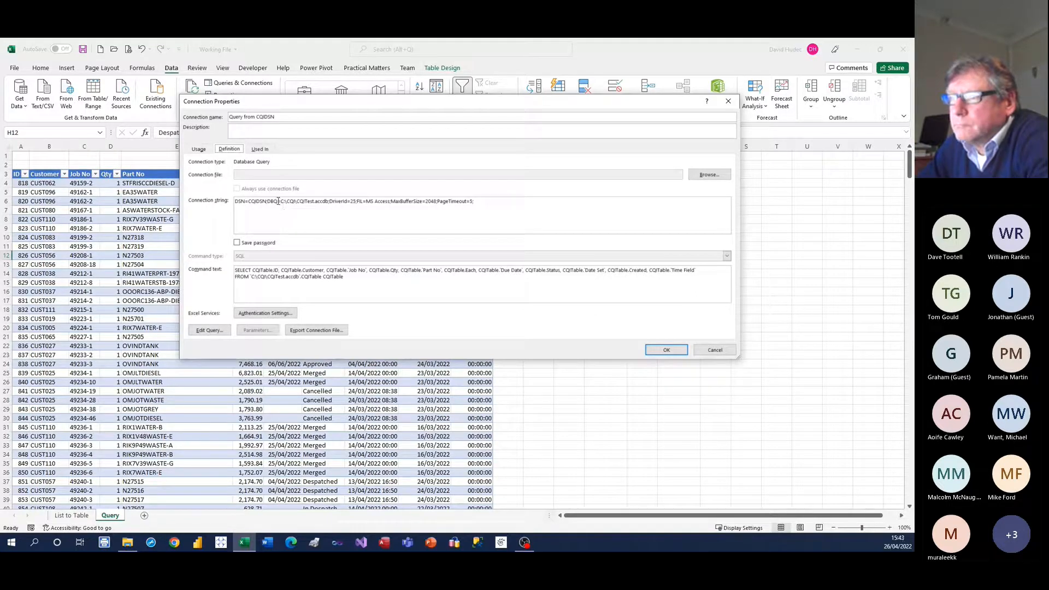
drag(476, 200, 273, 203)
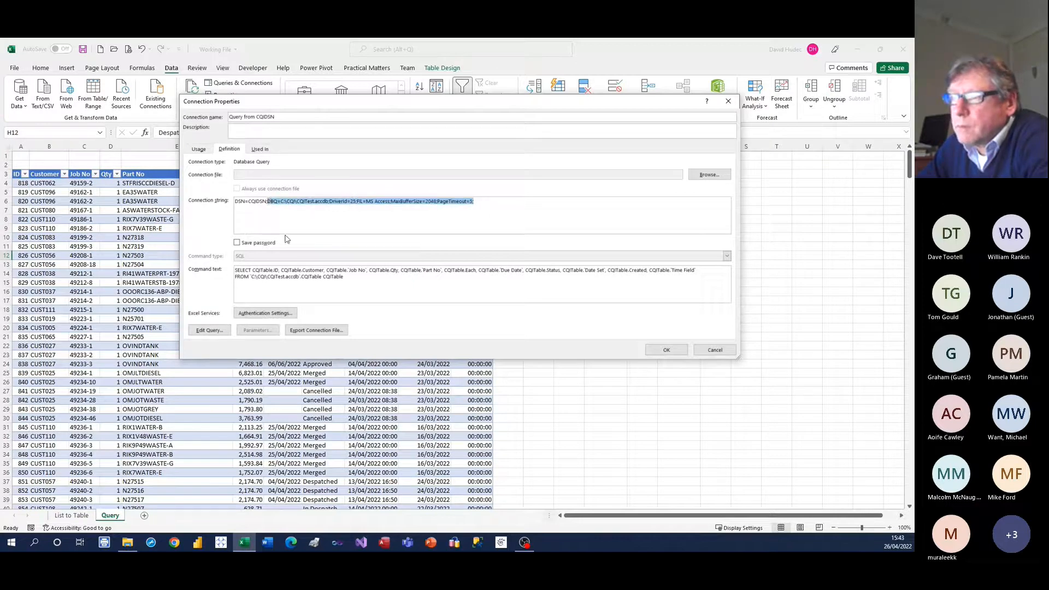
key(Delete)
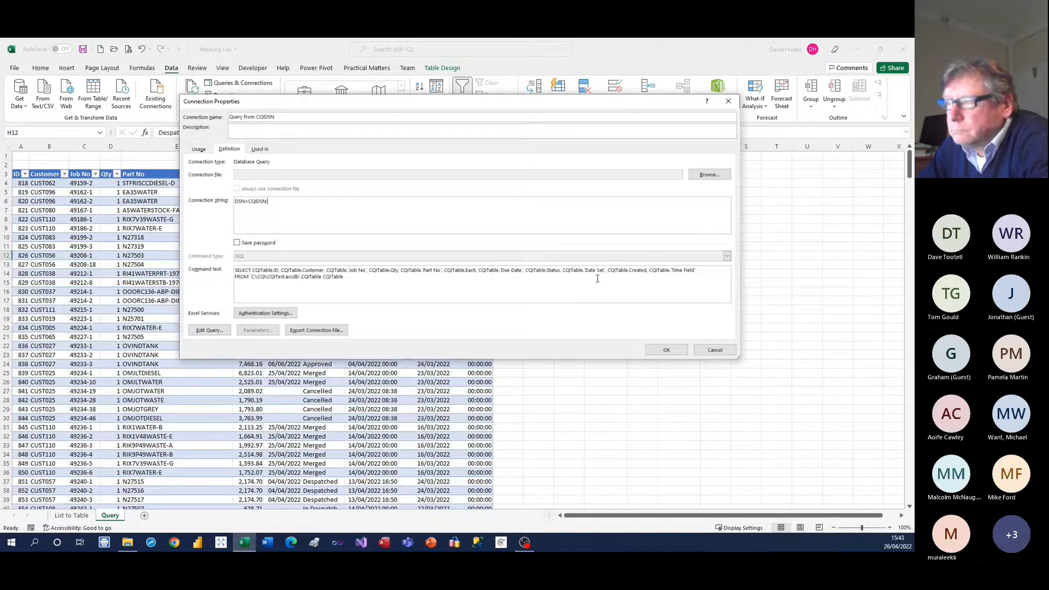
Remove the database file path and the duplicate table name from the query's command text so it ends with FROM CQITable, and apply the changes
click(251, 276)
key(Delete)
key(Delete)
key(Delete)
key(Delete)
key(Delete)
key(Delete)
key(Delete)
key(Delete)
key(Delete)
key(Delete)
key(Delete)
key(Delete)
key(Delete)
key(Delete)
key(Delete)
key(Delete)
key(Delete)
key(Delete)
key(Delete)
key(Delete)
key(Delete)
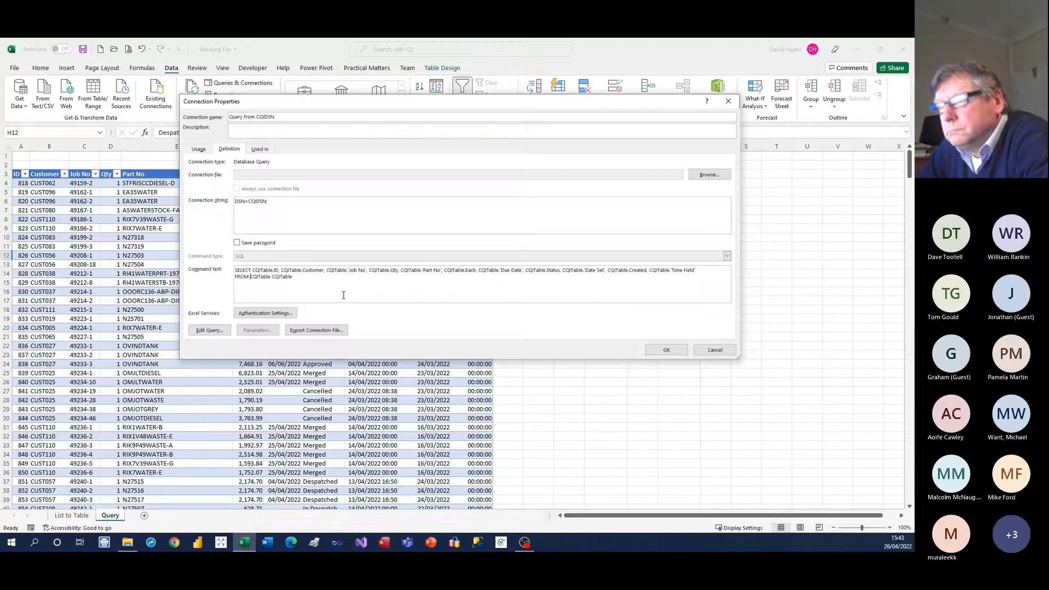
key(Delete)
key(Delete)
key(Delete)
key(Delete)
key(Delete)
key(Delete)
key(Delete)
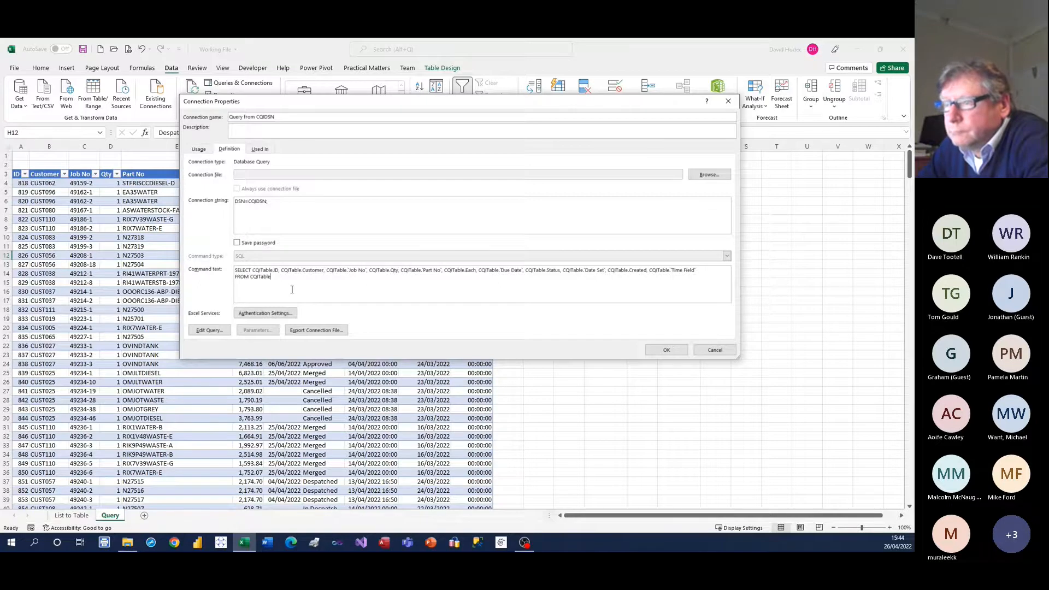
click(665, 350)
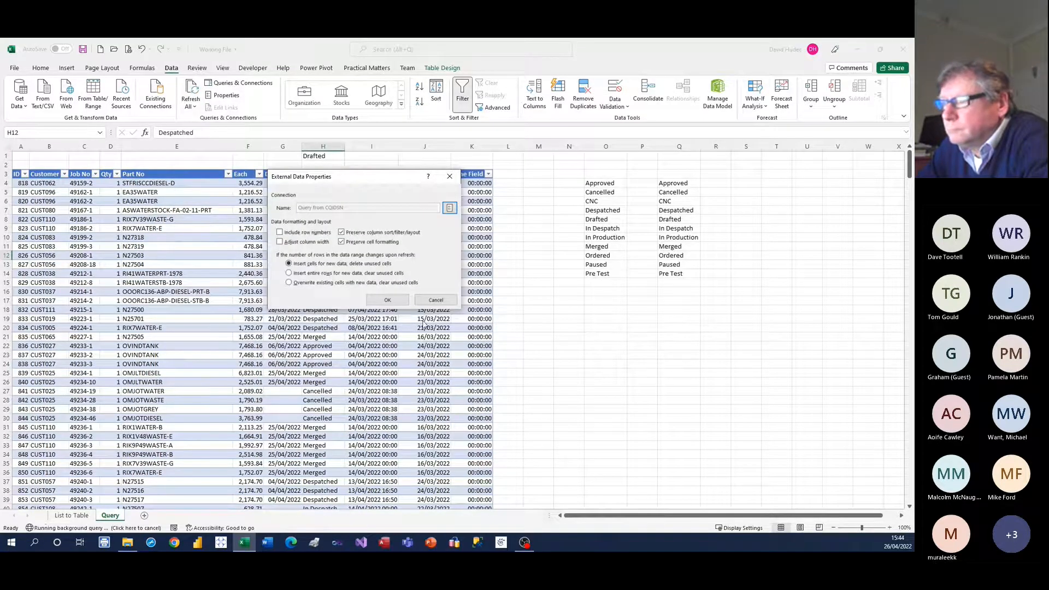
click(388, 302)
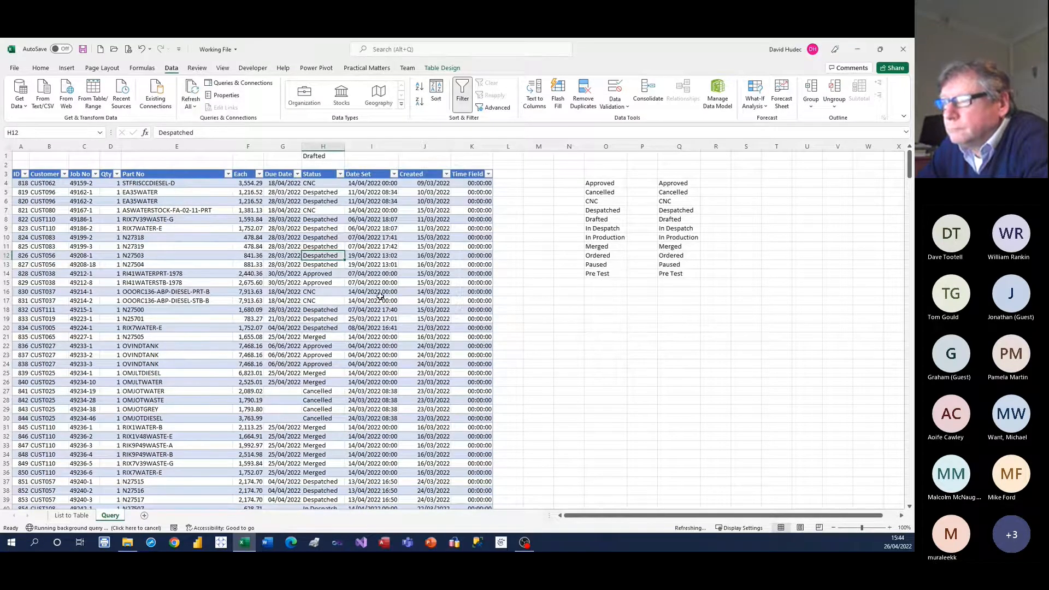
Edit the query to include only rows where Status equals Approved, and return the data to the worksheet
right_click(323, 254)
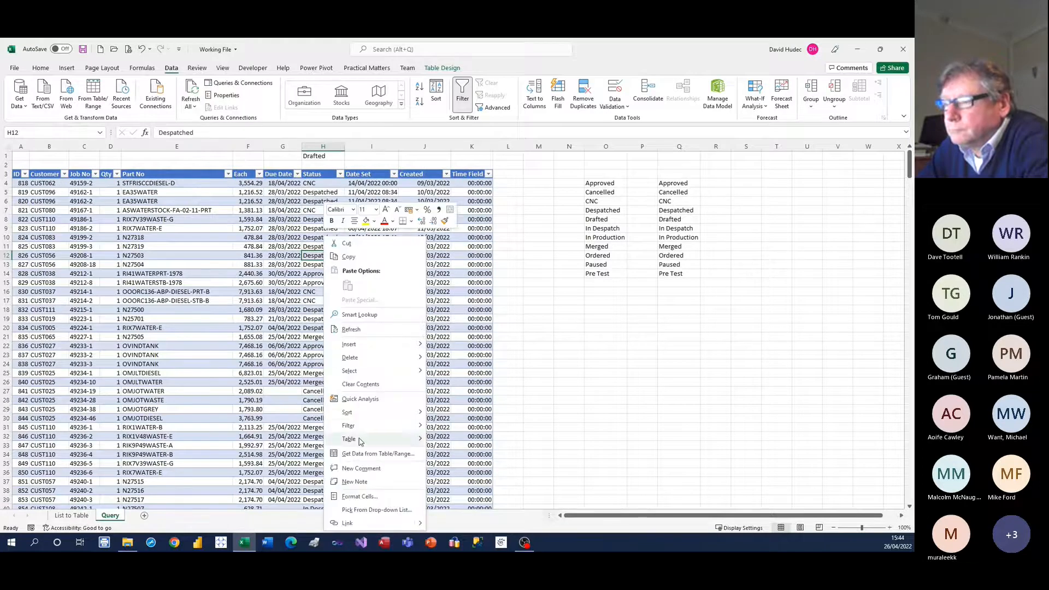
mouse_move(360, 442)
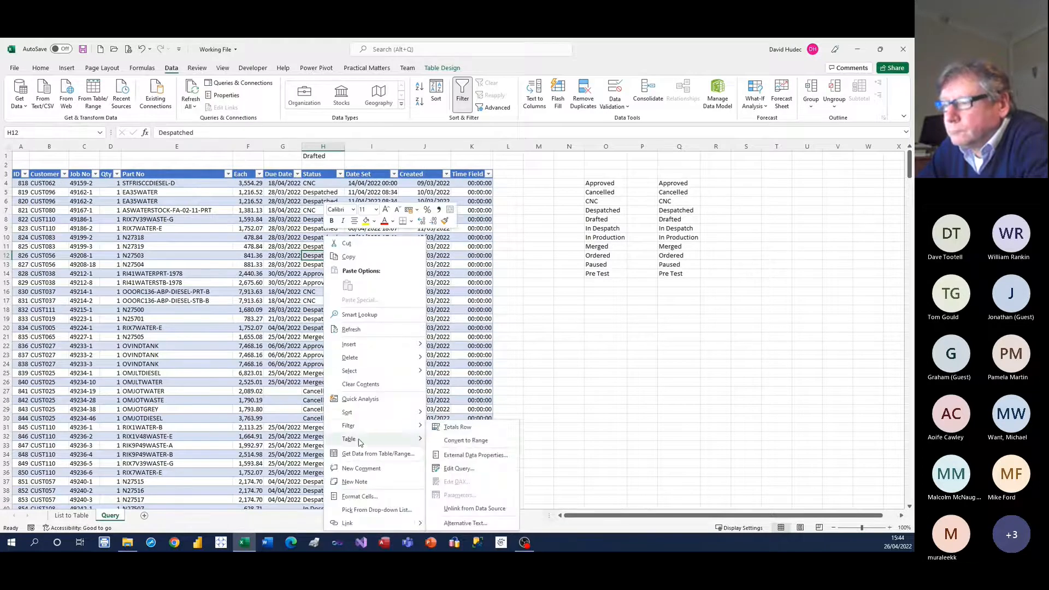
click(465, 470)
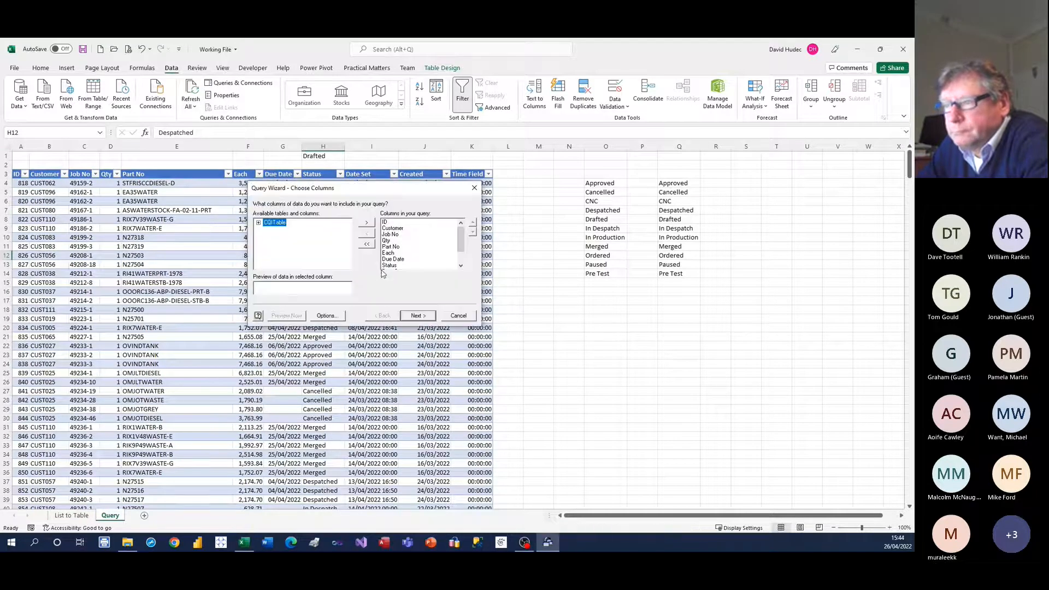
click(417, 316)
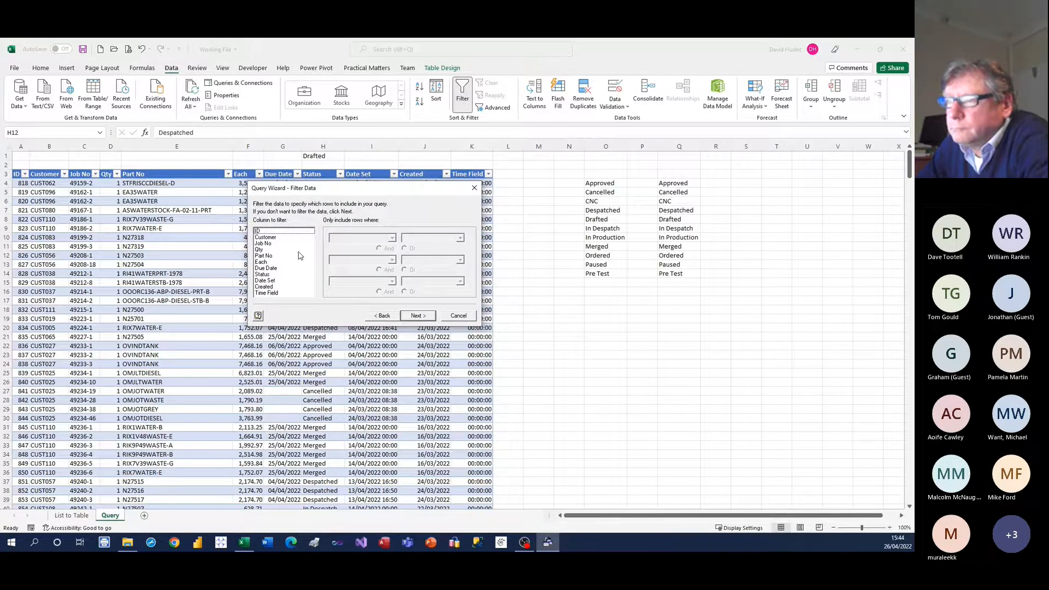
click(270, 274)
click(340, 238)
click(348, 253)
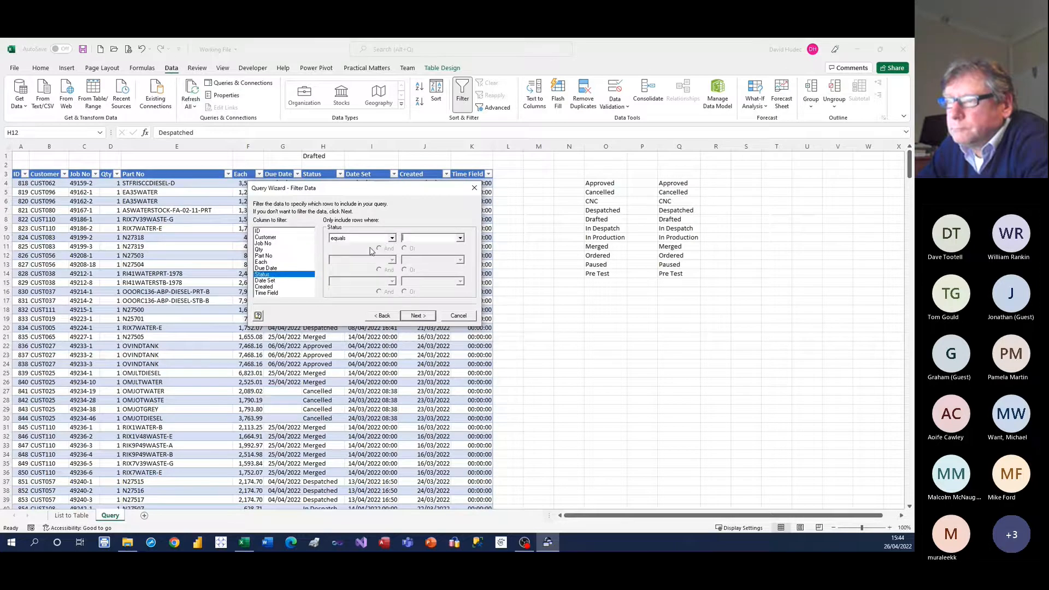
click(408, 238)
text(Approved)
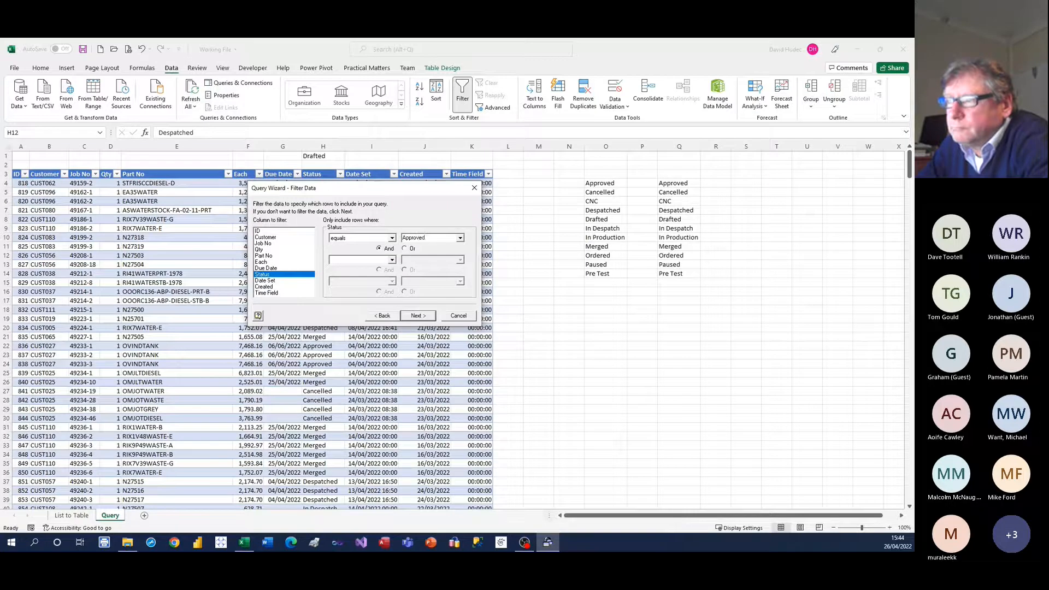
click(418, 316)
click(418, 316)
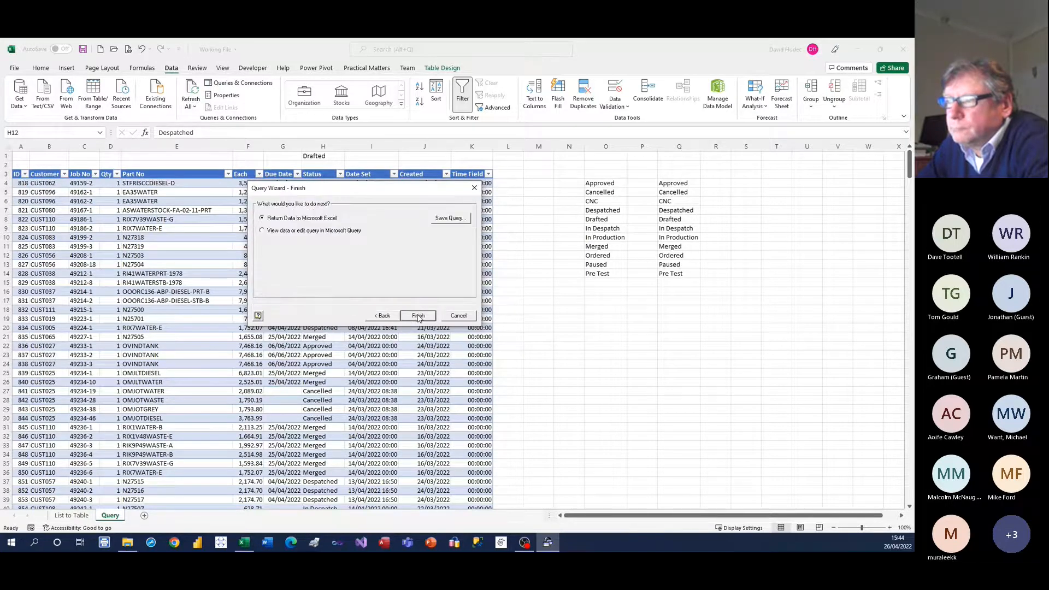
click(418, 315)
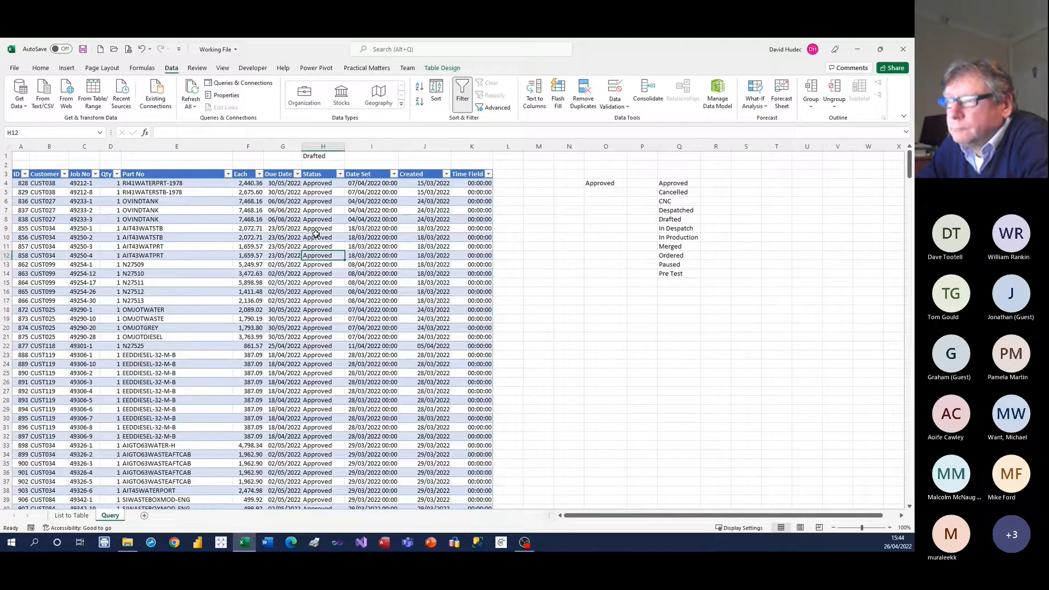
Examine the filtered query's connection string and command text in its connection definition
click(318, 237)
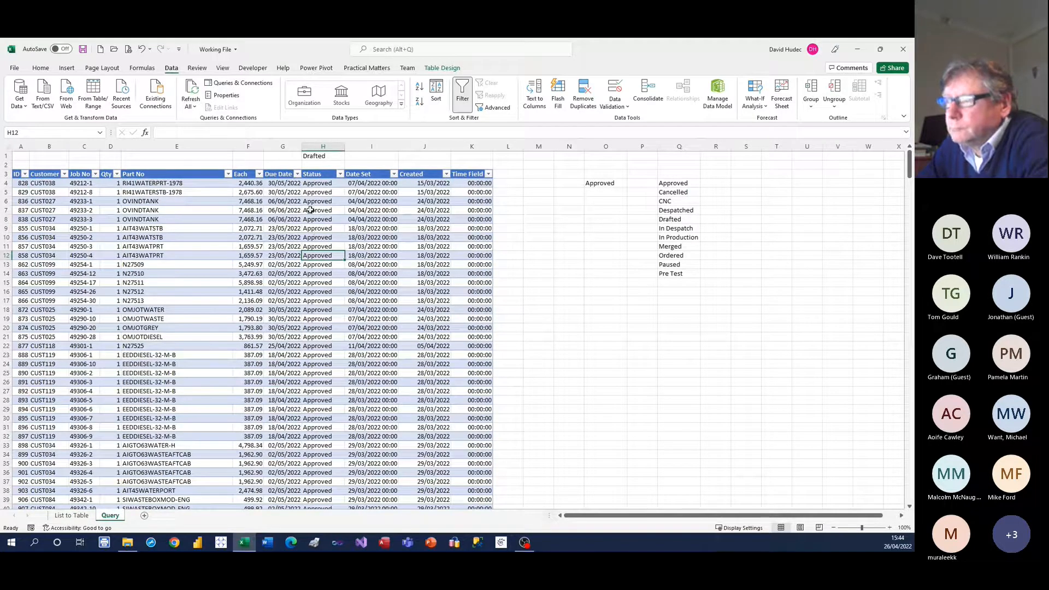
right_click(318, 237)
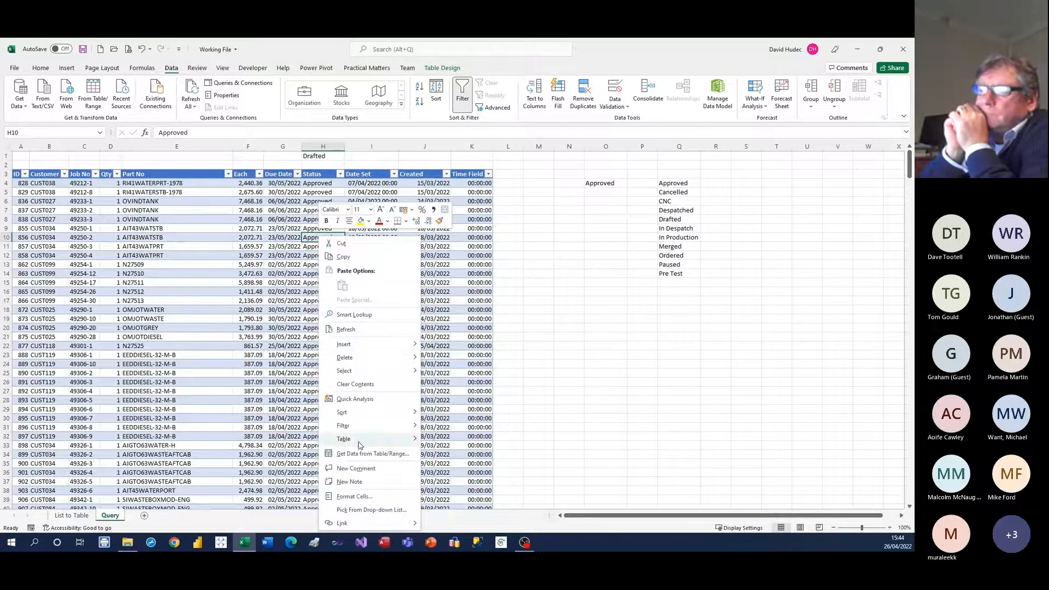
mouse_move(361, 440)
click(453, 457)
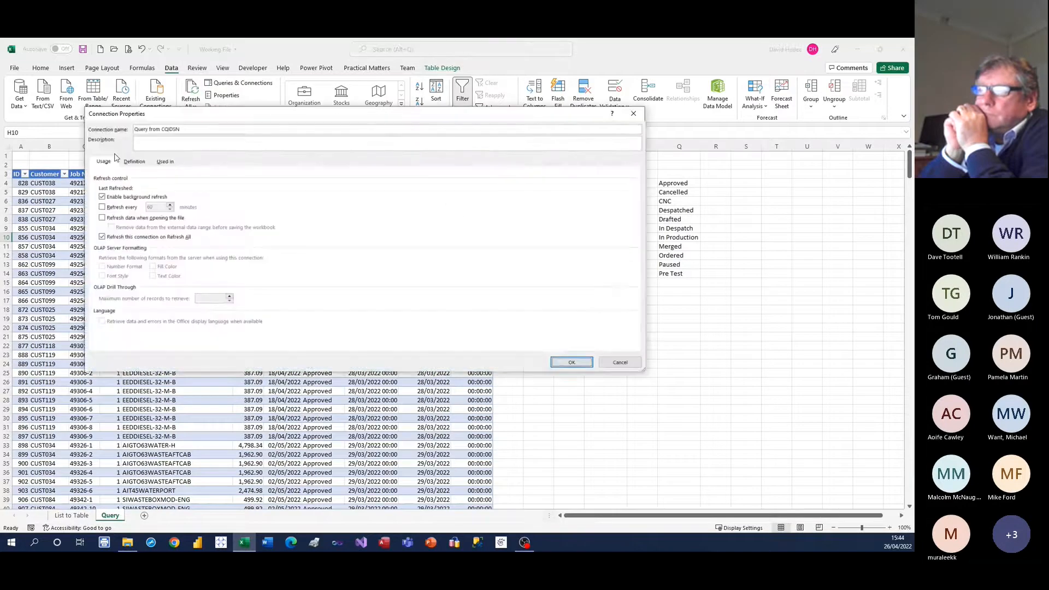
click(133, 162)
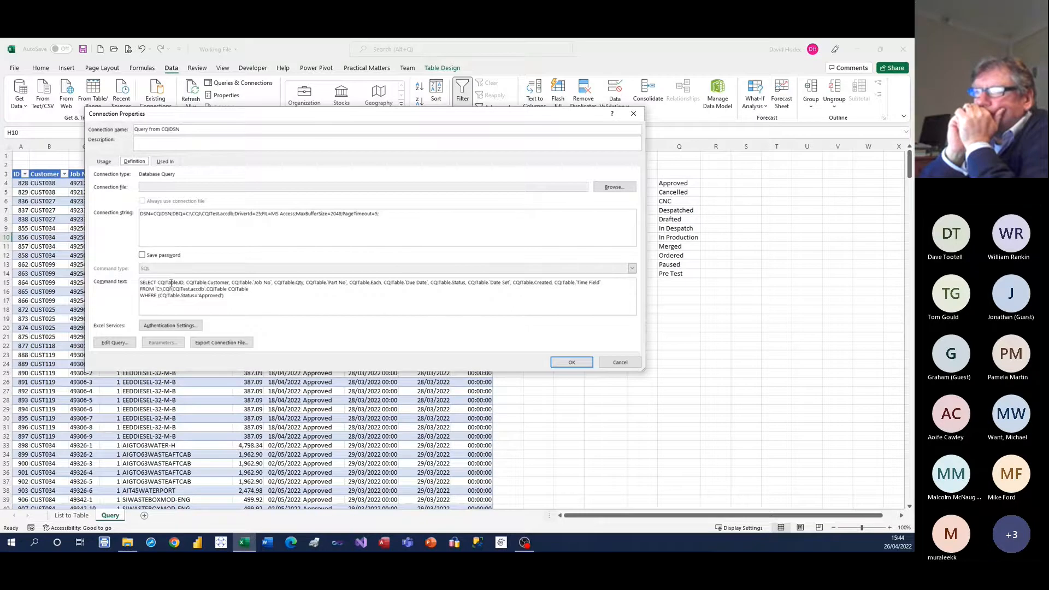
drag(207, 216, 337, 215)
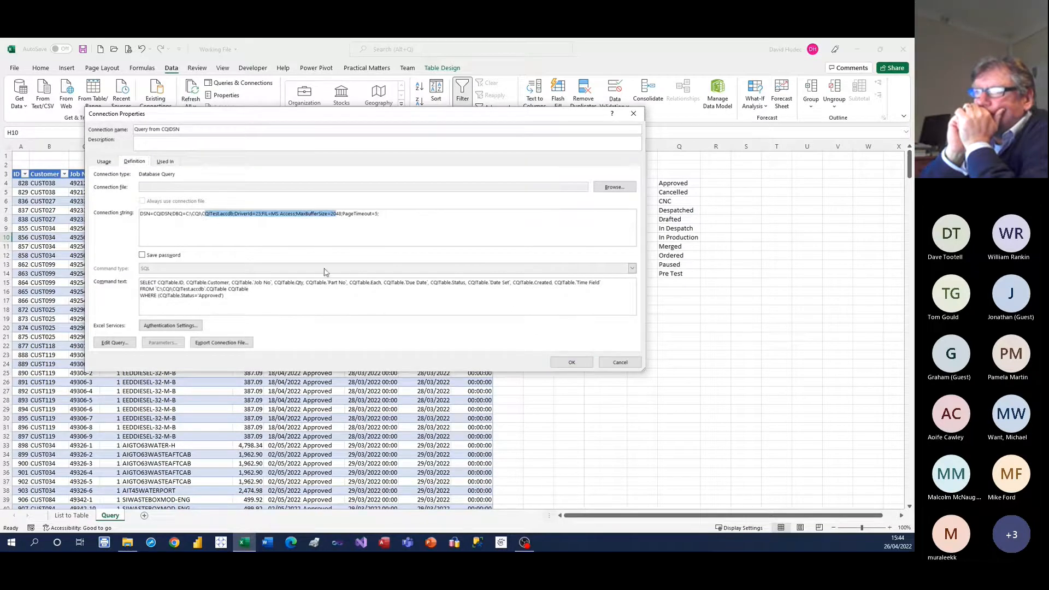
click(157, 289)
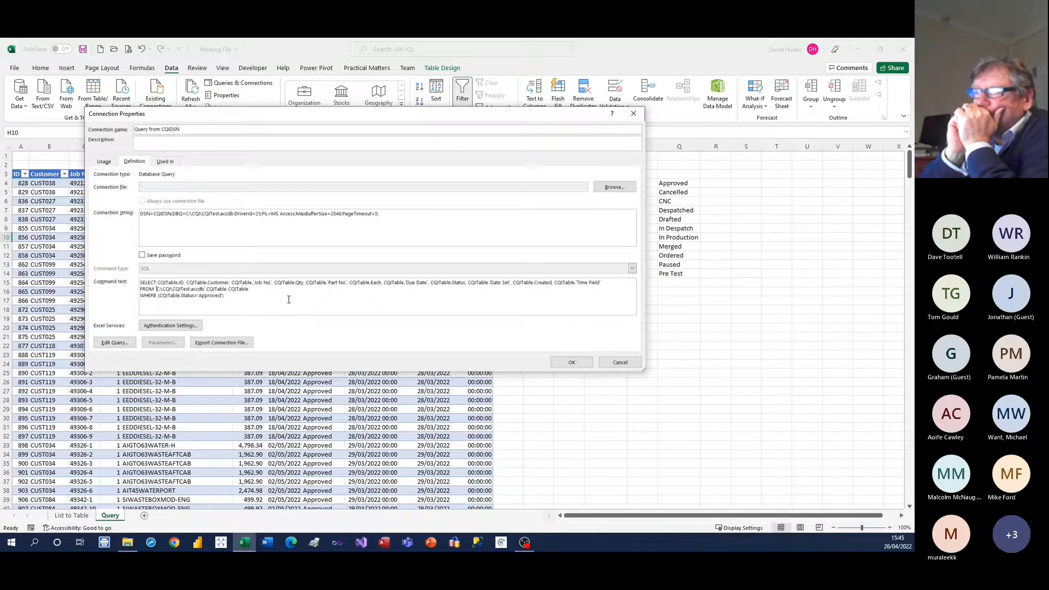
click(571, 363)
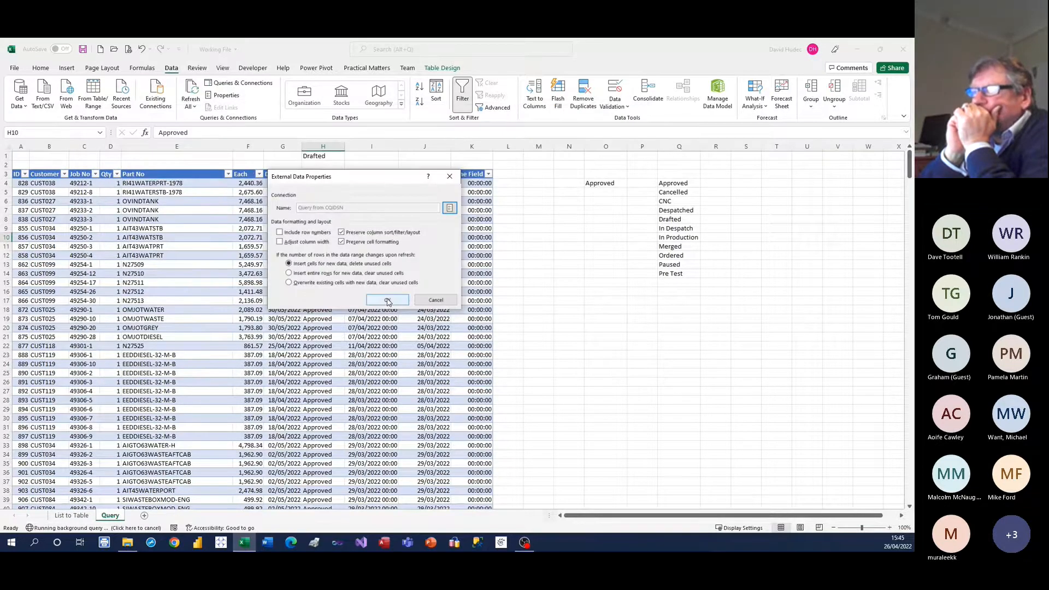
click(387, 302)
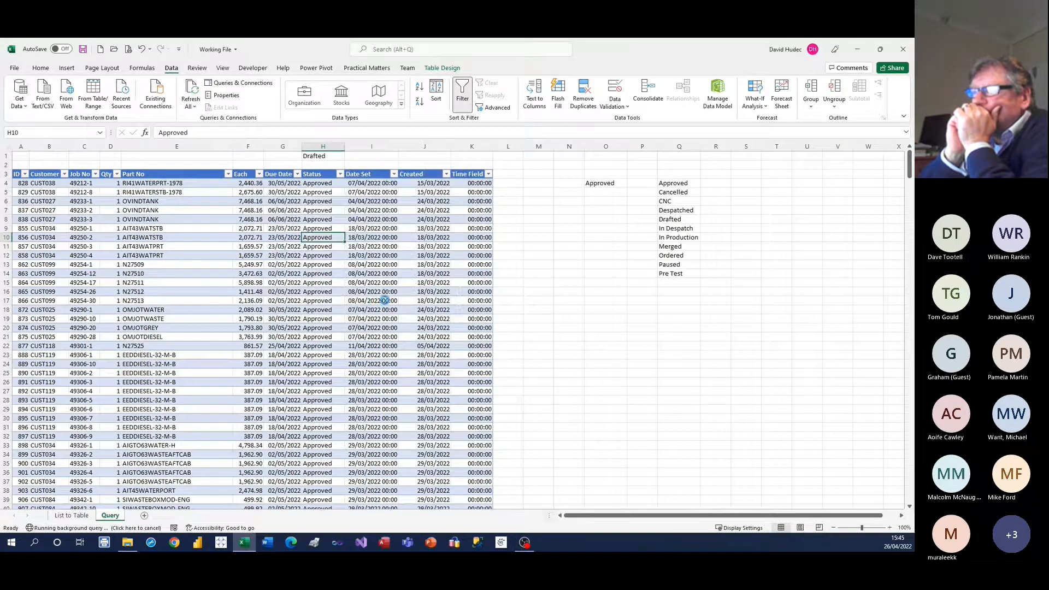
Open the table's query for editing, review its Status filter in the wizard, and leave the wizard to continue editing in Microsoft Query
click(320, 256)
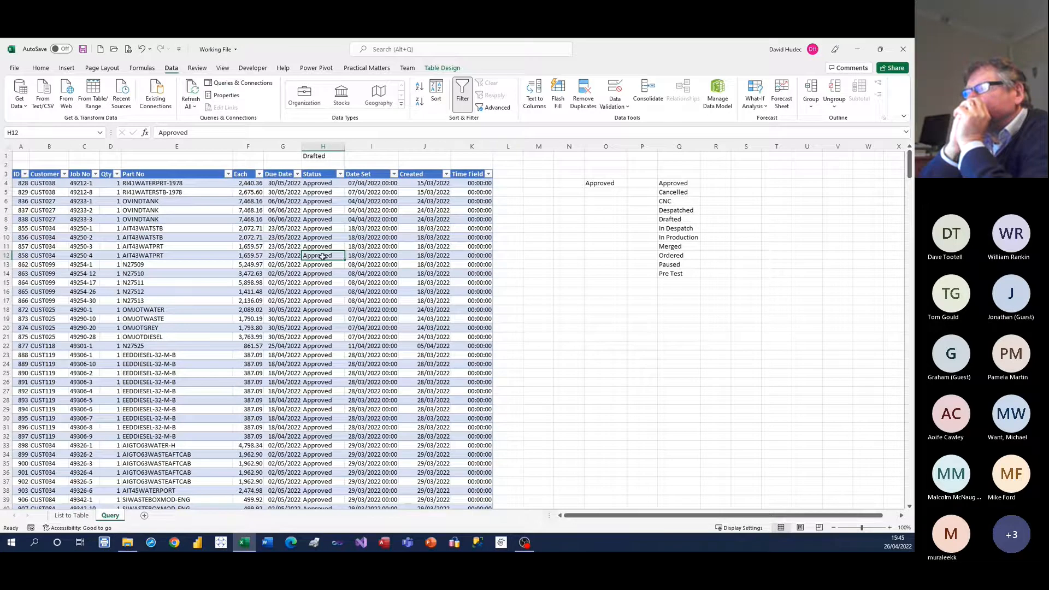
click(324, 158)
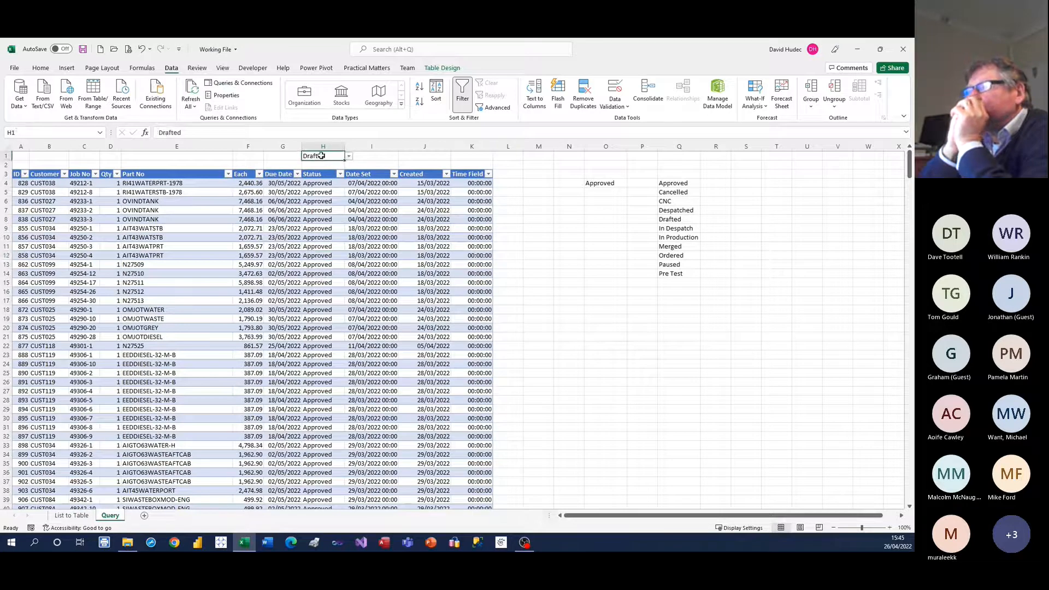
click(320, 238)
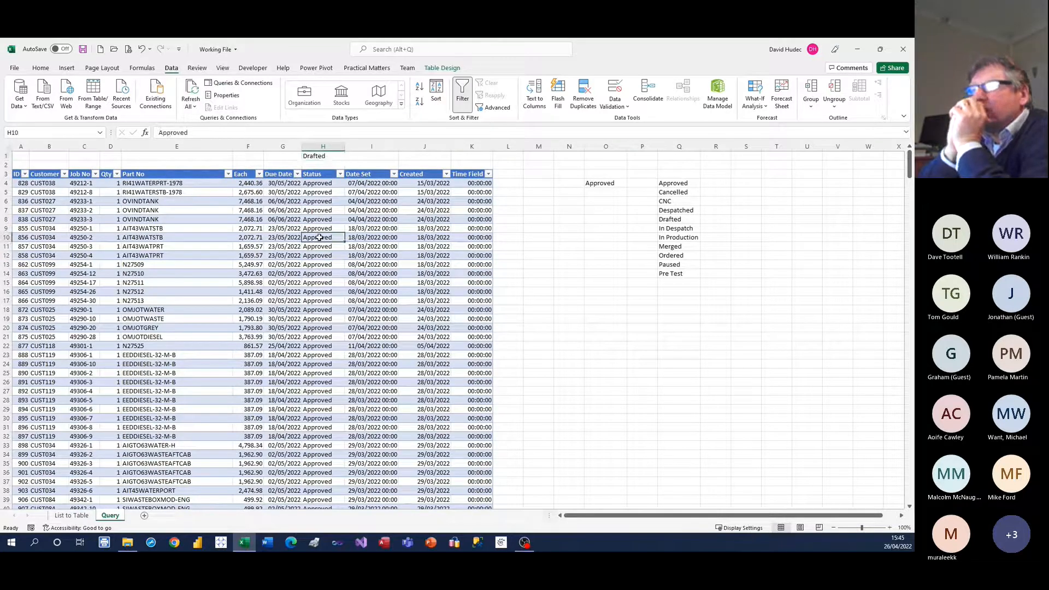
right_click(318, 237)
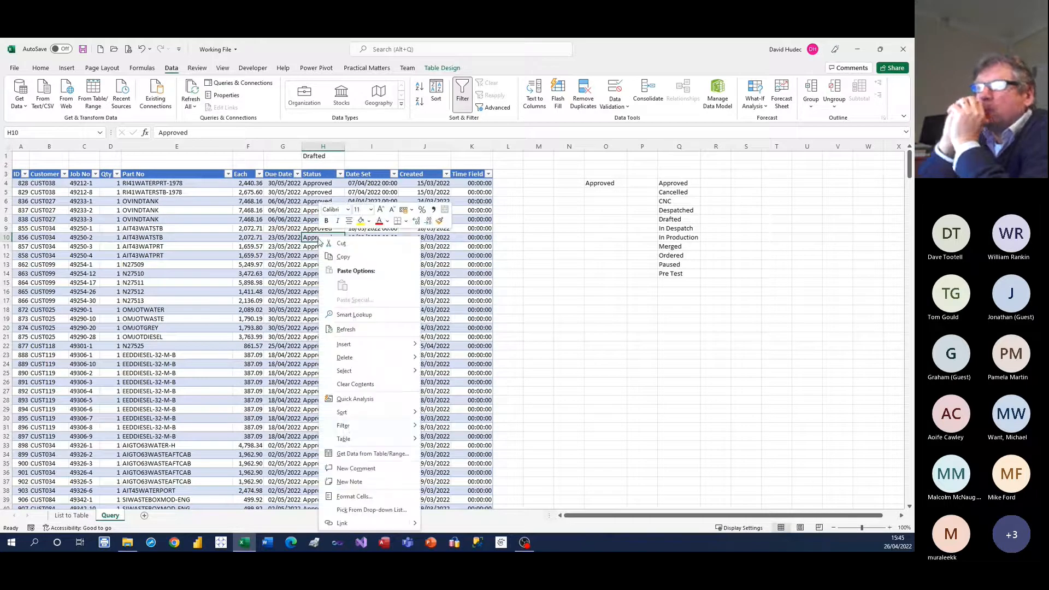
mouse_move(359, 441)
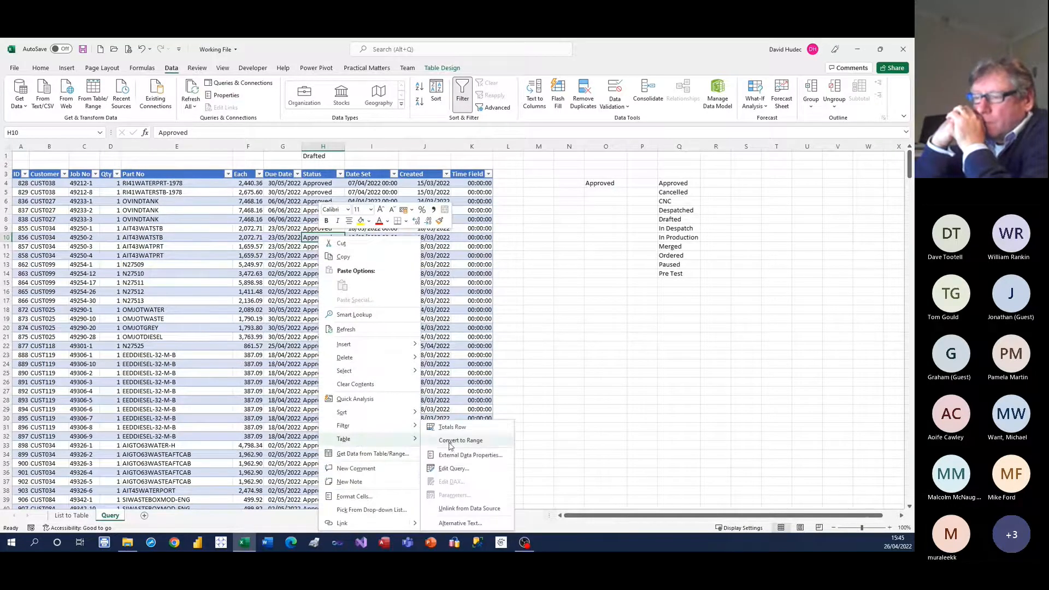
click(448, 469)
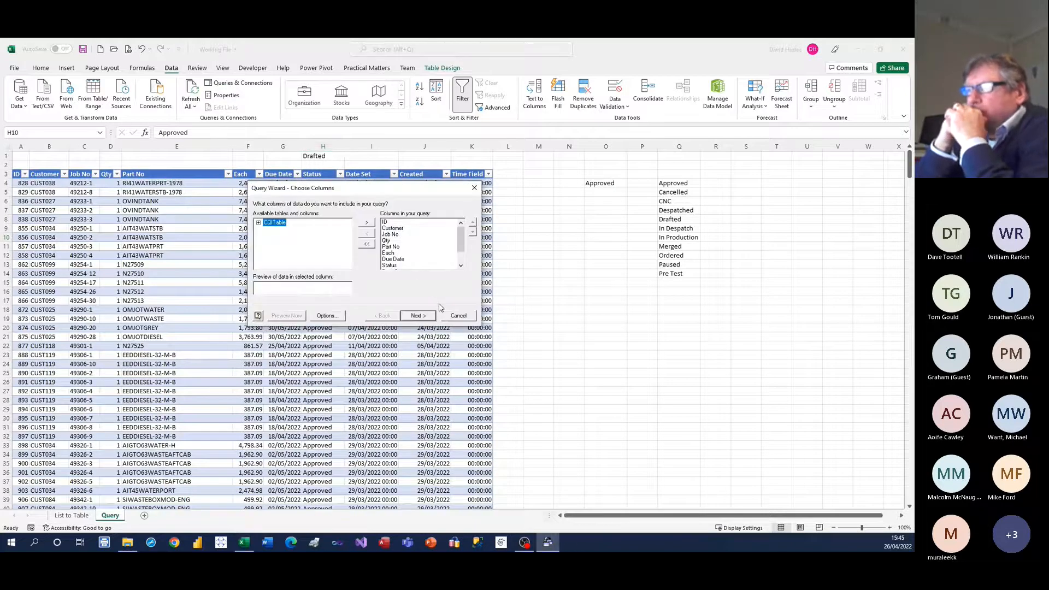
click(418, 316)
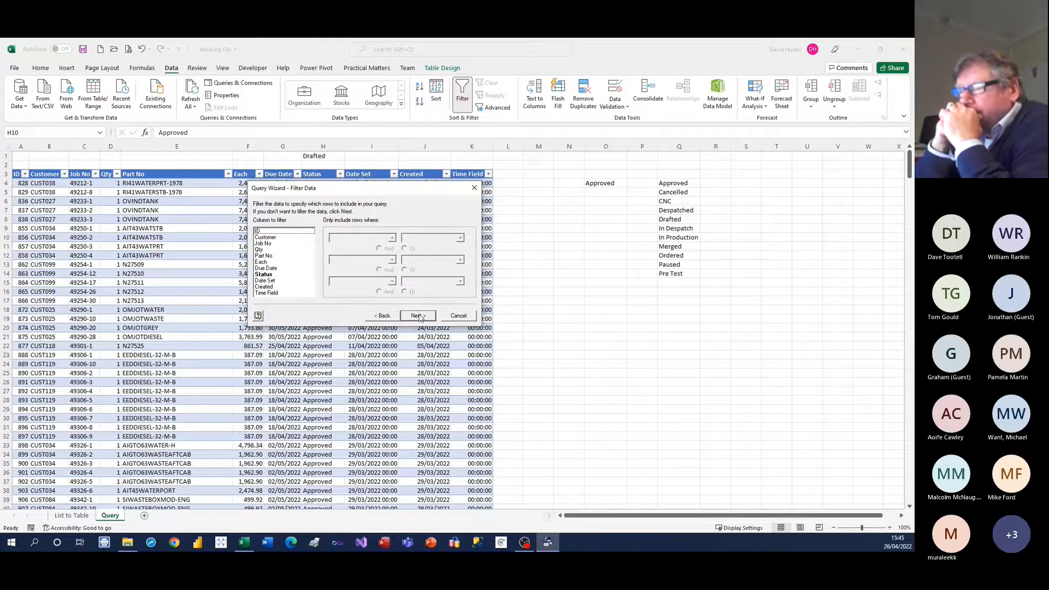
click(261, 274)
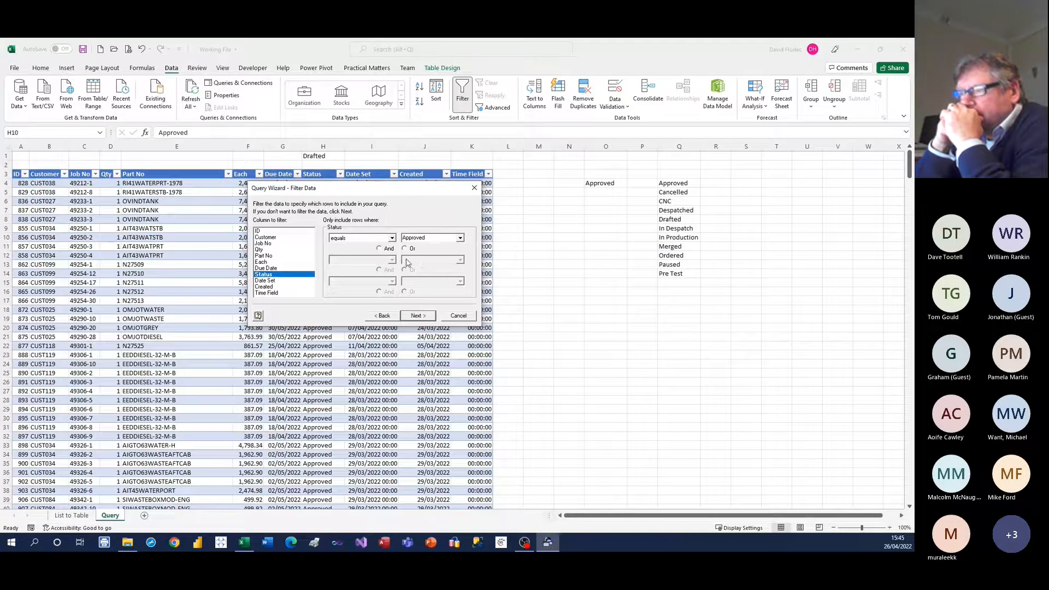
click(462, 319)
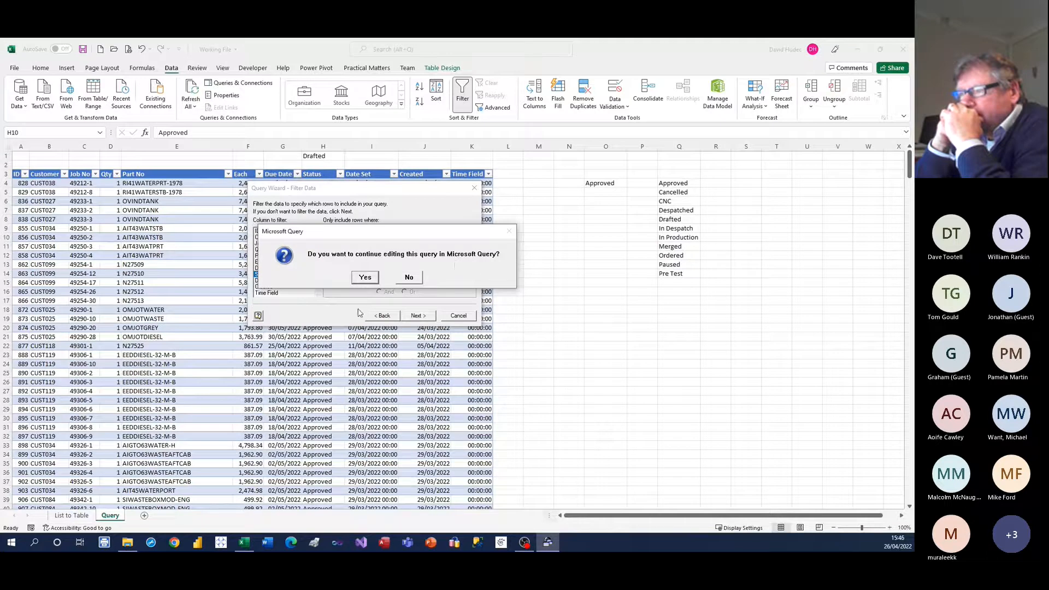
click(366, 278)
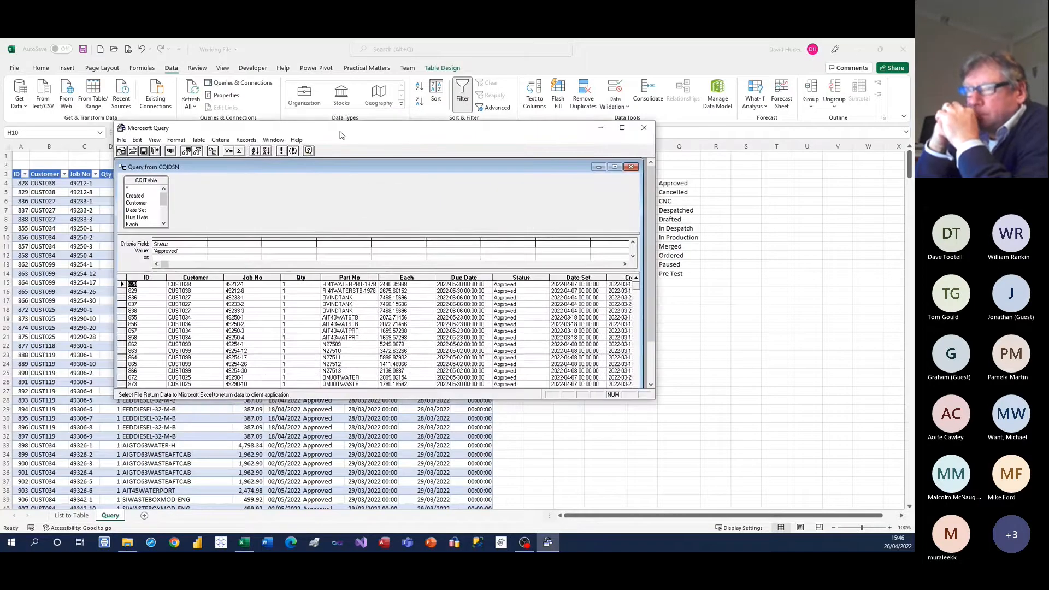
Maximize the Microsoft Query and query windows, enlarge the table and criteria panes, and expand the CQITable field list and move it toward the middle
drag(339, 135, 407, 61)
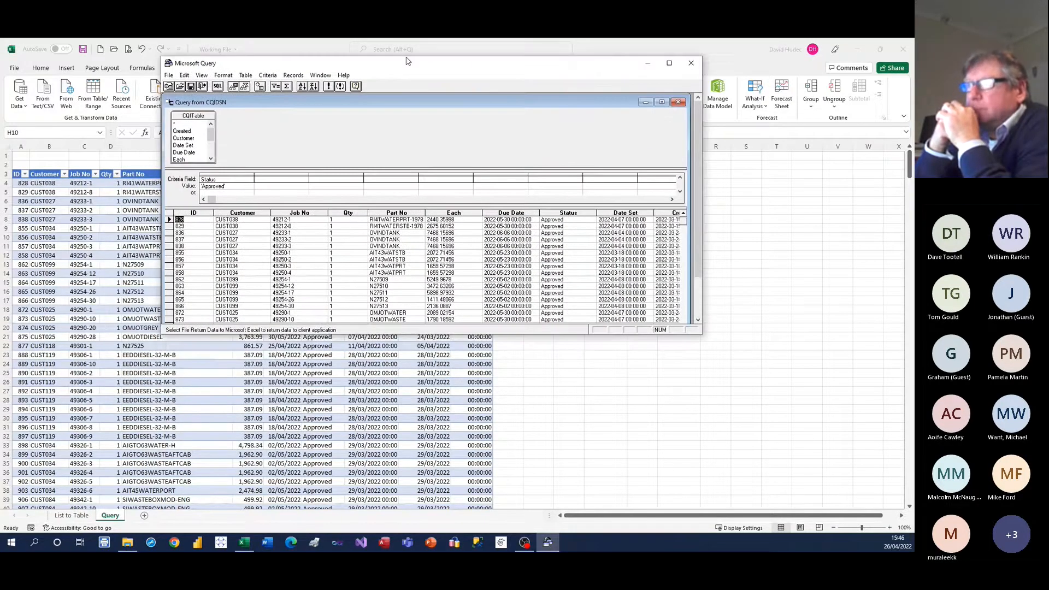
double_click(407, 60)
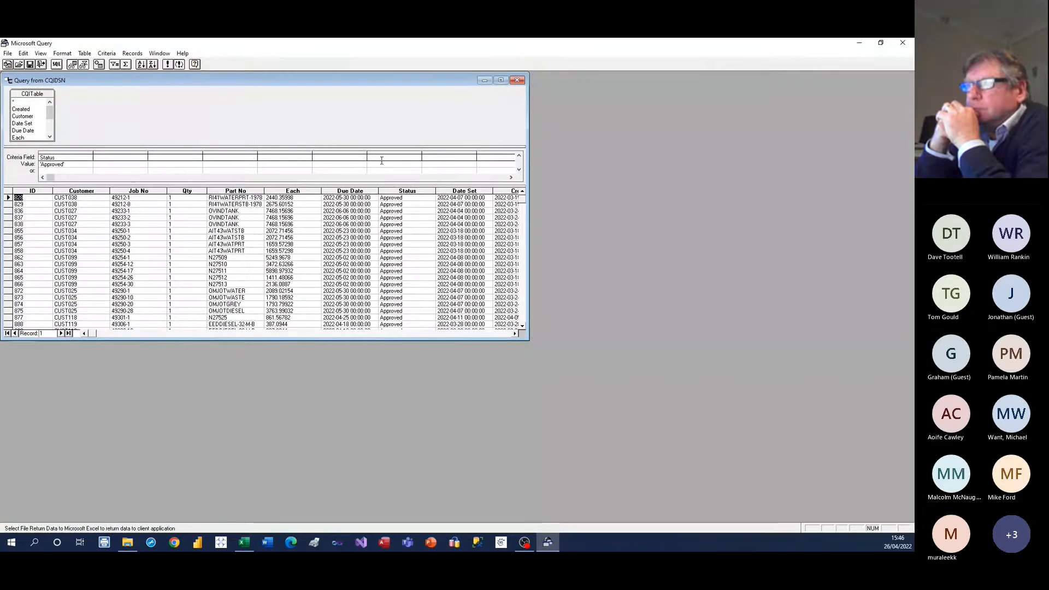
click(501, 80)
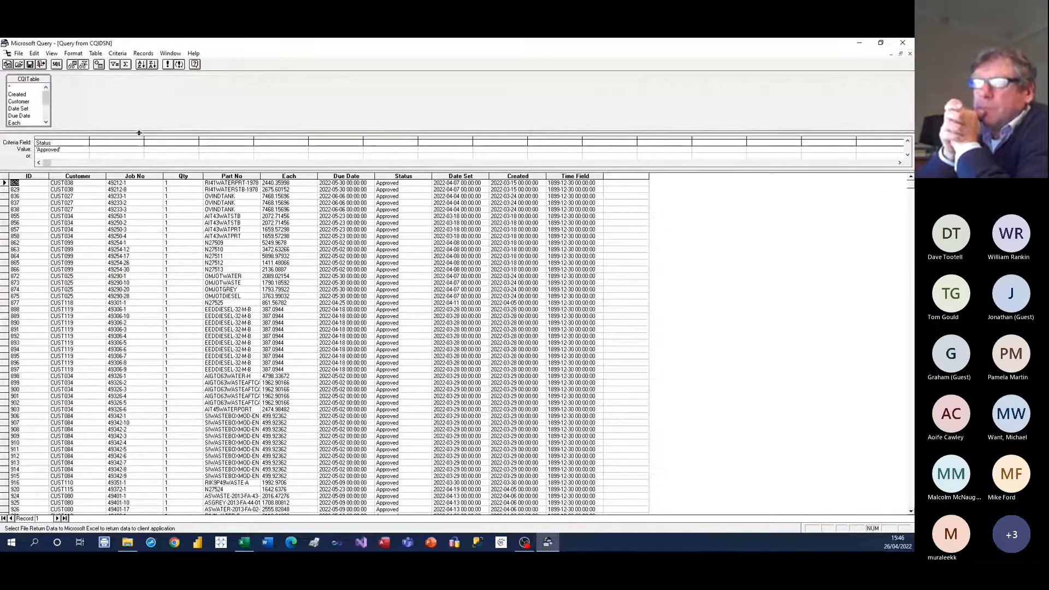
drag(138, 132, 134, 169)
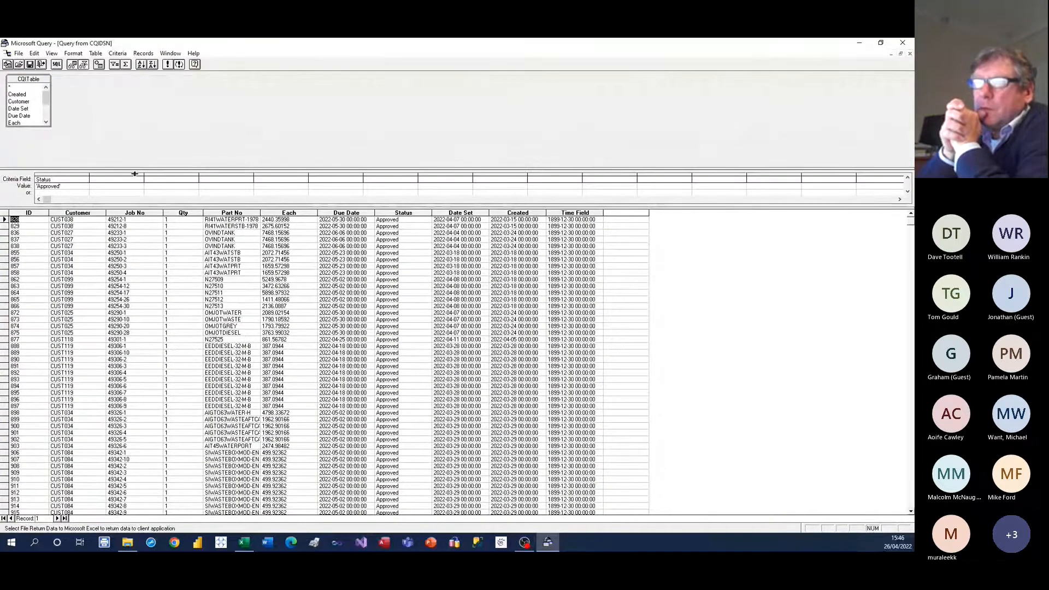
drag(135, 207, 134, 244)
drag(50, 126, 78, 182)
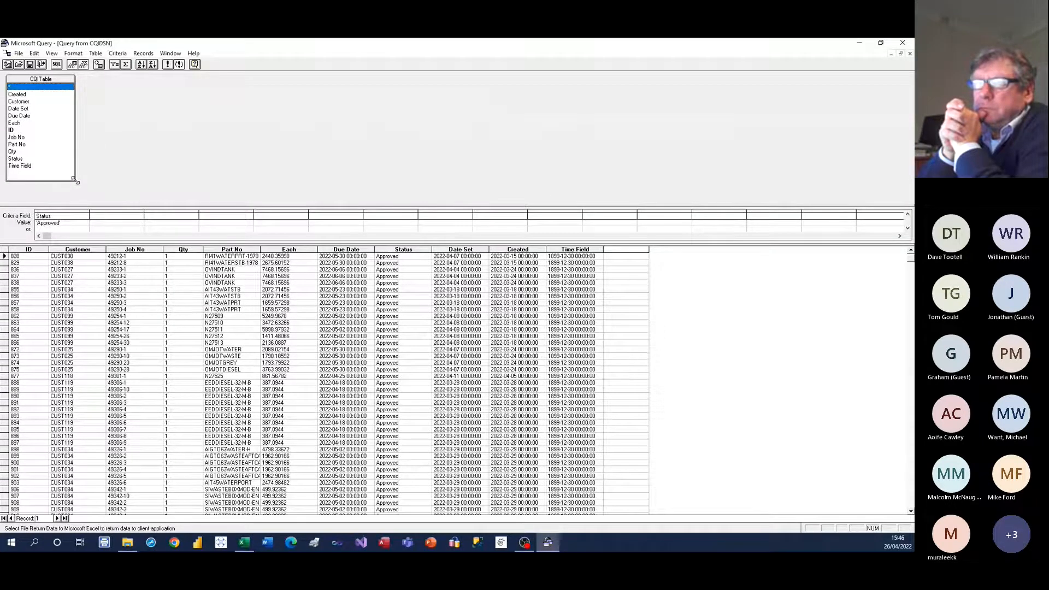
drag(41, 78, 267, 88)
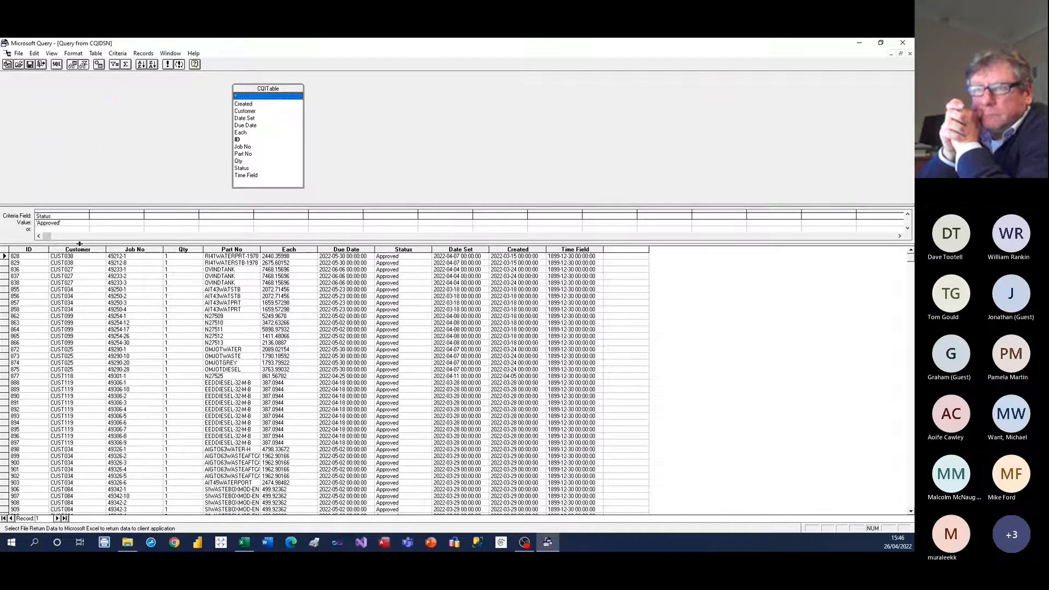
Hide the query's criteria pane and show it again
click(51, 53)
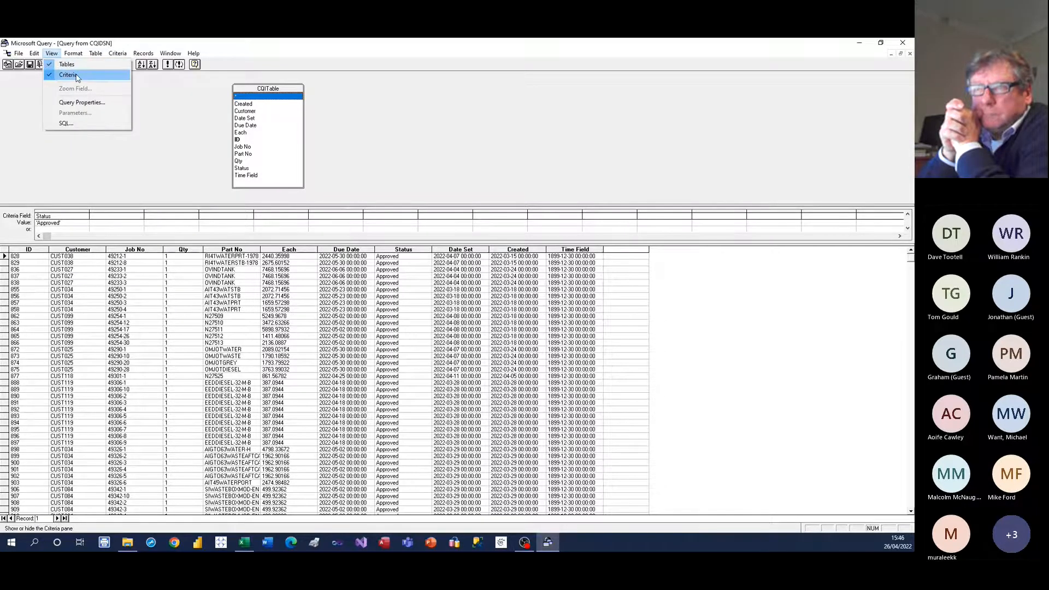
click(72, 75)
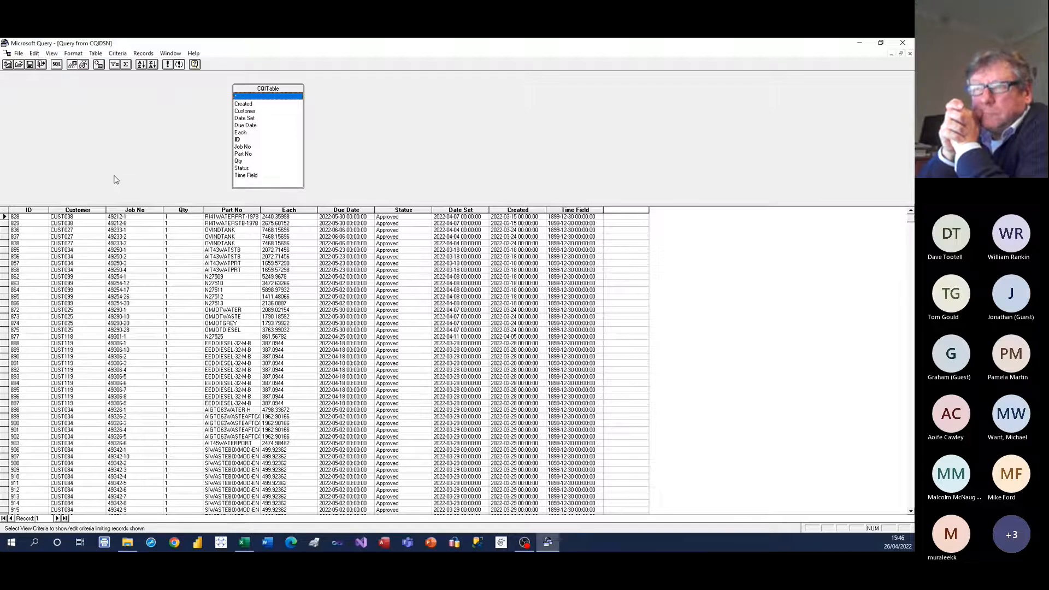
click(52, 53)
click(76, 81)
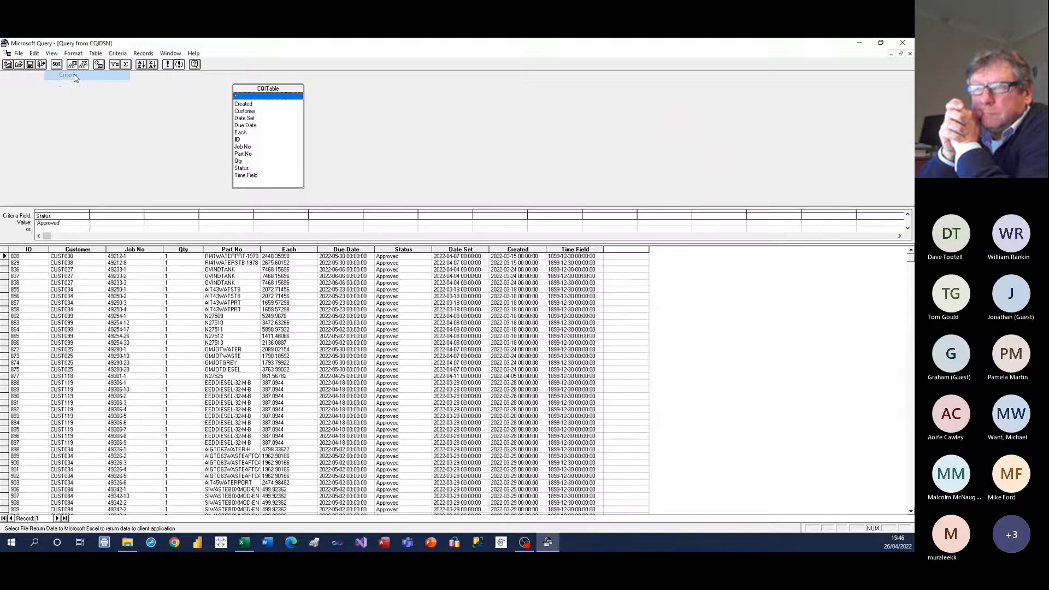
click(88, 223)
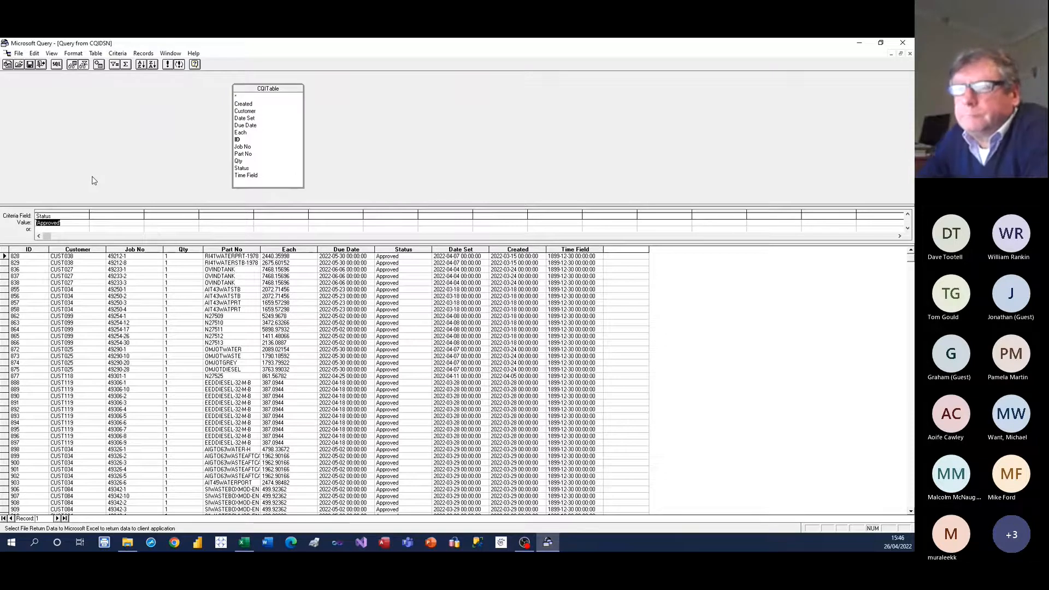
key(Delete)
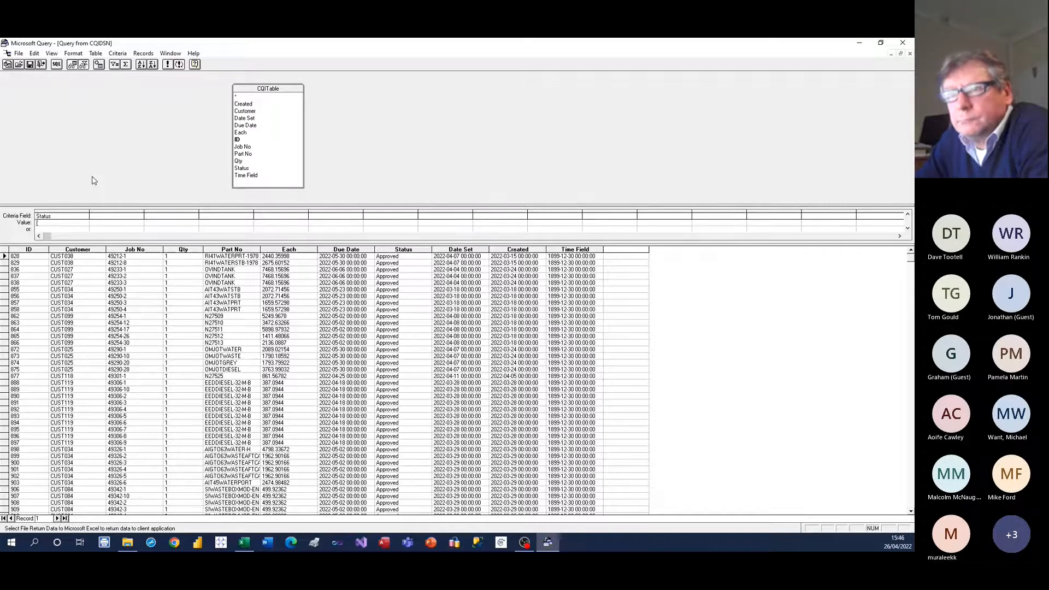
text([S)
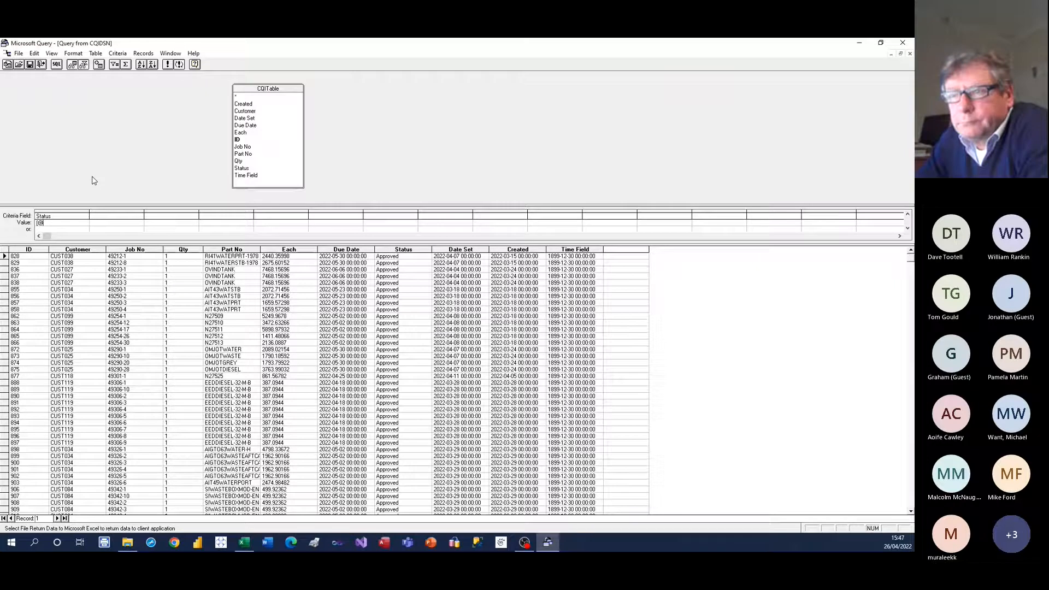
text(tatus)
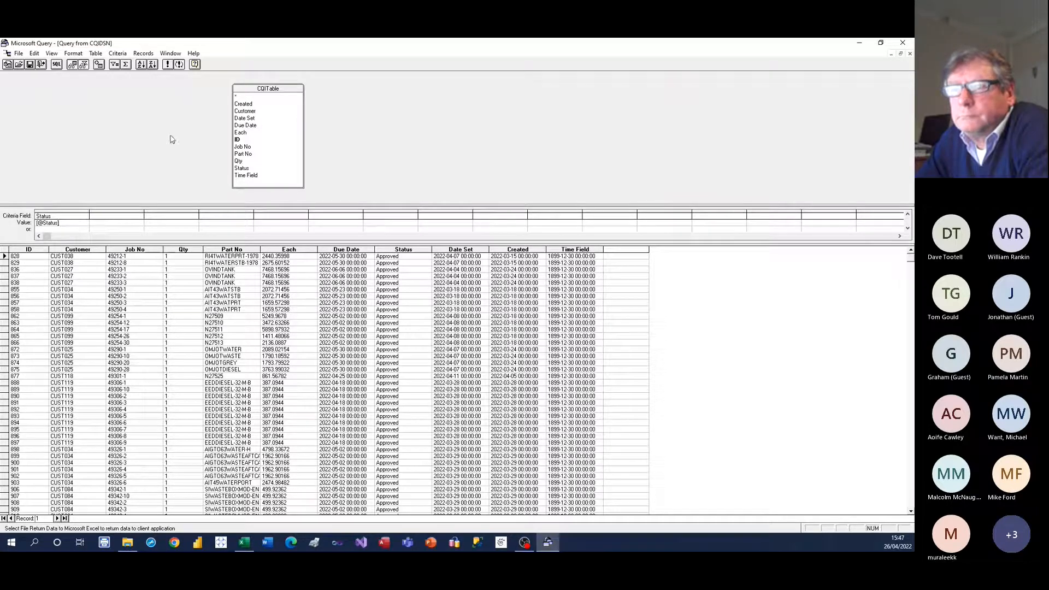
click(168, 65)
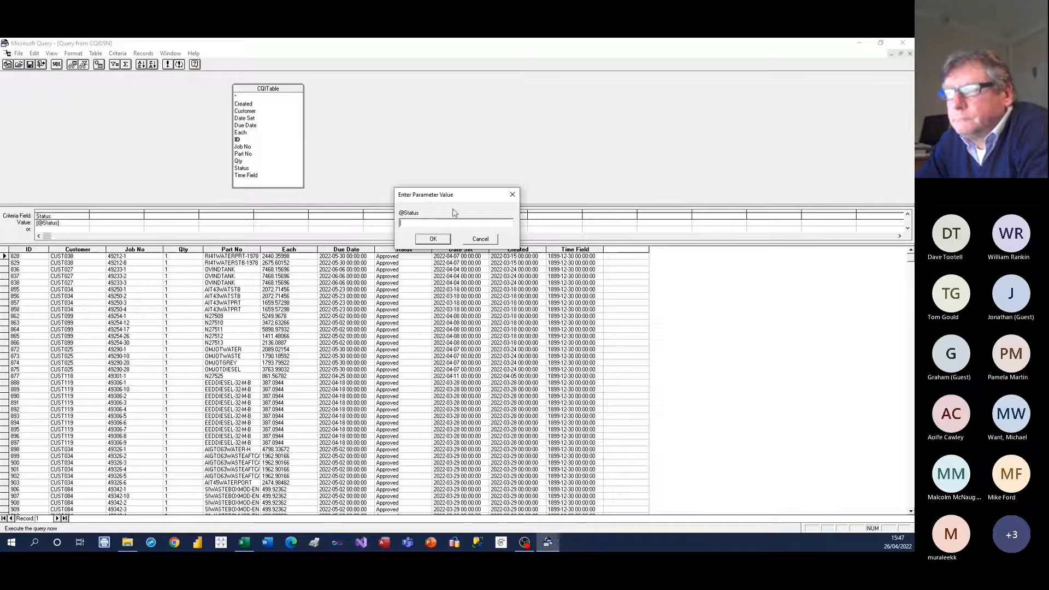
text(Approved)
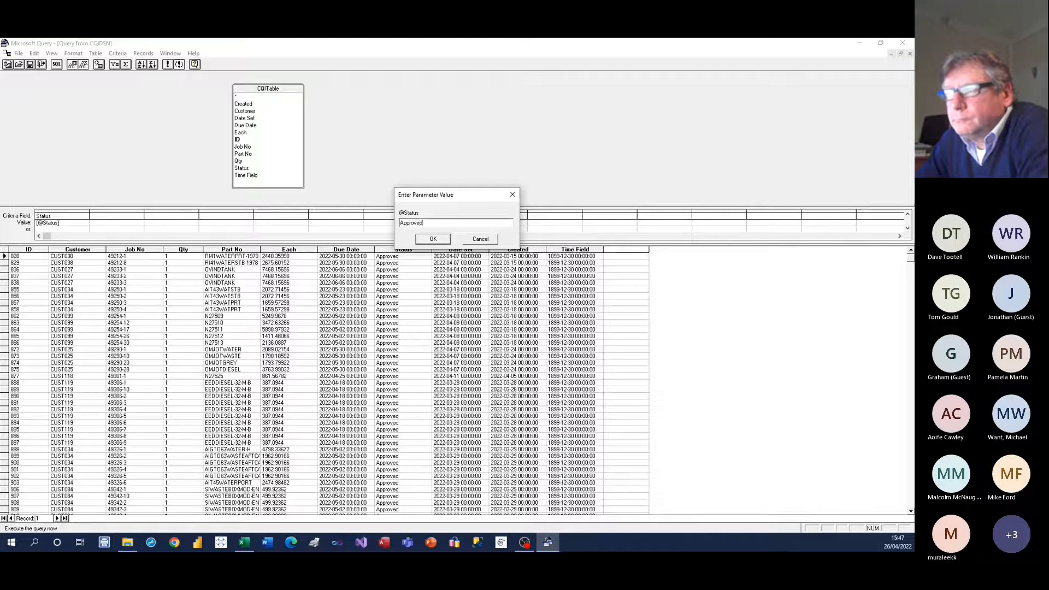
click(432, 239)
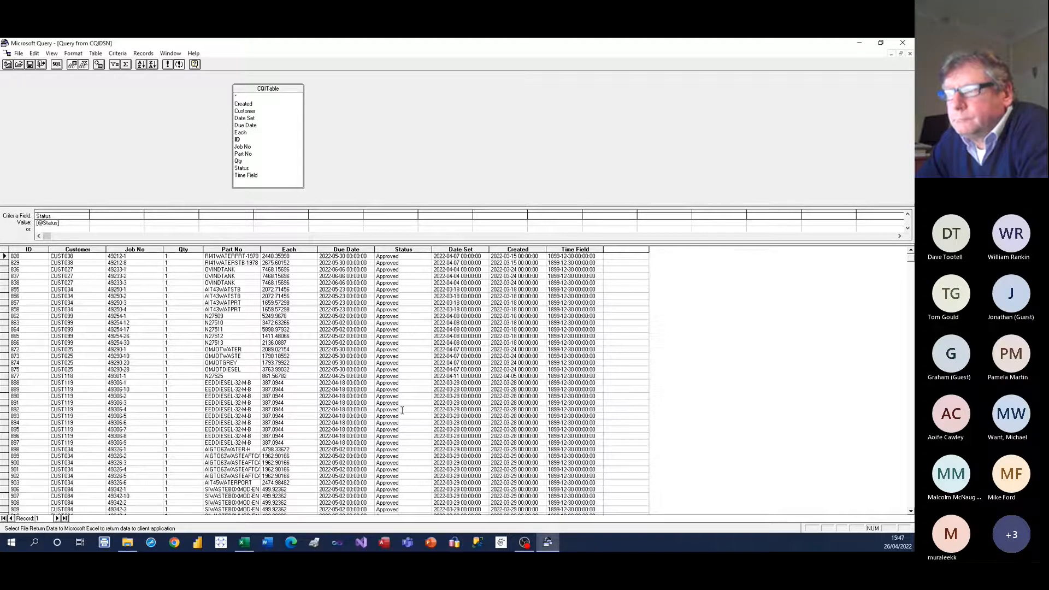
click(42, 65)
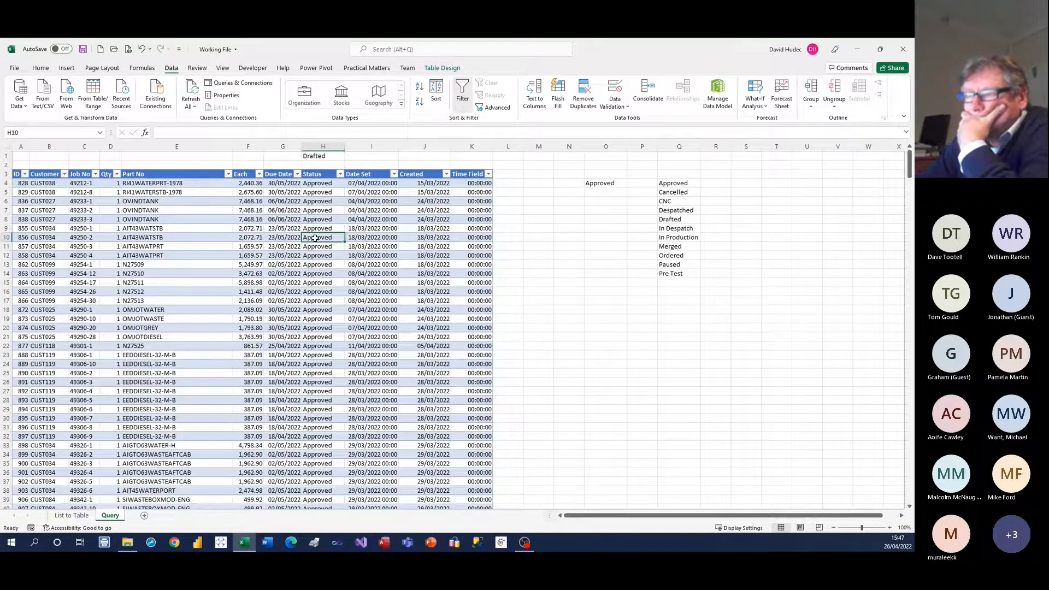
right_click(315, 239)
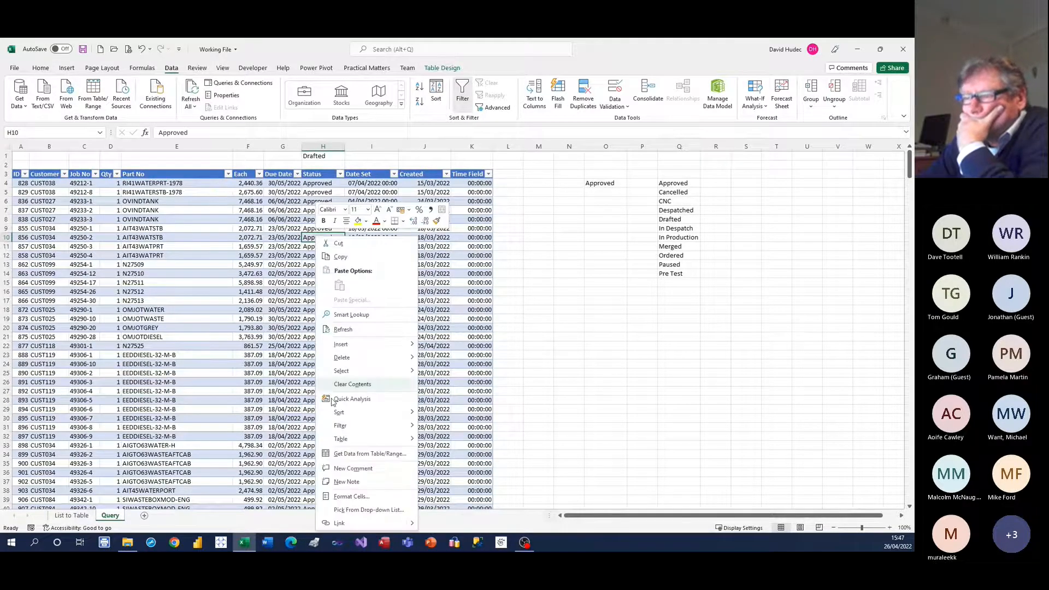
mouse_move(343, 440)
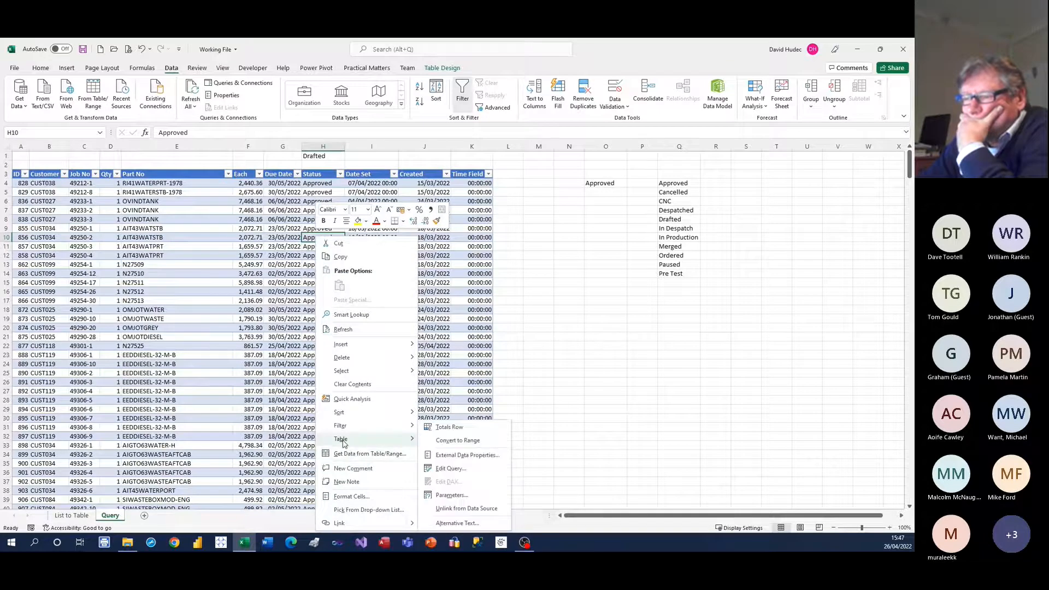
click(451, 496)
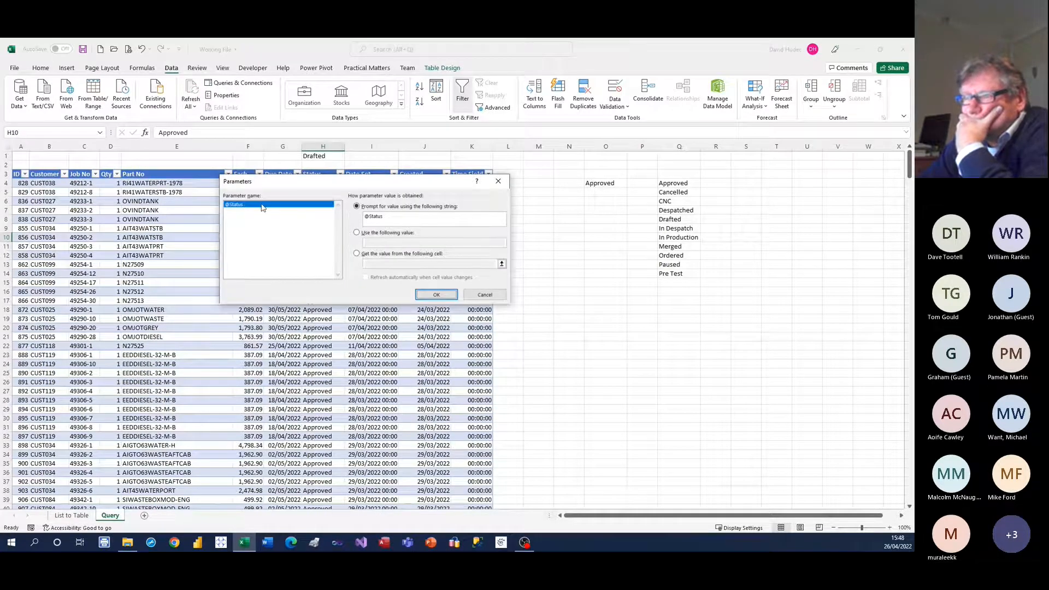
click(394, 233)
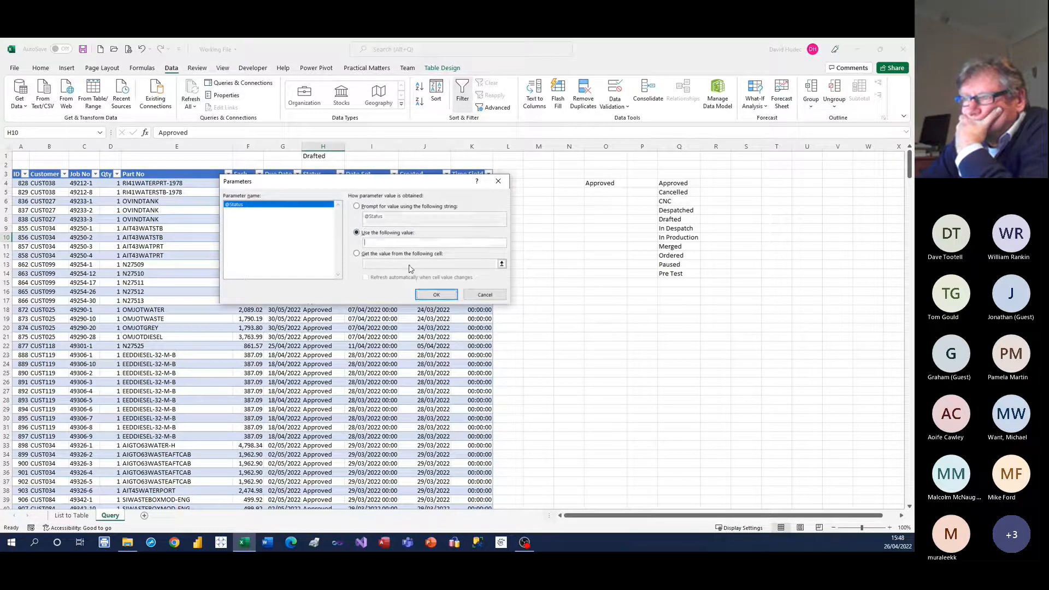
click(378, 254)
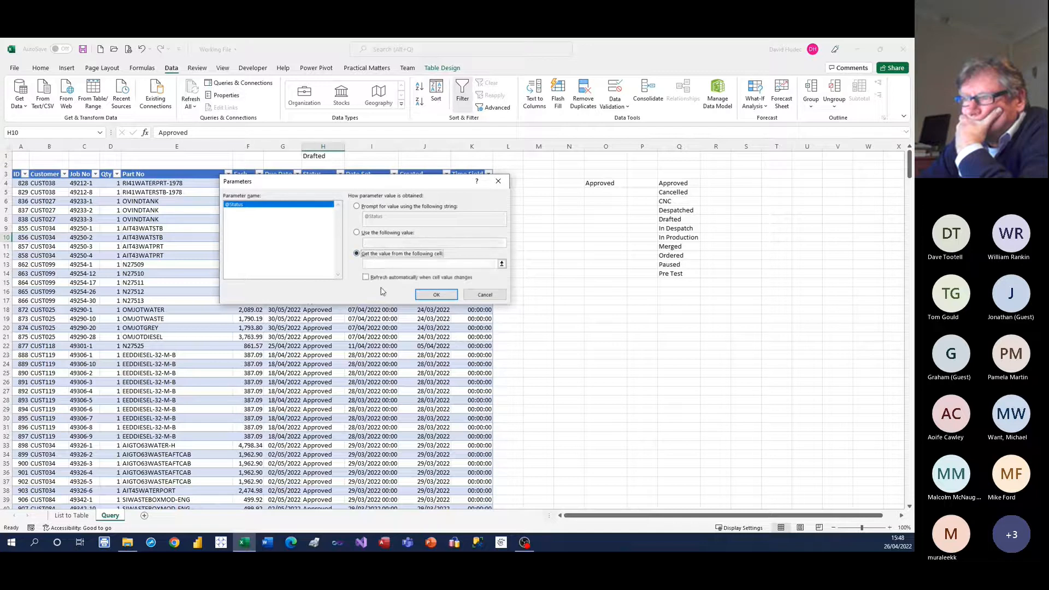
click(379, 263)
click(318, 155)
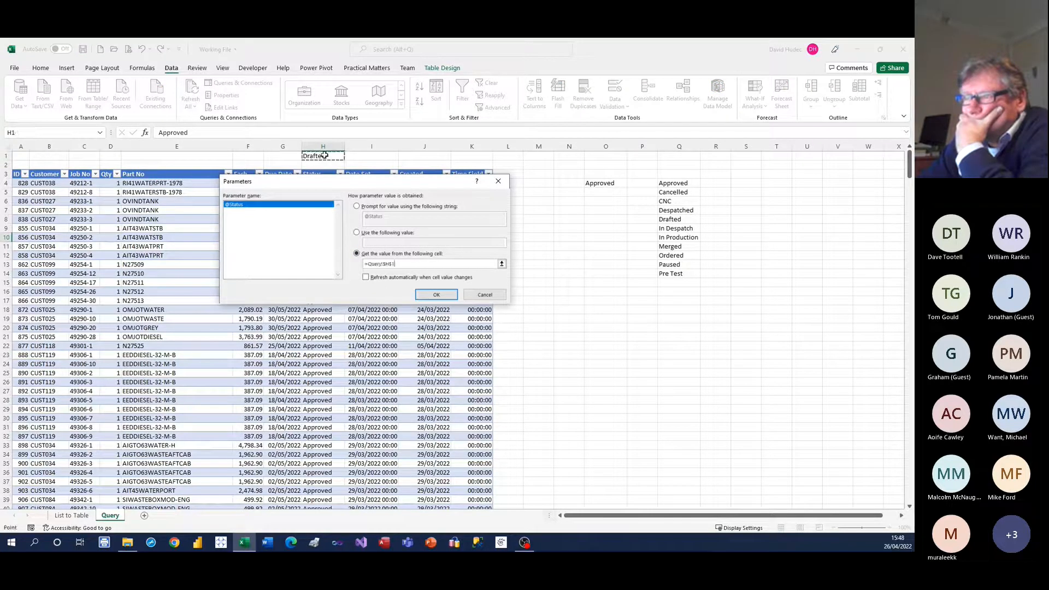
click(366, 278)
click(366, 278)
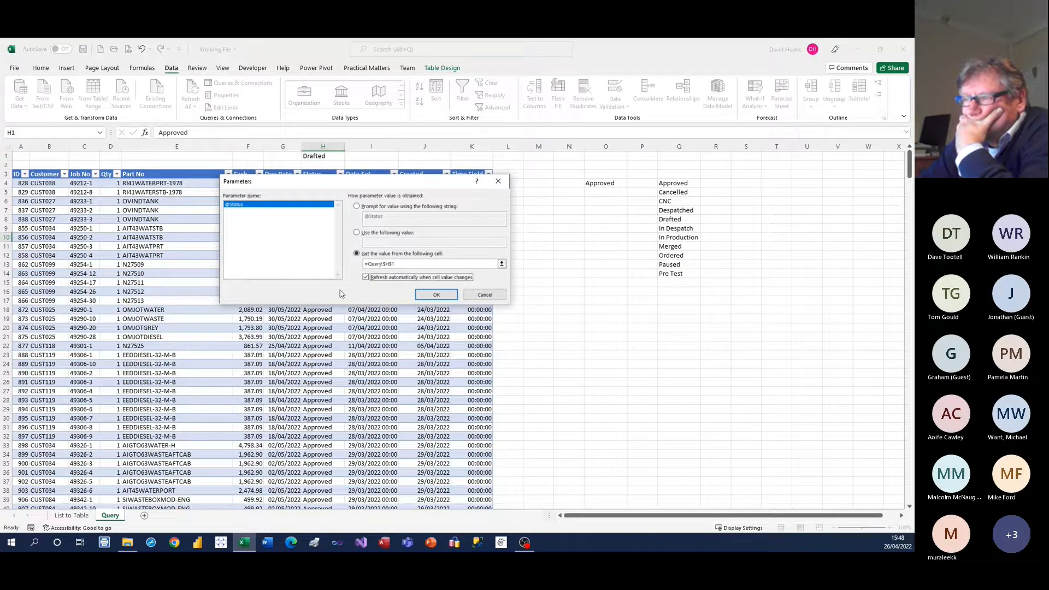
click(437, 294)
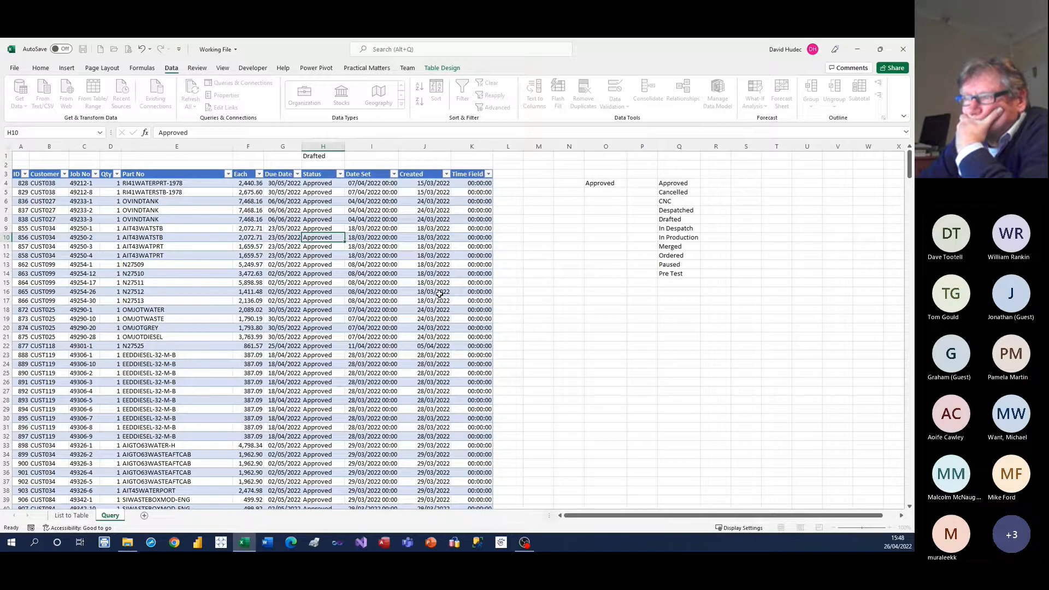
Choose Despatched in the status drop-down in cell H1 and look through the refreshed table rows
click(332, 157)
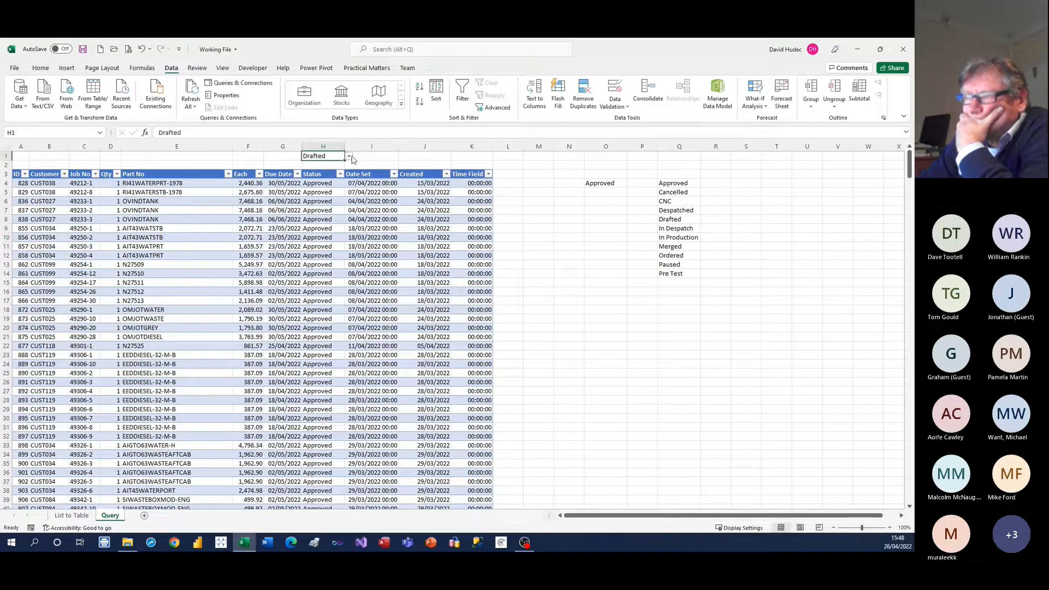
click(349, 157)
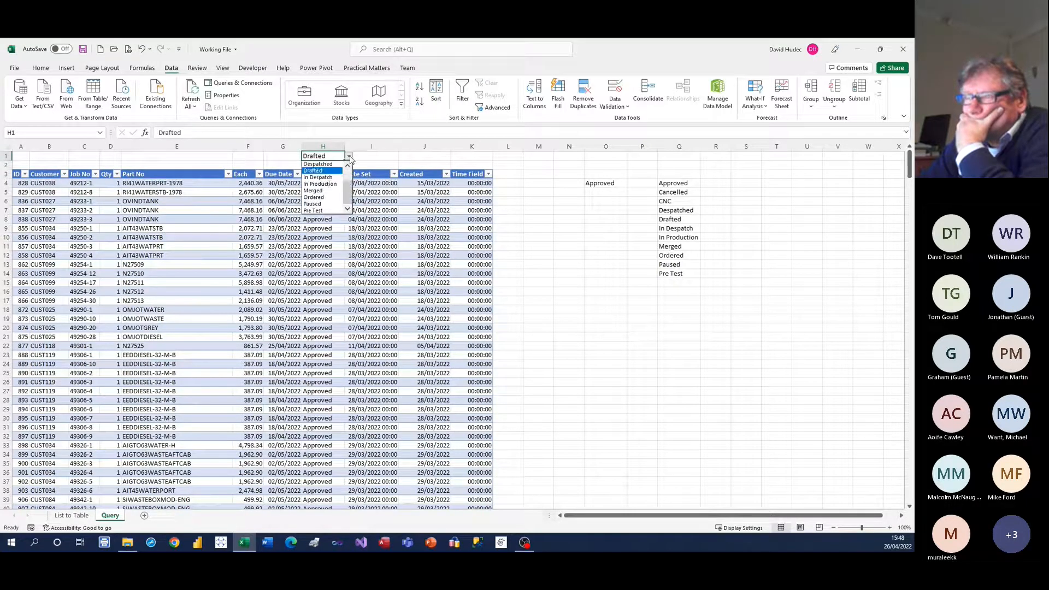
click(317, 164)
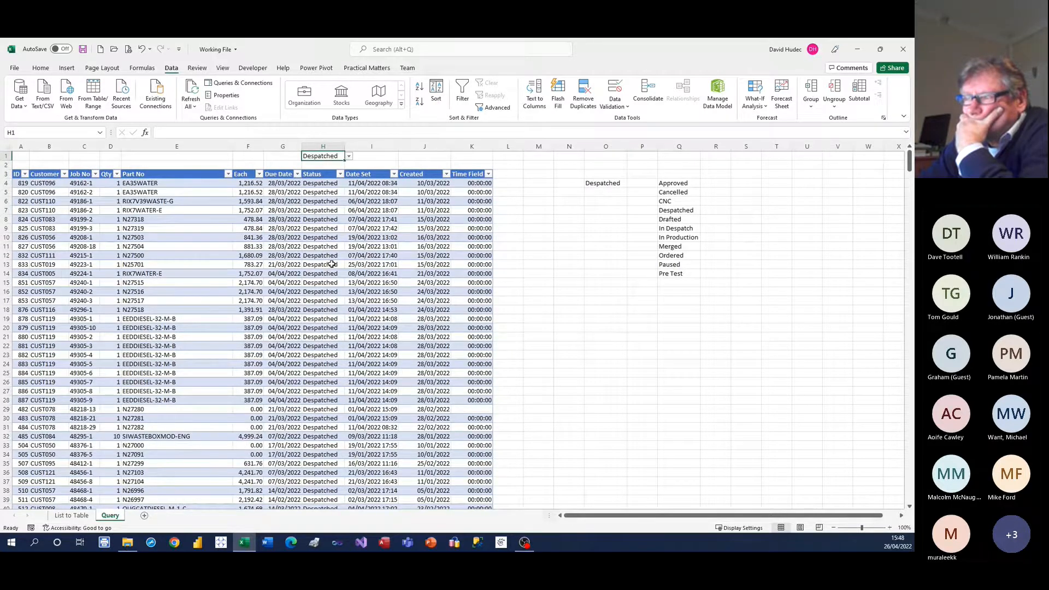
scroll(332, 264, down, 3)
scroll(333, 263, down, 10)
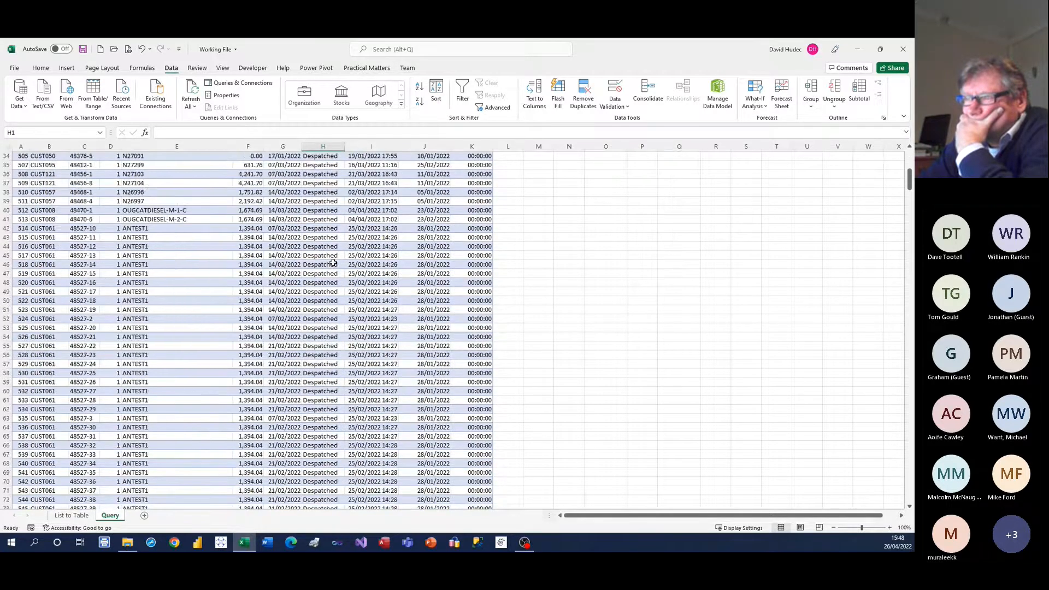
scroll(334, 264, up, 13)
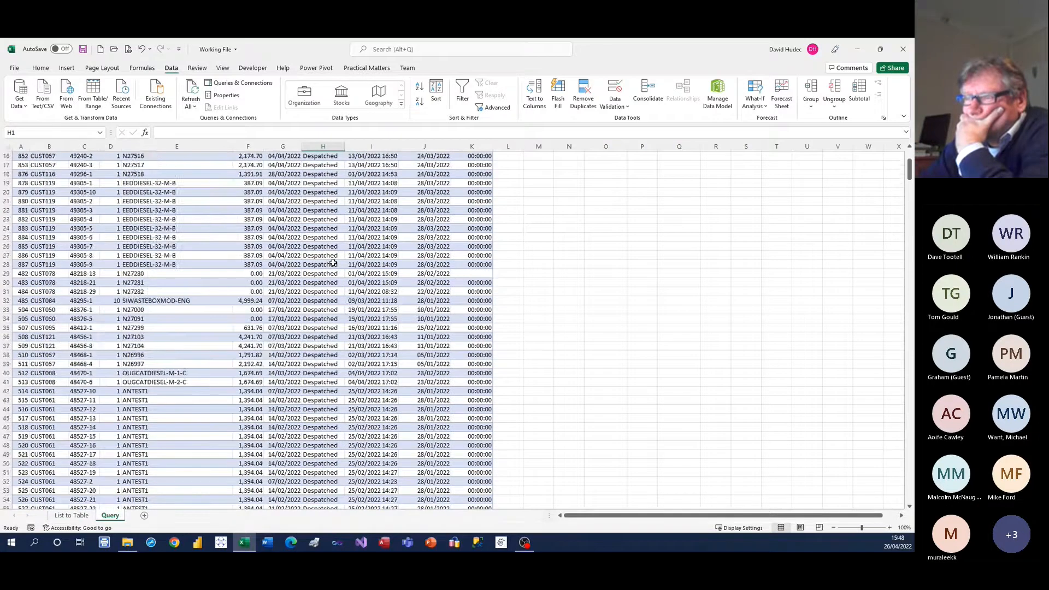
Choose Approved in the status drop-down in cell H1 and check which values the Status column's filter offers
click(348, 157)
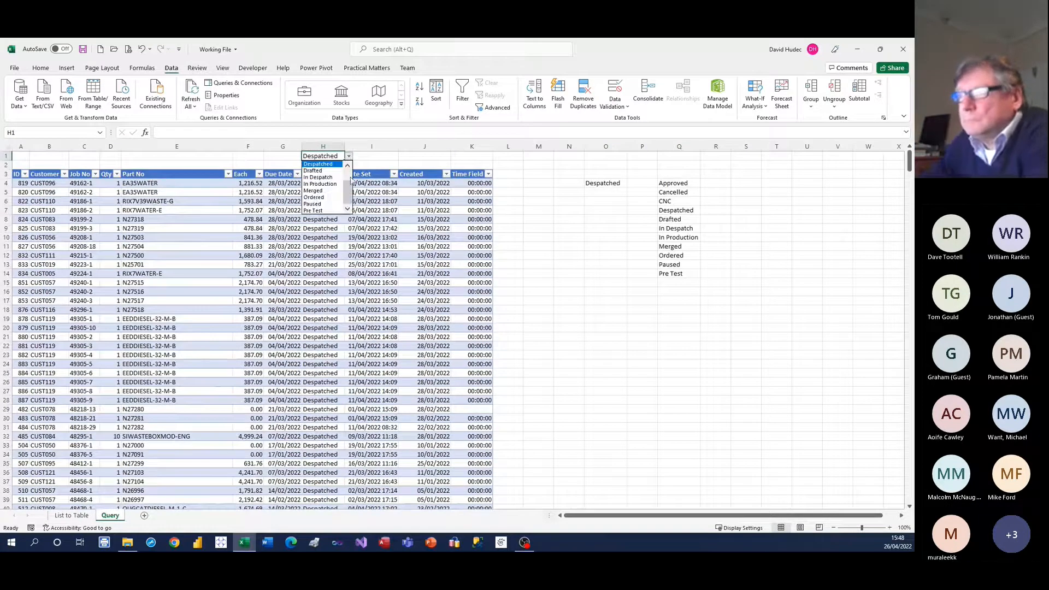
click(316, 165)
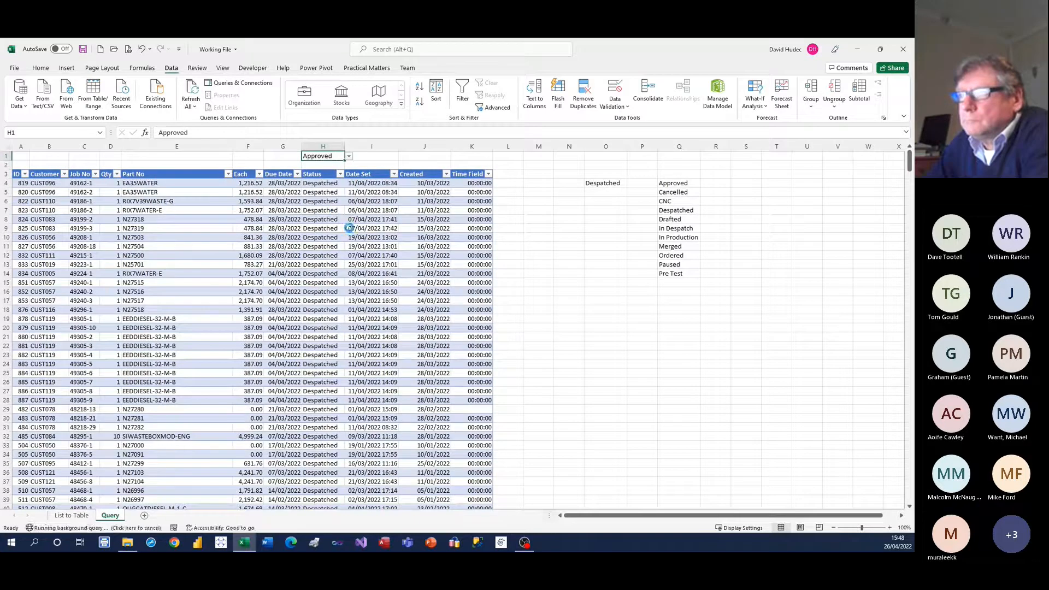
click(327, 237)
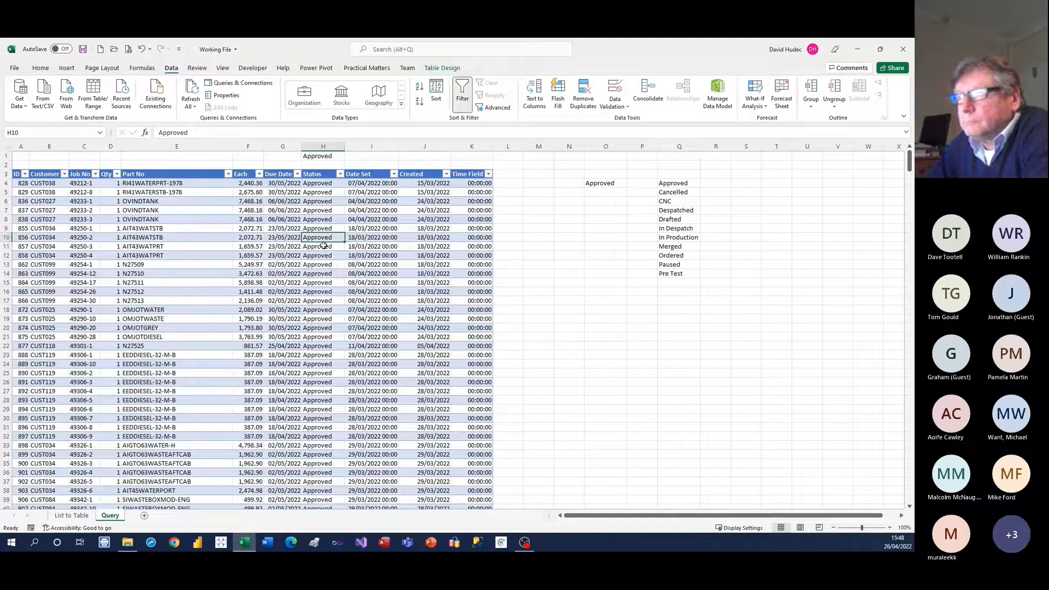
click(340, 174)
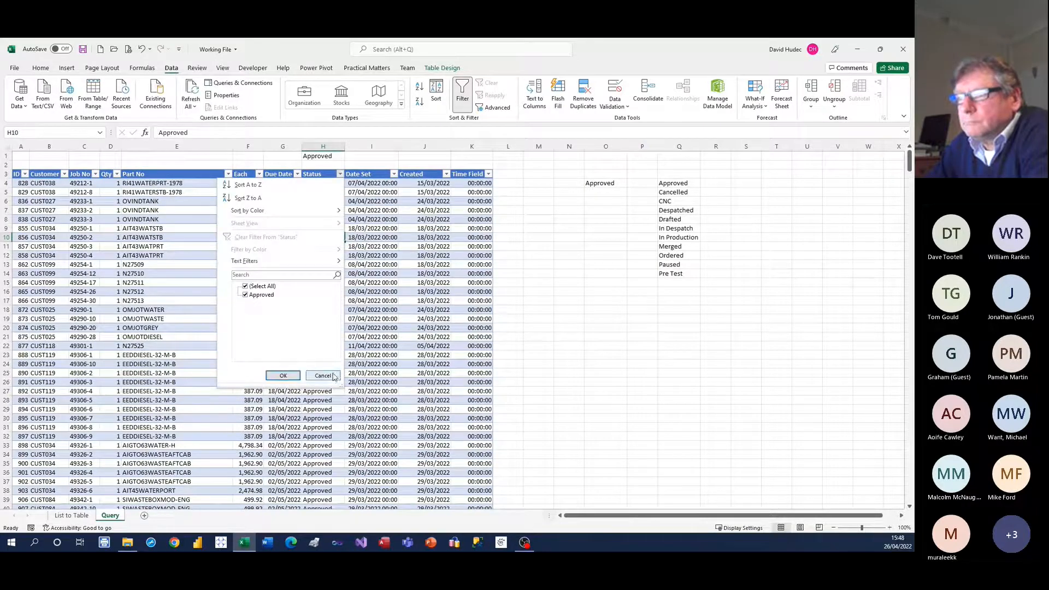
key(Escape)
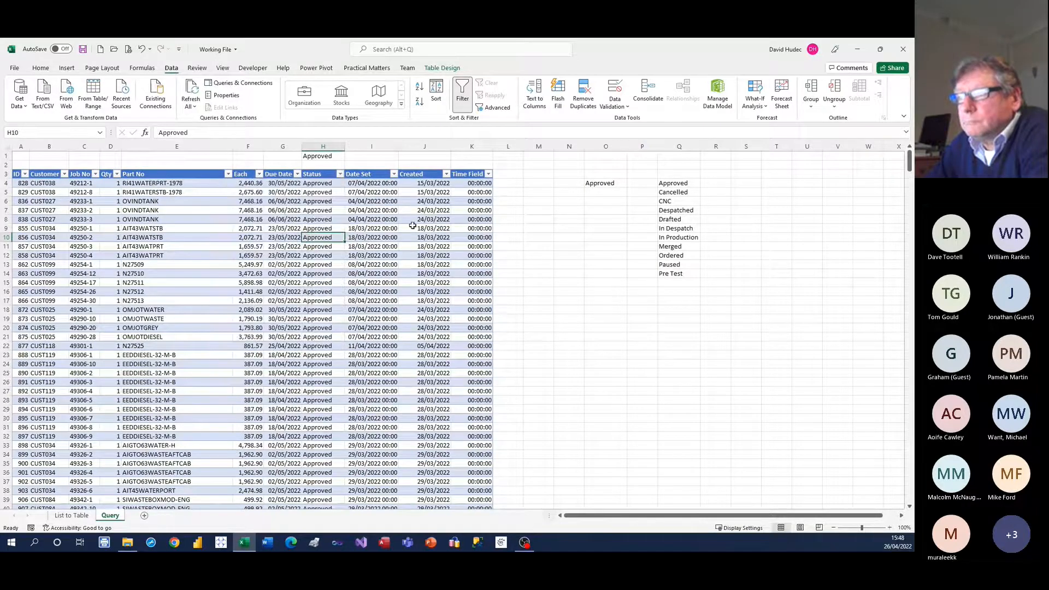
click(324, 247)
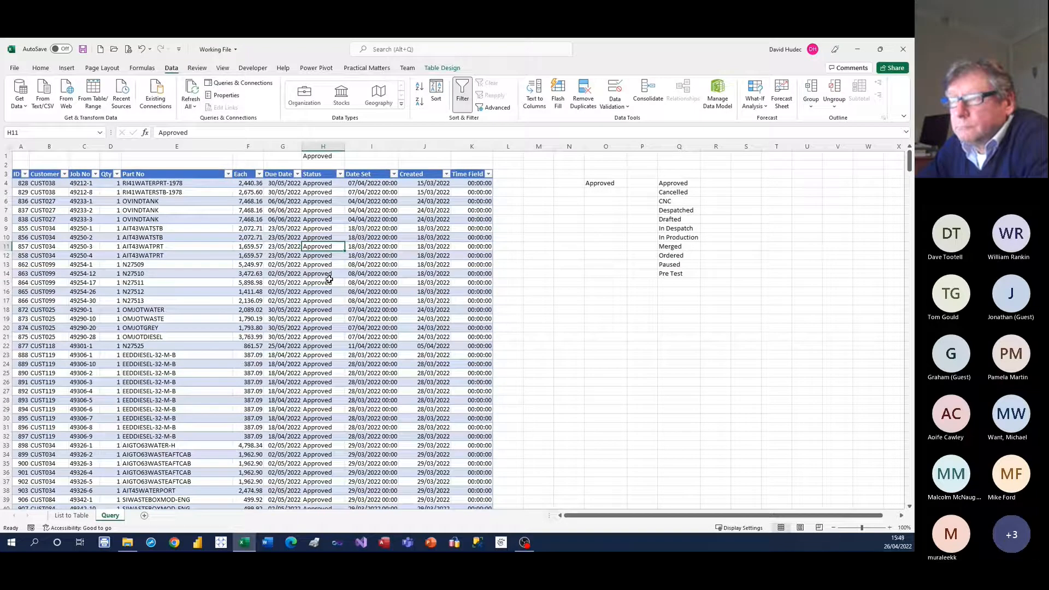
click(327, 255)
click(331, 156)
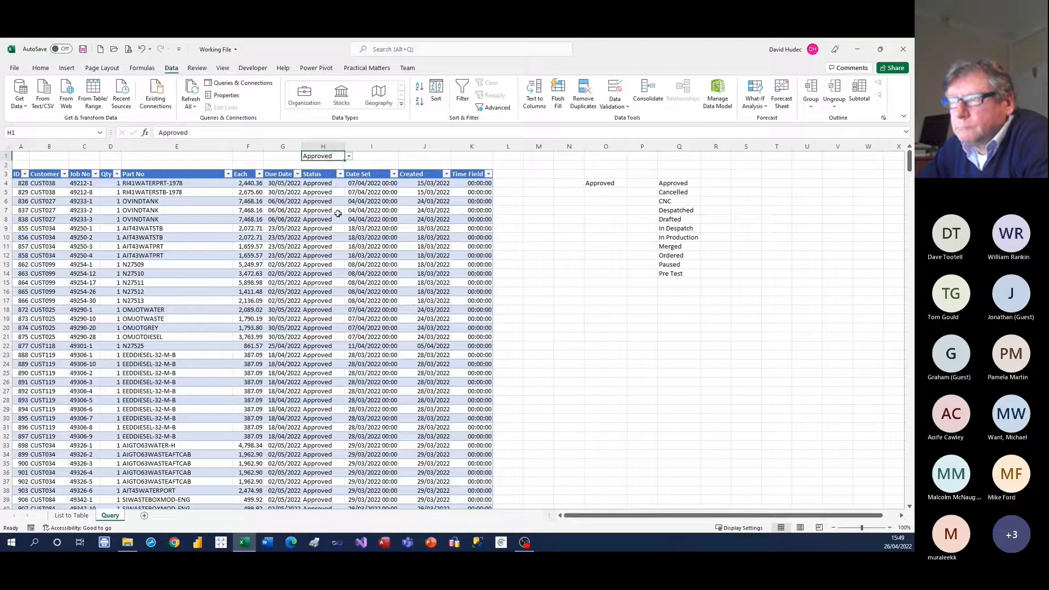
Enter the start date 01/01/2022 in cell J1, above the Created column
click(415, 183)
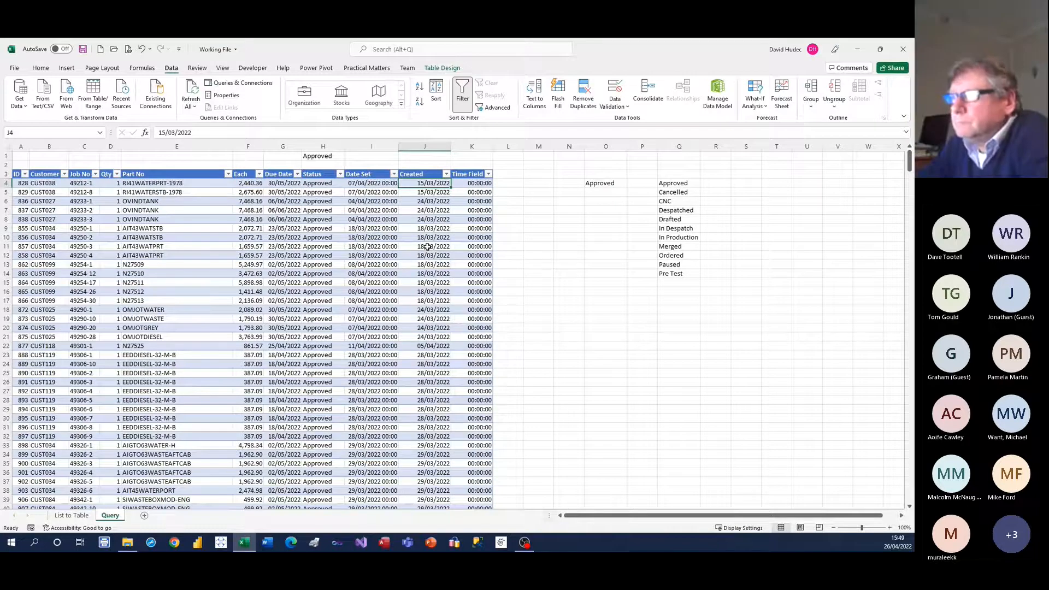
click(426, 155)
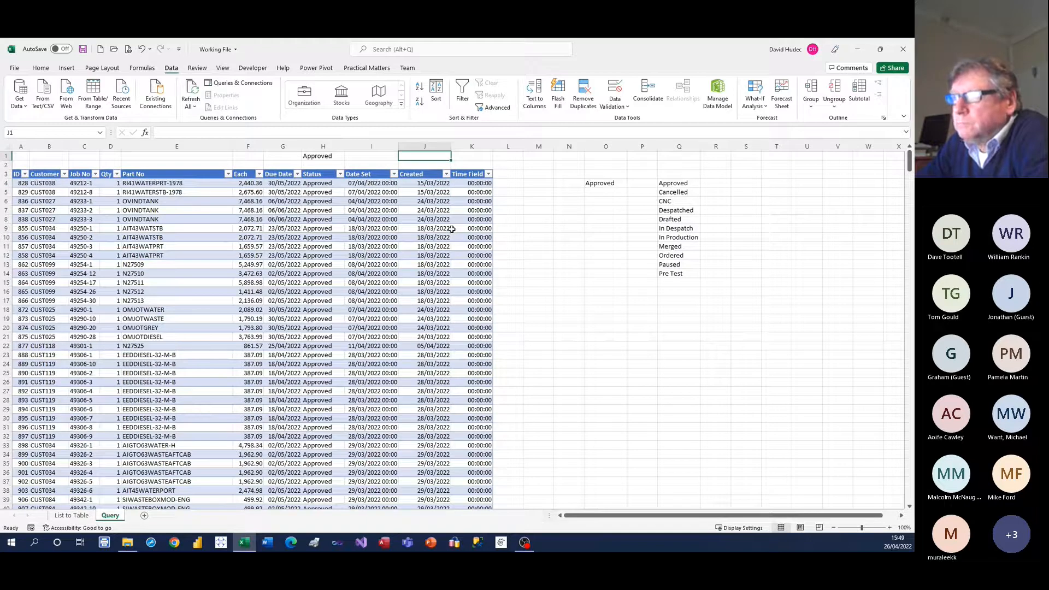
text(01/01/2022)
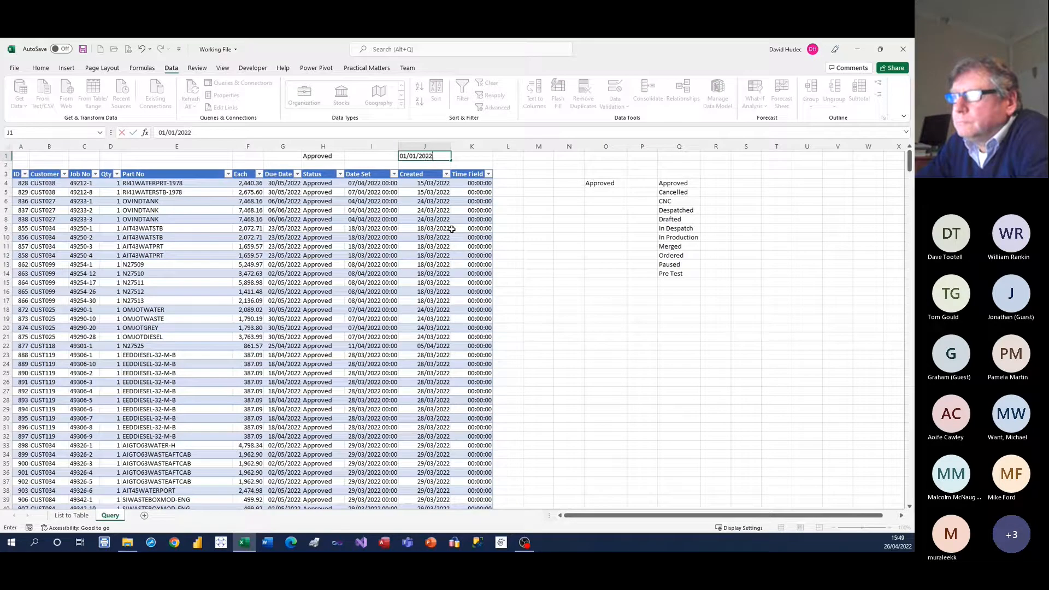
key(Return)
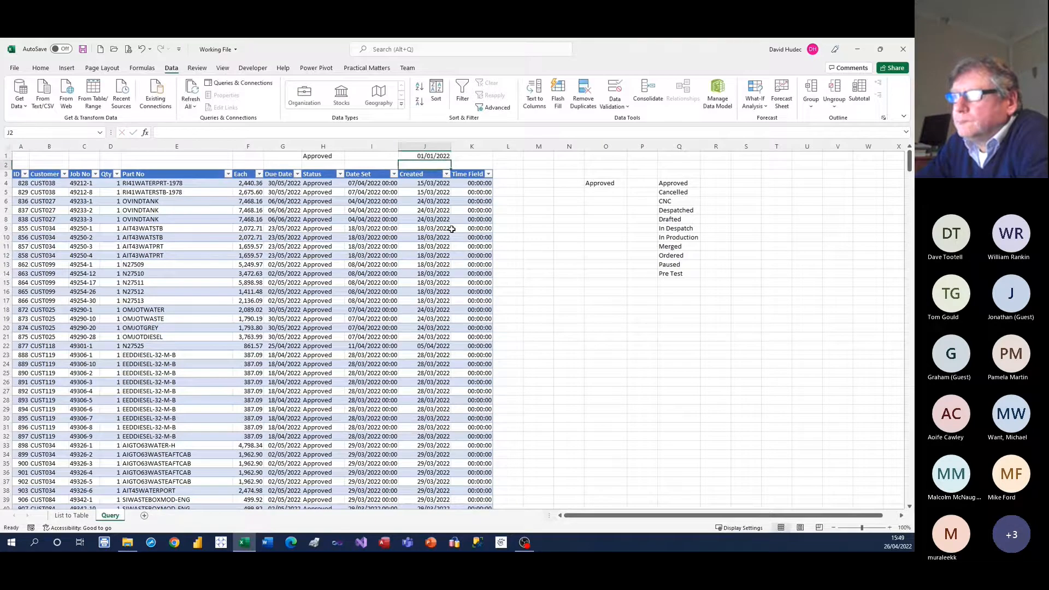
Insert a blank row at row 2, above the table
click(6, 164)
right_click(7, 165)
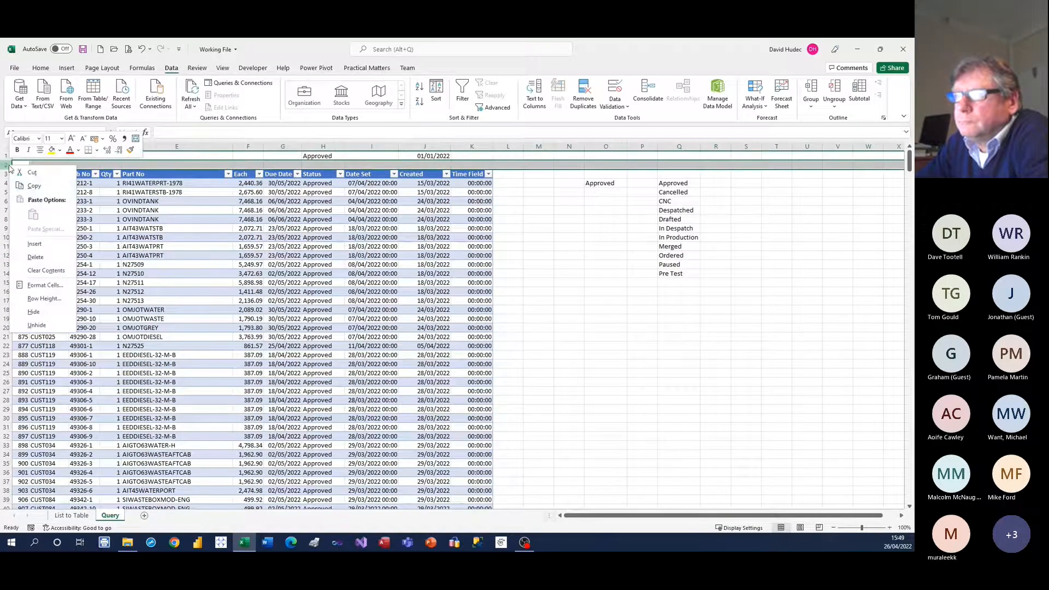
click(35, 243)
Calculate the end date in cell J2 with the formula =EOMONTH(J1,0)
click(424, 164)
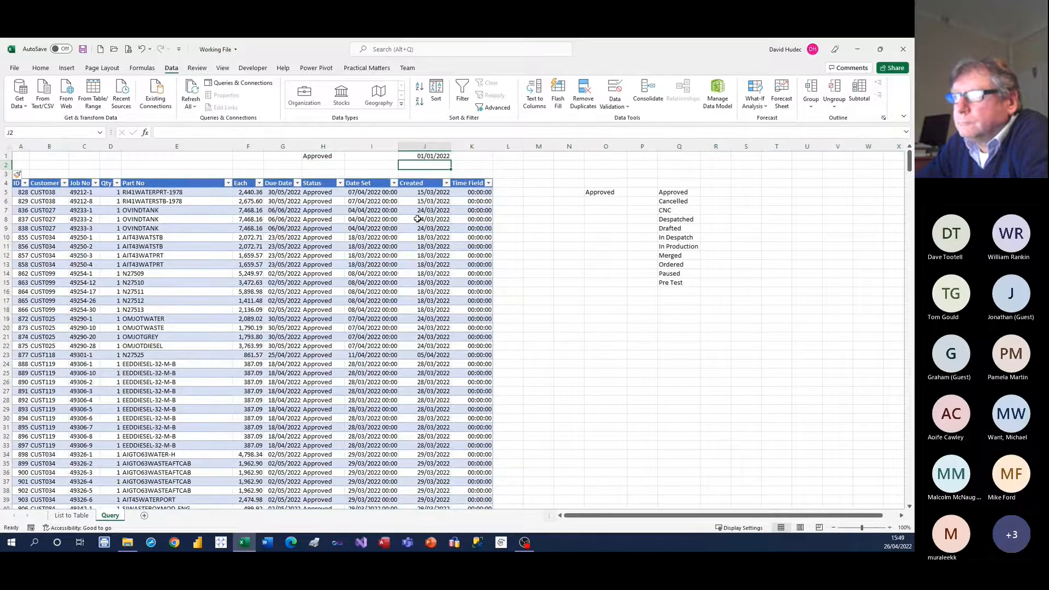
text(=eo)
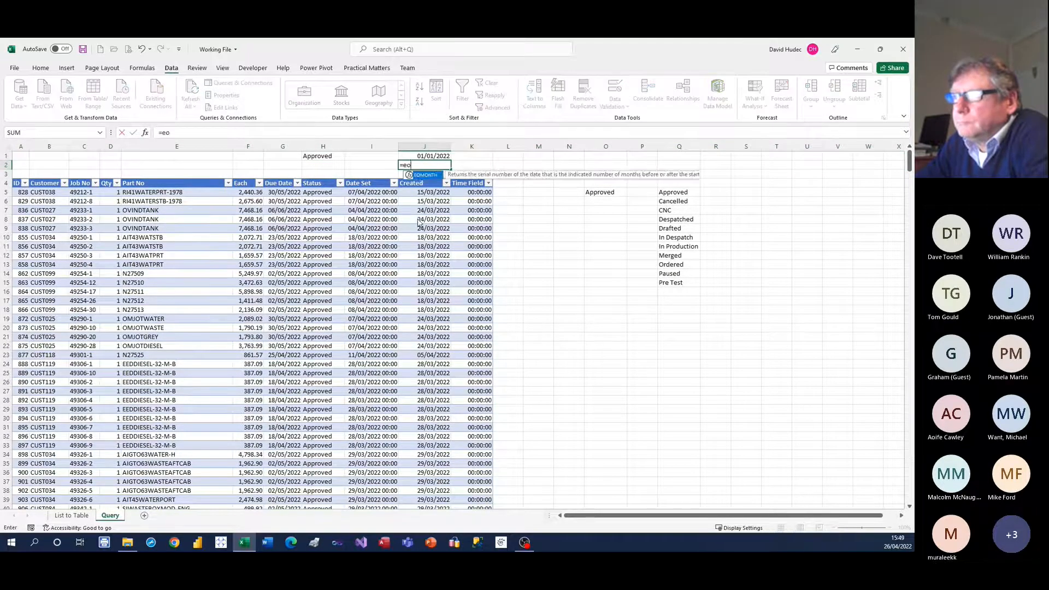
text(m)
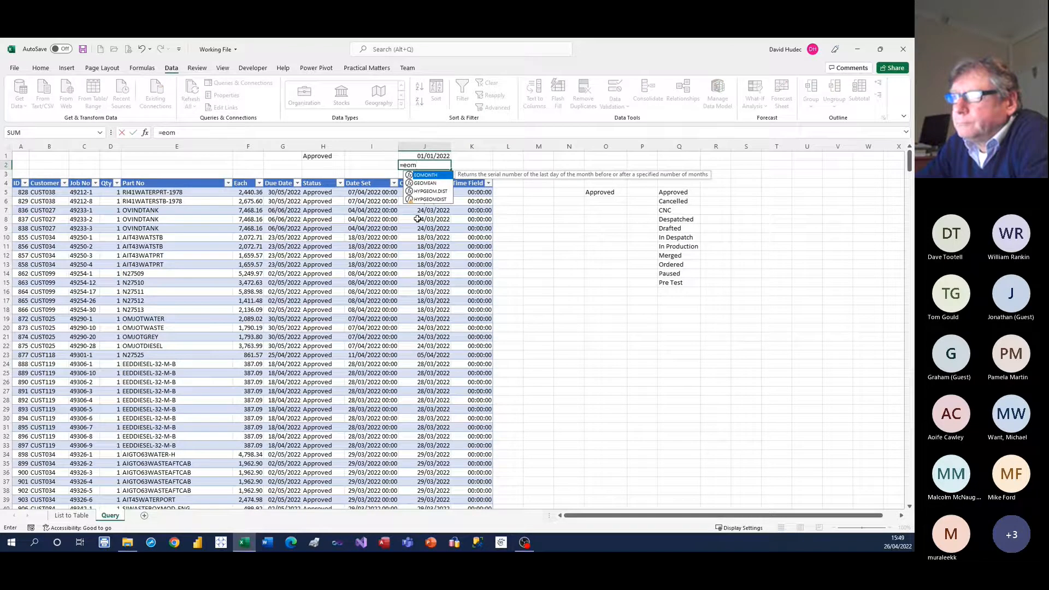
key(Tab)
click(414, 156)
text(,0))
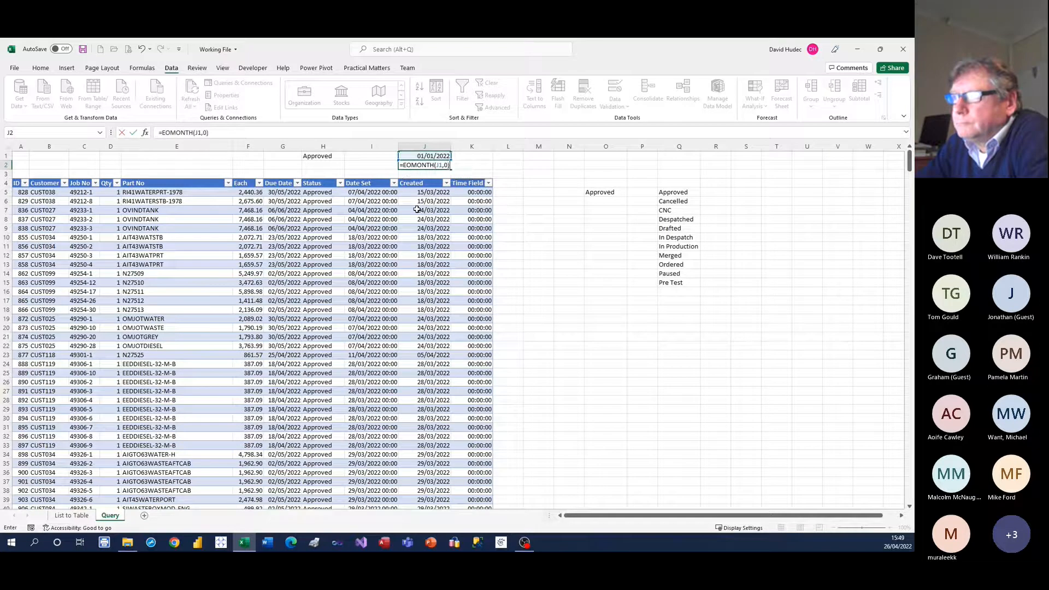
key(Return)
click(426, 163)
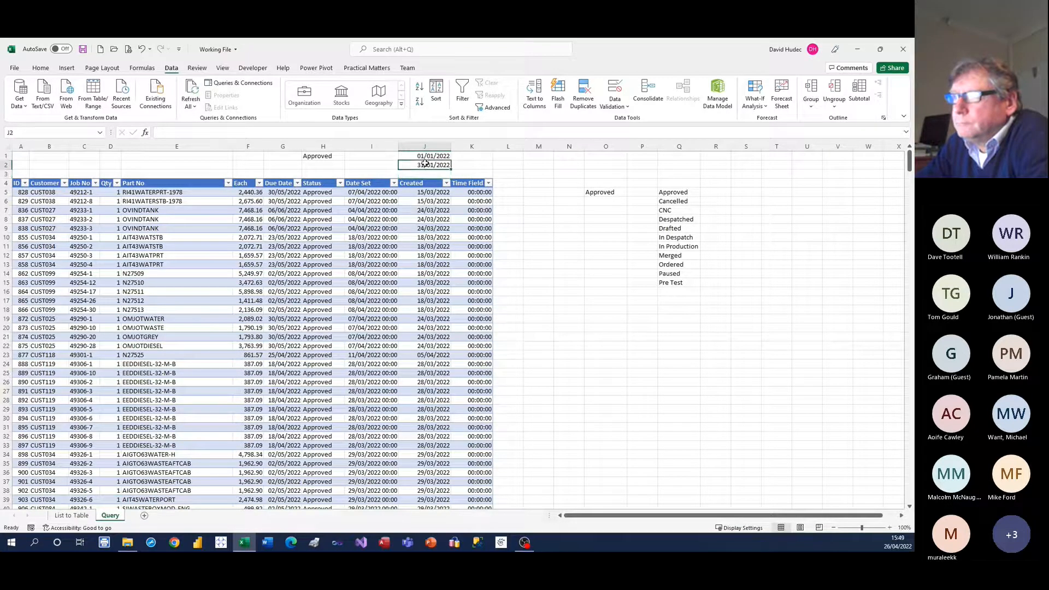
Label the two date cells by entering From: in I1 and To: in I2
click(390, 157)
text(From)
key(Down)
text(To:)
key(Down)
text(#)
key(Escape)
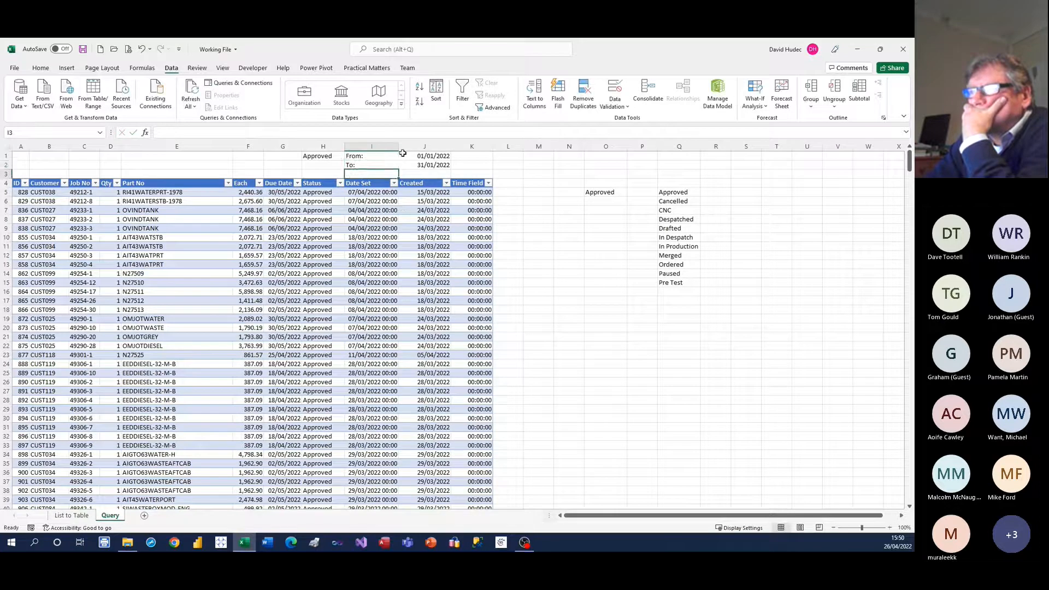
Right-align the From: and To: labels in cells I1:I2
drag(391, 156, 389, 165)
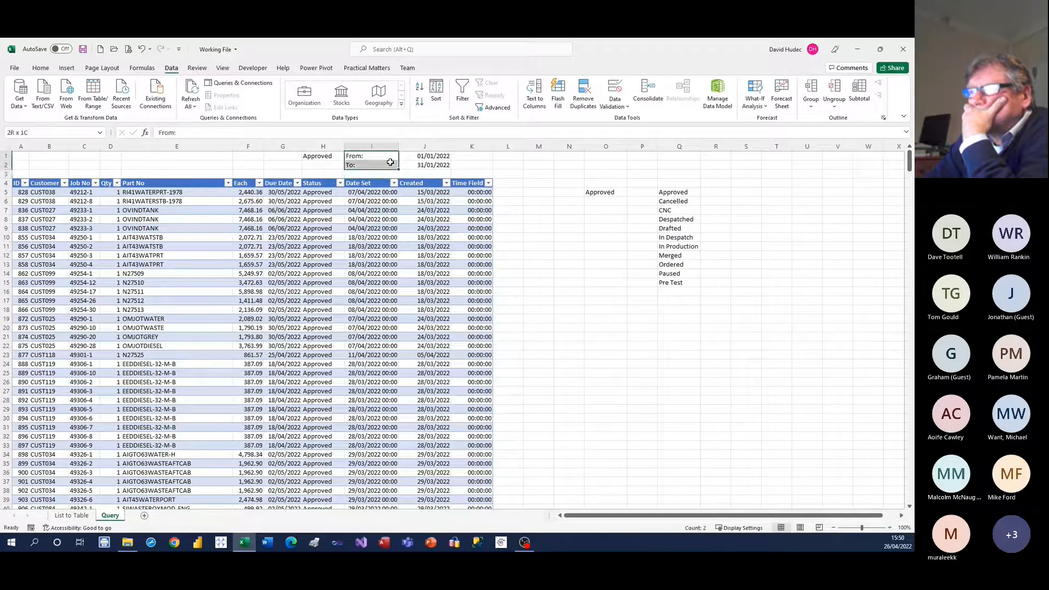
click(41, 68)
click(261, 102)
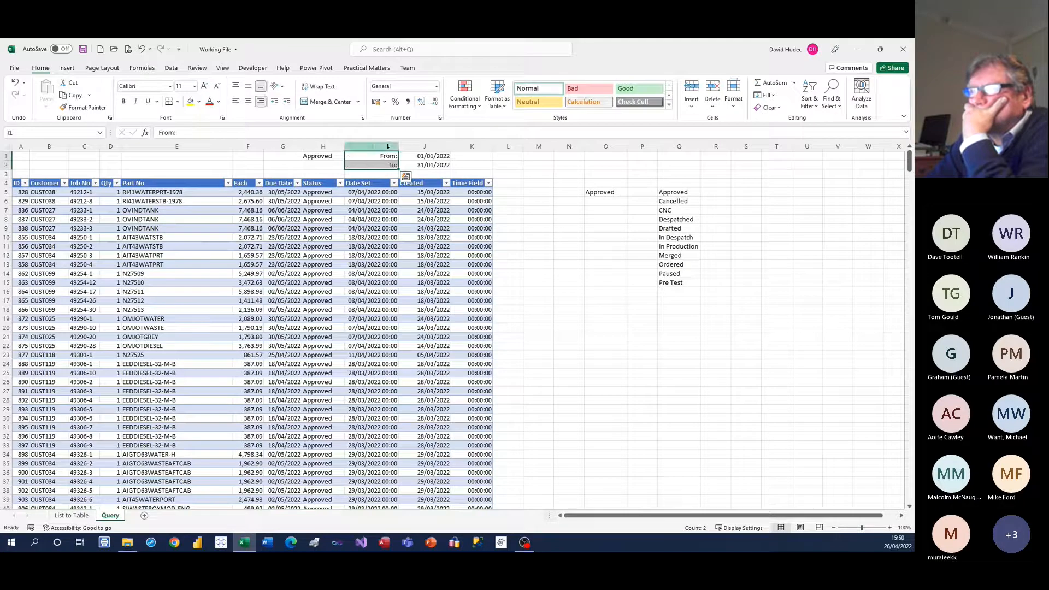
Apply the Input cell style to the start date in J1 and the Calculation style to the end date in J2
click(423, 157)
click(442, 165)
click(430, 156)
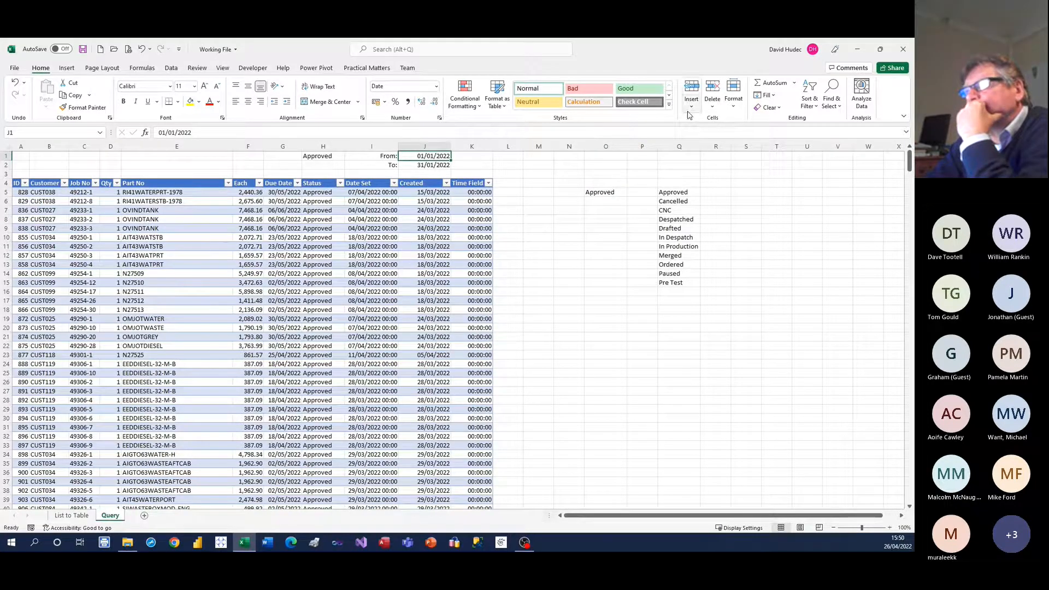
click(668, 107)
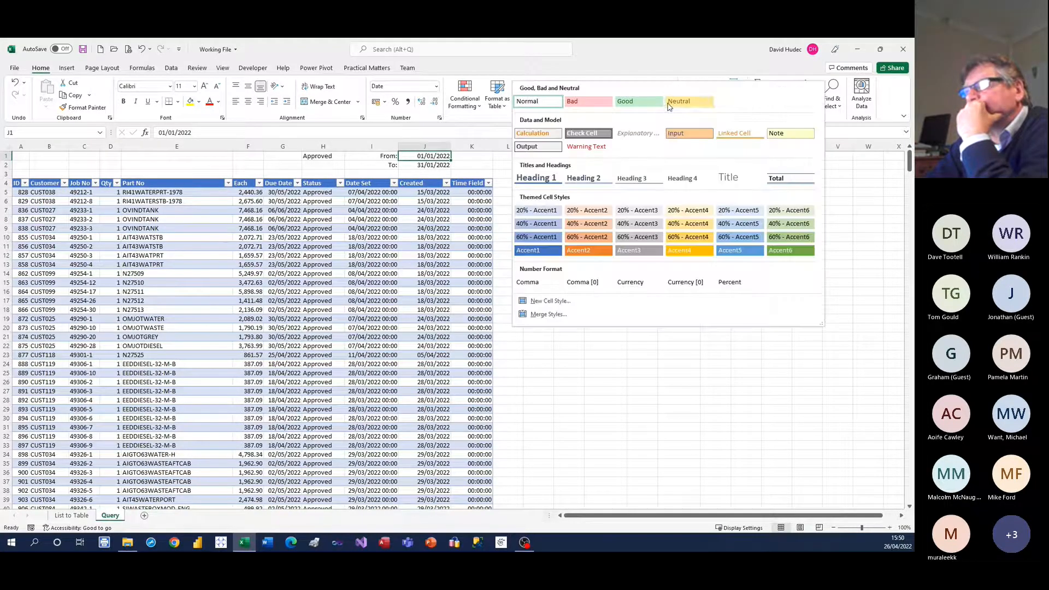
click(683, 134)
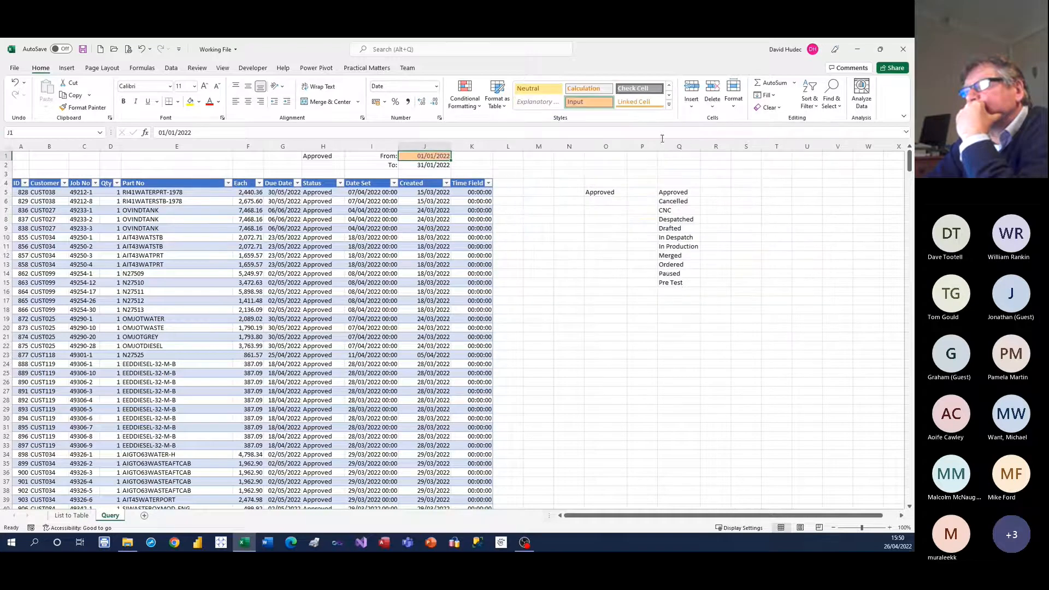
click(441, 164)
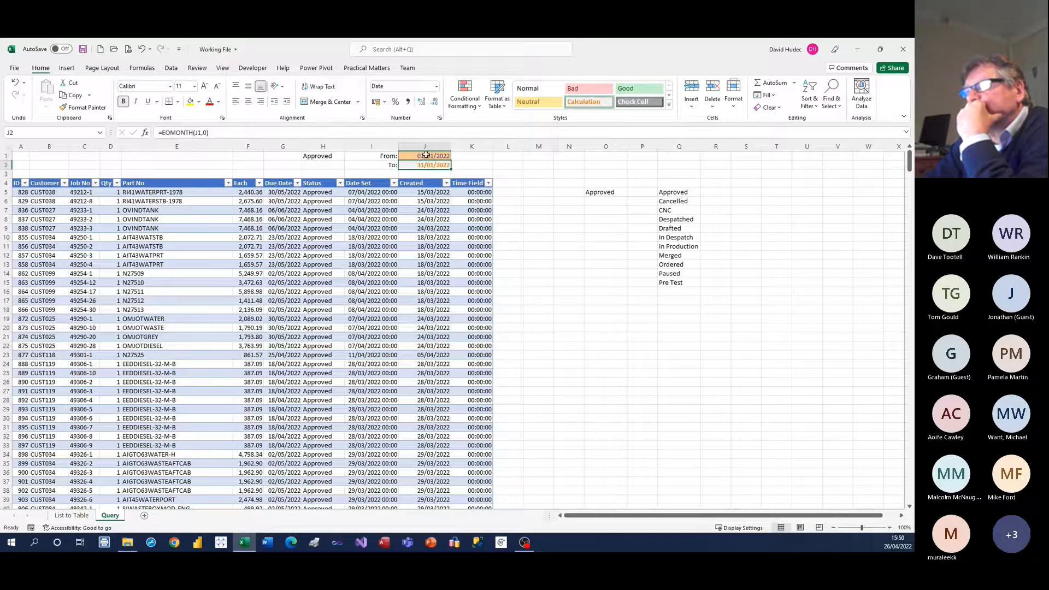
Centre the two dates in cells J1:J2
drag(426, 156, 426, 164)
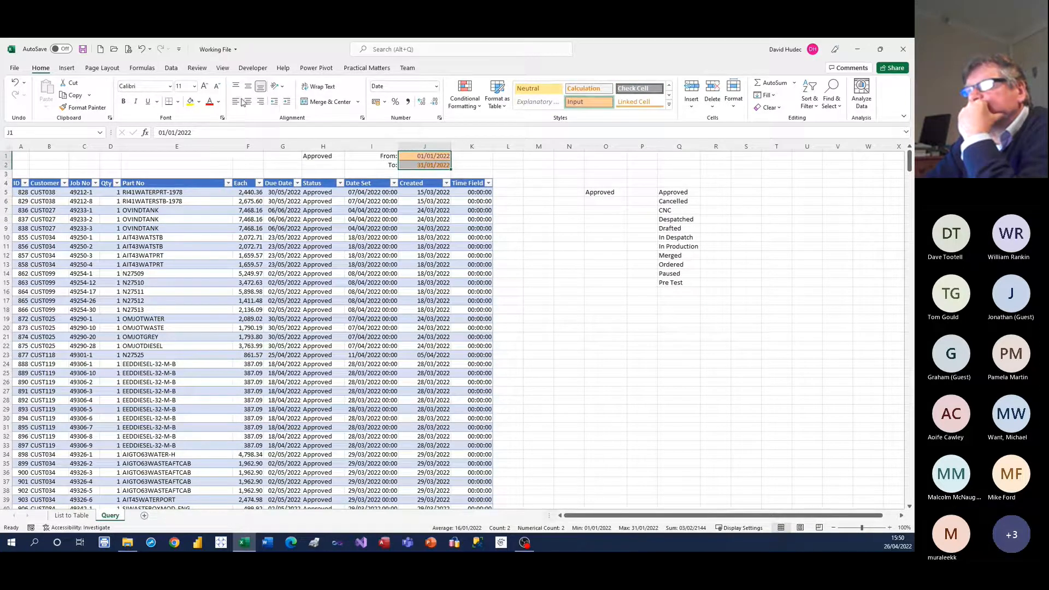
click(440, 165)
click(443, 155)
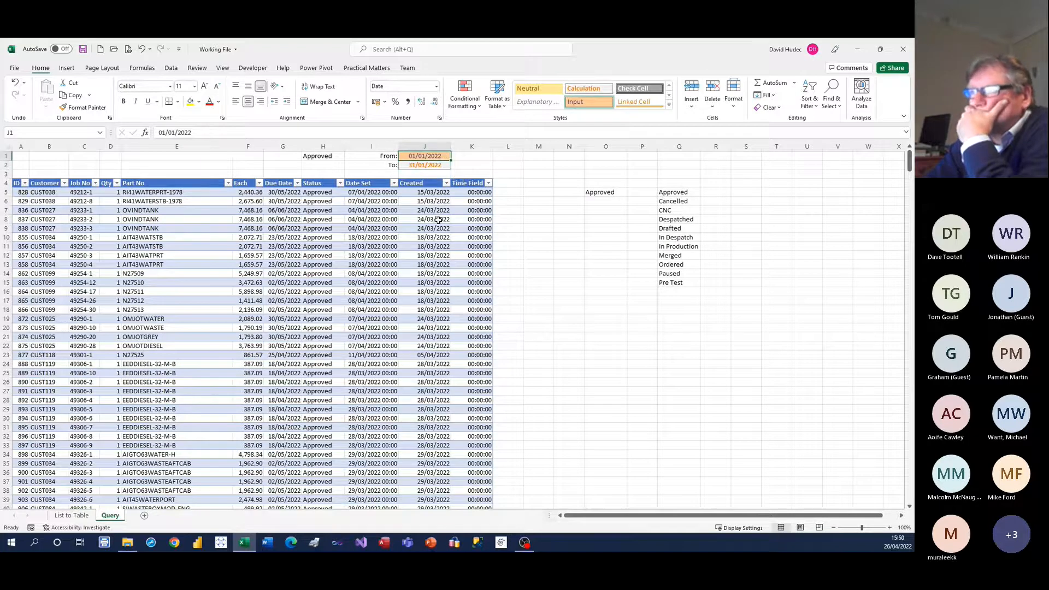
Open the table's query for editing in Microsoft Query, dismissing the Query Wizard warning
right_click(384, 225)
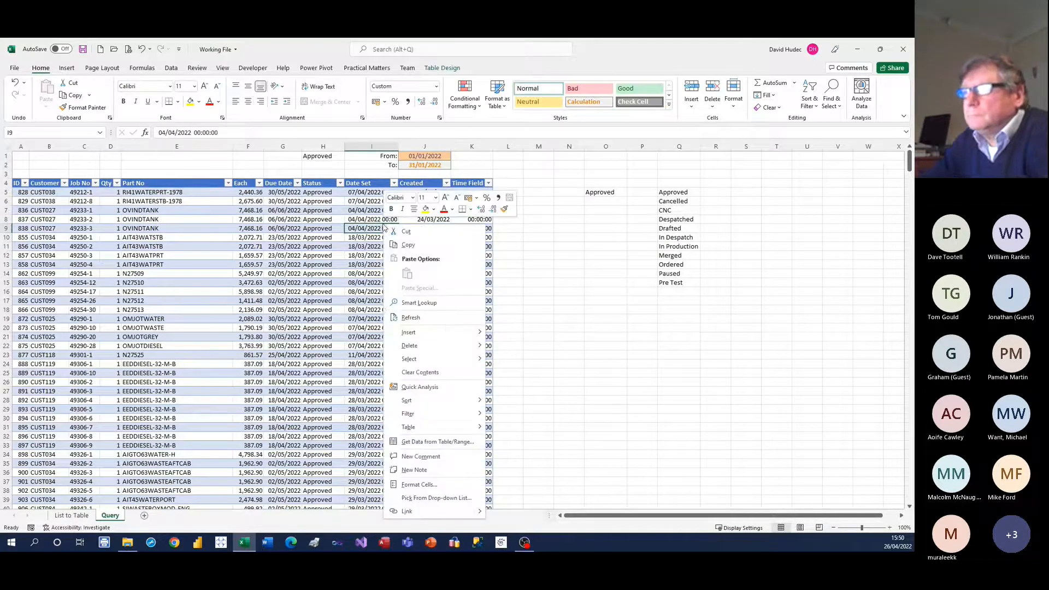
mouse_move(415, 426)
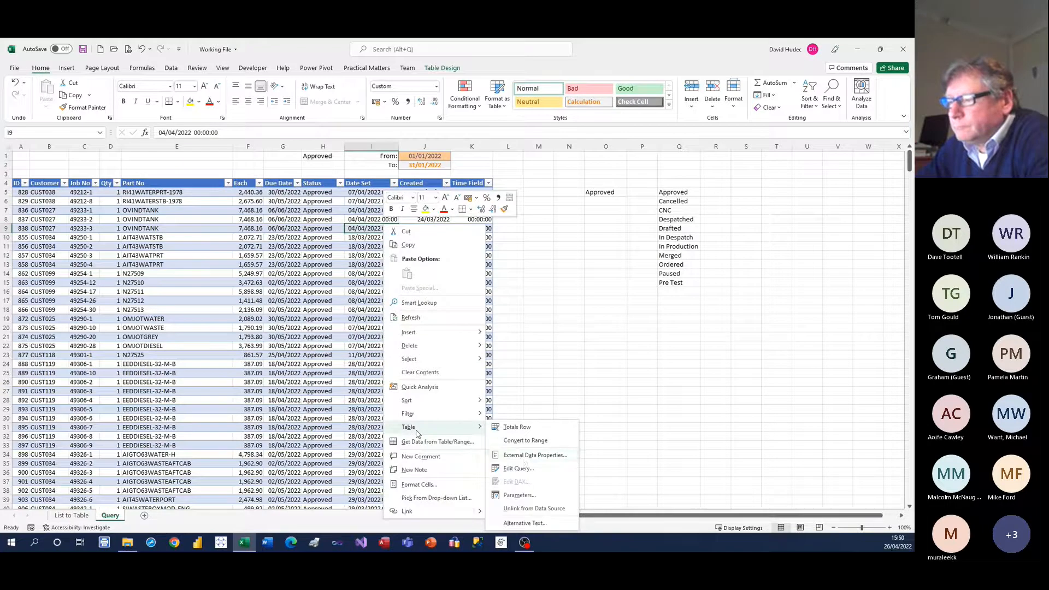
click(519, 469)
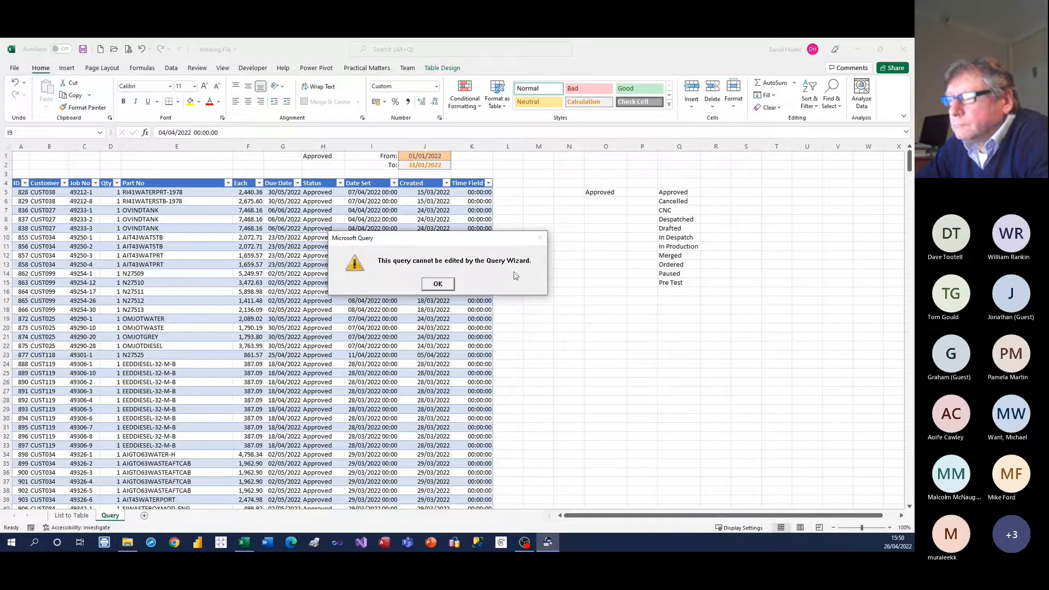
click(439, 285)
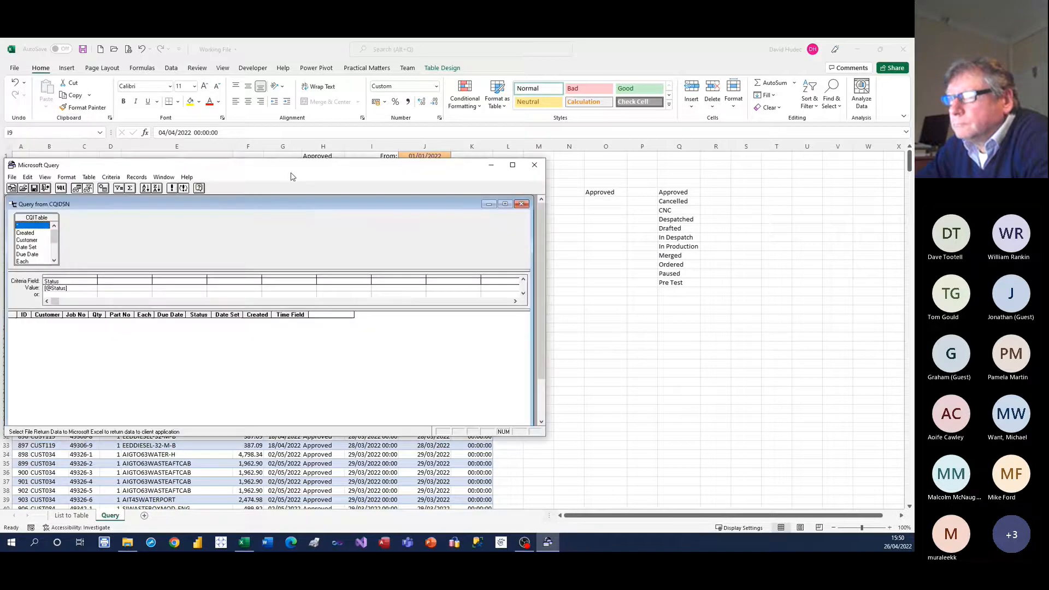
double_click(456, 141)
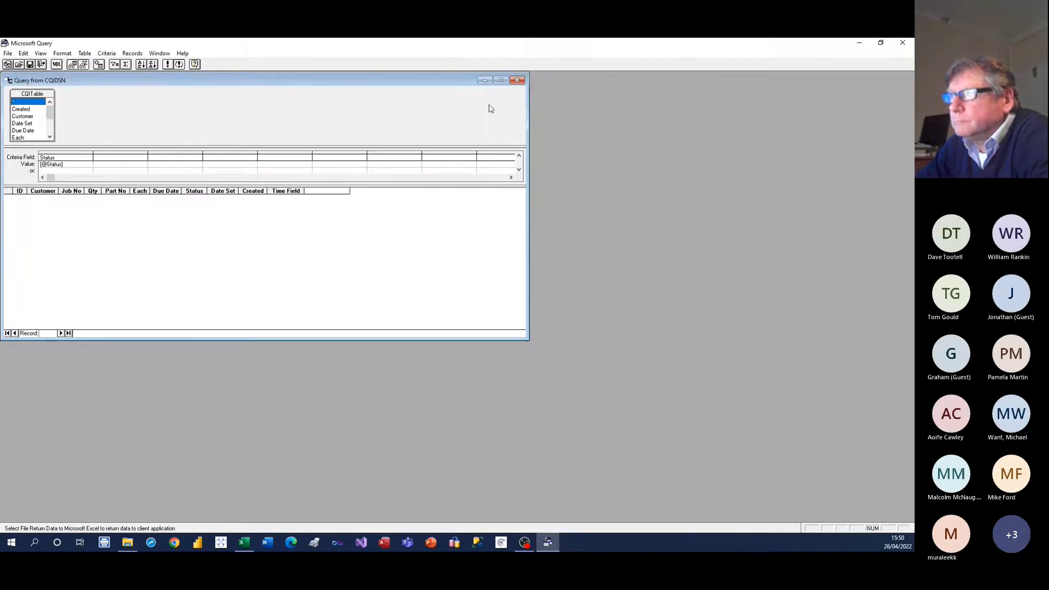
click(496, 77)
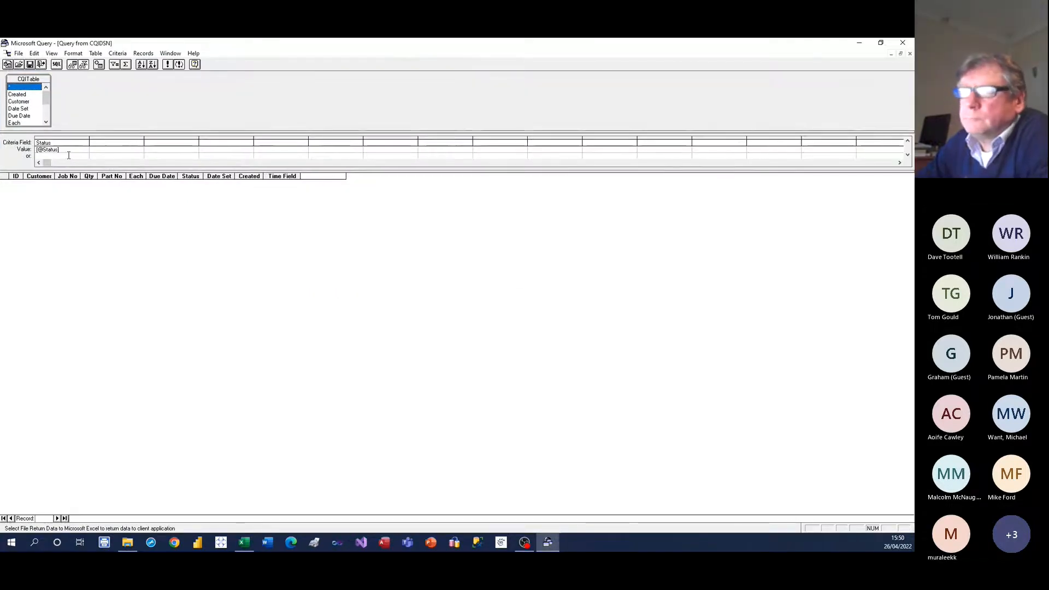
click(78, 137)
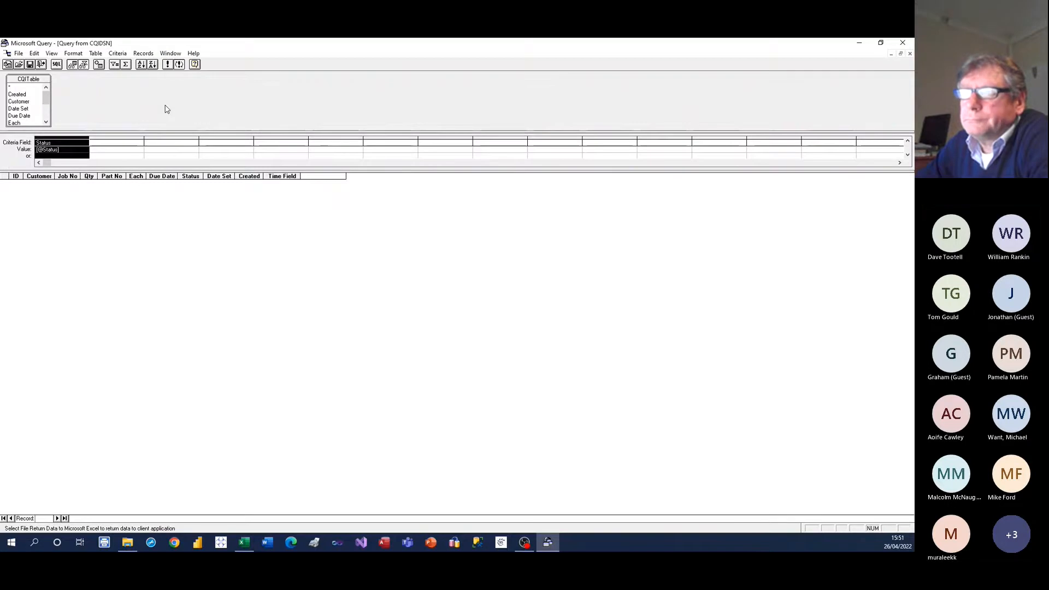
key(Delete)
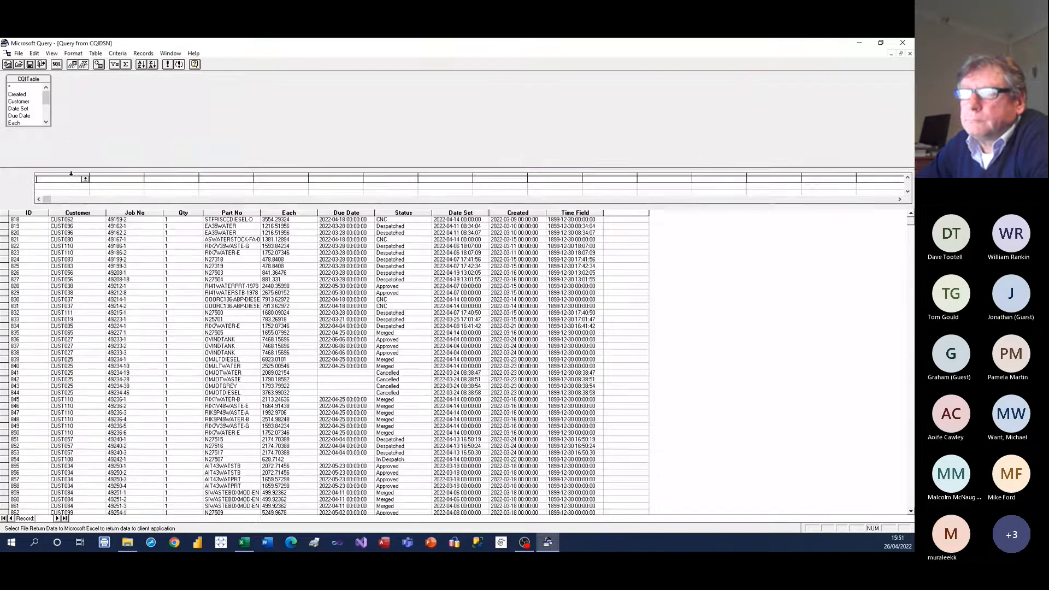
drag(80, 132, 80, 169)
drag(49, 128, 66, 158)
click(23, 95)
drag(24, 97, 55, 179)
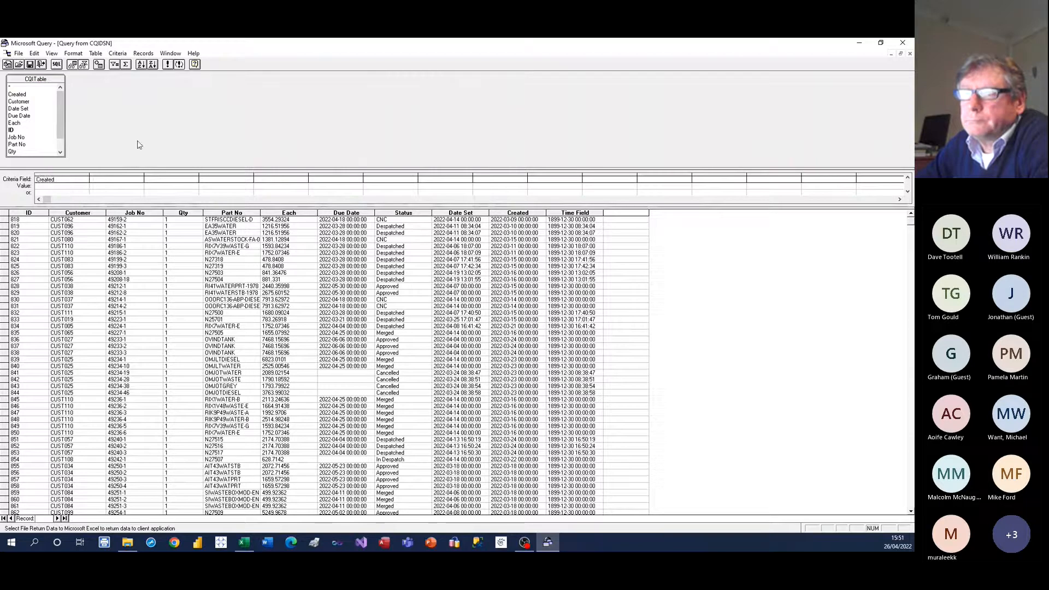
text(>=[@)
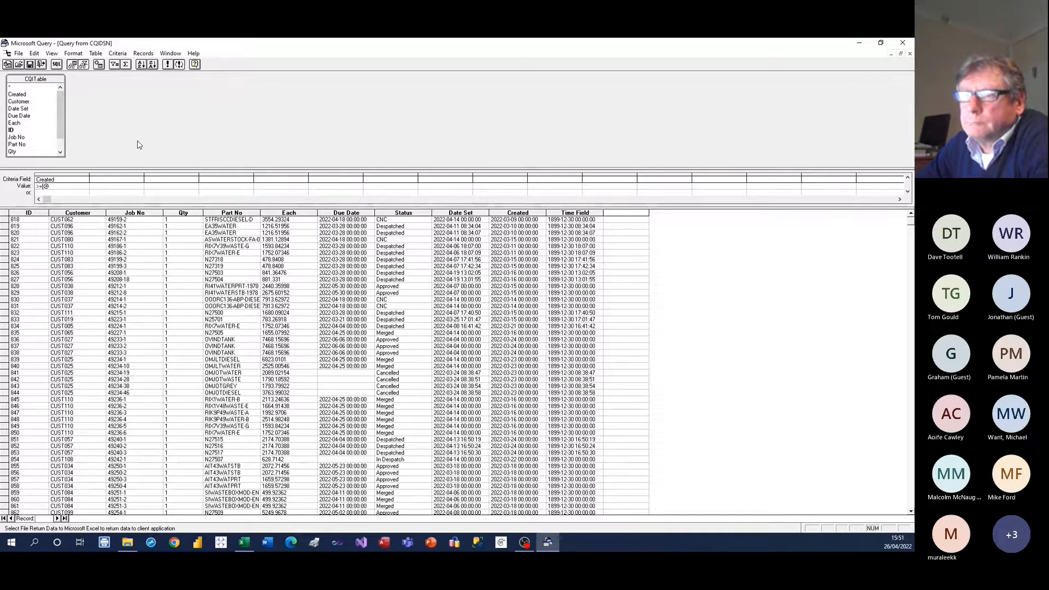
text(DateFrom)
click(168, 65)
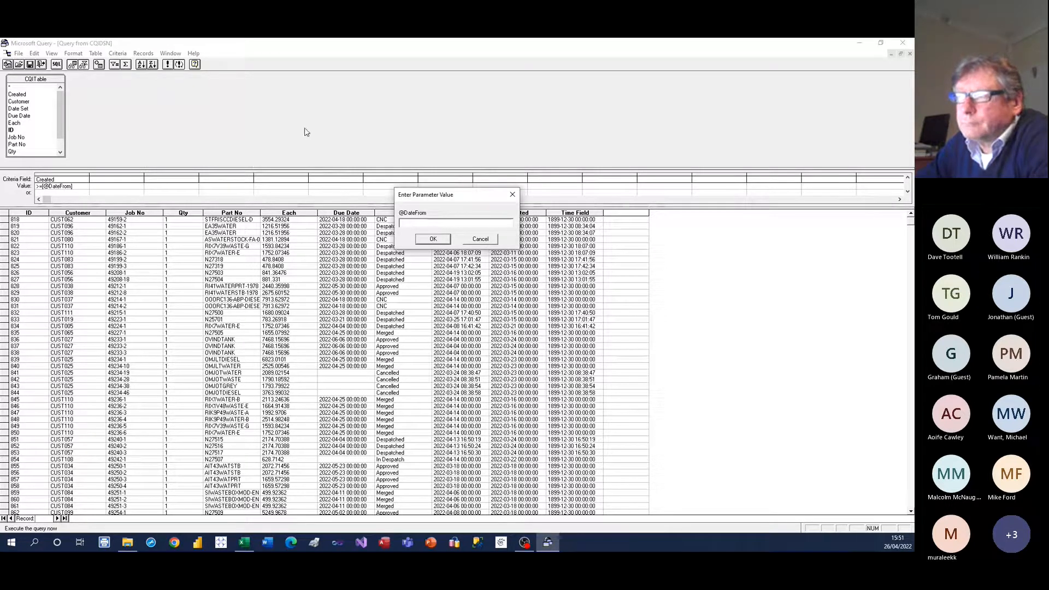
text(01/01)
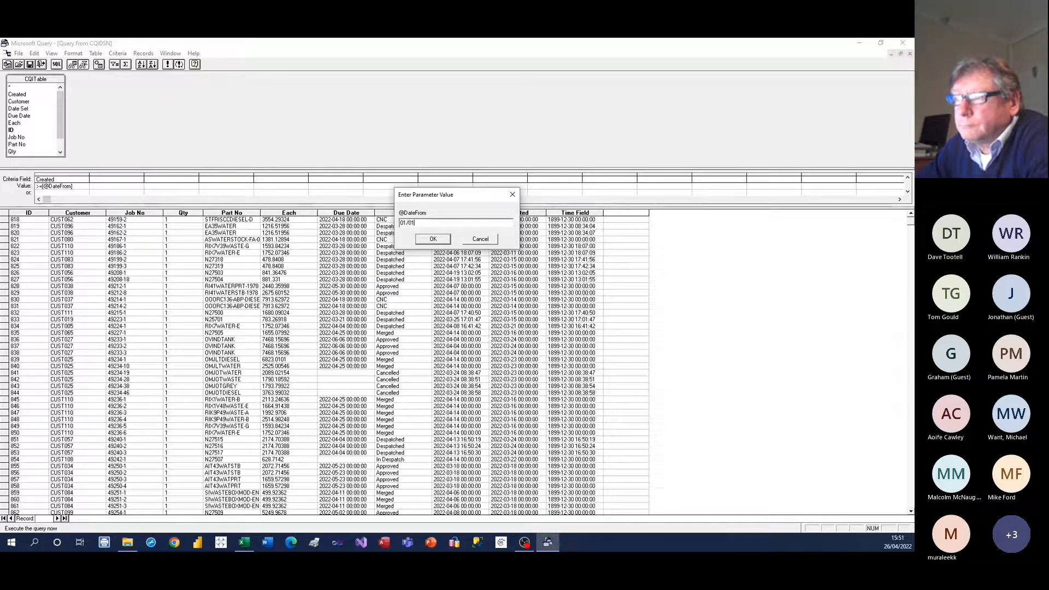
text(2022)
key(Return)
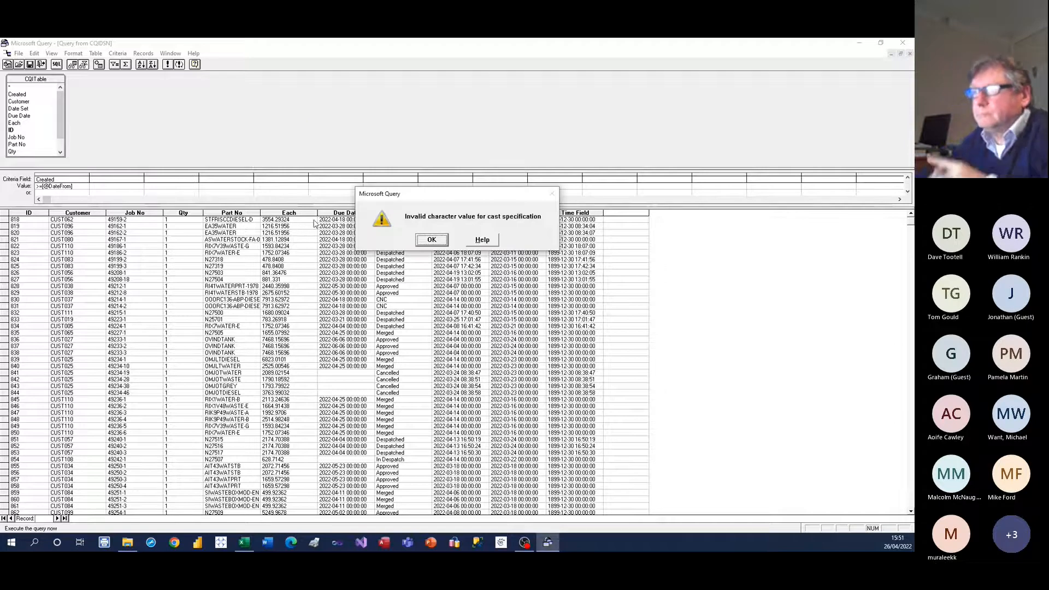
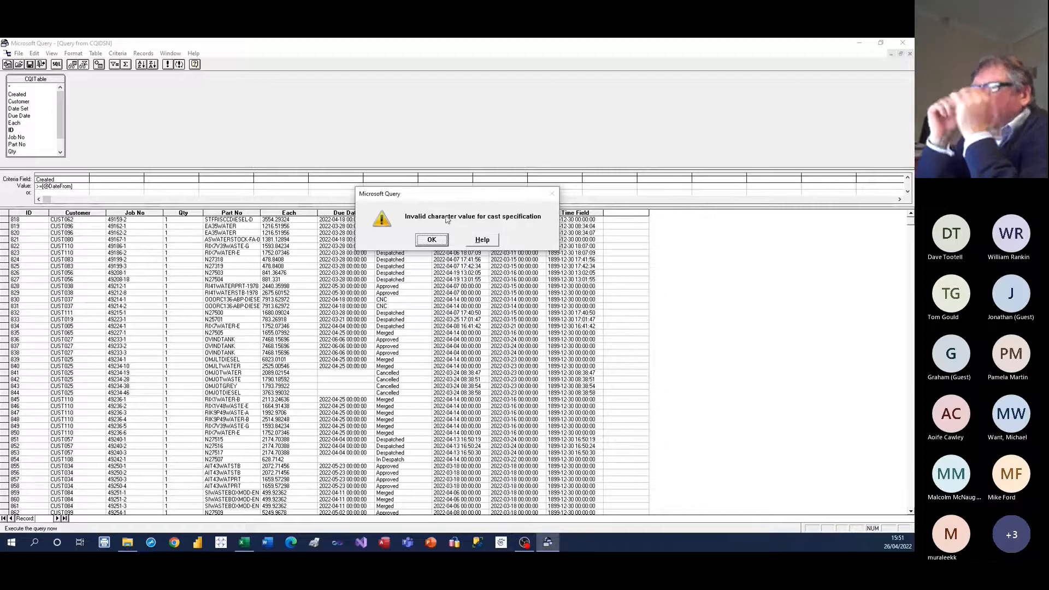
click(431, 241)
click(476, 241)
click(476, 242)
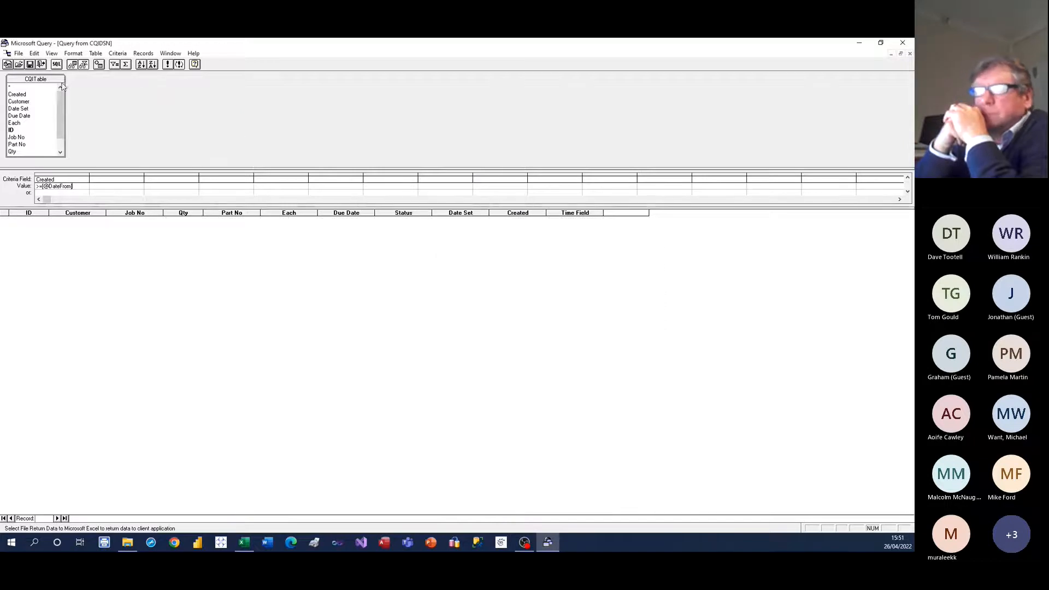
click(42, 65)
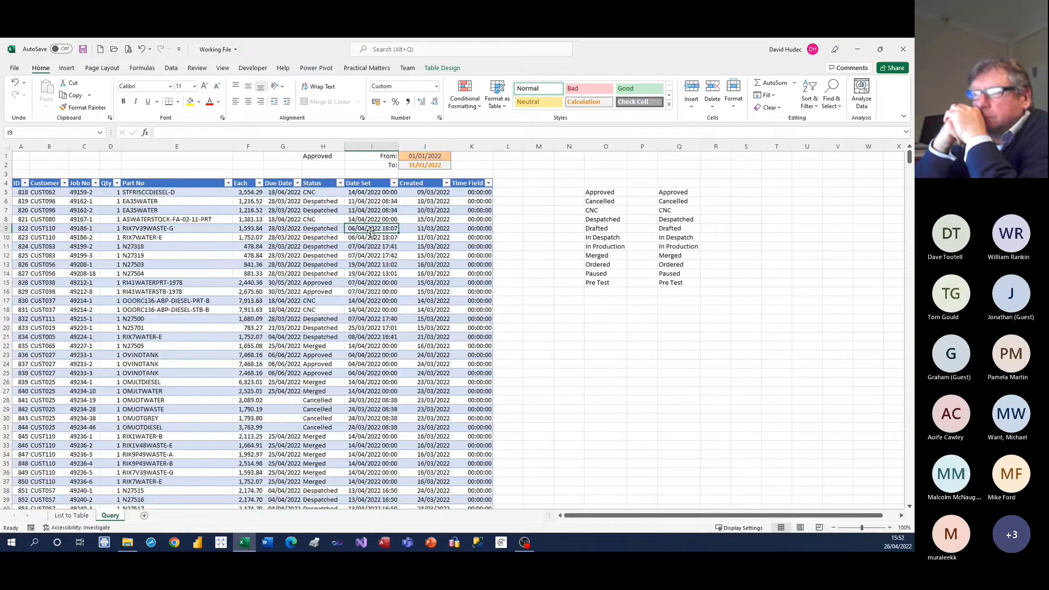
right_click(370, 229)
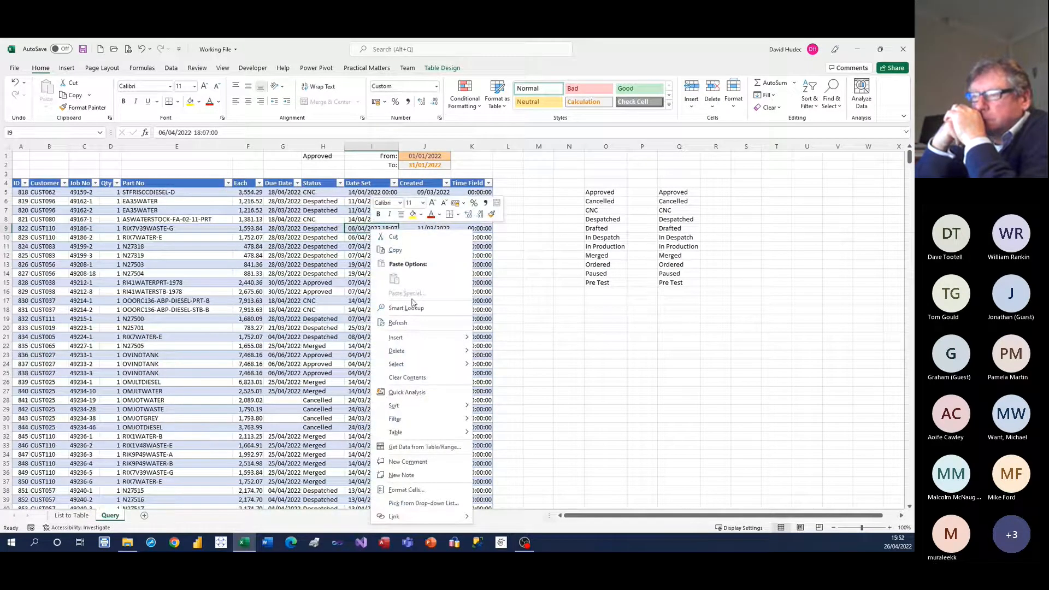
mouse_move(420, 342)
mouse_move(432, 435)
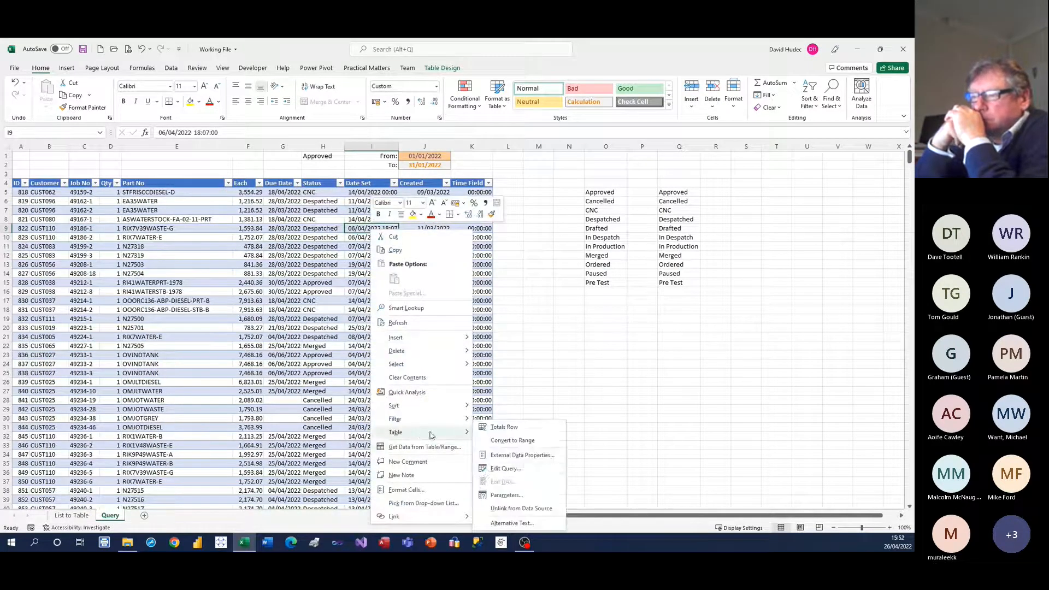
click(502, 495)
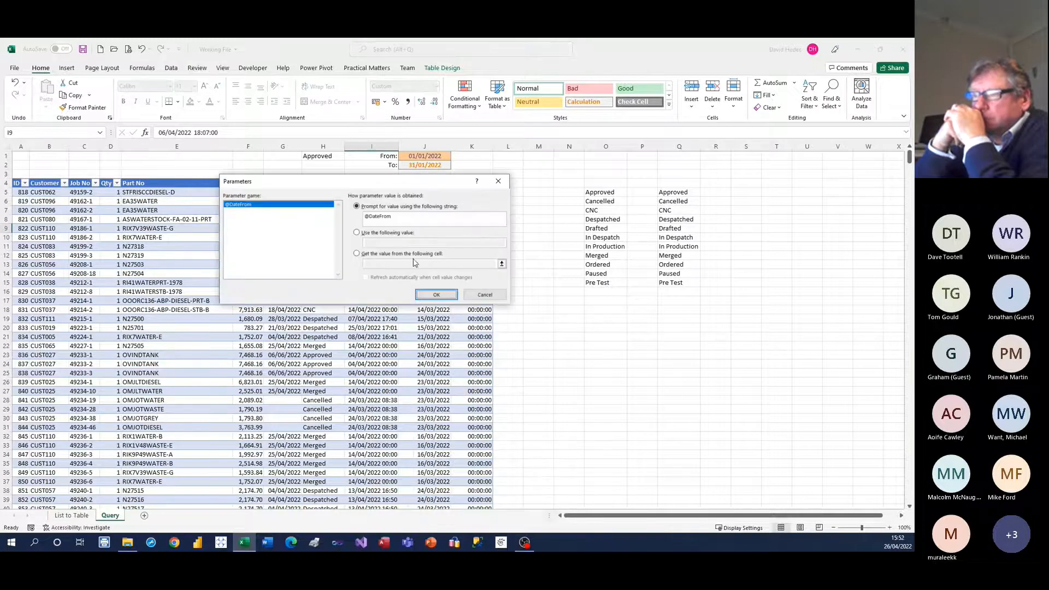
click(373, 255)
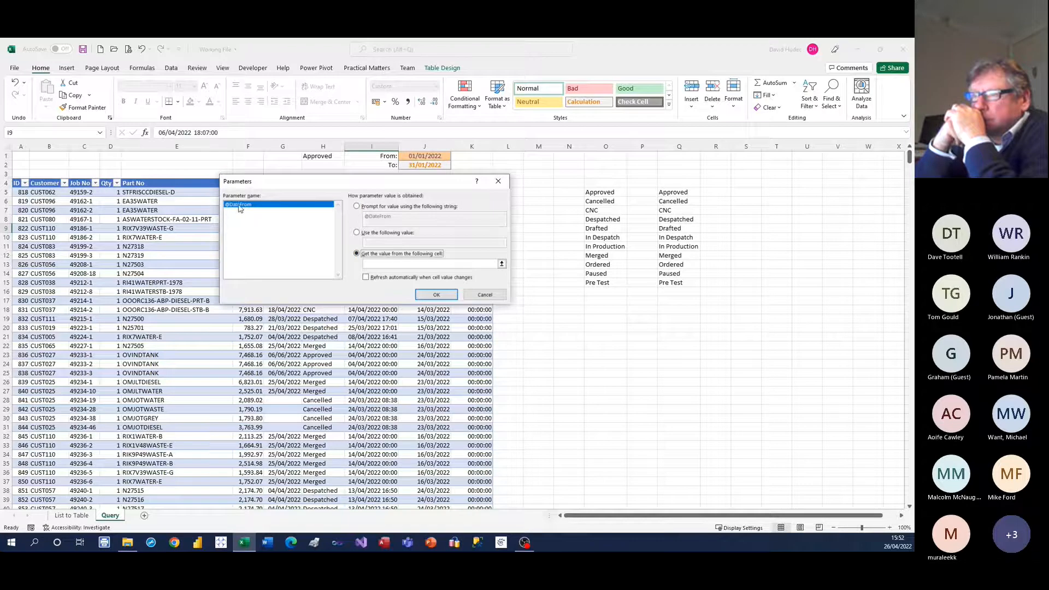
click(387, 264)
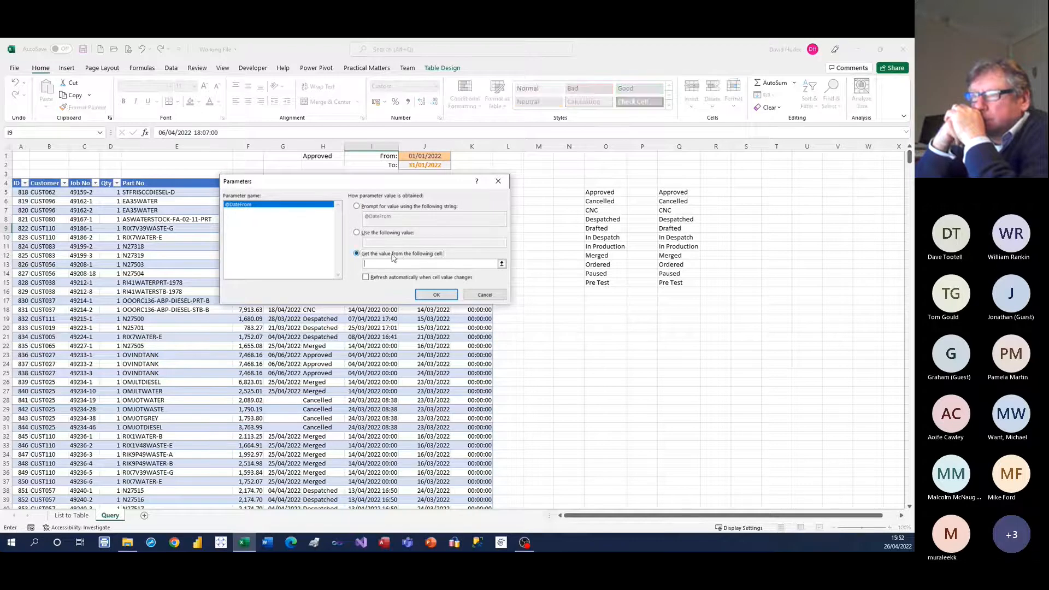
click(424, 155)
click(365, 277)
click(436, 295)
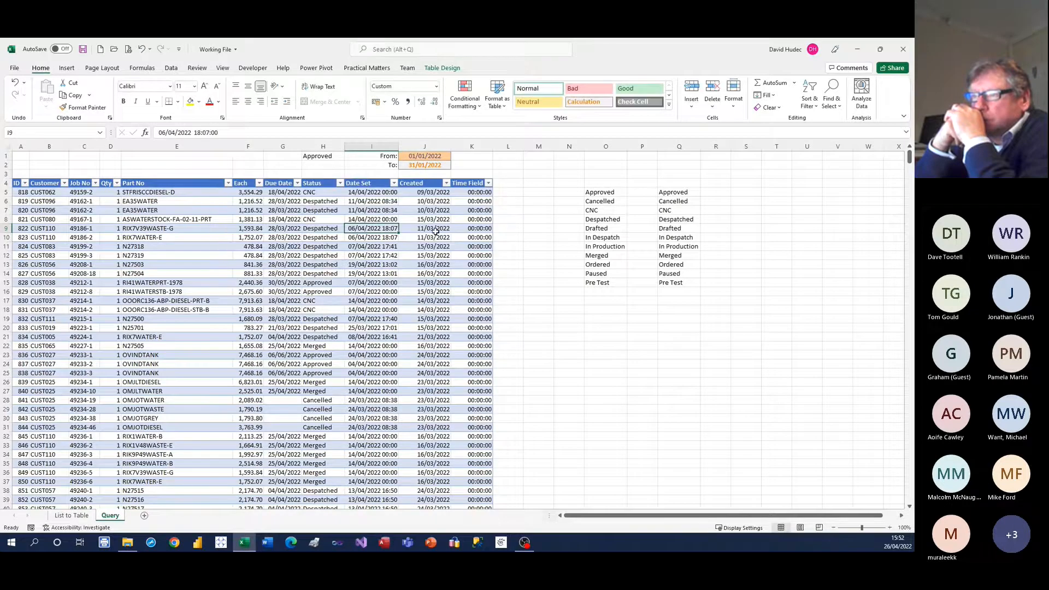
Set the From: date in cell J1 to 01/03/2022
drag(426, 156, 425, 165)
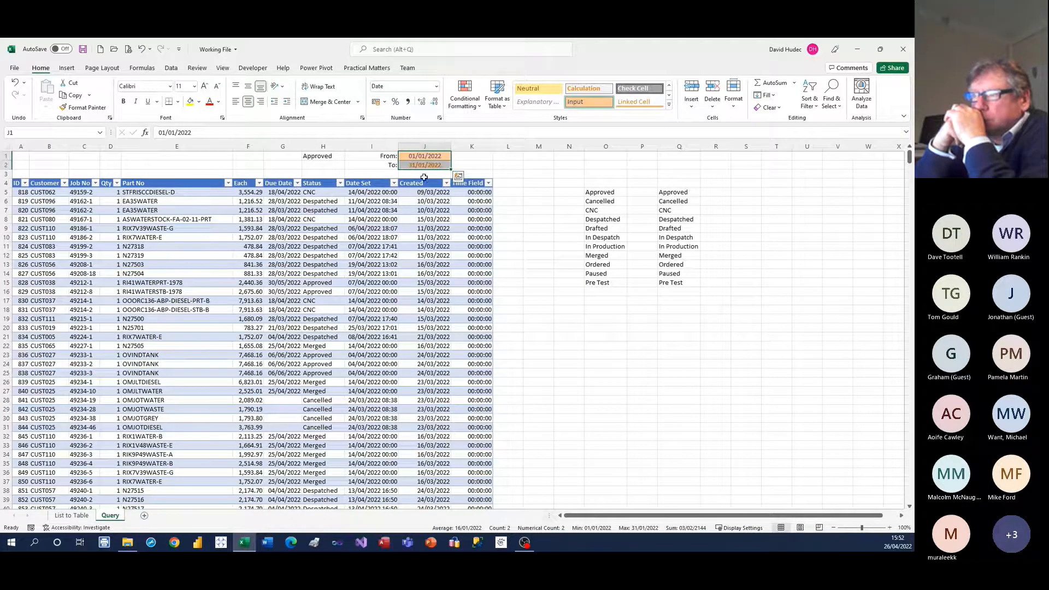
click(420, 156)
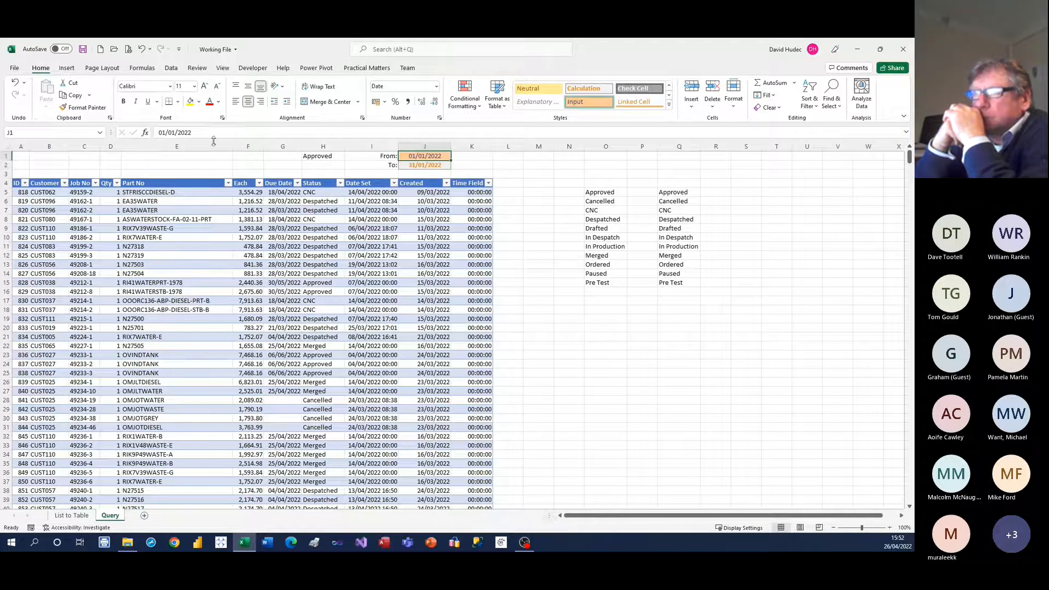
click(183, 133)
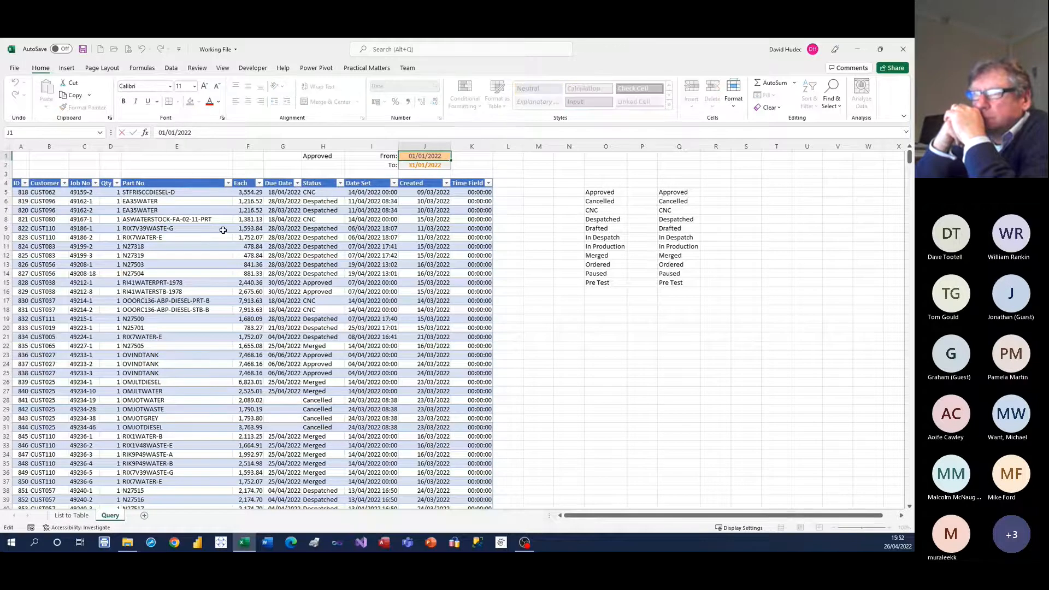
key(BackSpace)
text(3)
key(Return)
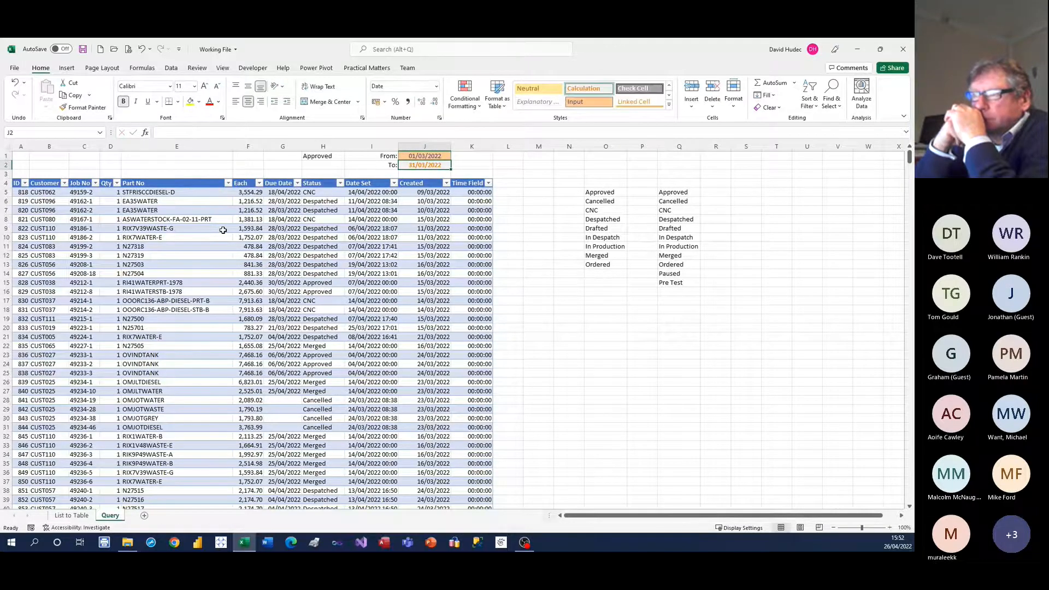
Check in the Created column's filter list which months and days the refreshed table contains
click(434, 201)
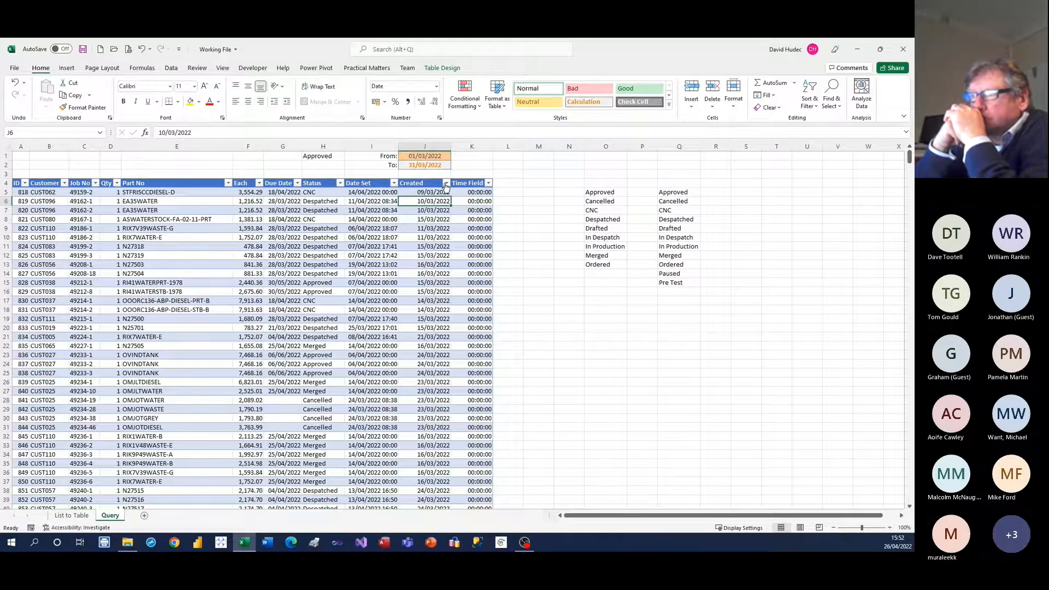
click(445, 183)
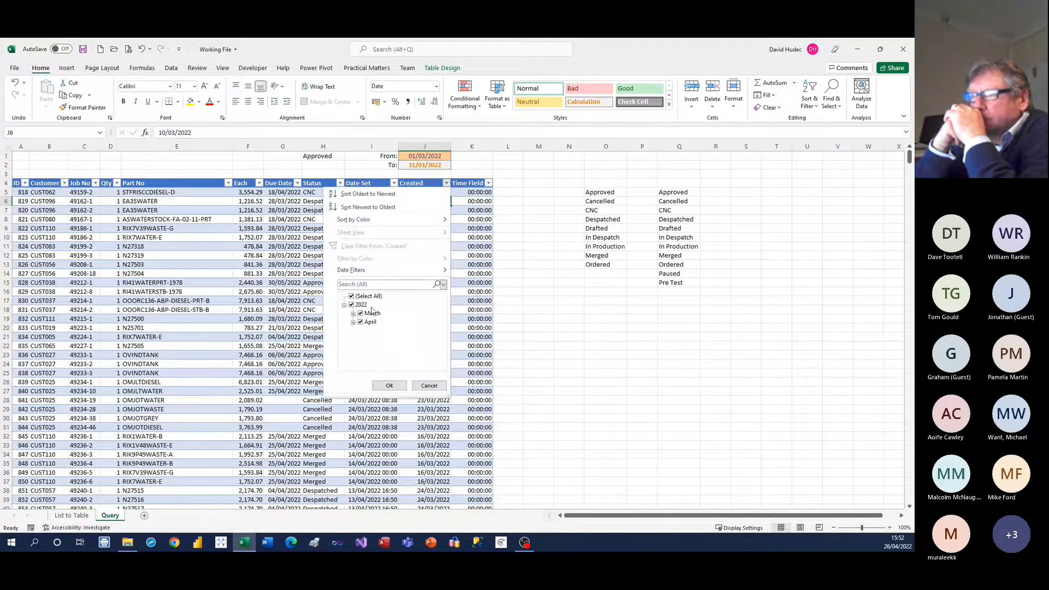
click(352, 323)
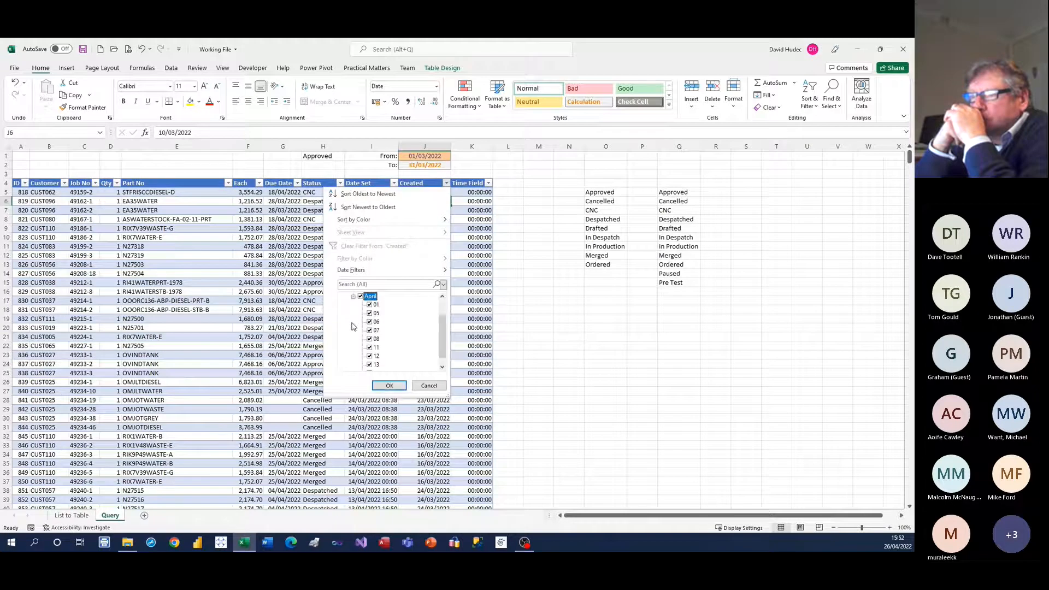
click(353, 297)
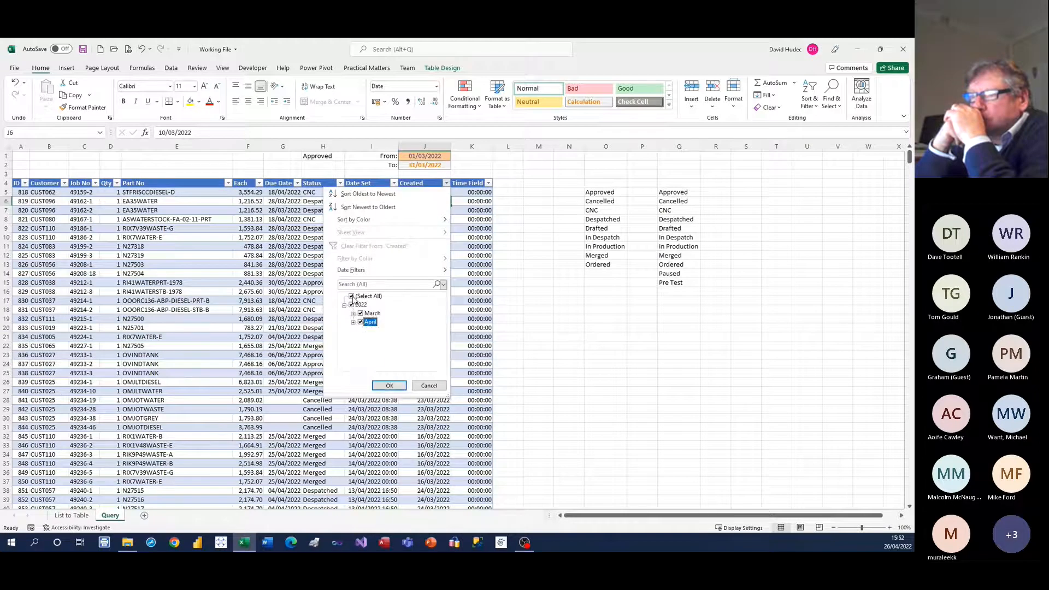
click(359, 323)
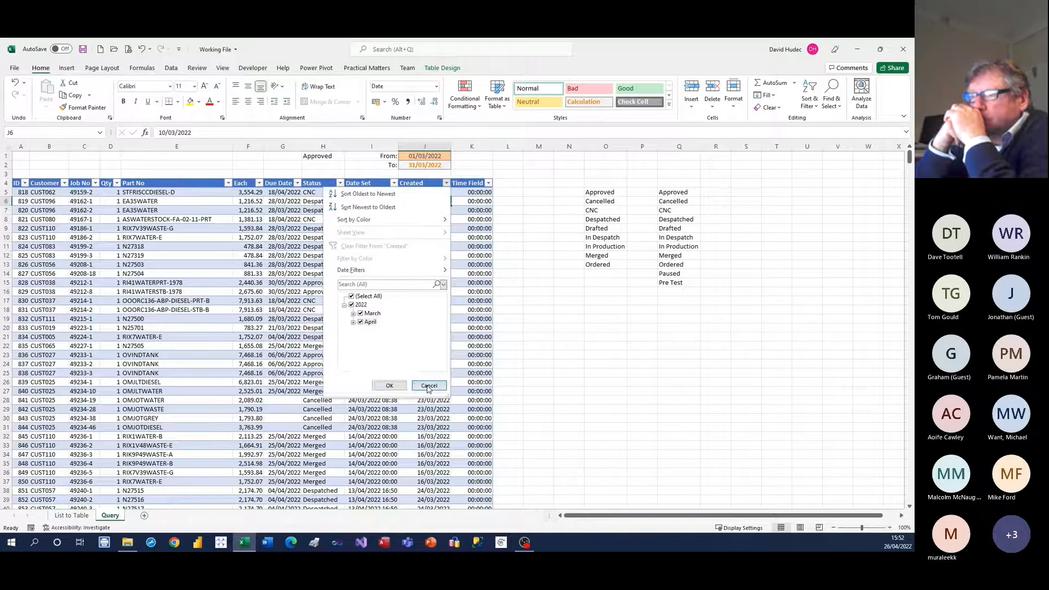
click(389, 386)
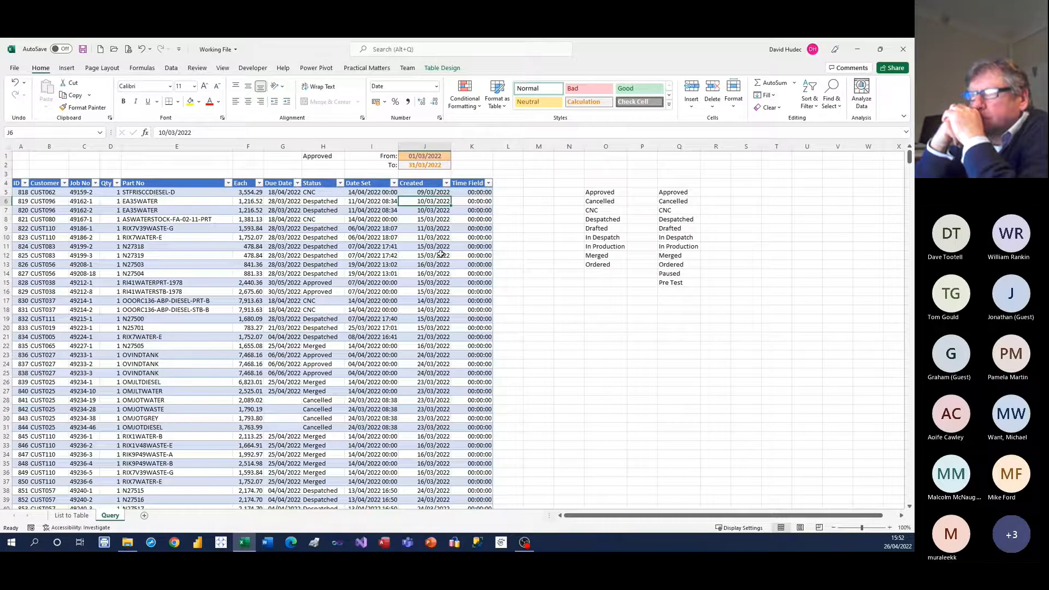
Reopen the table's query for editing in Microsoft Query
click(417, 167)
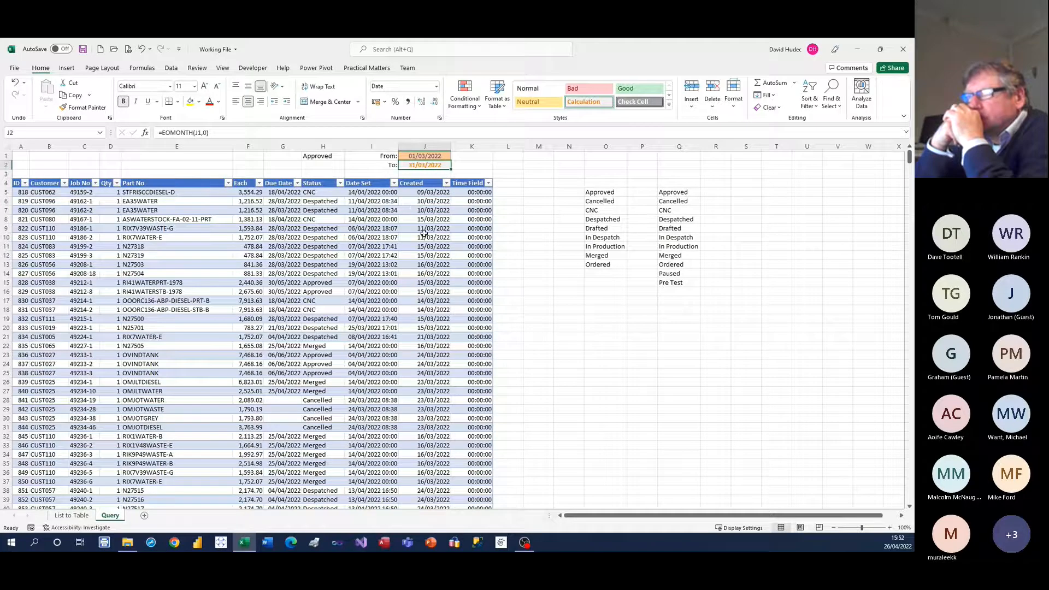
right_click(413, 211)
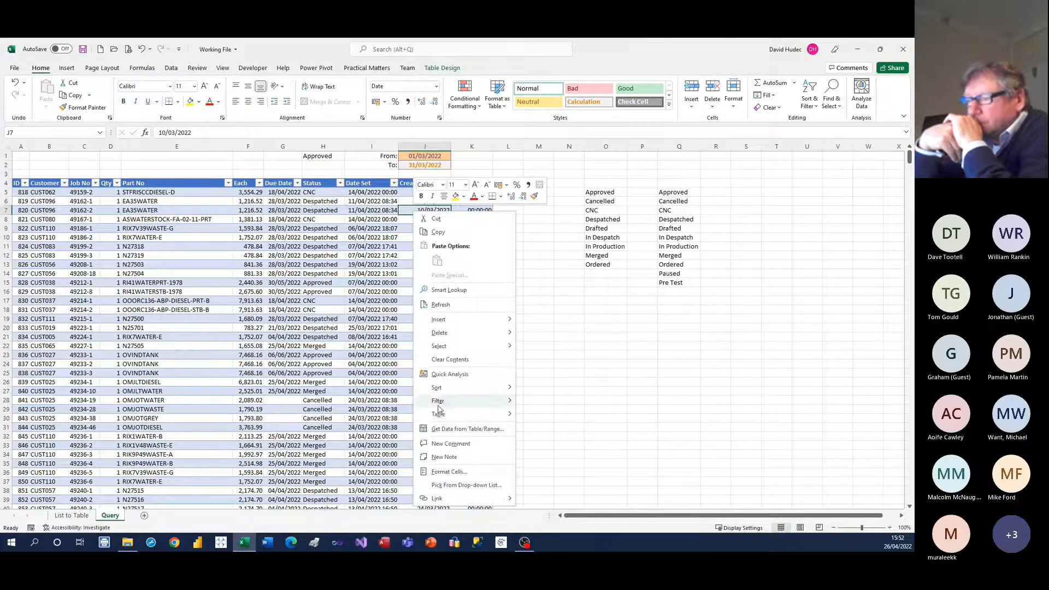
mouse_move(470, 414)
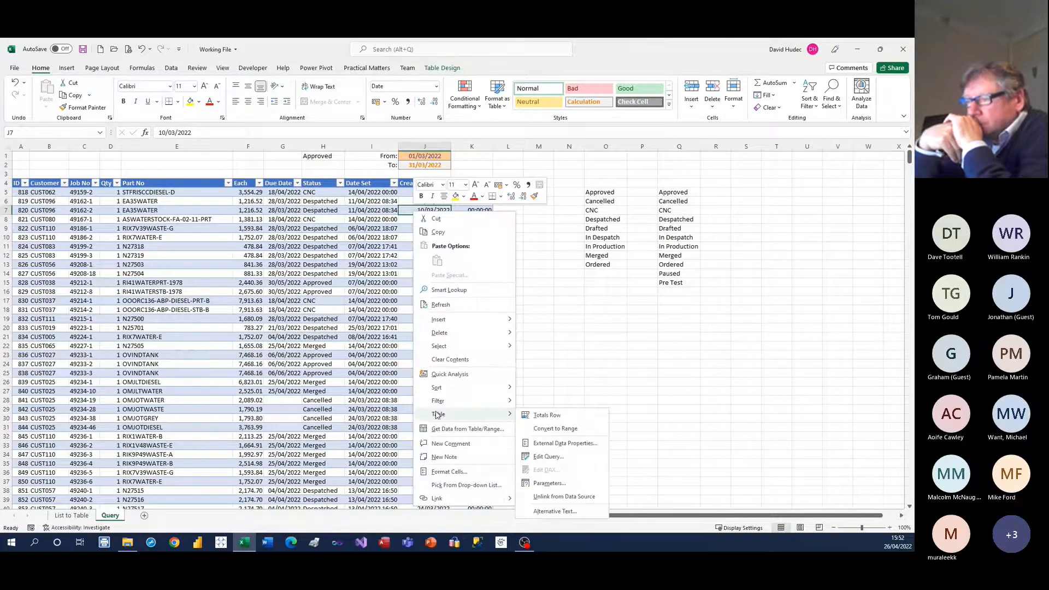
click(547, 456)
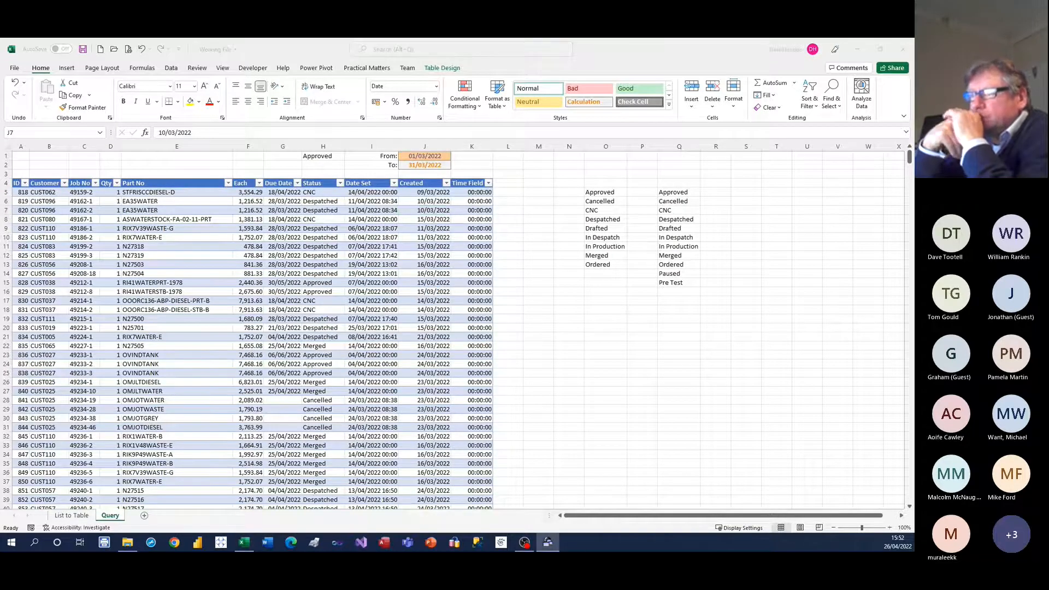
click(452, 232)
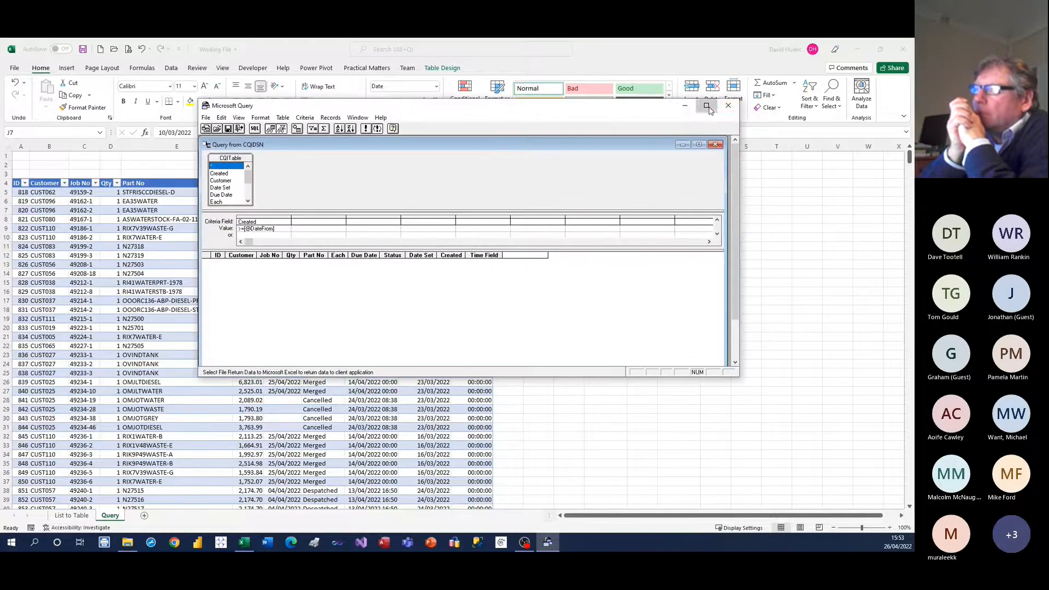
click(716, 107)
click(500, 80)
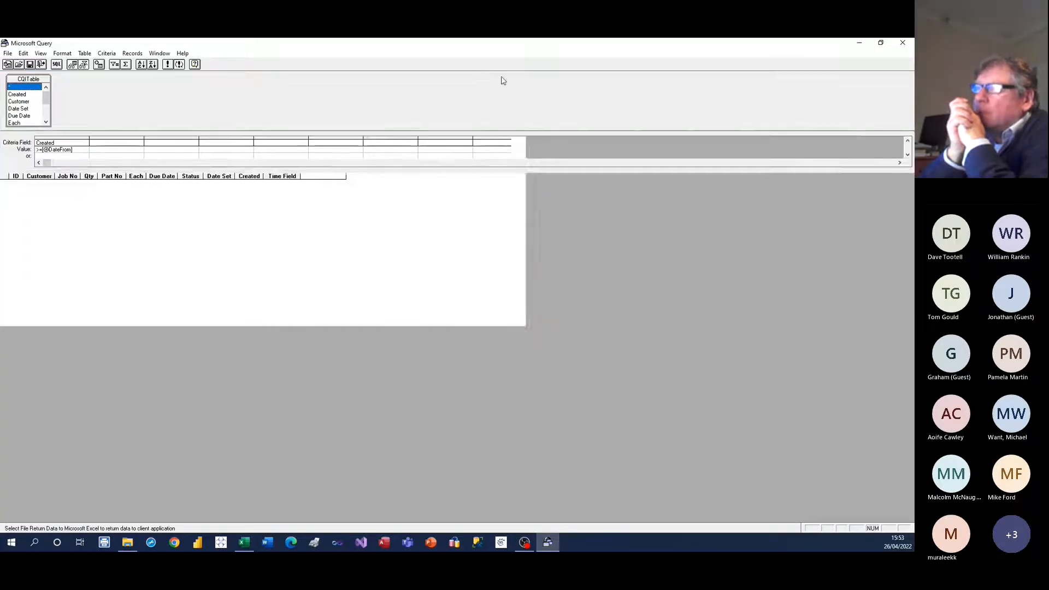
drag(14, 94, 108, 152)
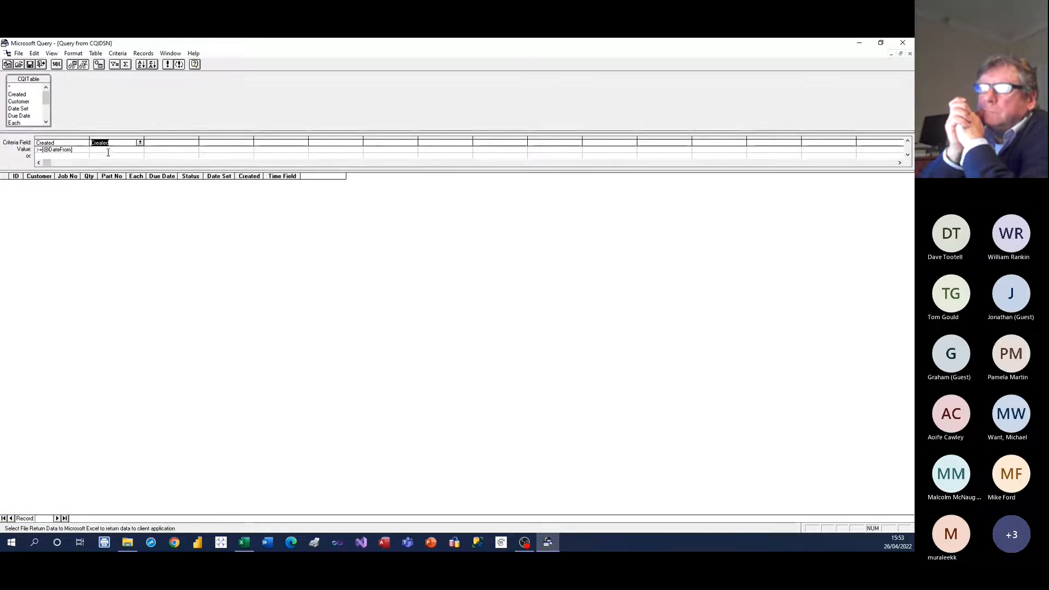
click(108, 149)
text(<)
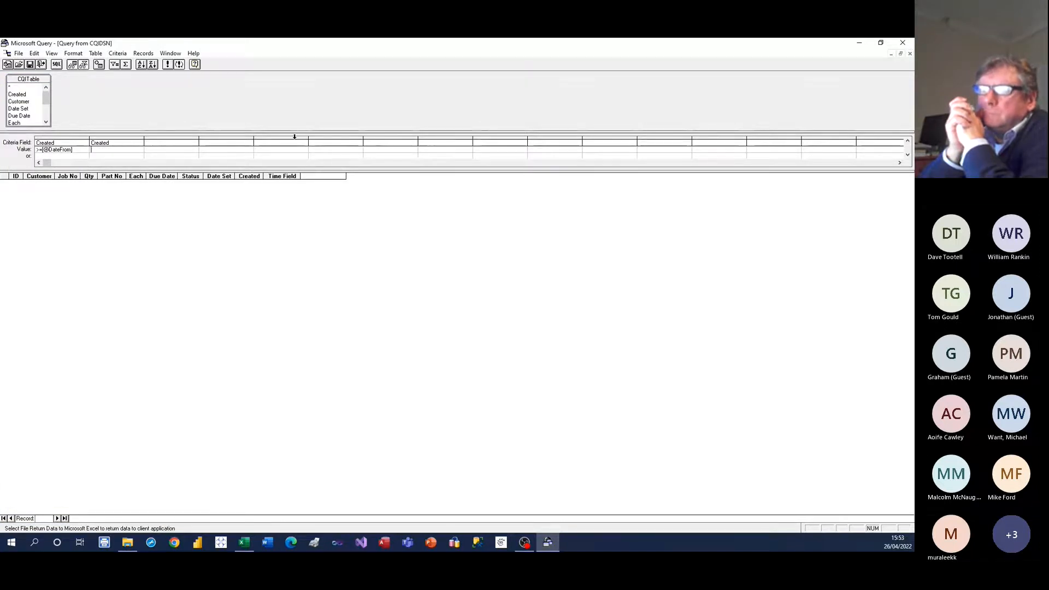
text(=[@D)
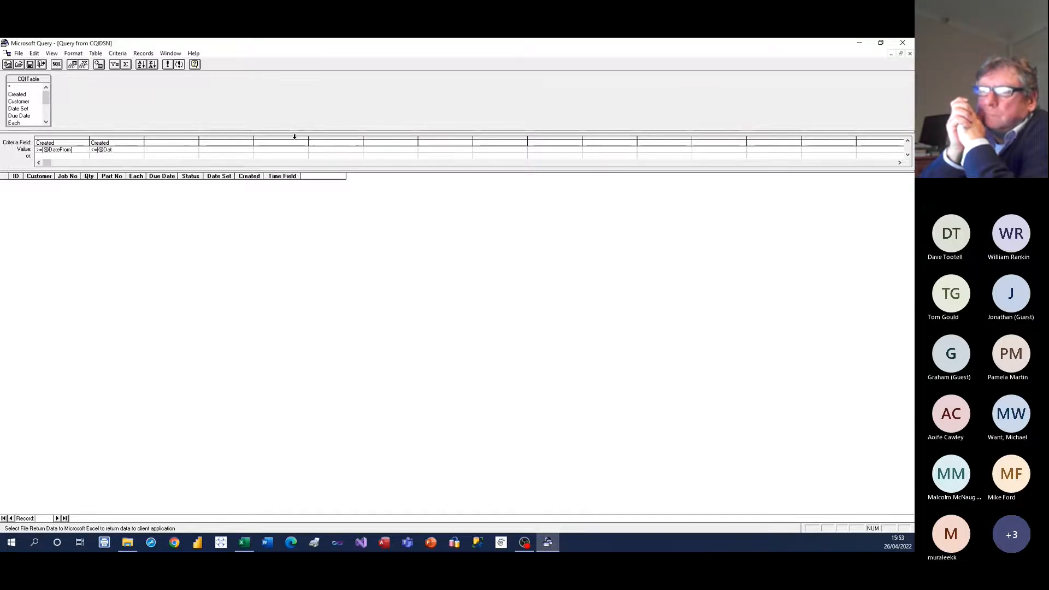
key(BackSpace)
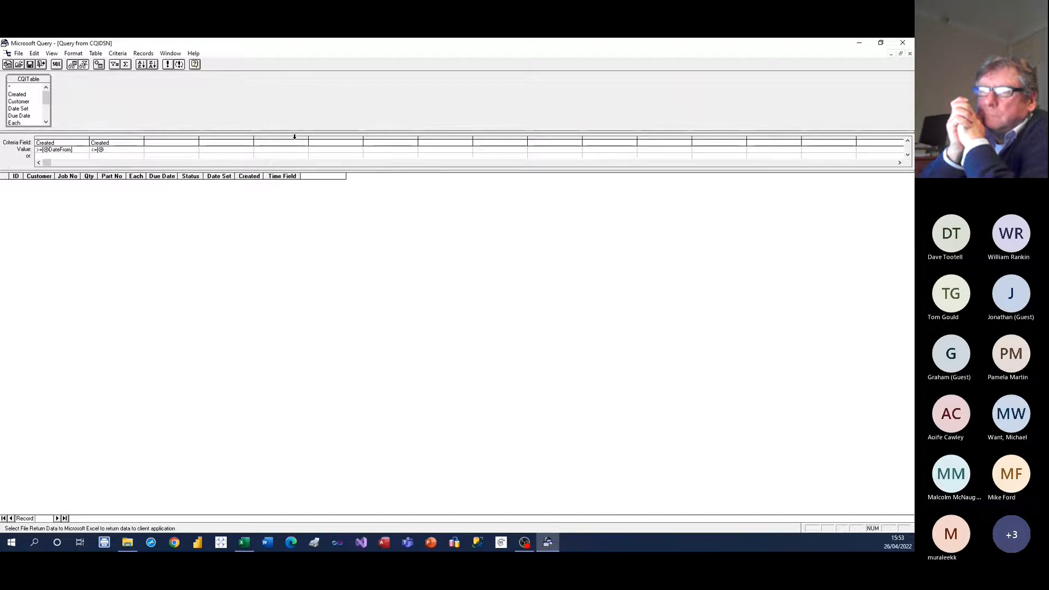
text(DateTo)
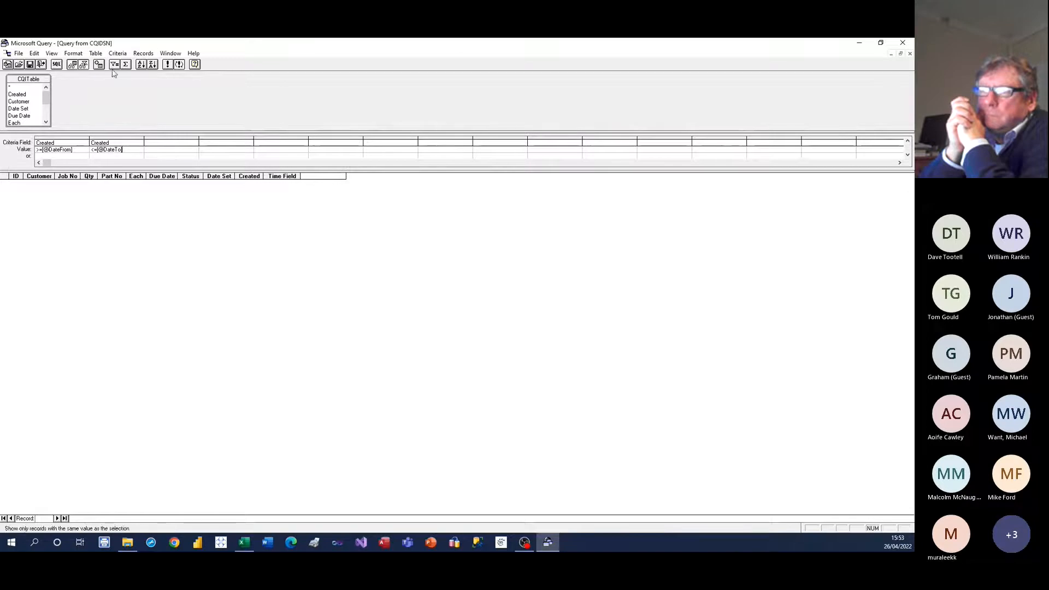
click(40, 64)
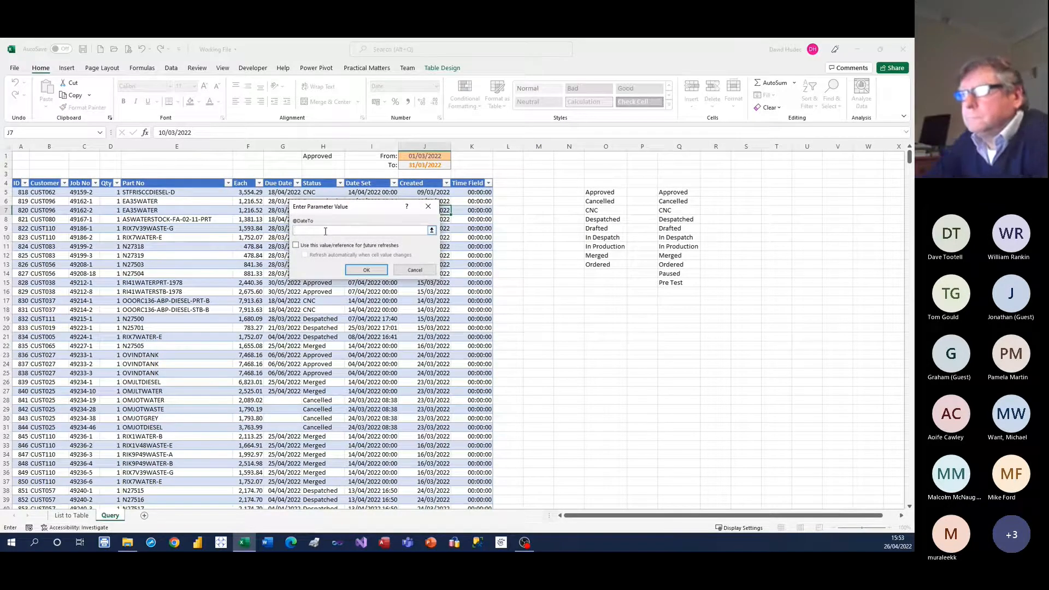
click(424, 164)
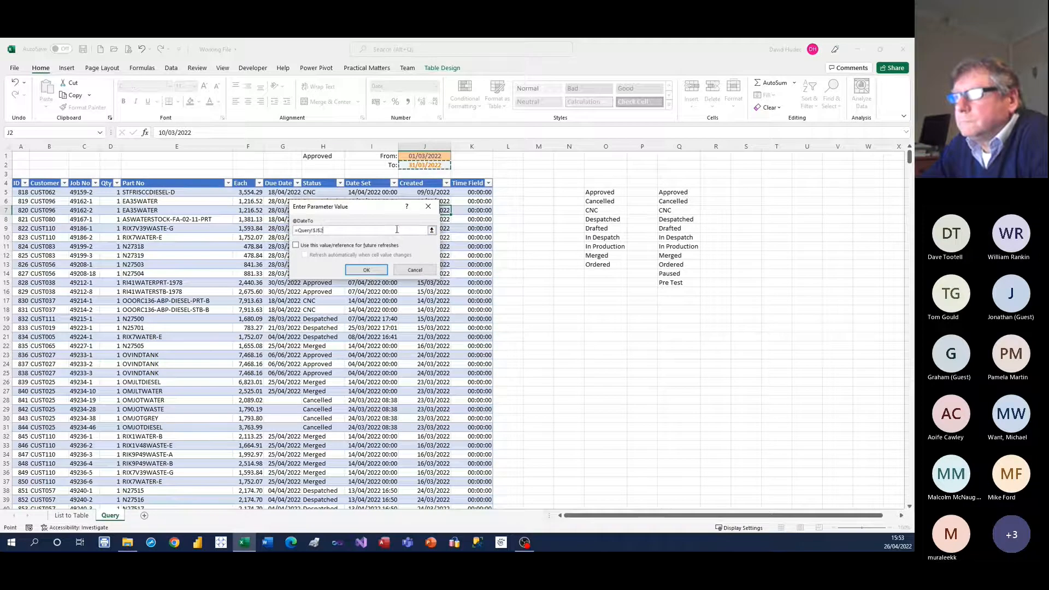
click(296, 245)
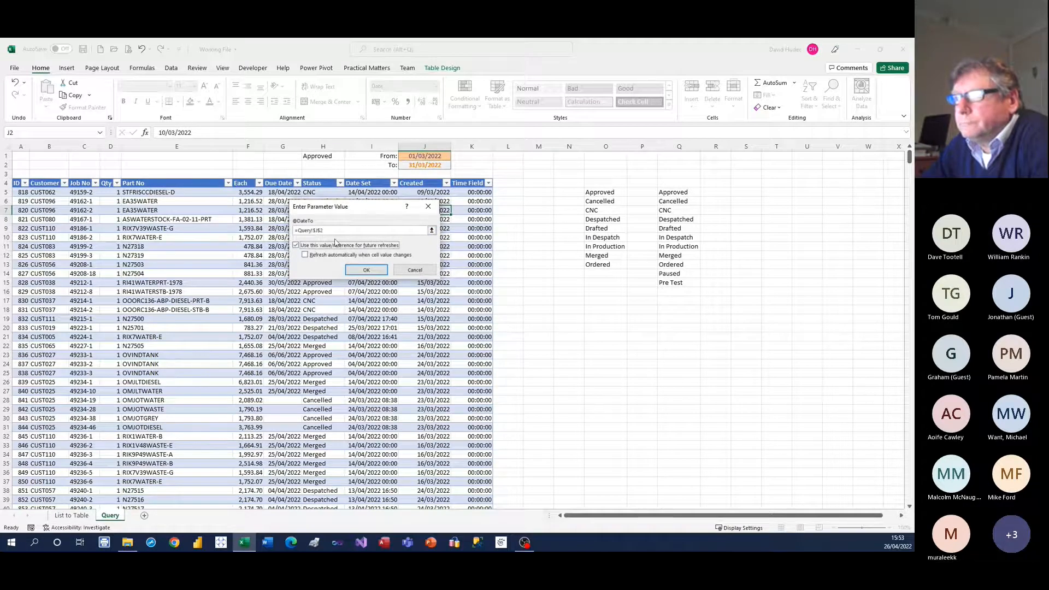
click(368, 272)
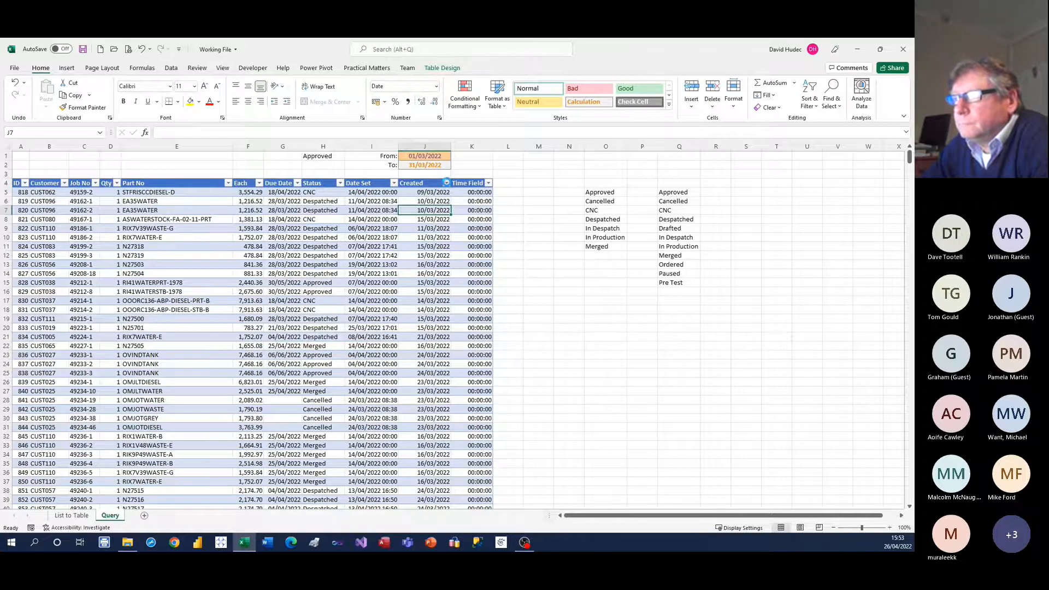
Check in the Created column's filter list which months the refreshed table contains
click(446, 183)
click(353, 305)
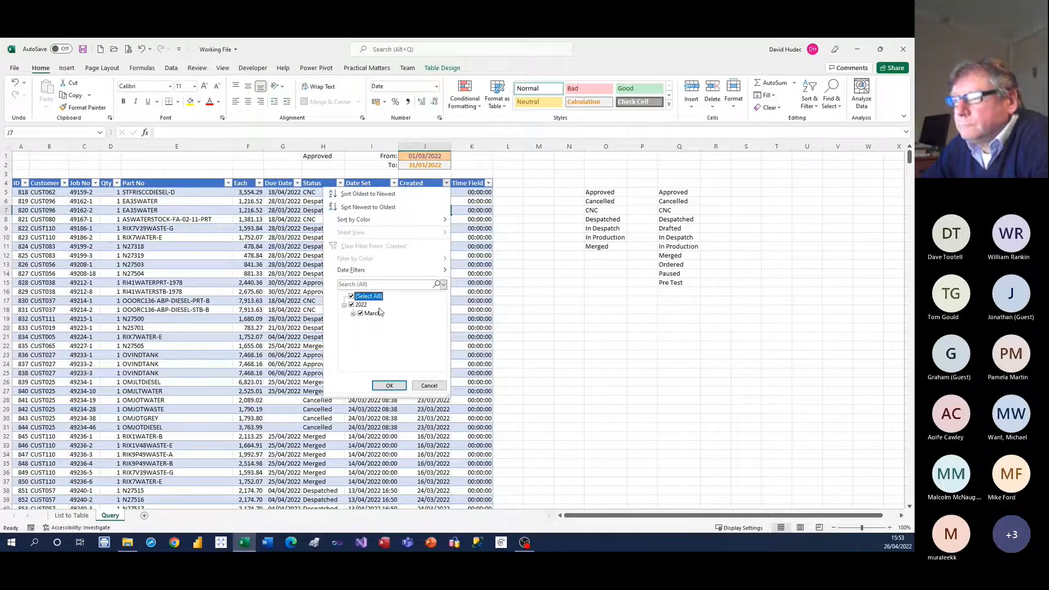
click(429, 385)
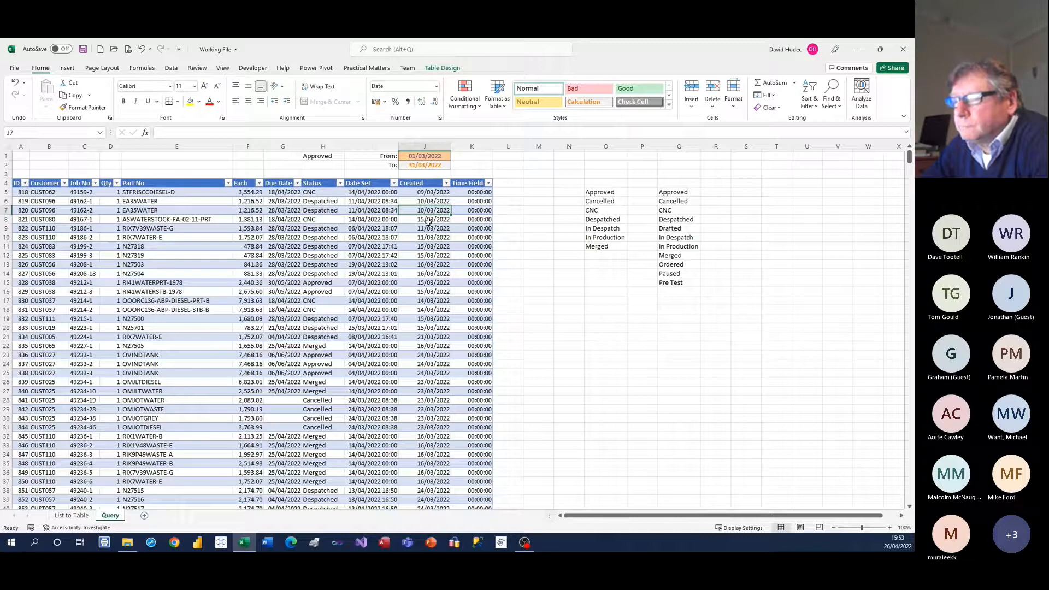
Set the From: date in cell J1 to 01/04/2022 and look through the refreshed table rows
click(429, 157)
click(171, 133)
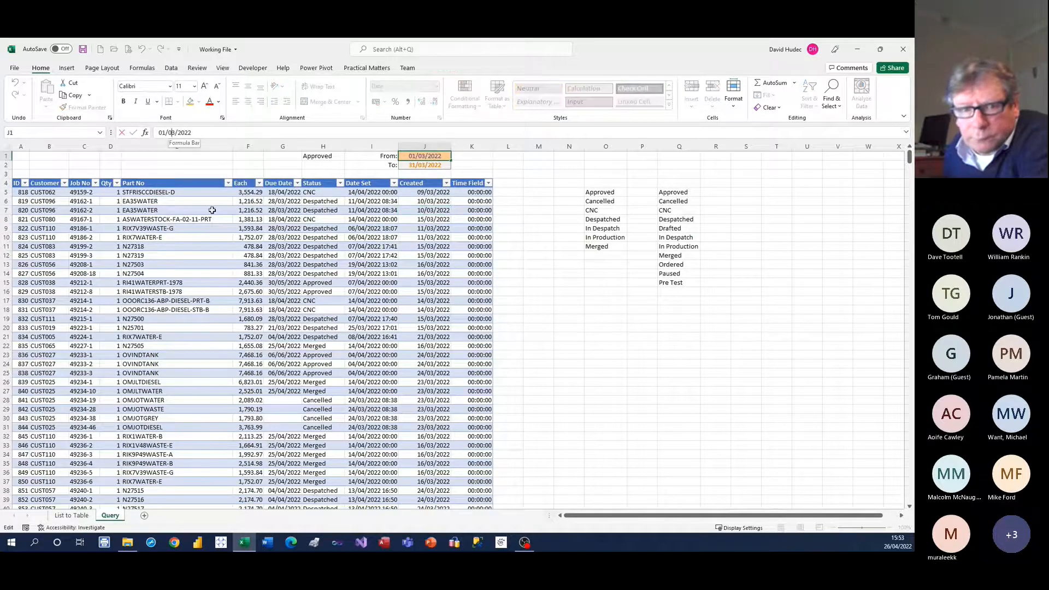
key(Delete)
text(4)
key(Return)
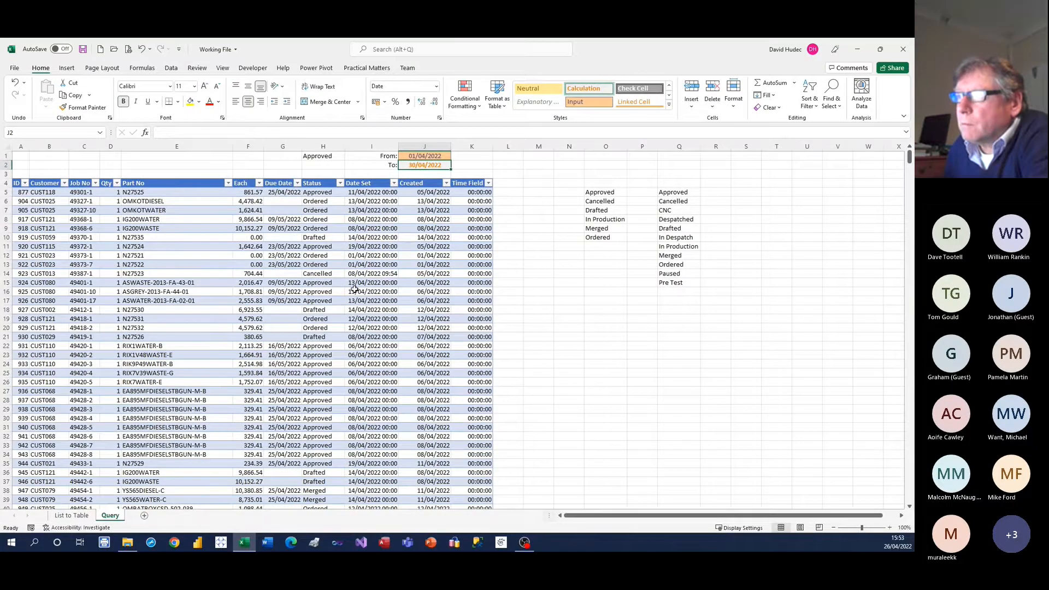
scroll(361, 291, down, 2)
scroll(362, 291, down, 5)
scroll(363, 292, up, 8)
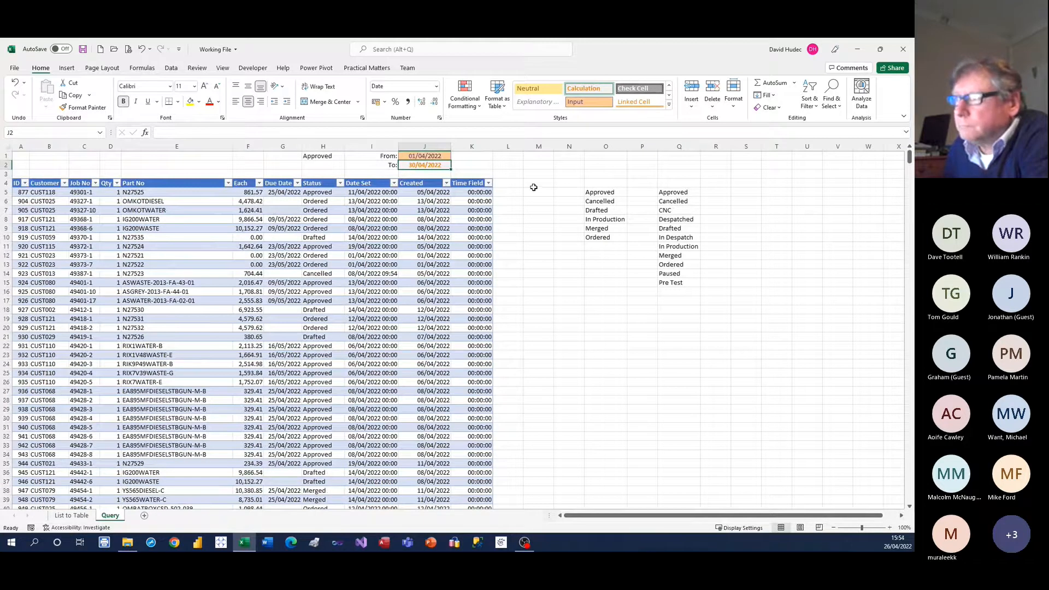
Extend the table with a new column headed Value in cell L4
click(513, 187)
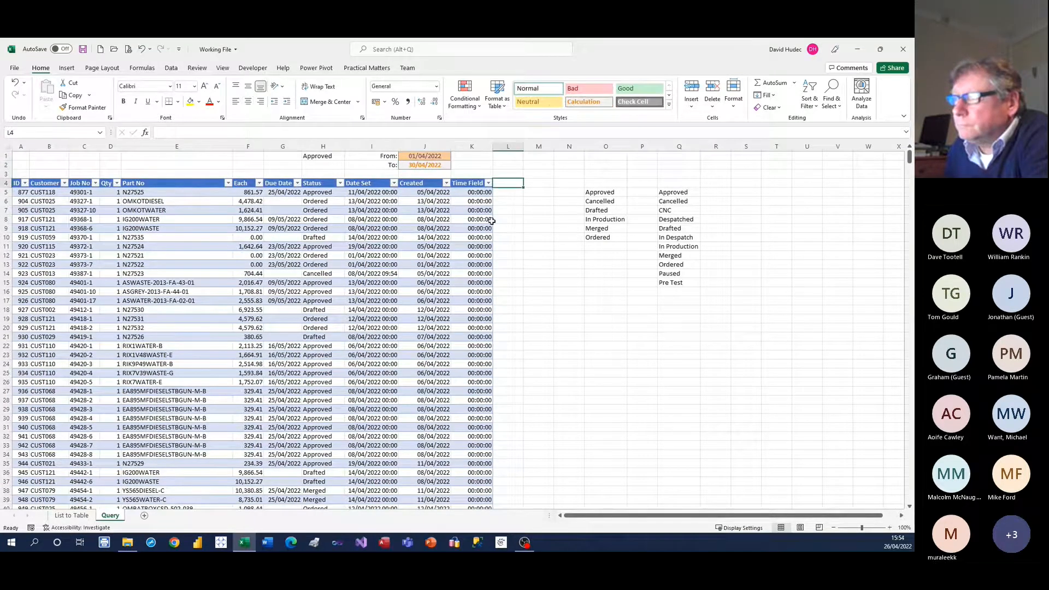
text(Value)
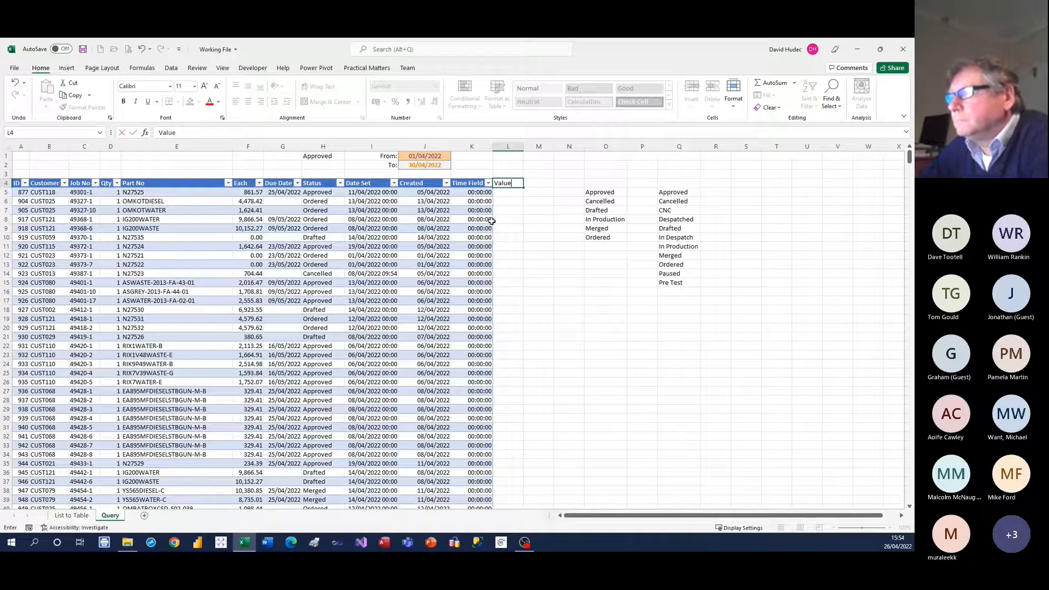
key(Return)
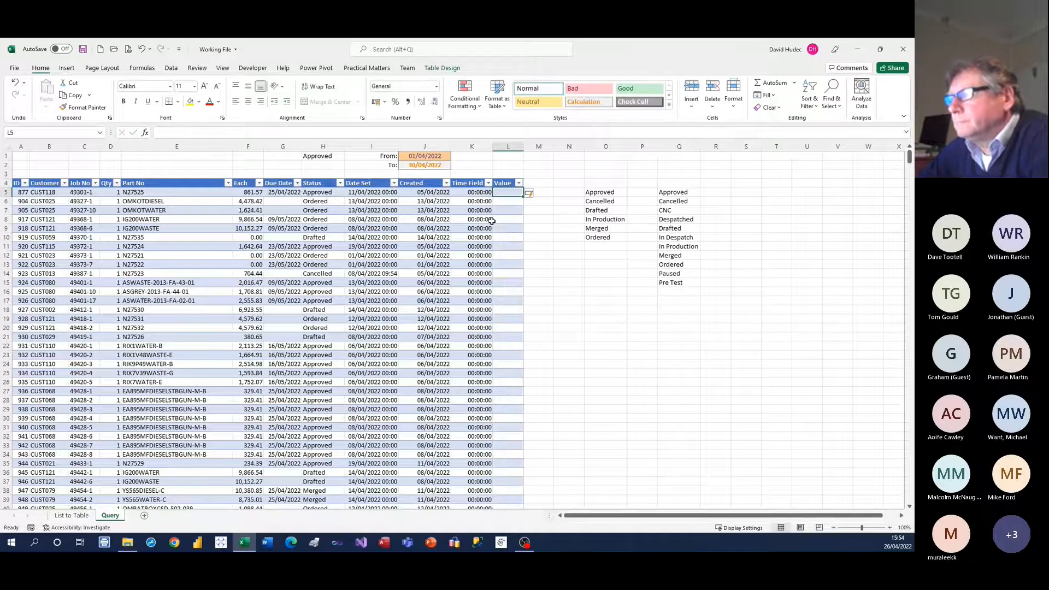
text(=)
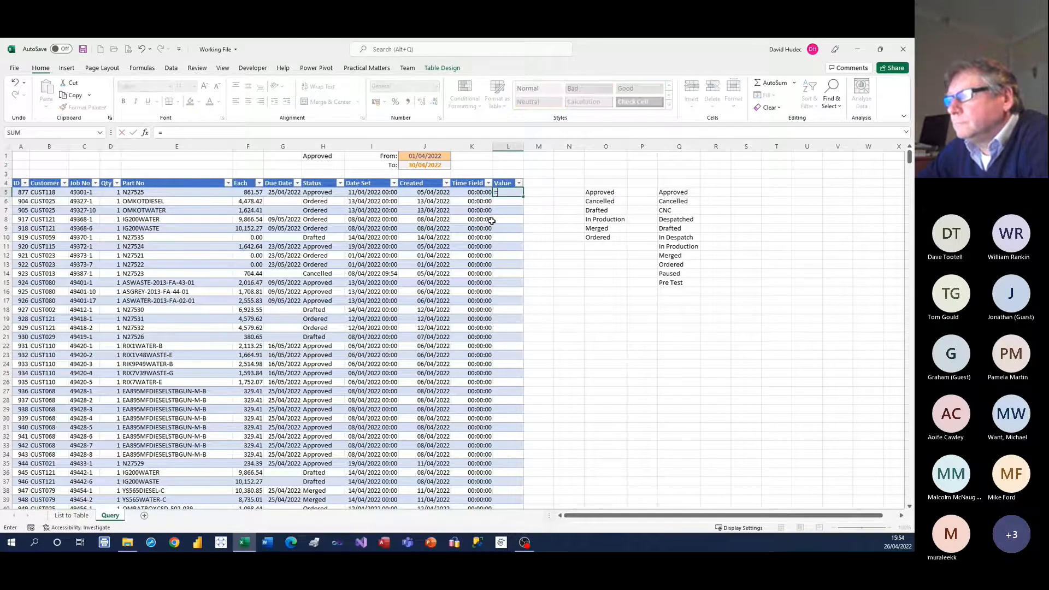
text([@)
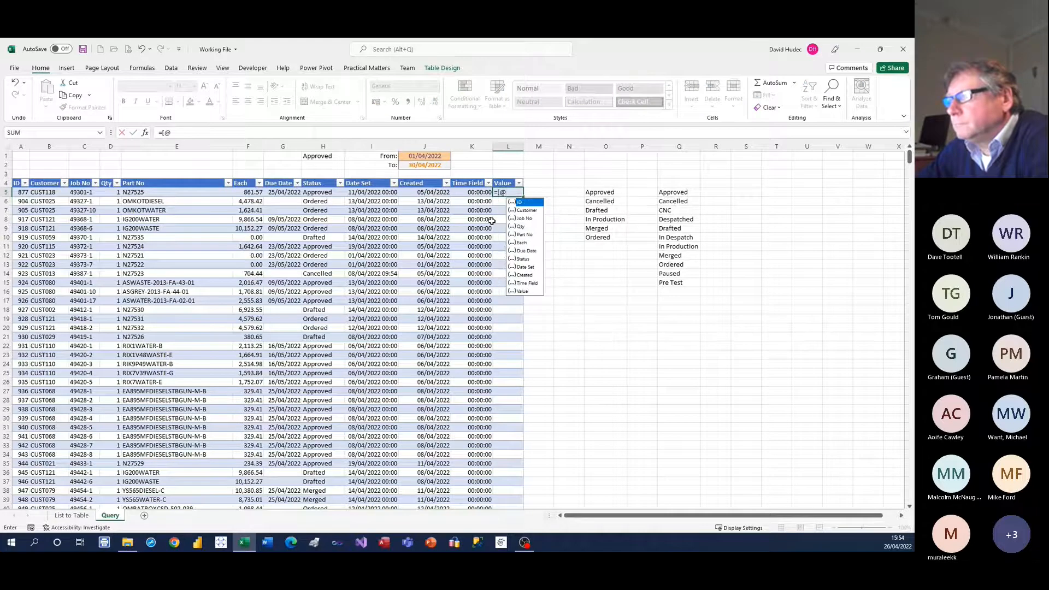
text(qty)
key(Tab)
text(]*)
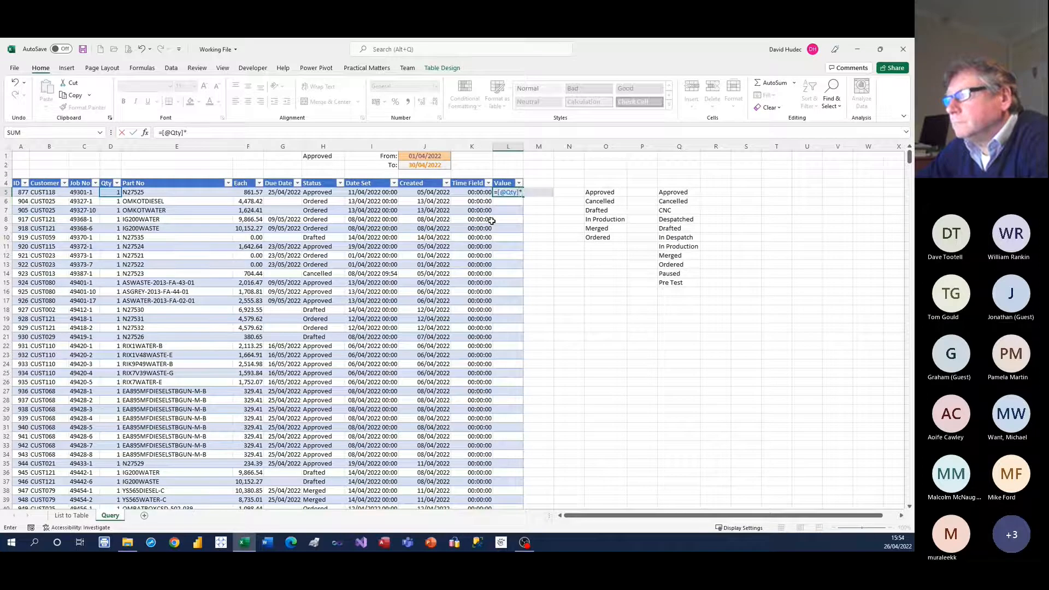
text([@)
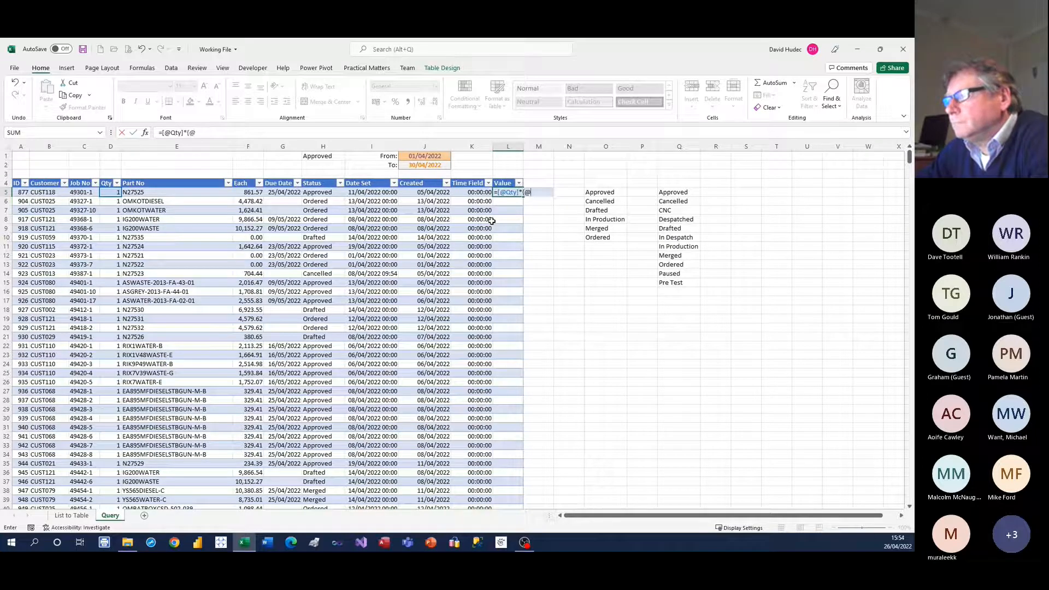
text(E)
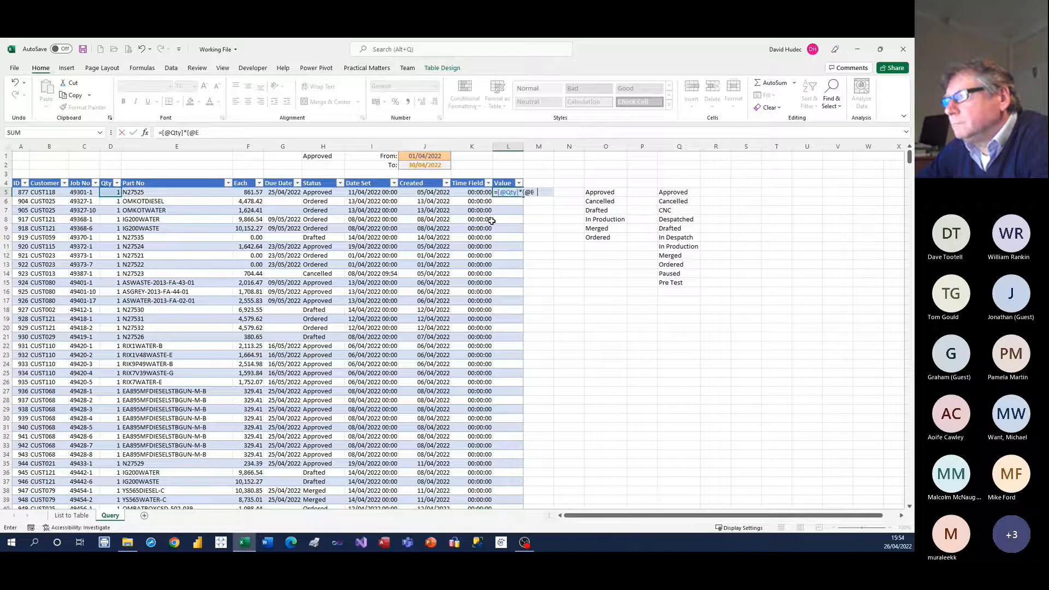
text(ach])
key(Return)
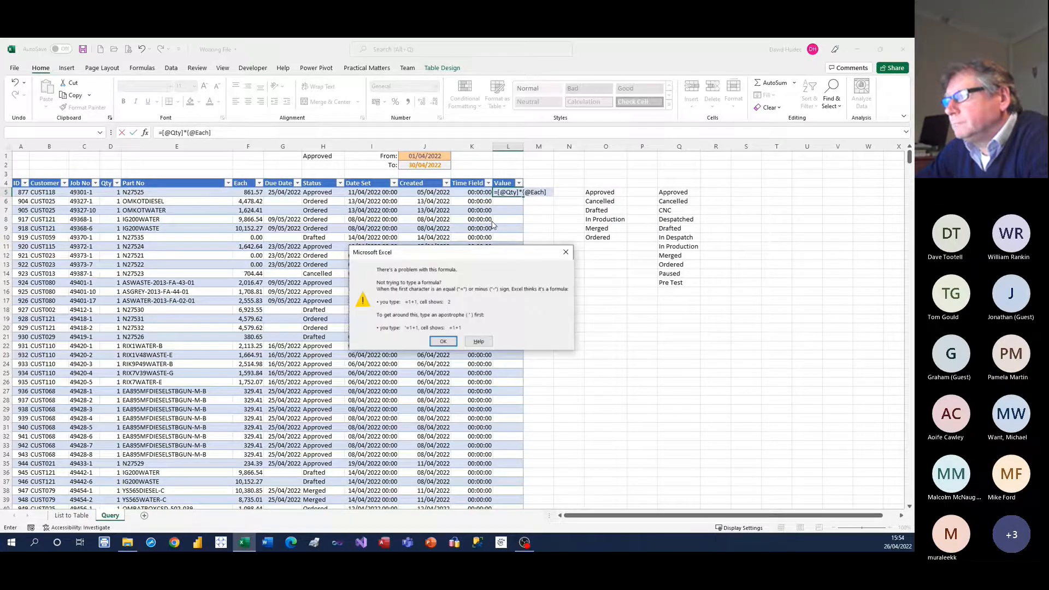
click(444, 341)
click(523, 194)
key(BackSpace)
text([)
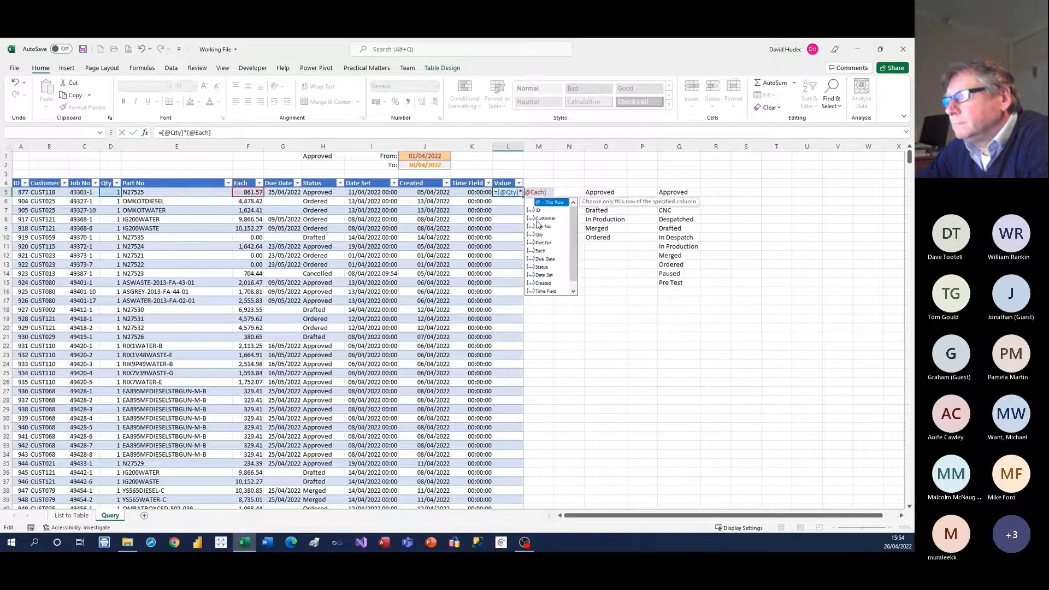
key(Return)
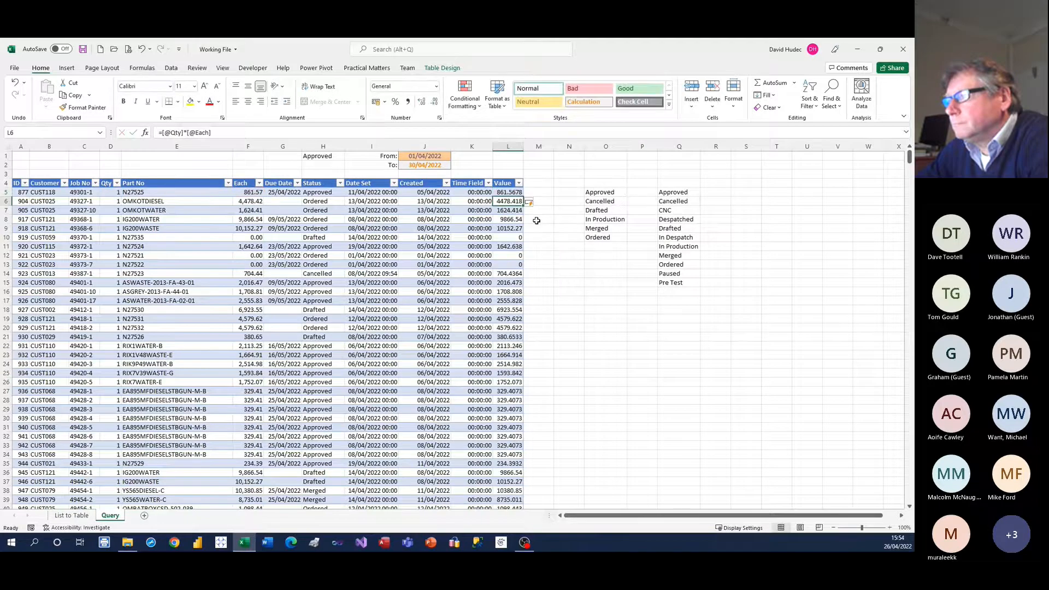
click(507, 145)
key(ctrl+shift+1)
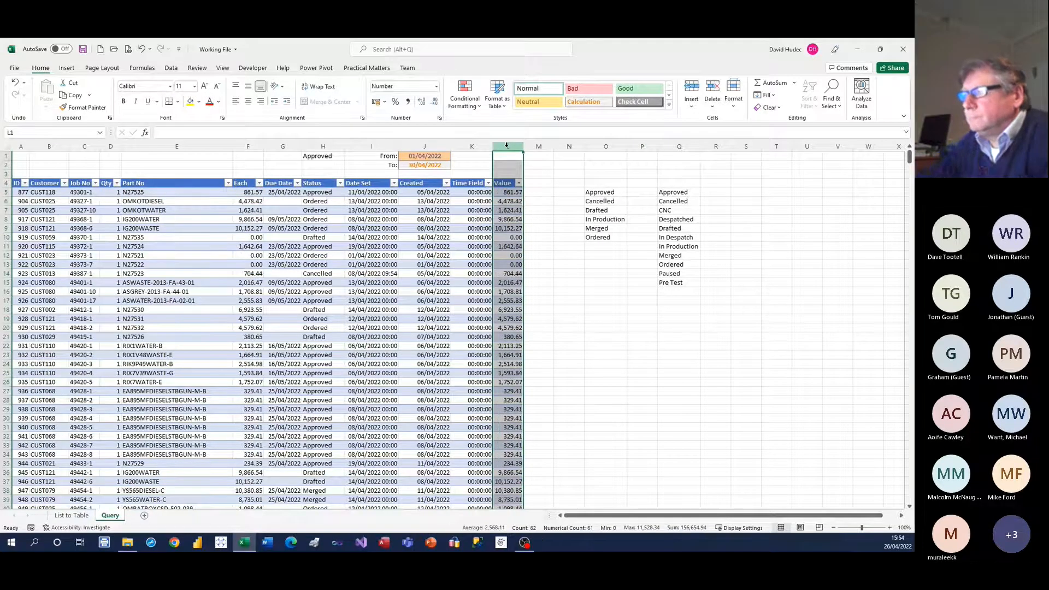
Total the table's Value column in cell L2 with =SUM(CQITable[Value])
click(508, 164)
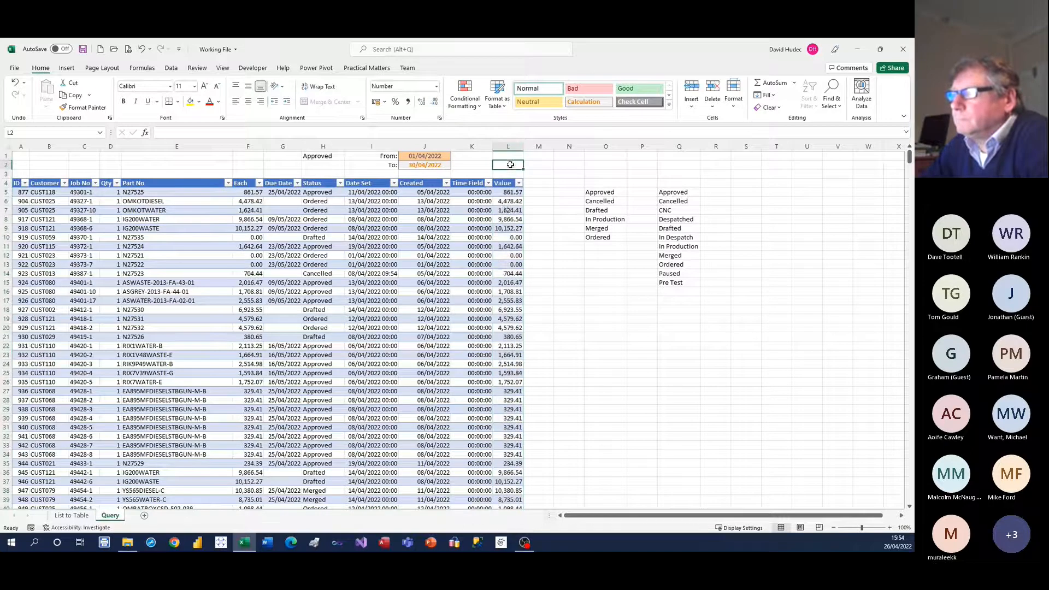
text(=su)
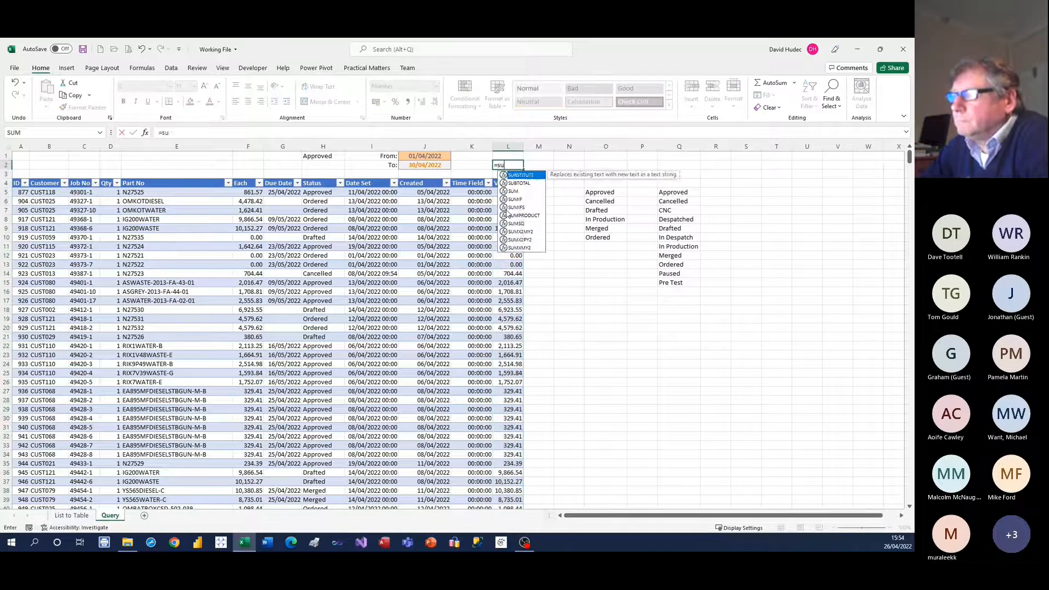
text(m(ta)
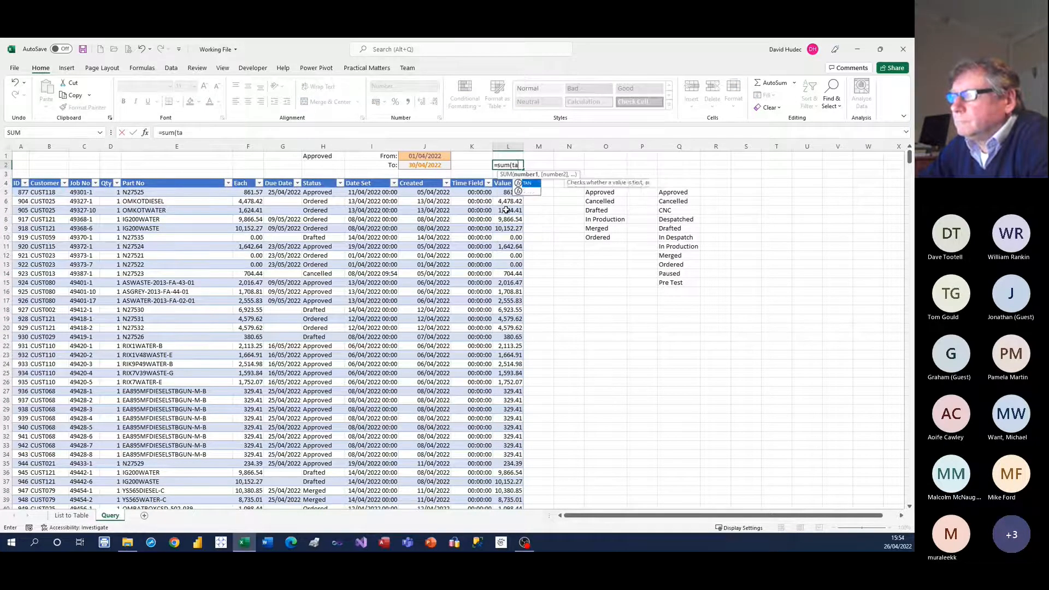
key(BackSpace)
key(BackSpace)
text(cq)
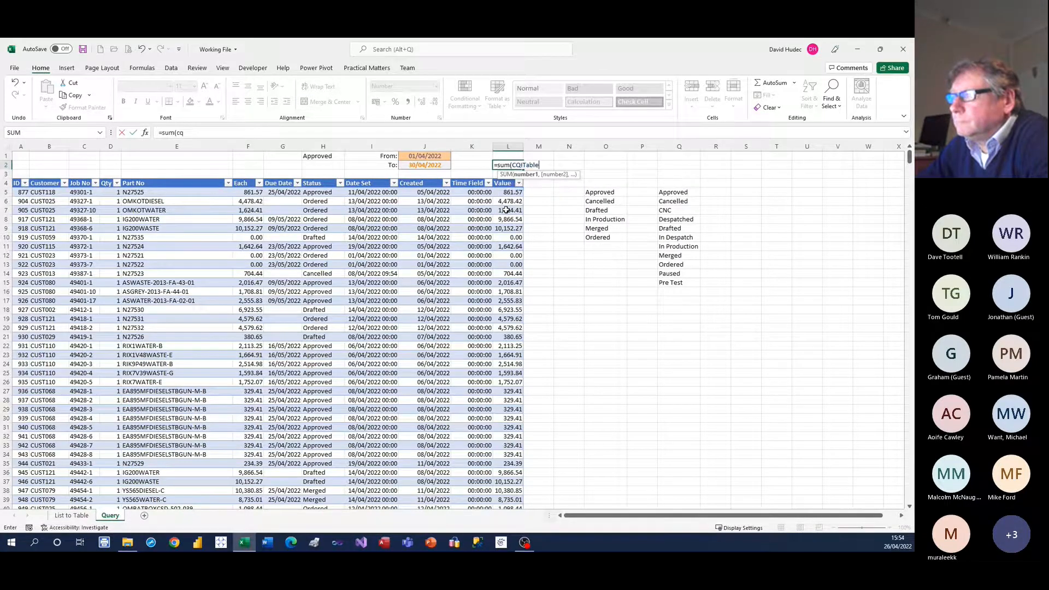
key(Tab)
text([)
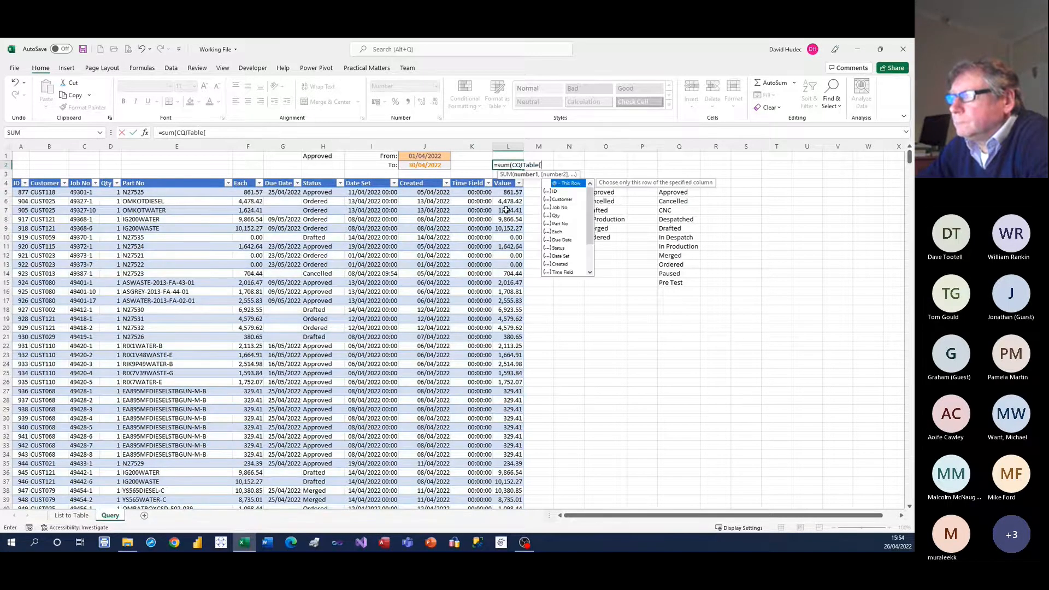
text(V)
key(Tab)
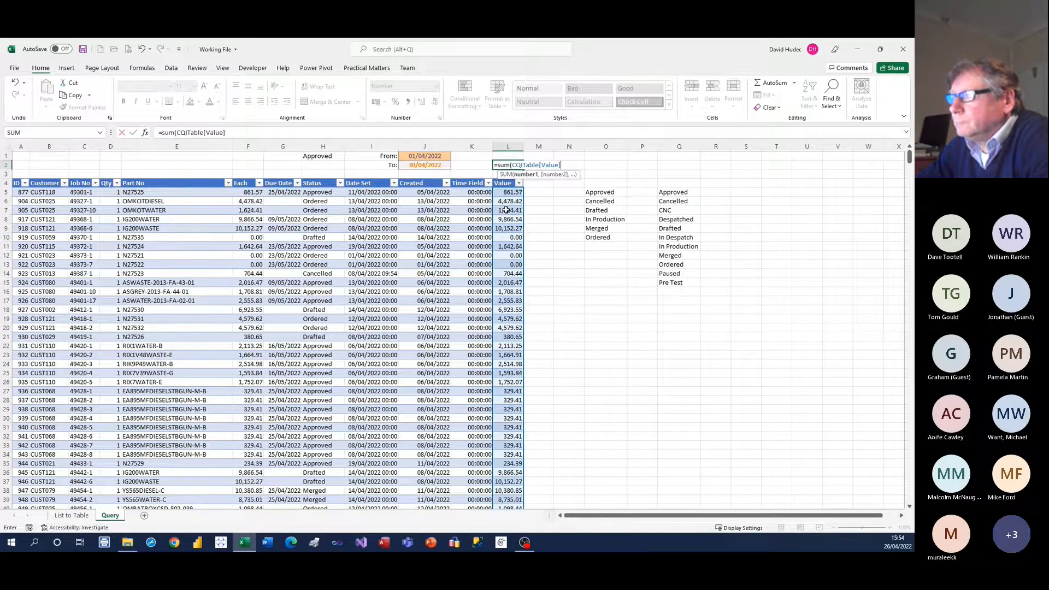
key(Return)
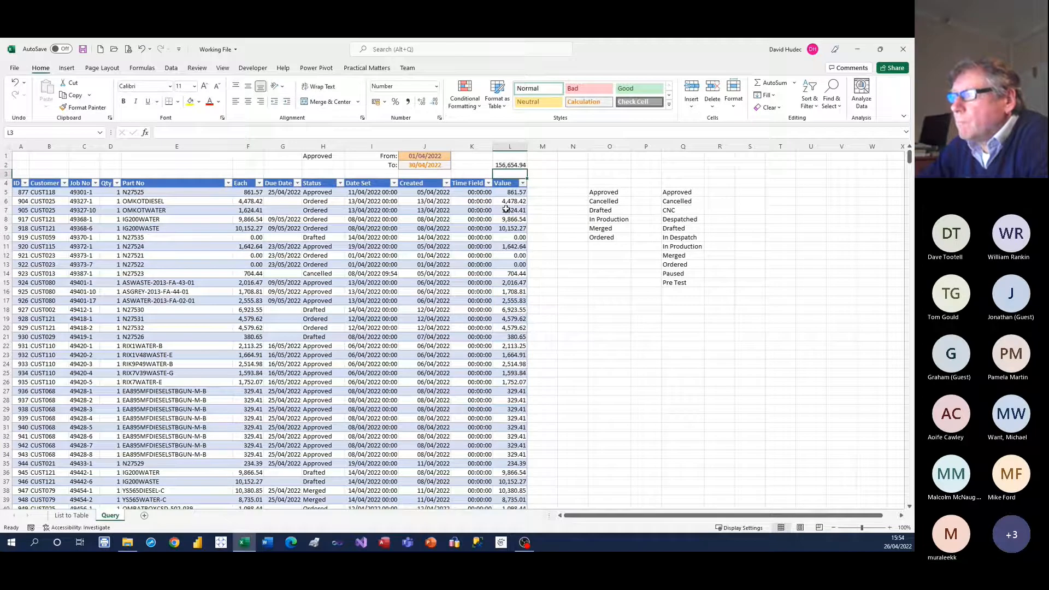
click(510, 163)
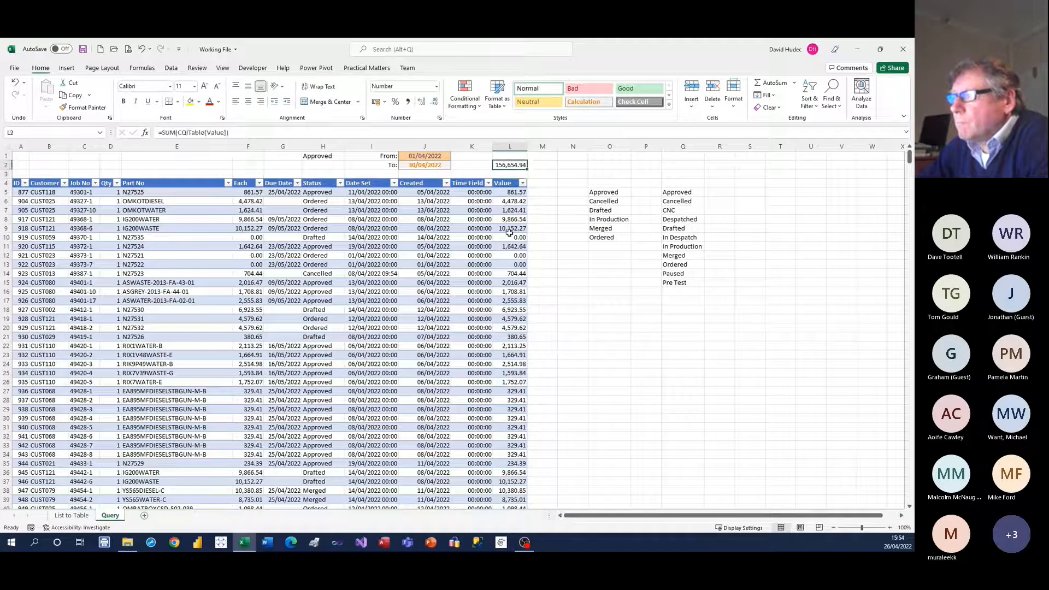
Set the From date in J1 to 01/01/2022 and widen column L to fit the total in L2
click(413, 157)
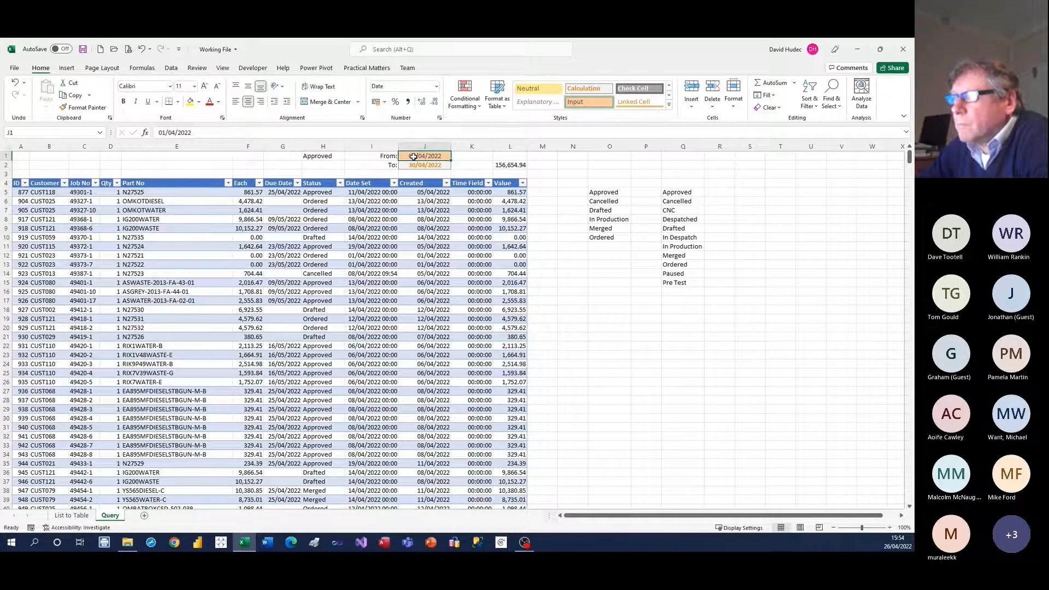
double_click(174, 134)
text(01)
key(Return)
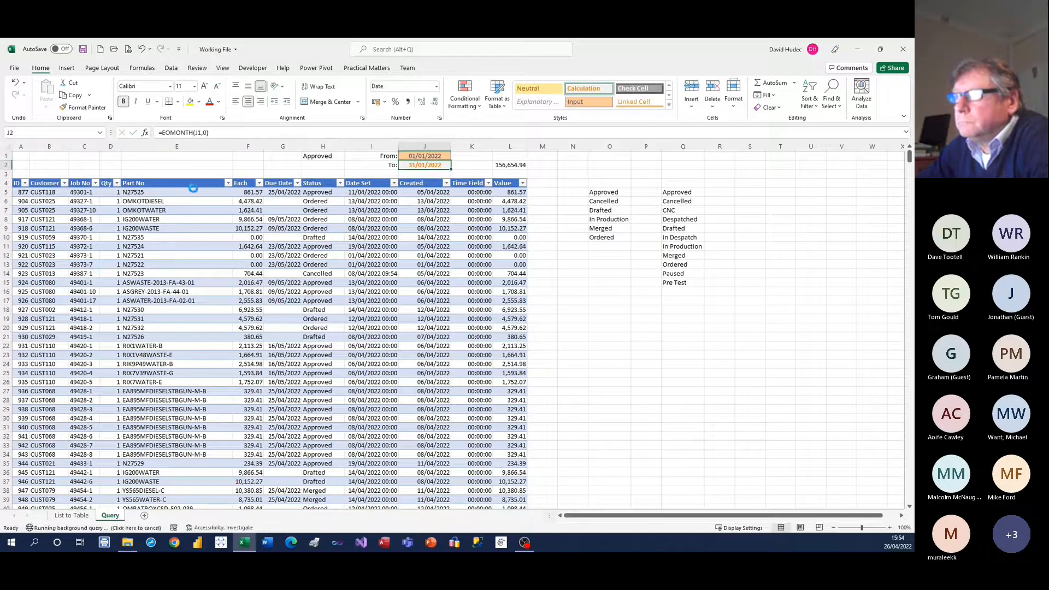
double_click(526, 143)
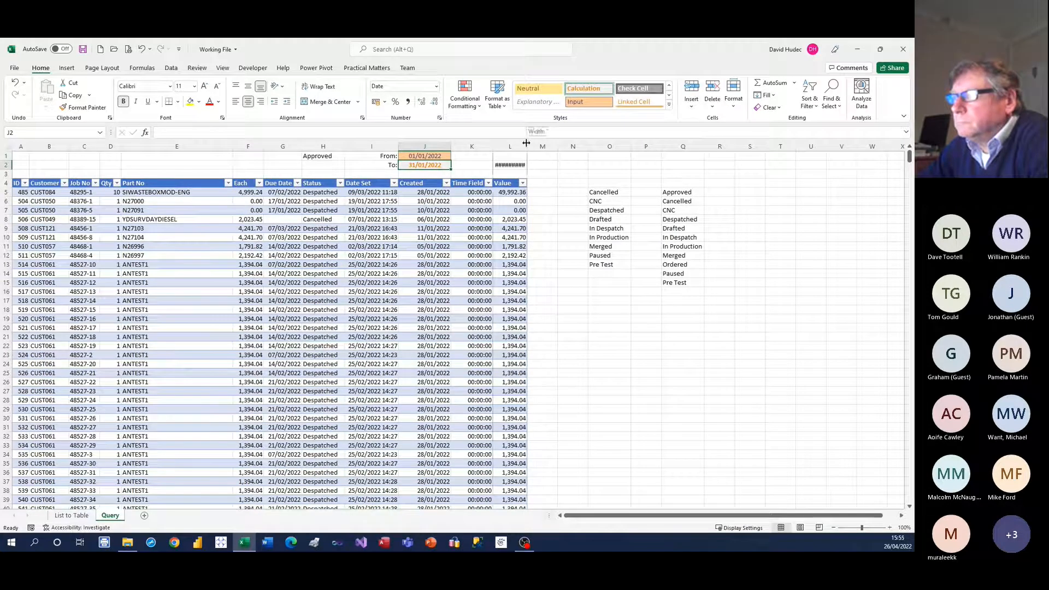
click(522, 165)
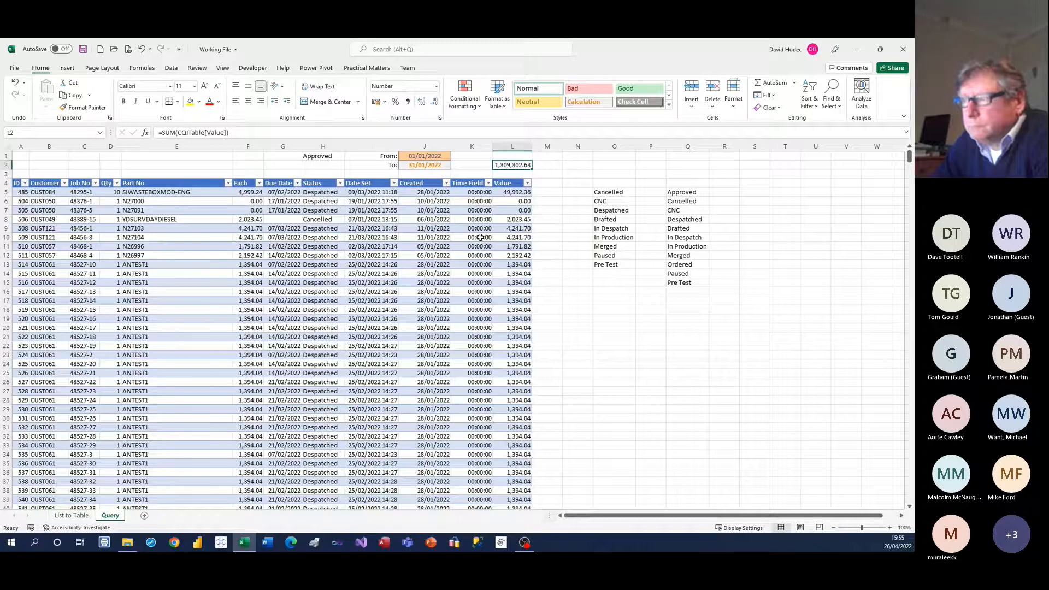
click(421, 156)
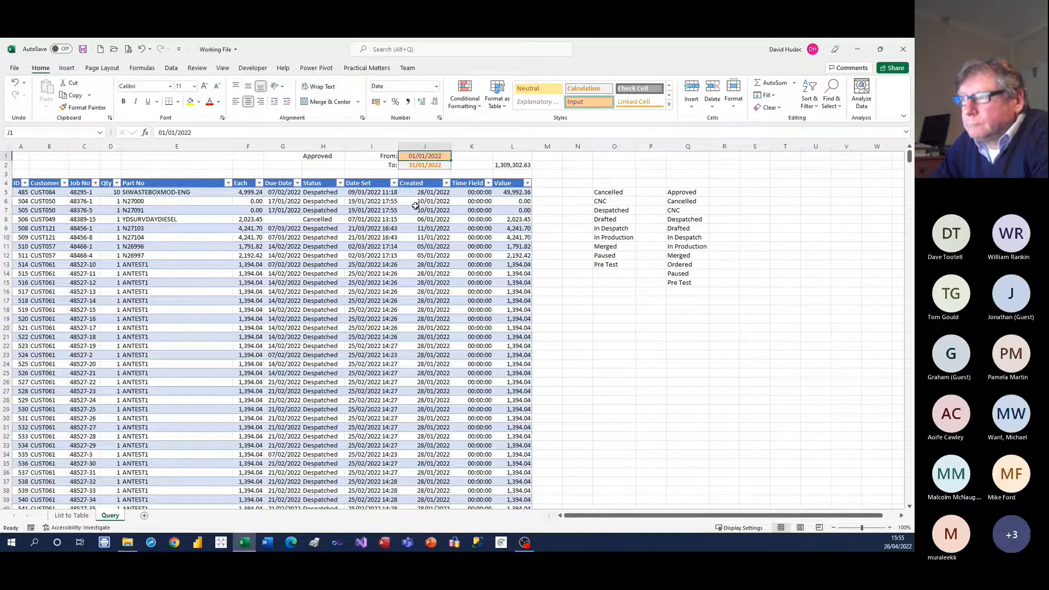
click(312, 157)
click(349, 157)
click(349, 157)
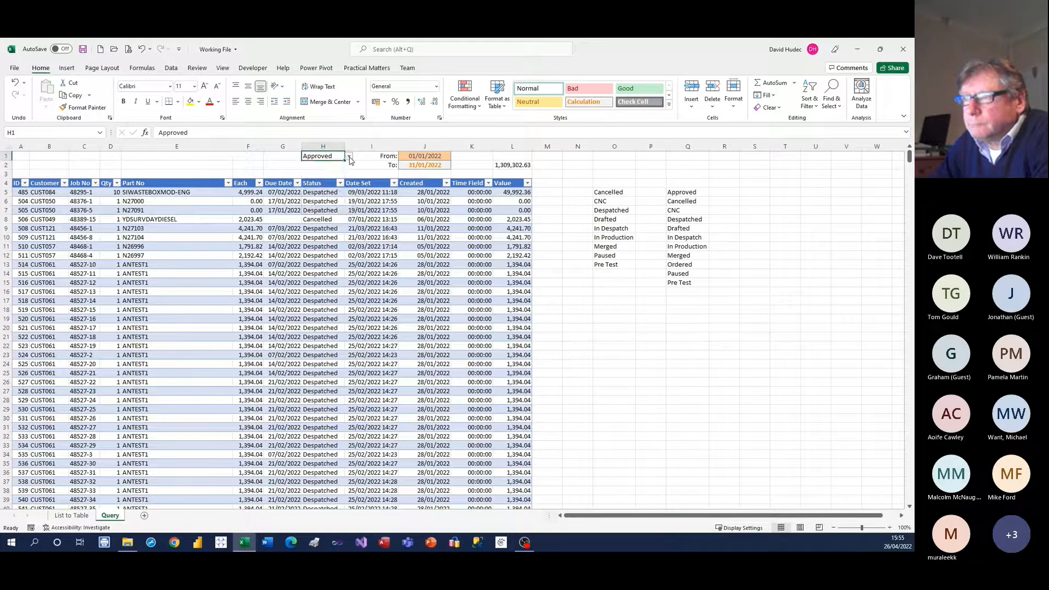
click(401, 220)
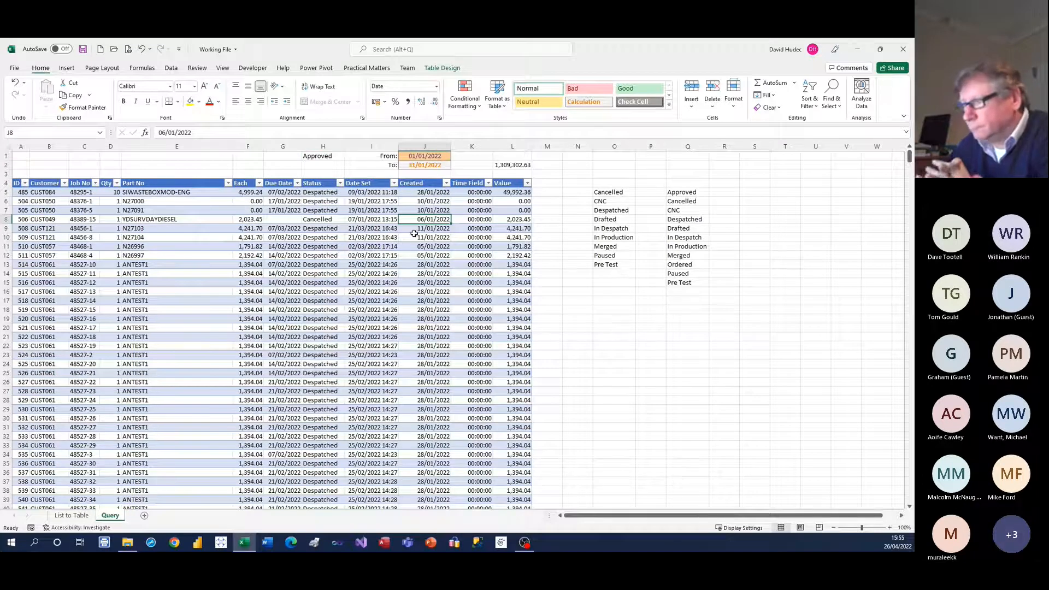
click(370, 220)
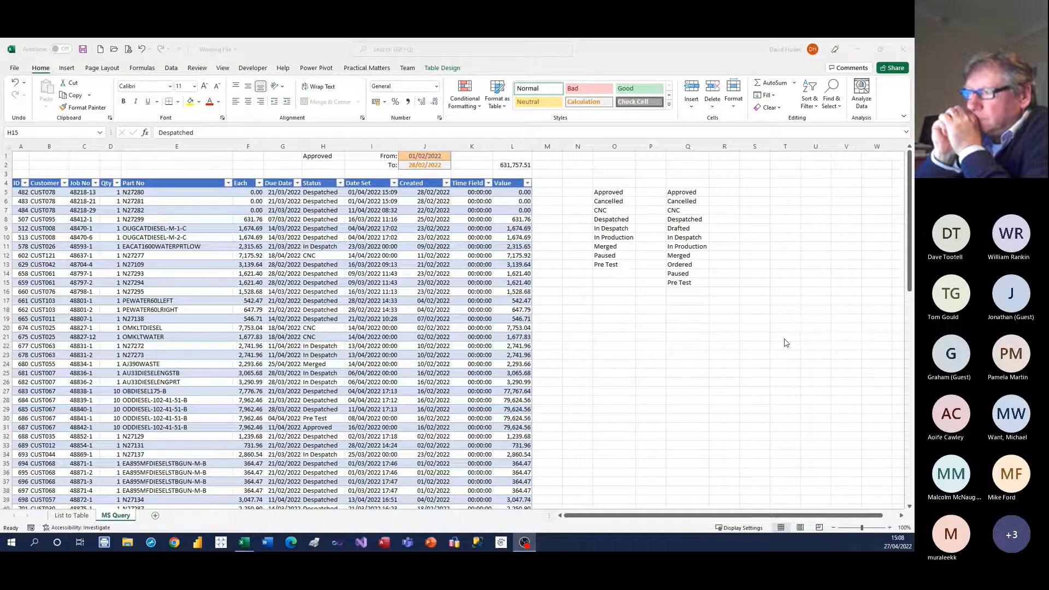
Open the definition of the query table's connection from its External Data Properties
click(373, 291)
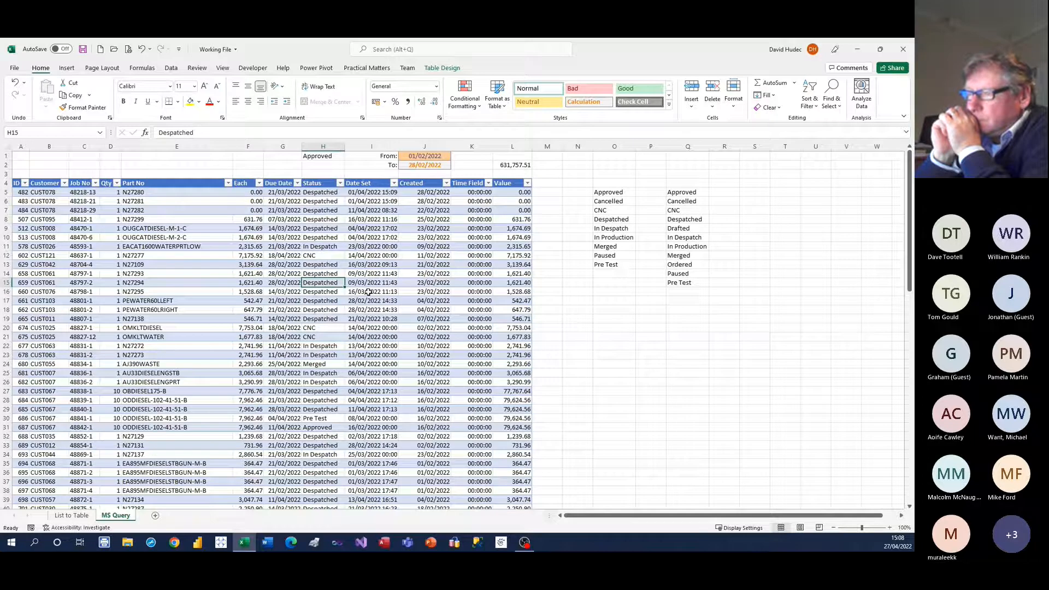
right_click(368, 292)
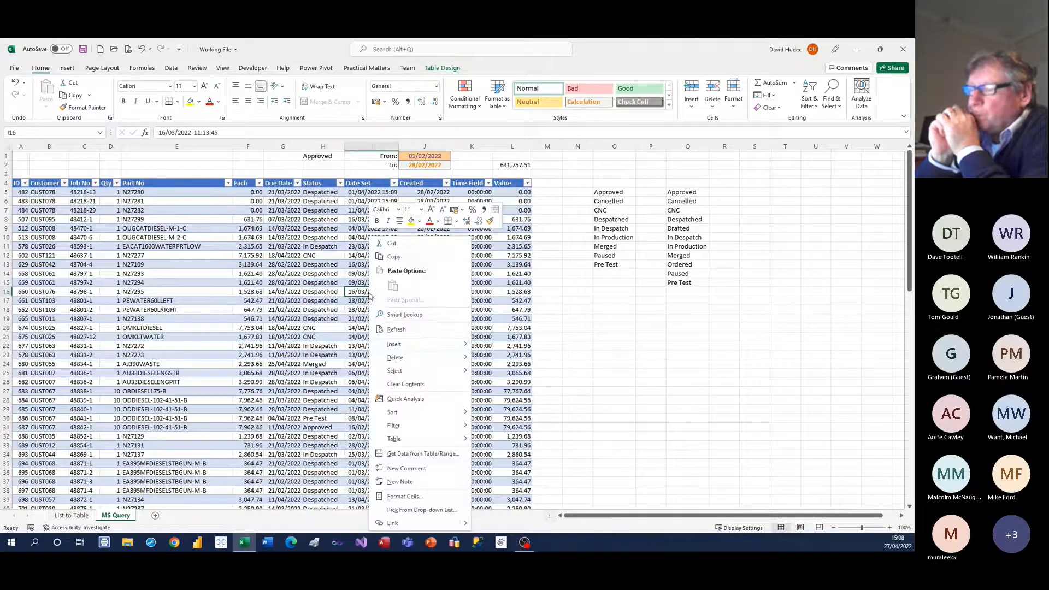
mouse_move(412, 430)
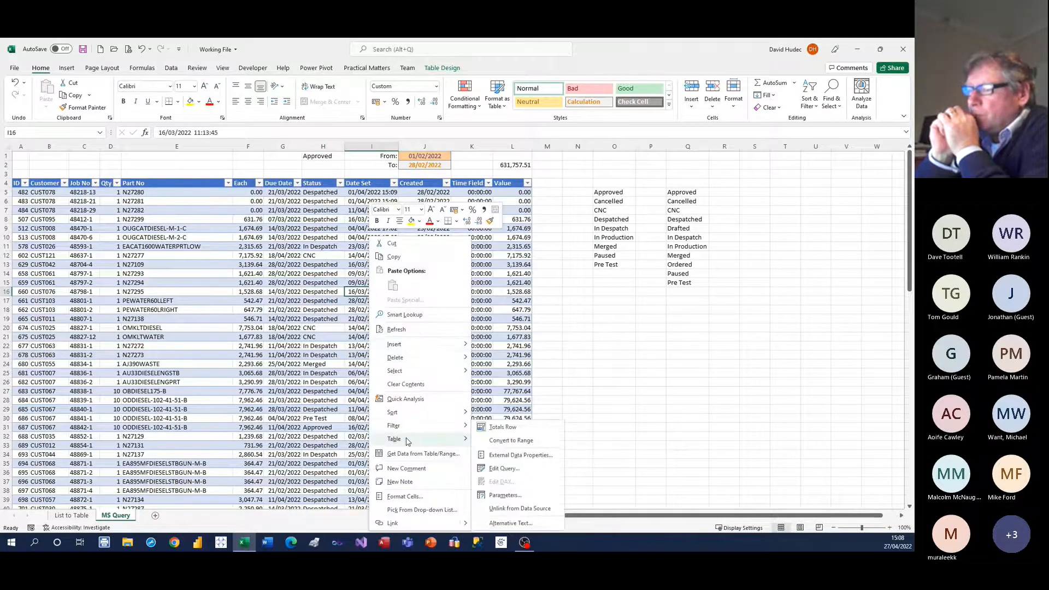
click(491, 459)
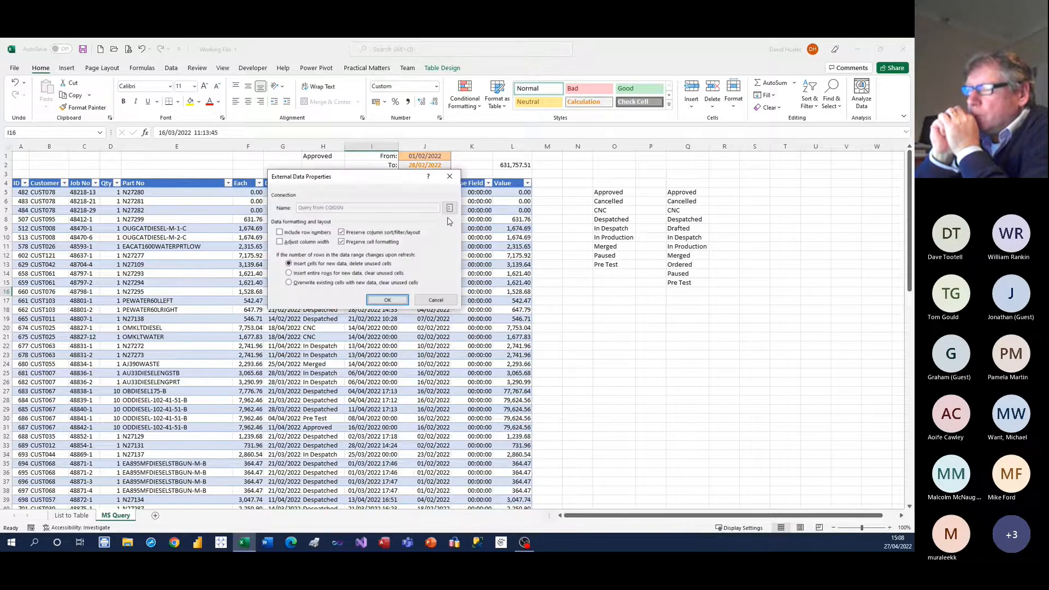
click(451, 212)
click(118, 154)
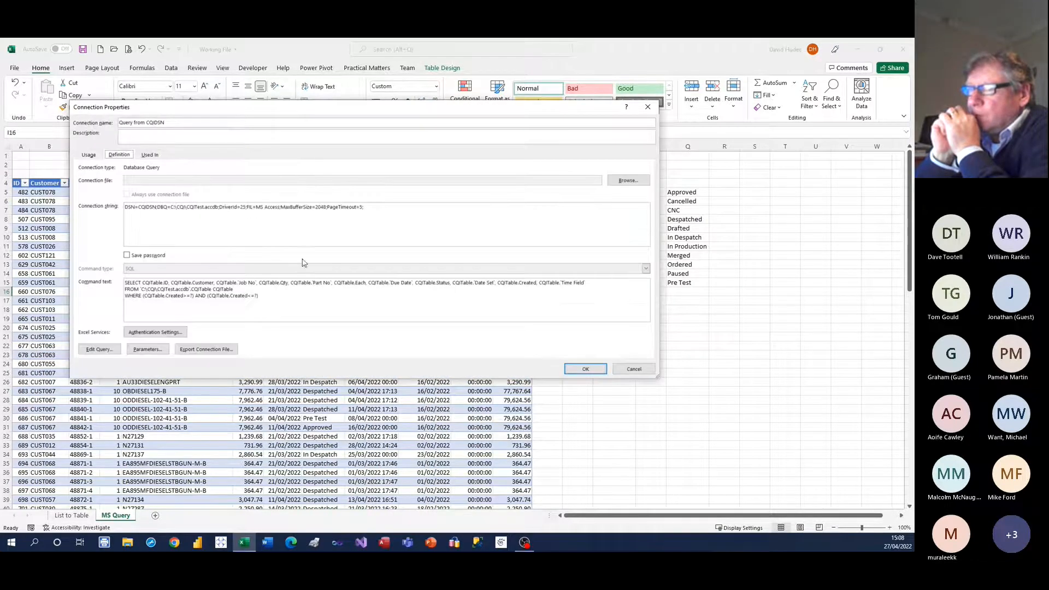
drag(352, 108, 411, 131)
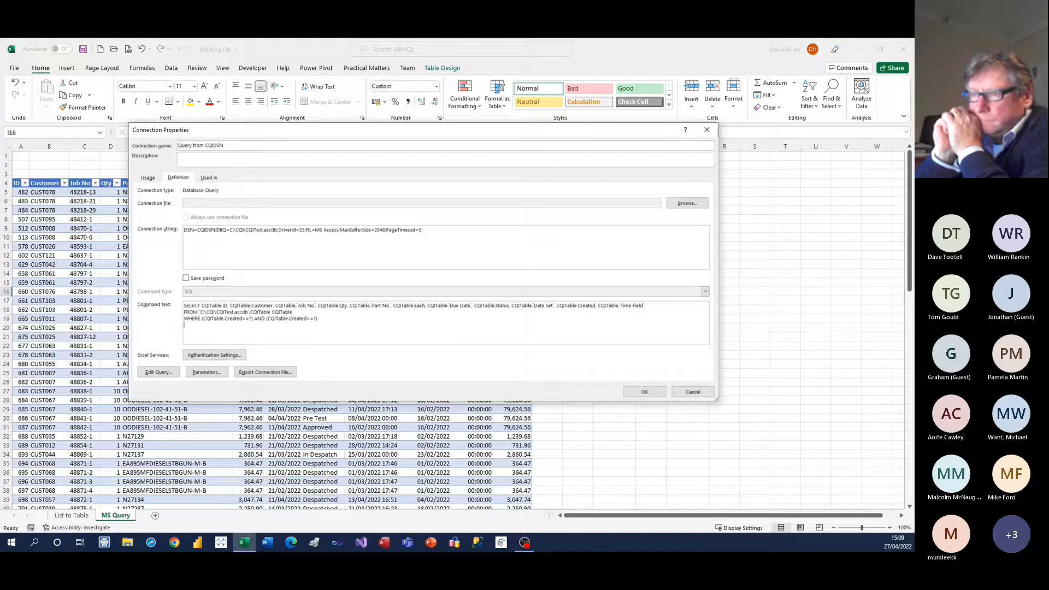
Append the clause ORDER BY CQITable.Created after the WHERE line of the connection's command text and apply the change
text(ORDE)
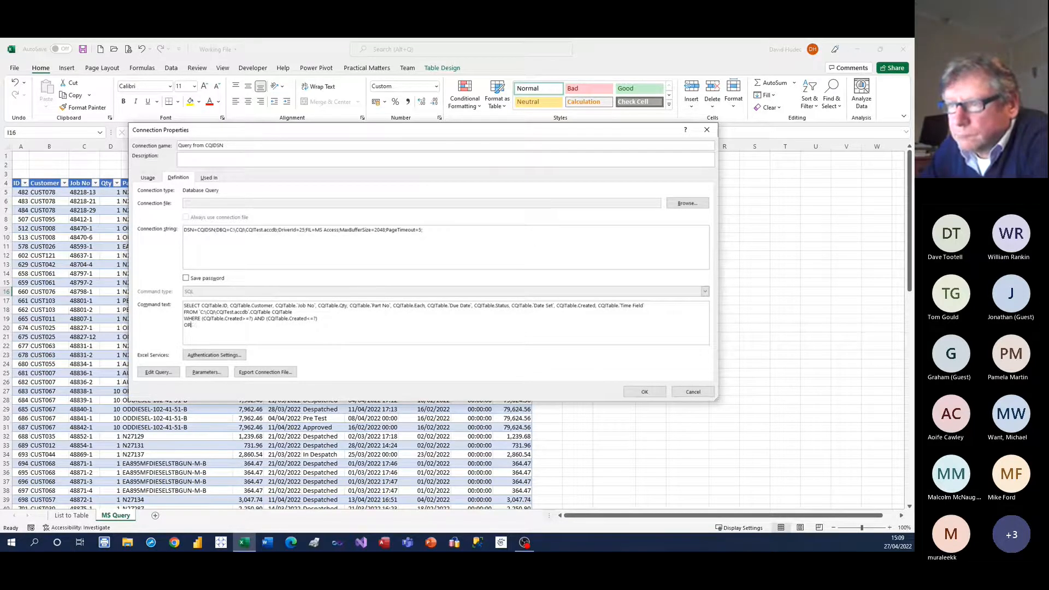
text(DER BY)
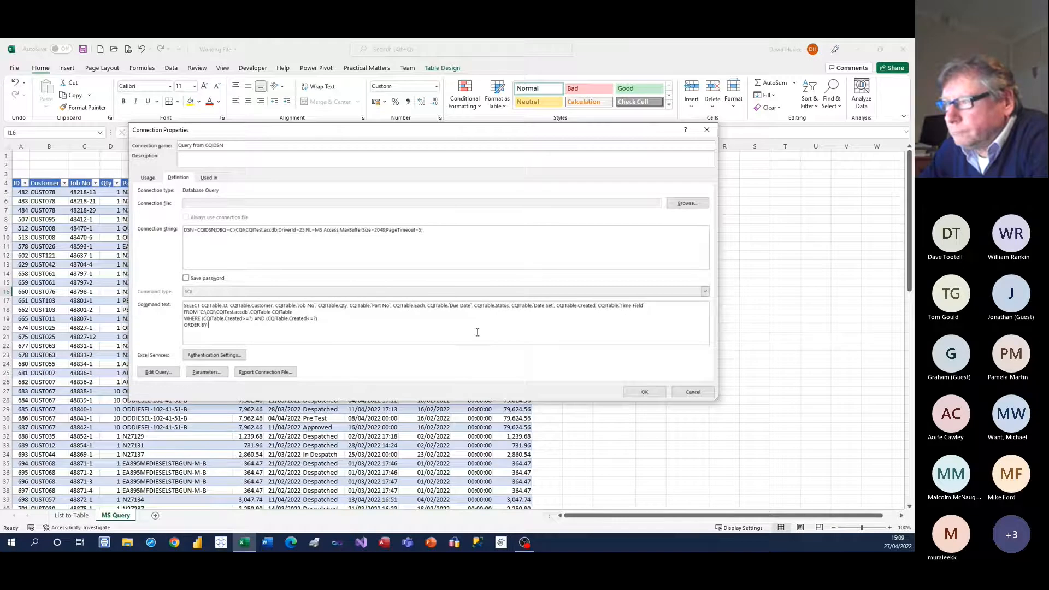
drag(599, 307, 635, 308)
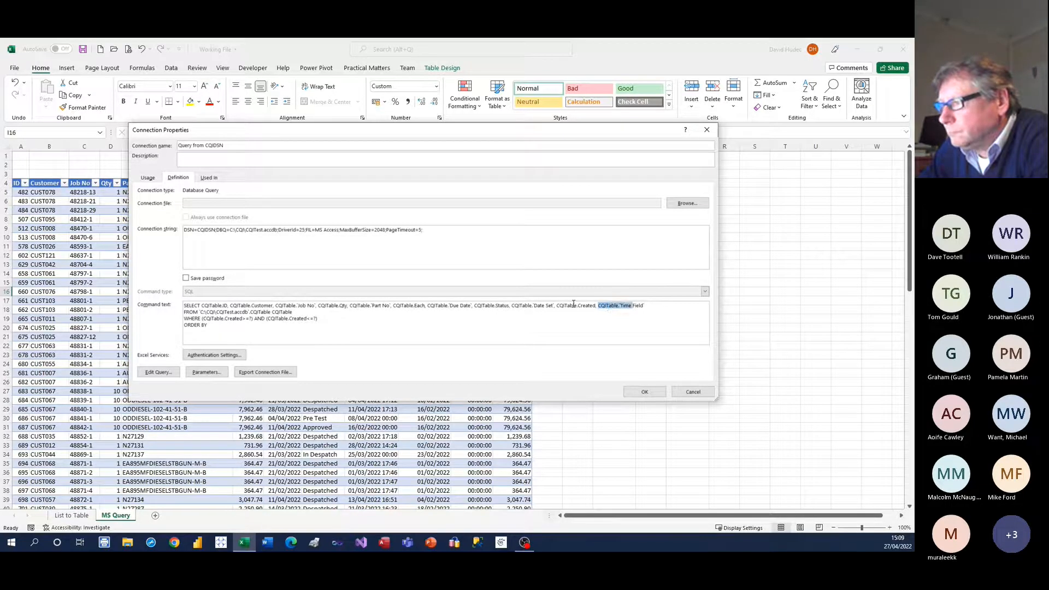
drag(557, 307, 596, 307)
key(ctrl+c)
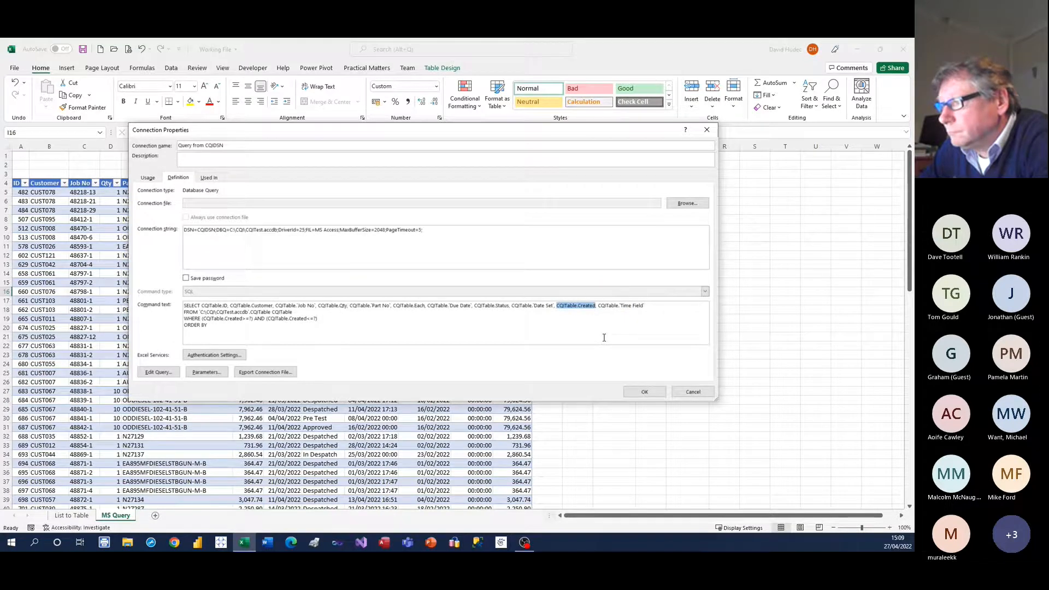
click(273, 331)
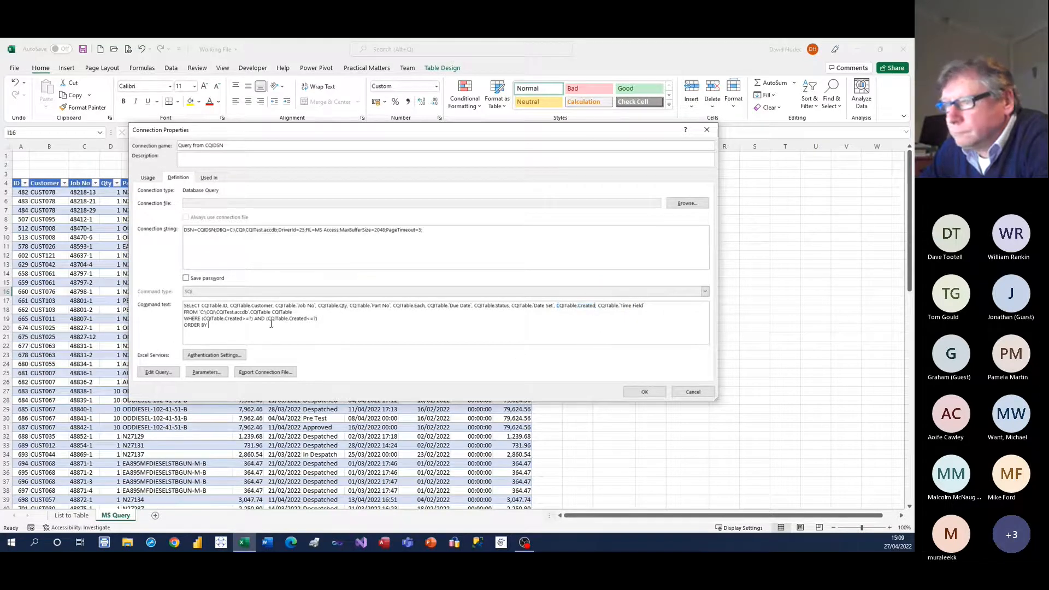
key(ctrl+v)
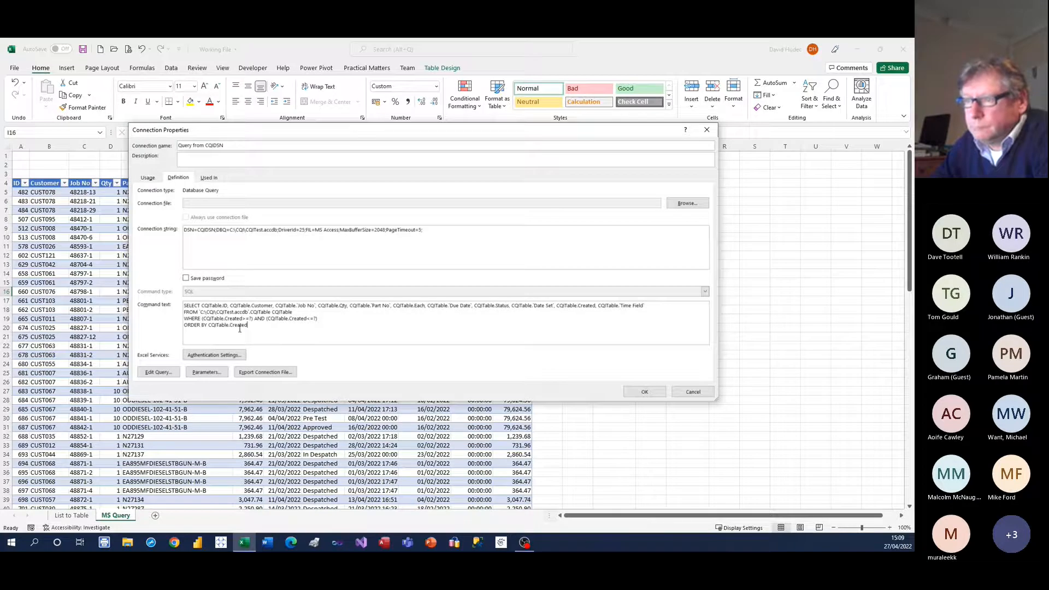
click(643, 392)
click(387, 299)
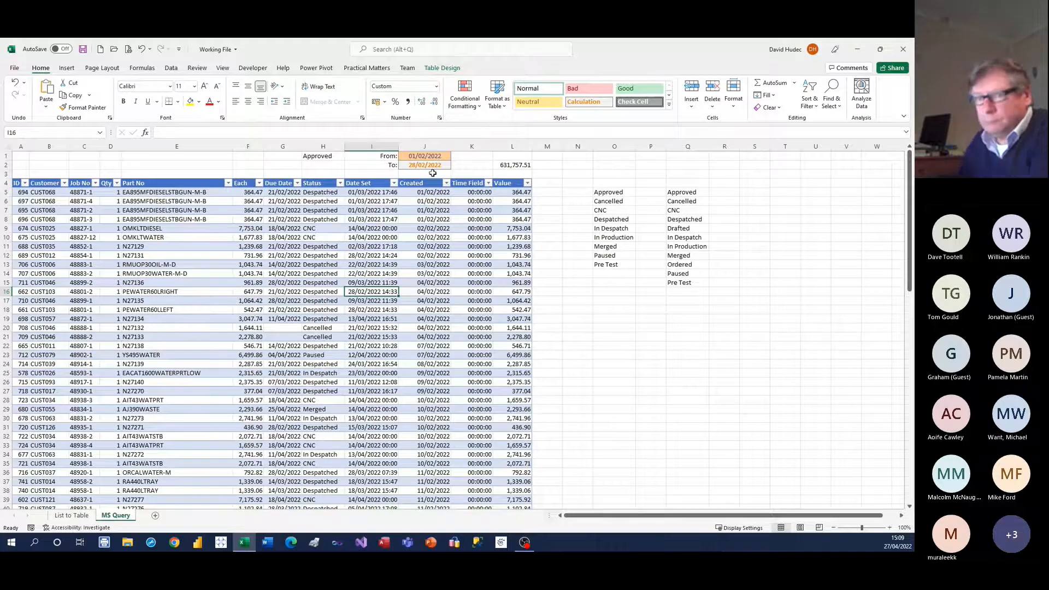
Set the From date in J1 to 01/01/2022 and check the order of the Created dates in the refreshed table
click(432, 157)
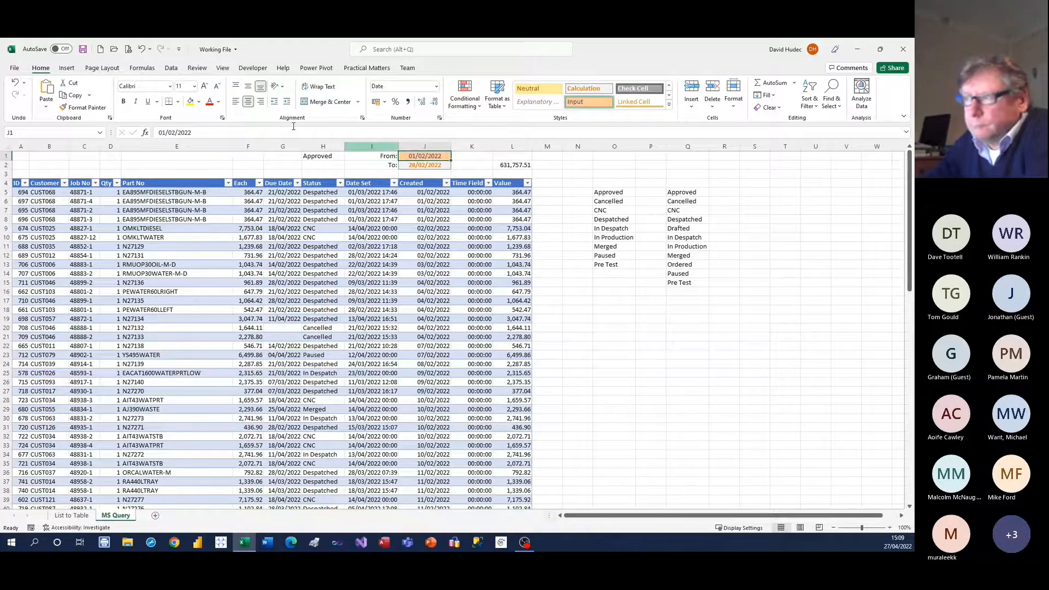
click(171, 132)
key(Delete)
text(1)
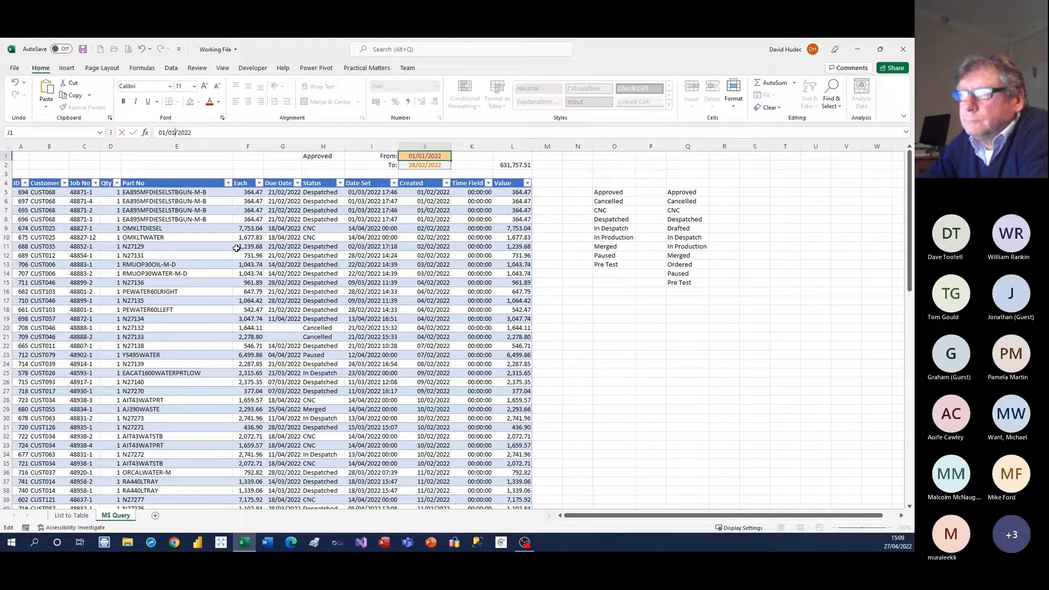
key(Return)
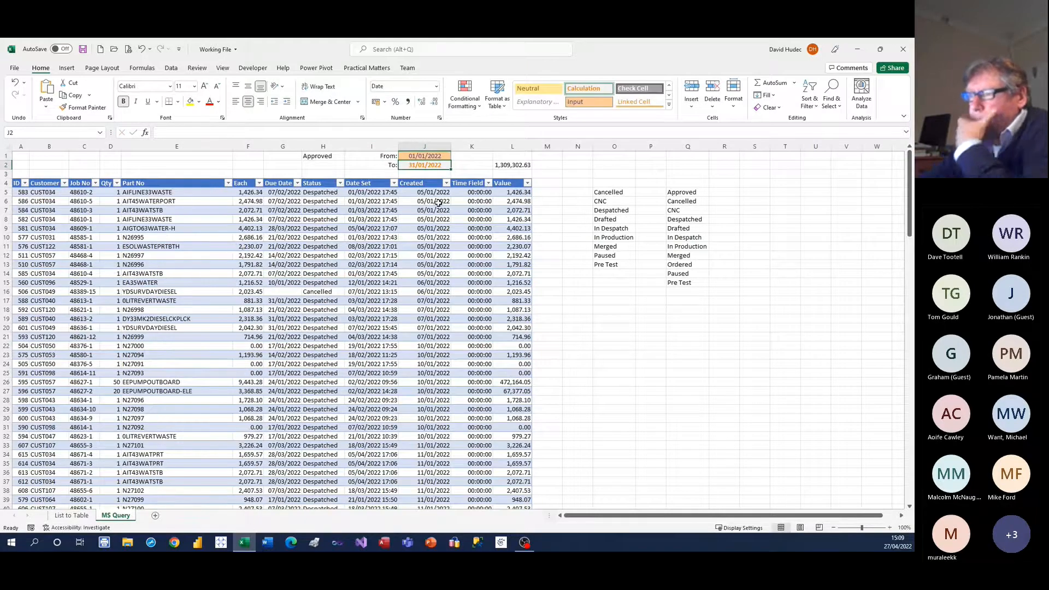
scroll(438, 205, down, 2)
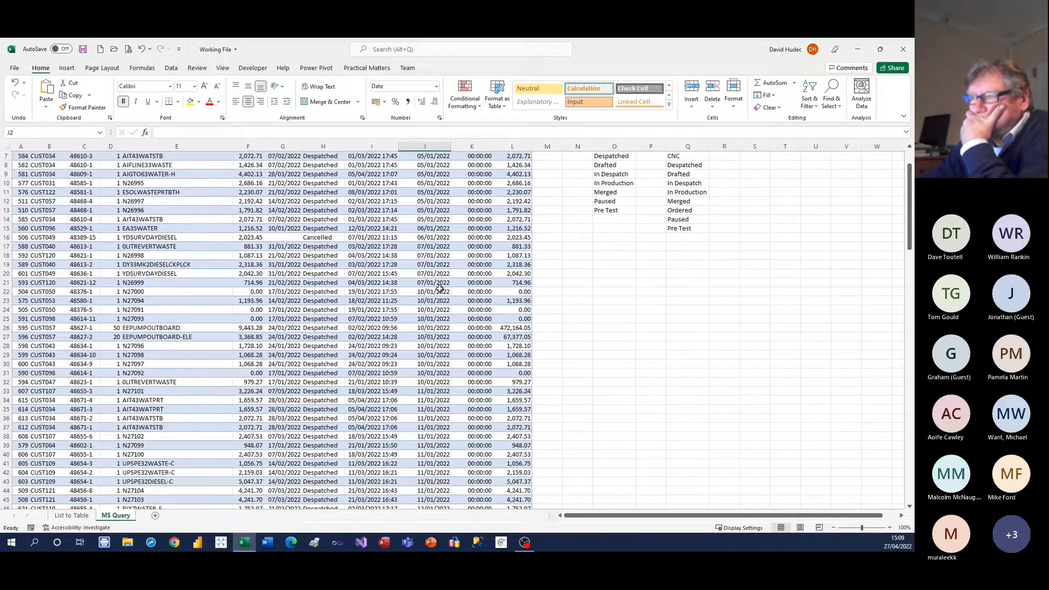
scroll(440, 289, up, 2)
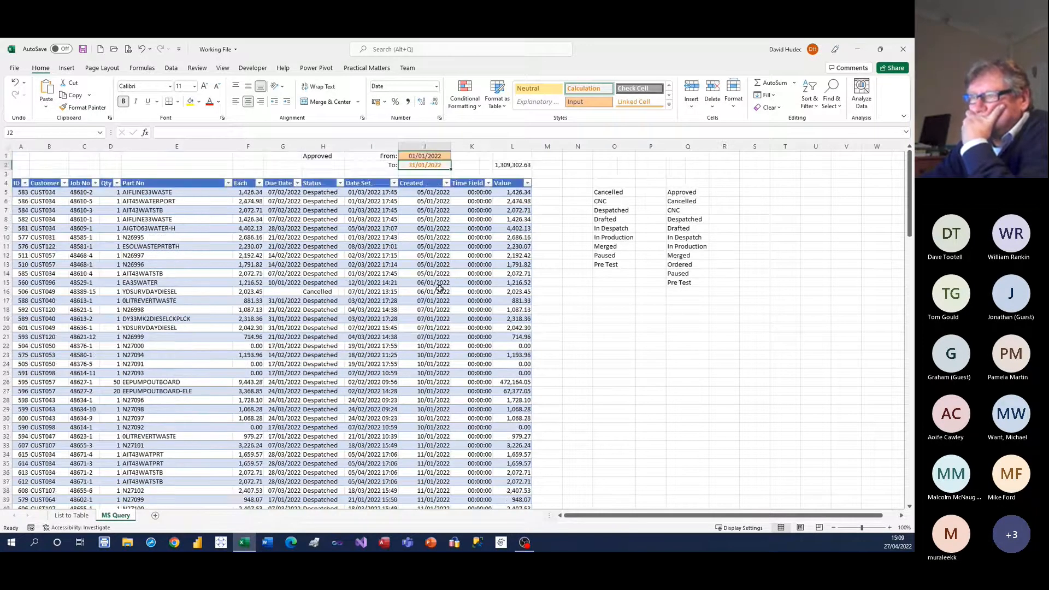
Switch from the workbook to the In Summary slide of the presentation
click(373, 274)
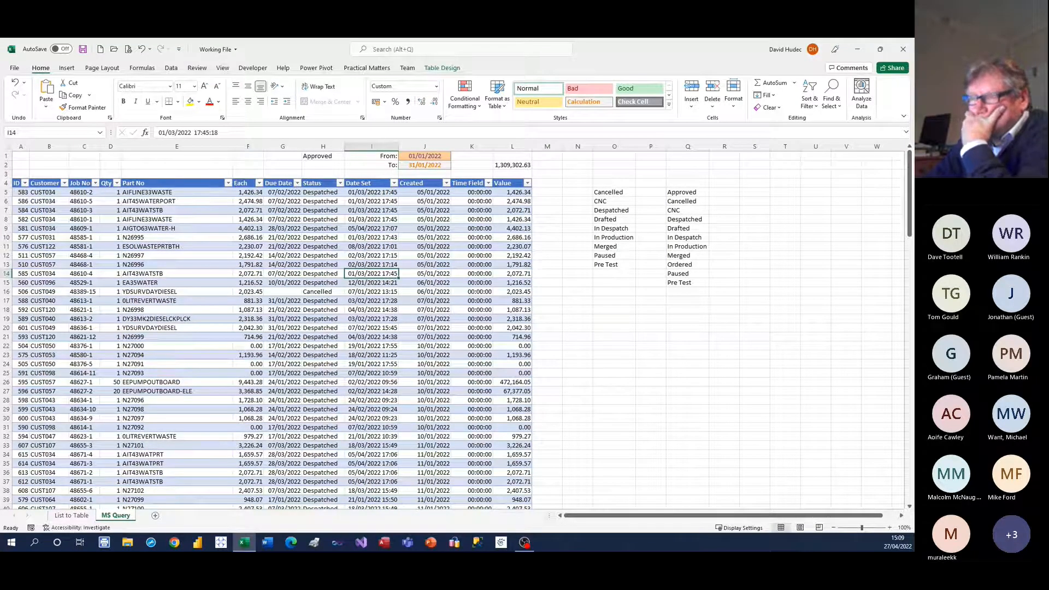
key(alt+Tab)
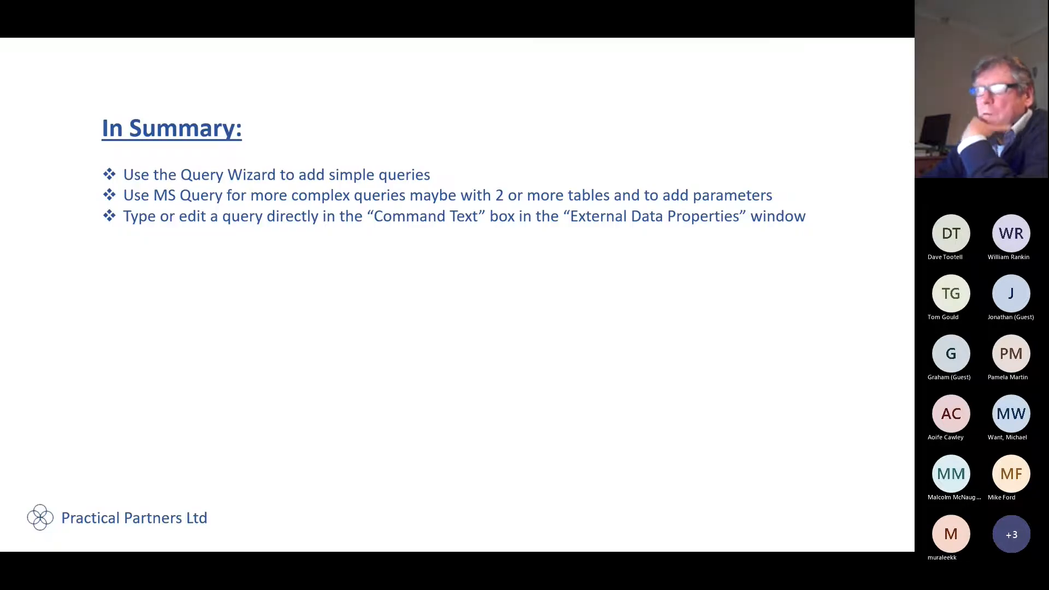